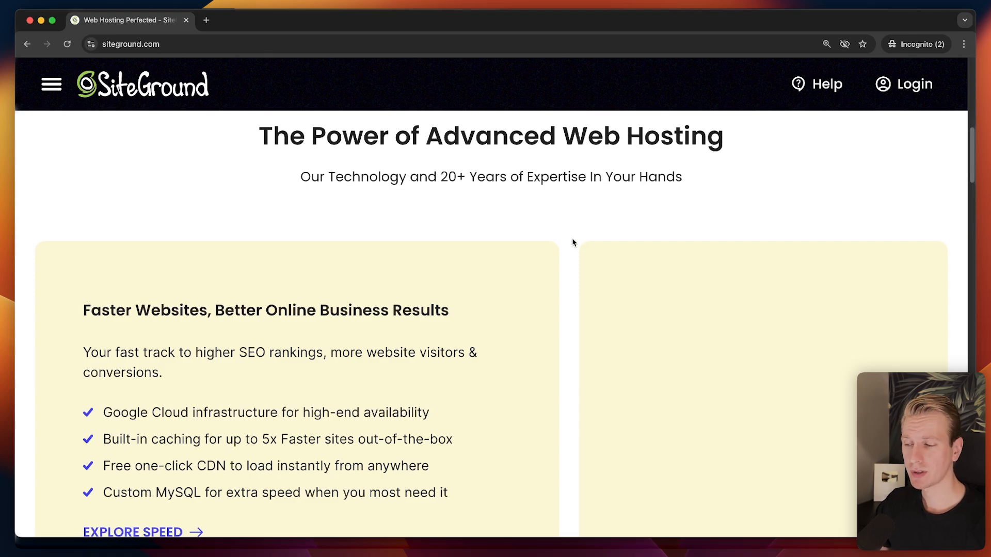
Scroll through the SiteGround EU home page and back up to the 87% Off hosting offer.
scroll(572, 242, up, 15)
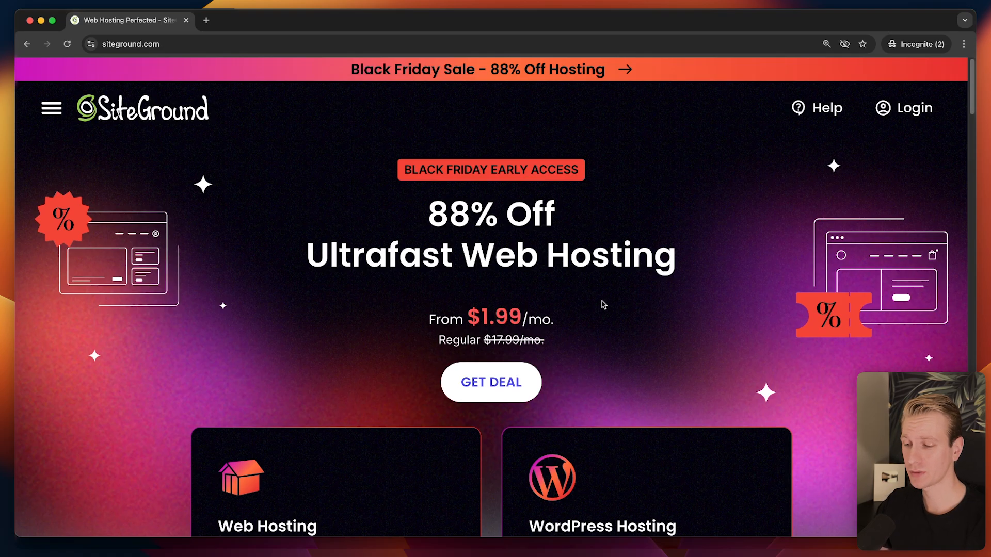
scroll(516, 289, down, 3)
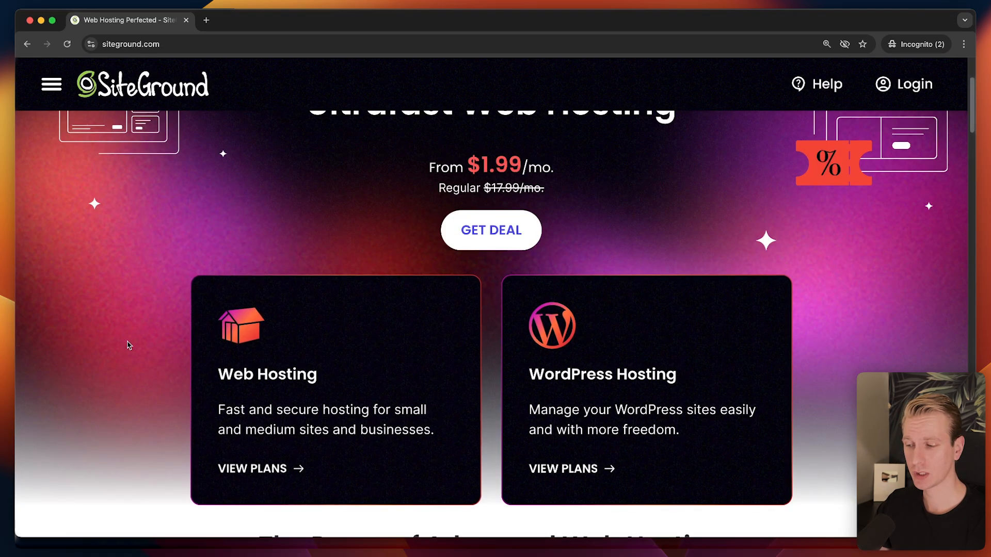
scroll(225, 183, up, 3)
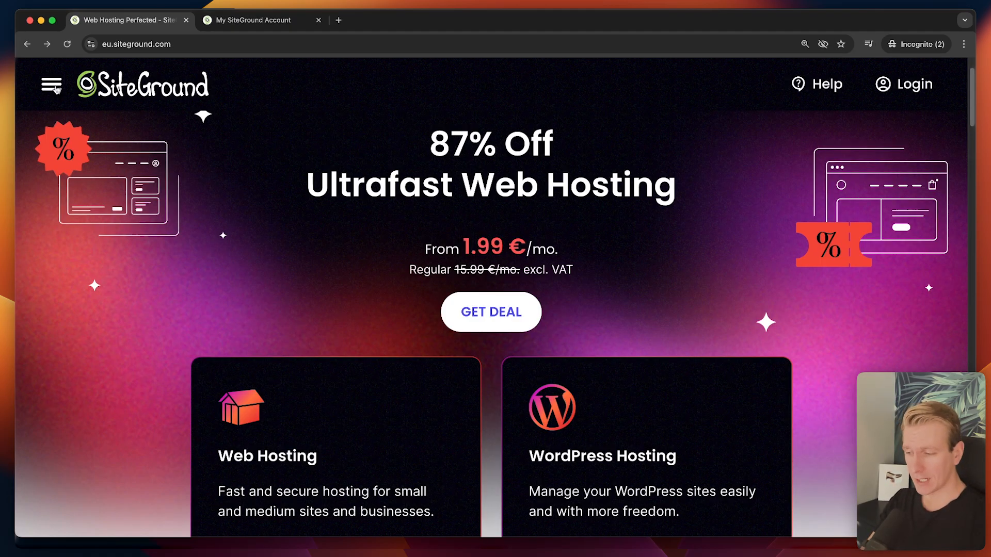
Open the SiteGround site navigation menu and close it again.
click(53, 85)
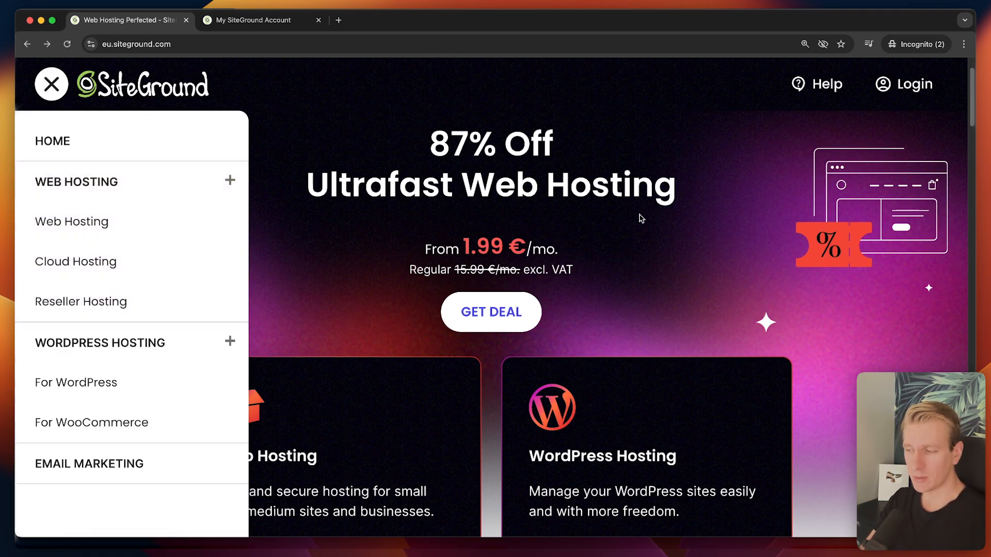
click(51, 84)
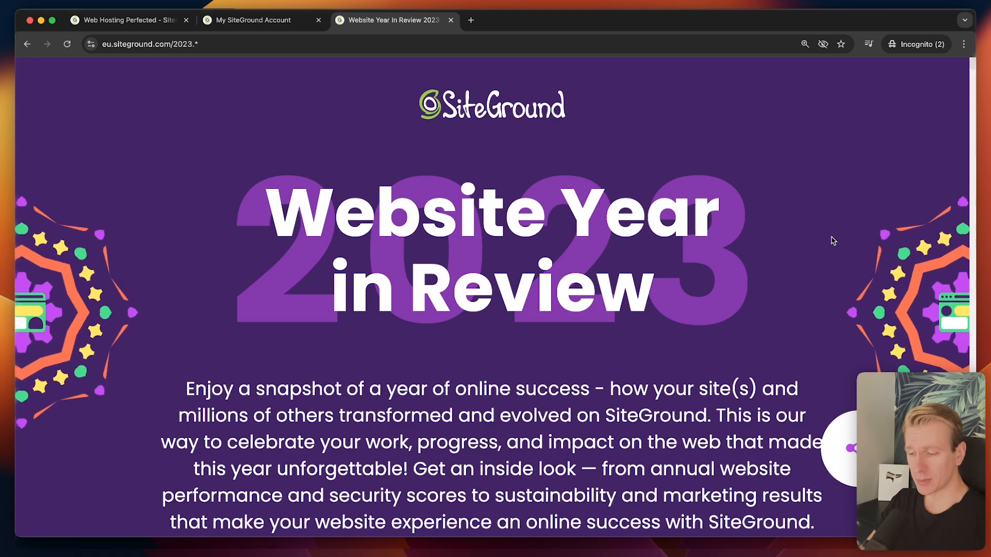
Scroll through the Year in Review 2023 page, then return to the first browser tab.
scroll(832, 240, down, 6)
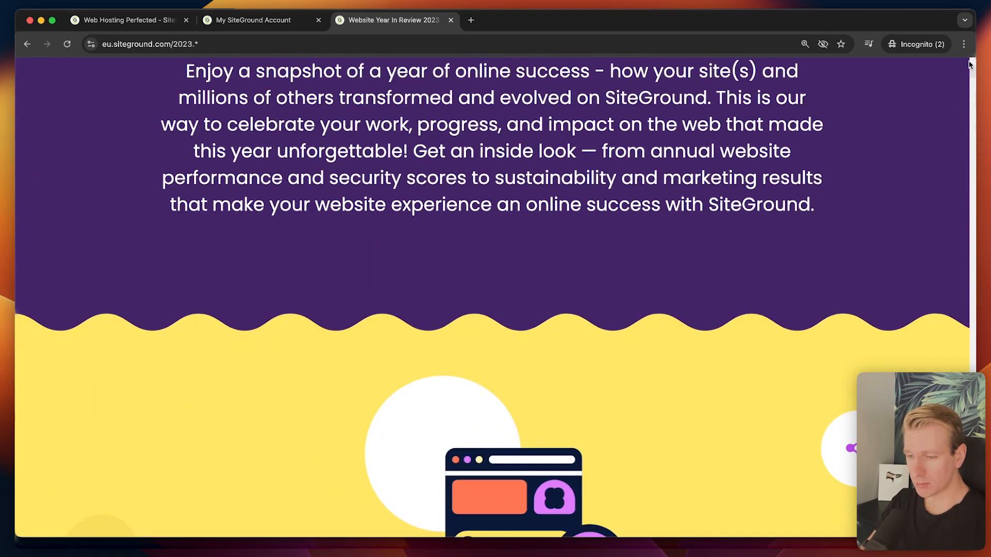
scroll(864, 186, down, 10)
scroll(861, 192, down, 7)
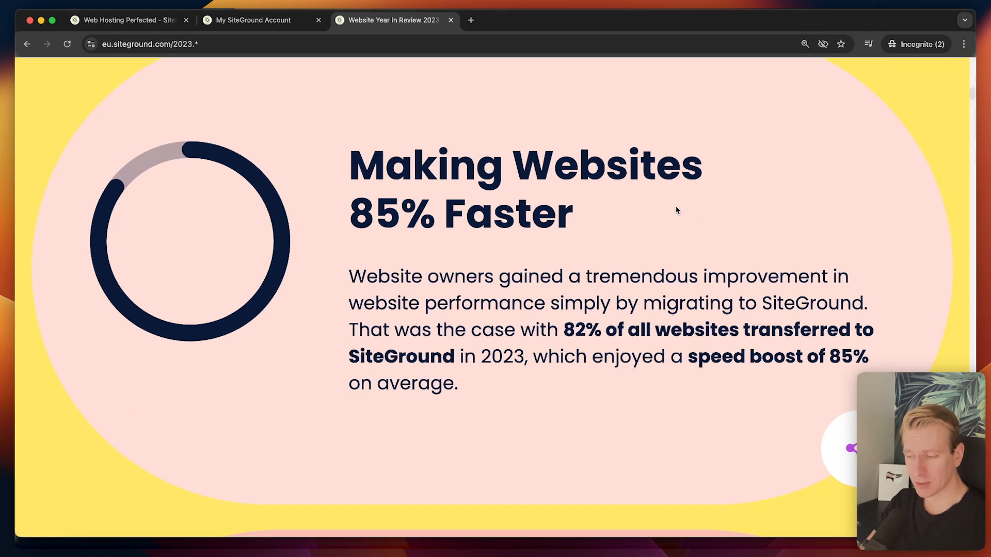
scroll(675, 207, down, 5)
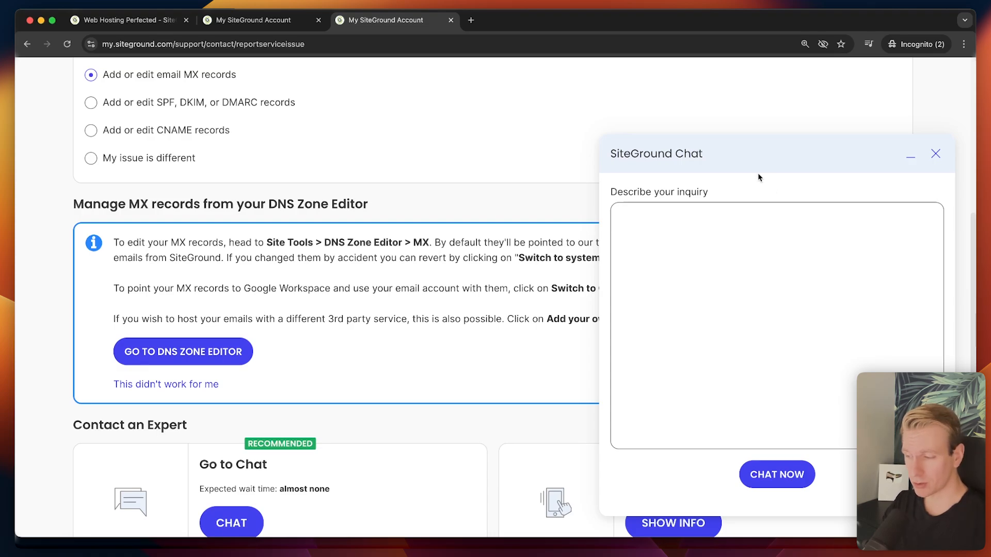
click(157, 27)
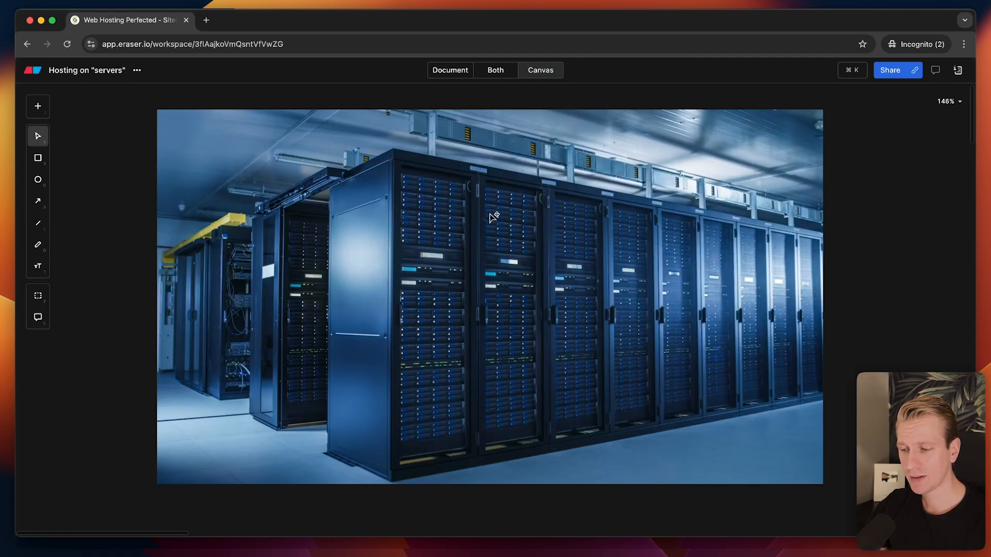
Add an enlarged 'HTML' text label to the right of the server photo.
drag(467, 215, 384, 231)
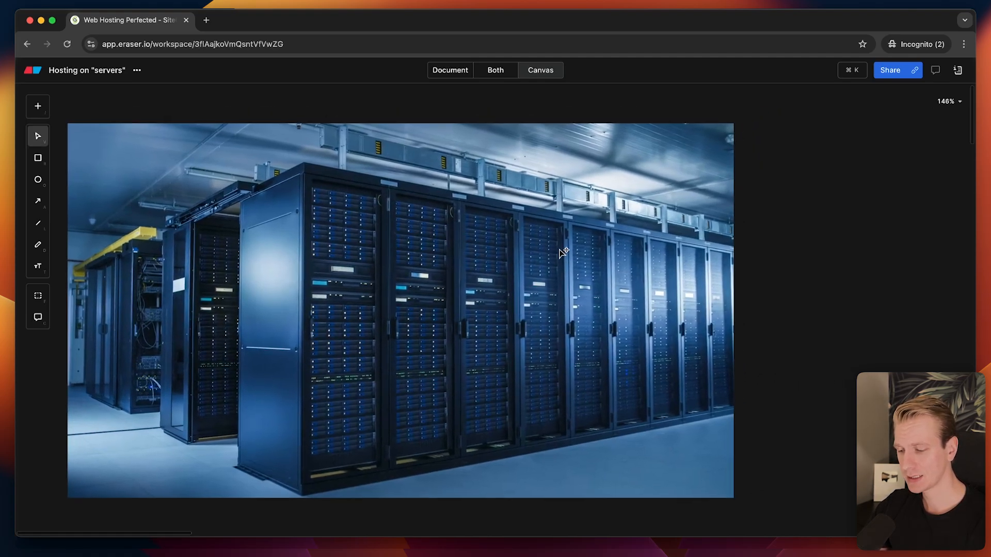
key(t)
click(791, 170)
text(HTML)
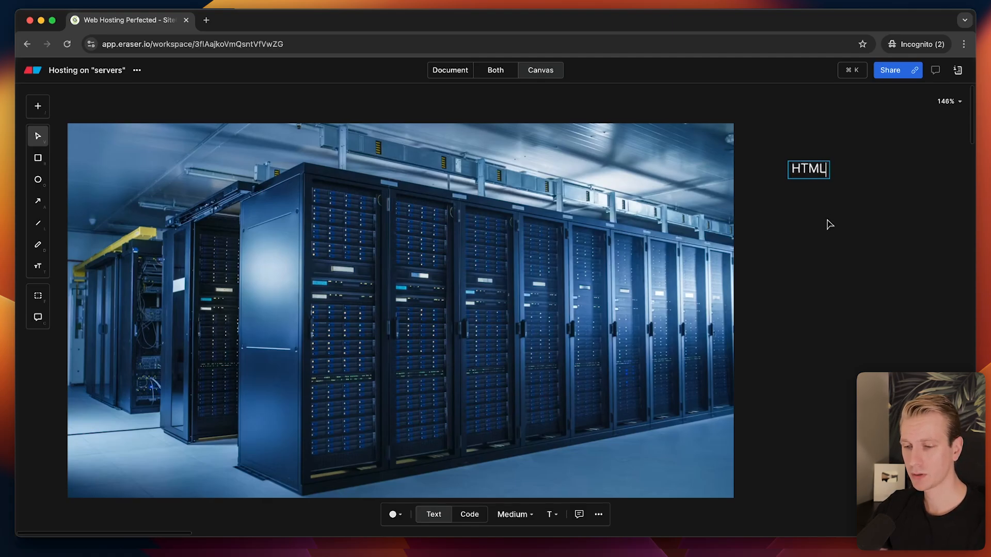
key(Escape)
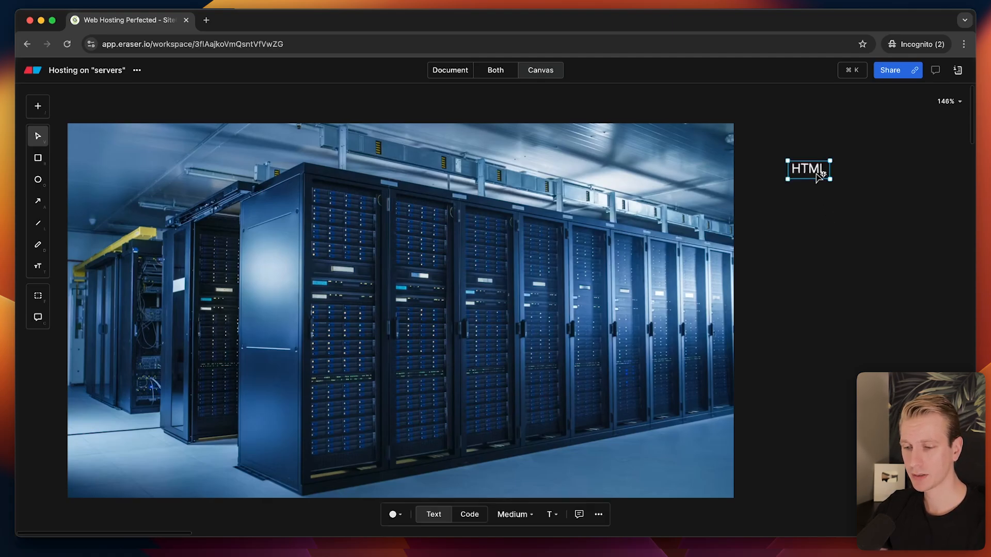
drag(830, 179, 843, 191)
Stack 'CSS' and 'JavaScript' text copies beneath the HTML label.
key(super+v)
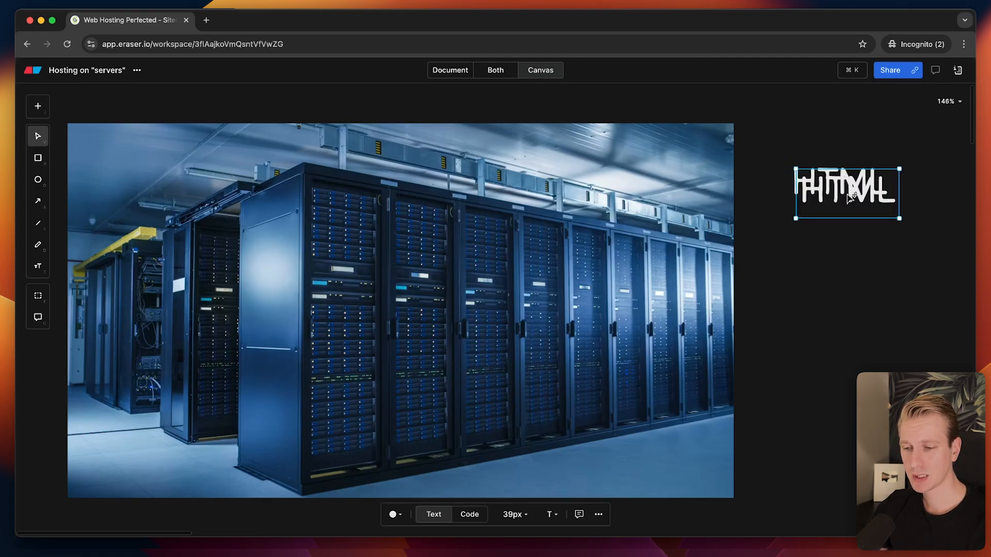
drag(847, 194, 847, 232)
double_click(842, 232)
text(CSS)
click(847, 274)
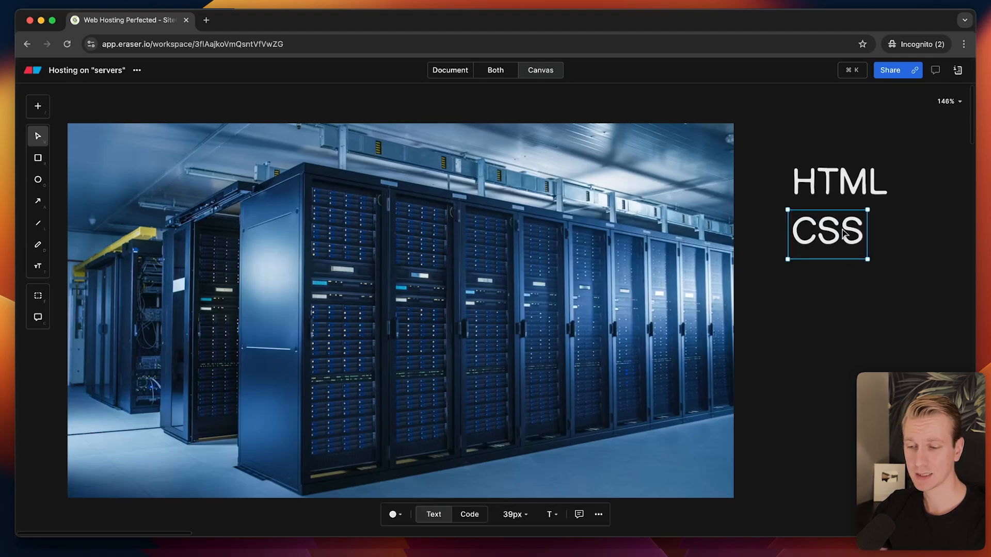
key(super+d)
drag(840, 243, 835, 284)
double_click(835, 284)
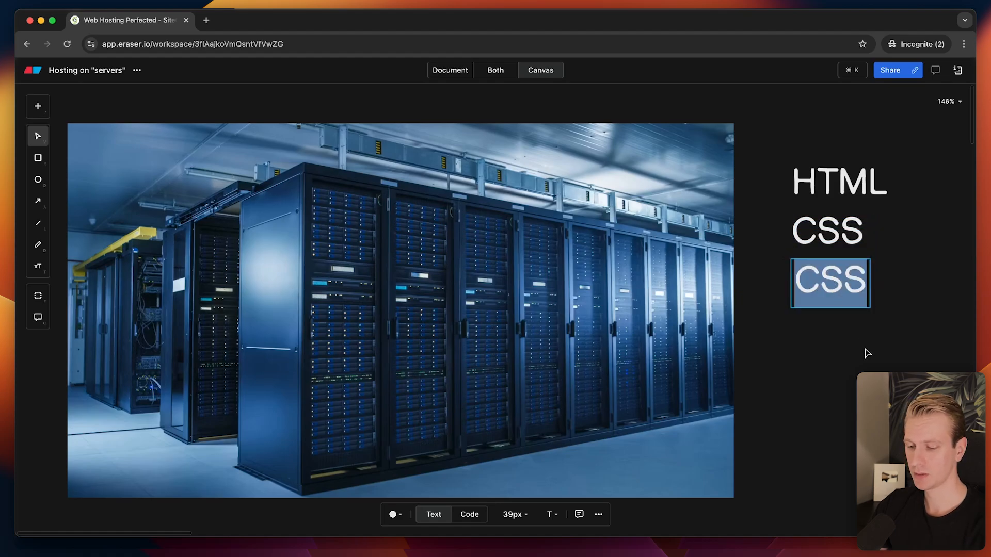
text(JavaScript)
click(829, 346)
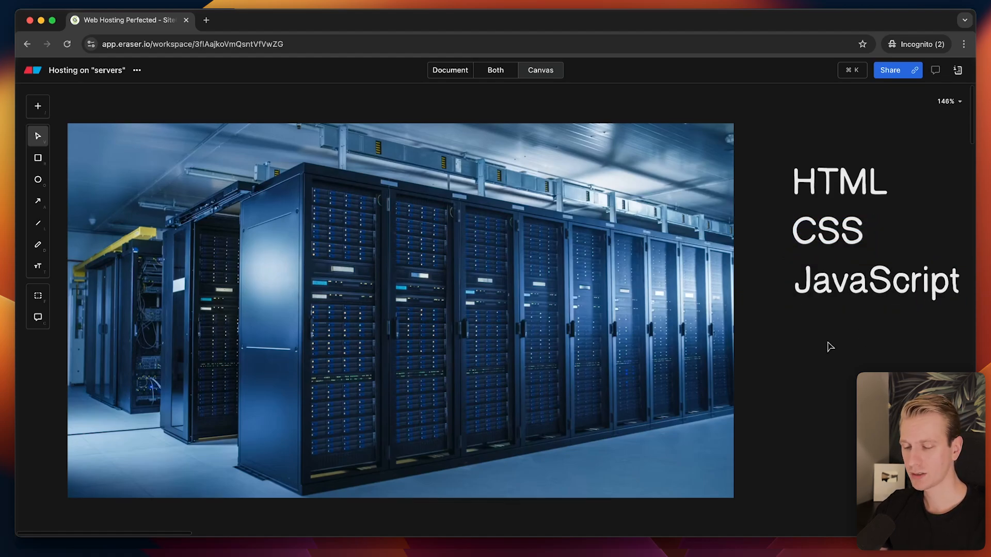
Add an 'Images' label below JavaScript, aligned with the list.
click(844, 299)
key(super+d)
drag(852, 302, 840, 348)
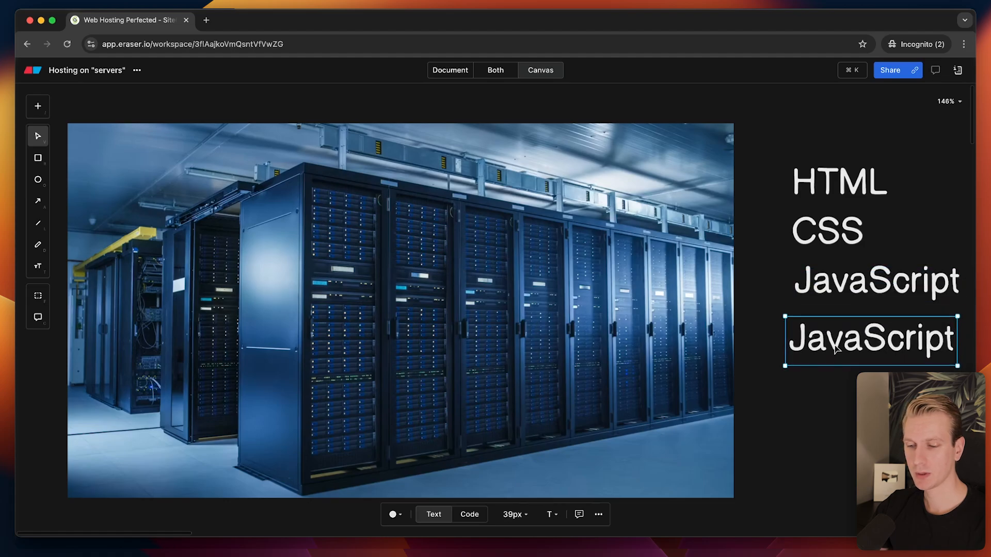
double_click(840, 348)
key(BackSpace)
text(Images)
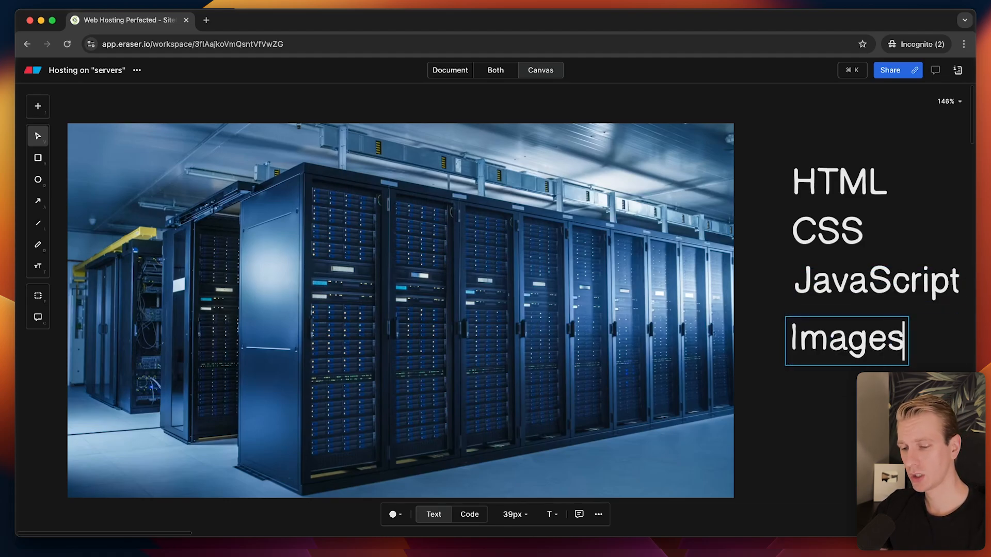
click(847, 385)
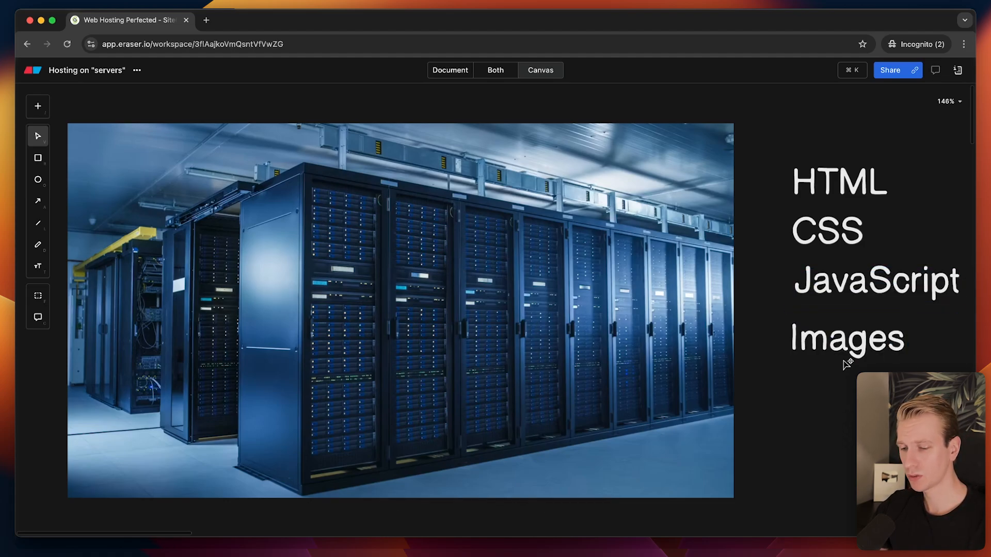
click(841, 349)
drag(840, 348, 830, 377)
Add a 'Font' label under Images and select the whole stacked list.
key(super+d)
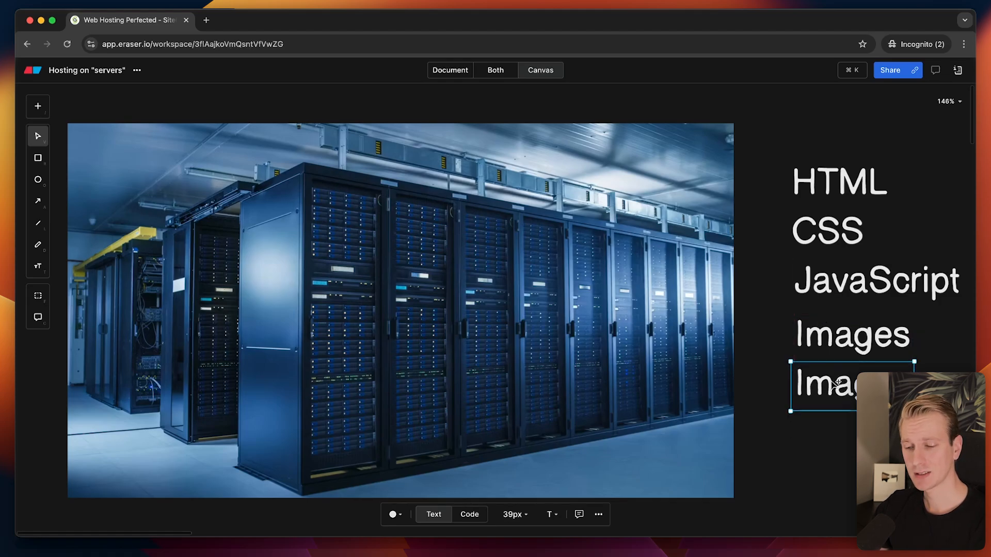
double_click(835, 386)
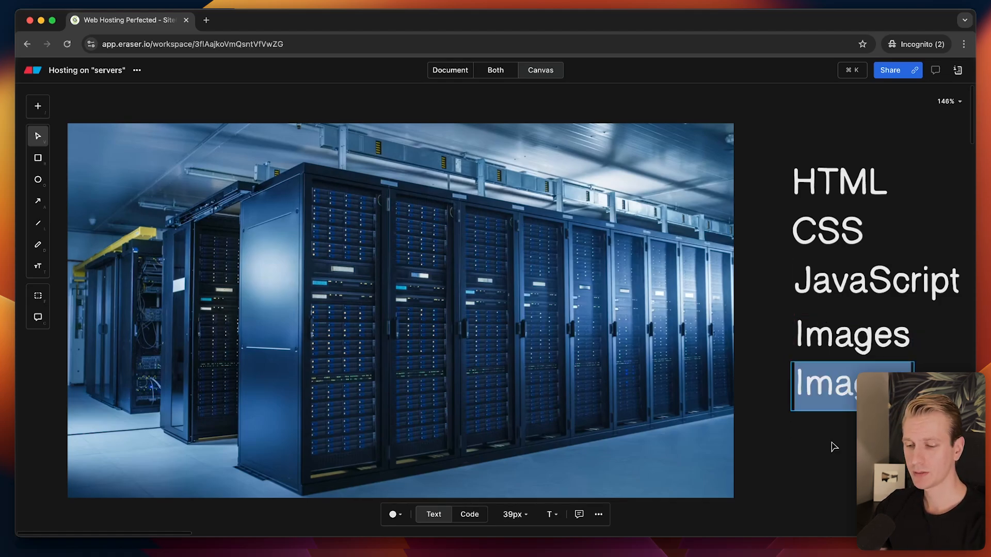
text(Font)
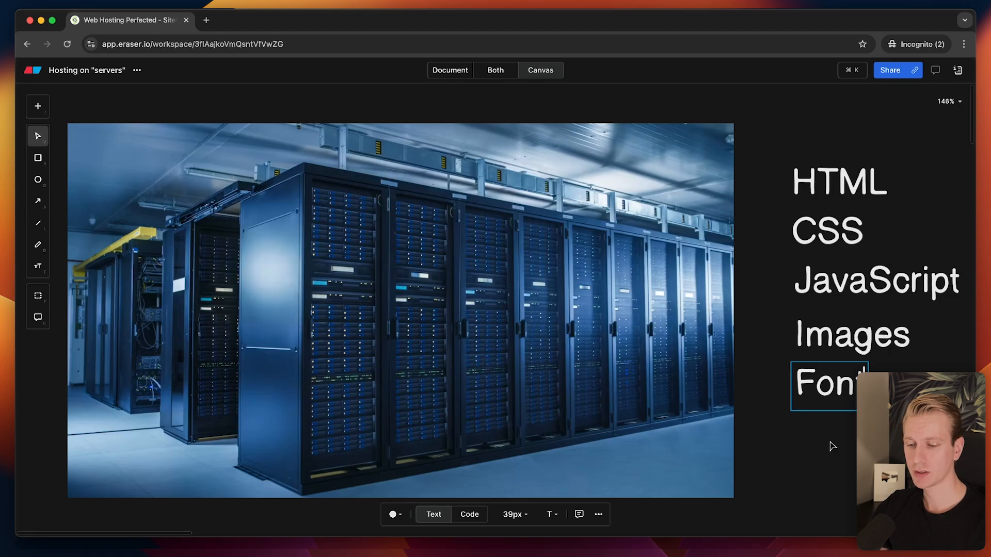
click(831, 447)
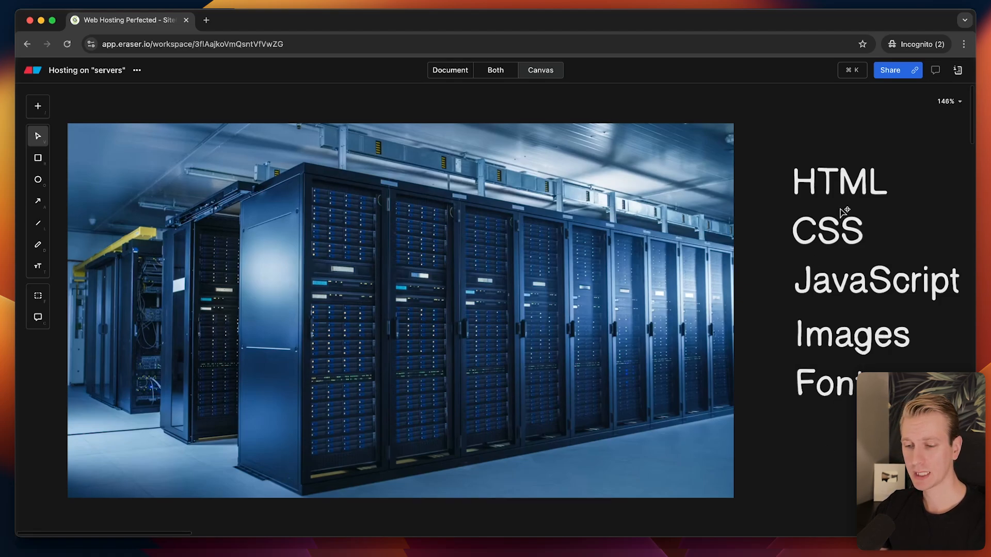
drag(796, 134, 875, 368)
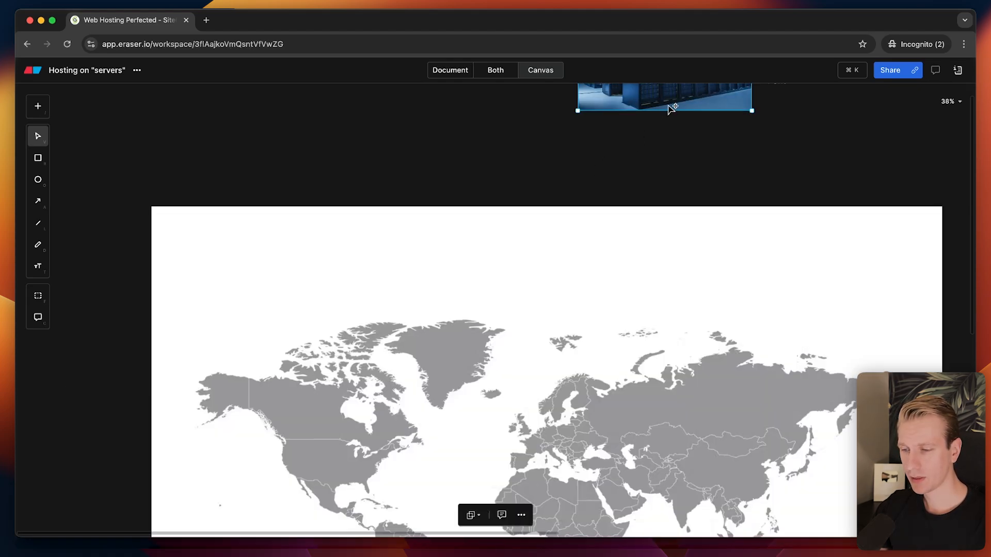
Move the server photo onto the world map, shrinking it over Northern Europe.
drag(668, 106, 646, 488)
scroll(646, 489, up, 5)
key(space)
drag(405, 399, 518, 283)
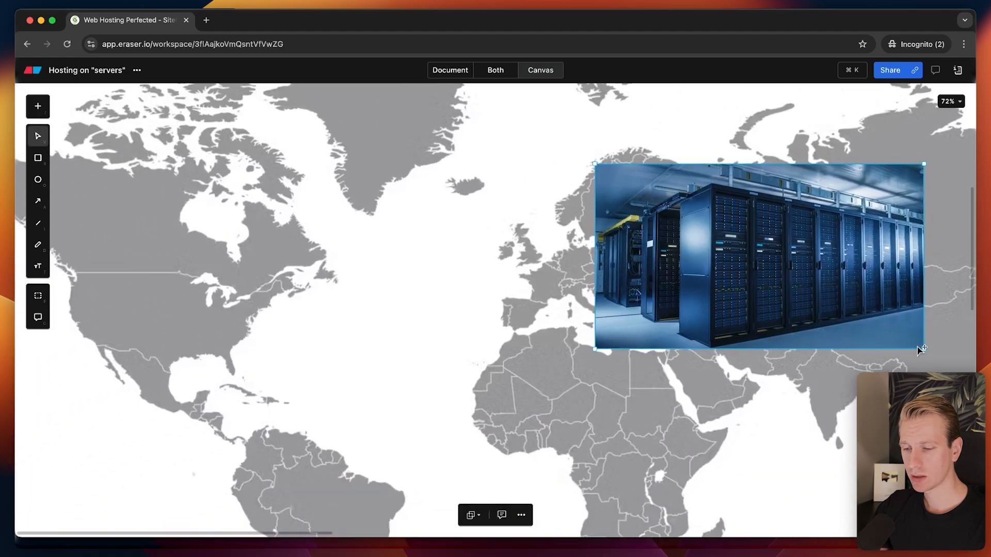
drag(924, 348, 682, 212)
scroll(590, 264, up, 5)
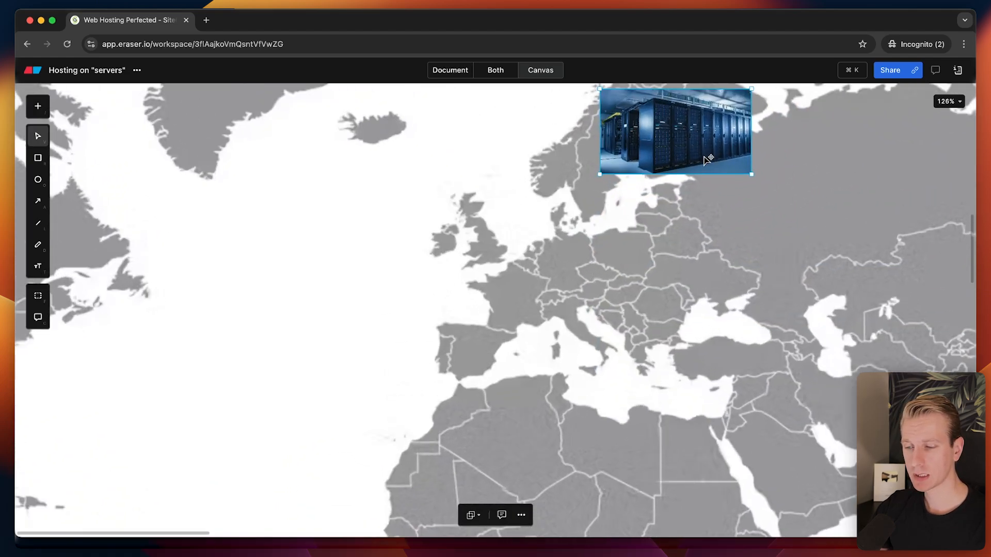
drag(714, 145, 627, 243)
scroll(627, 244, up, 3)
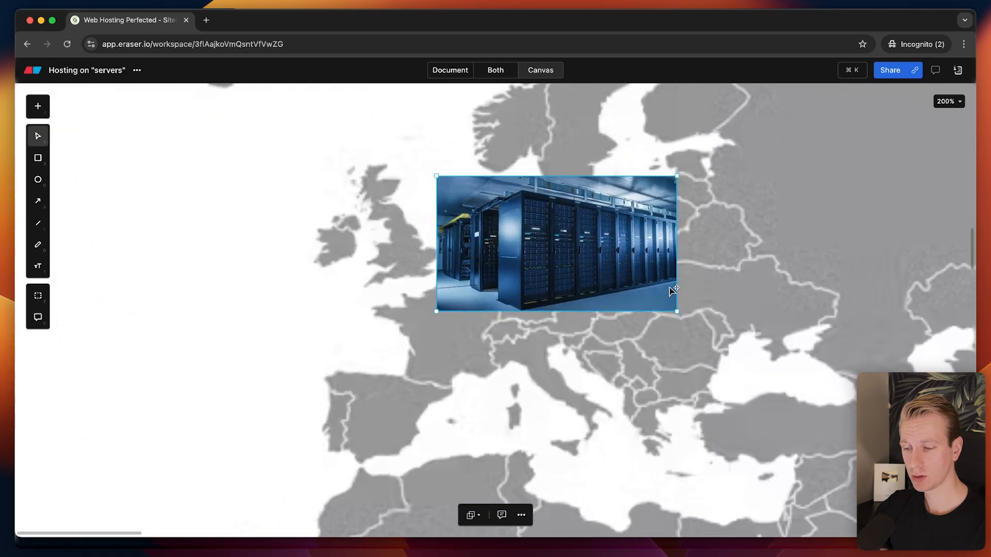
drag(676, 311, 555, 243)
drag(510, 217, 219, 346)
scroll(547, 276, down, 5)
scroll(545, 276, down, 2)
Place a server photo on the US east coast and duplicate it for the west coast.
drag(227, 296, 534, 287)
scroll(484, 285, up, 3)
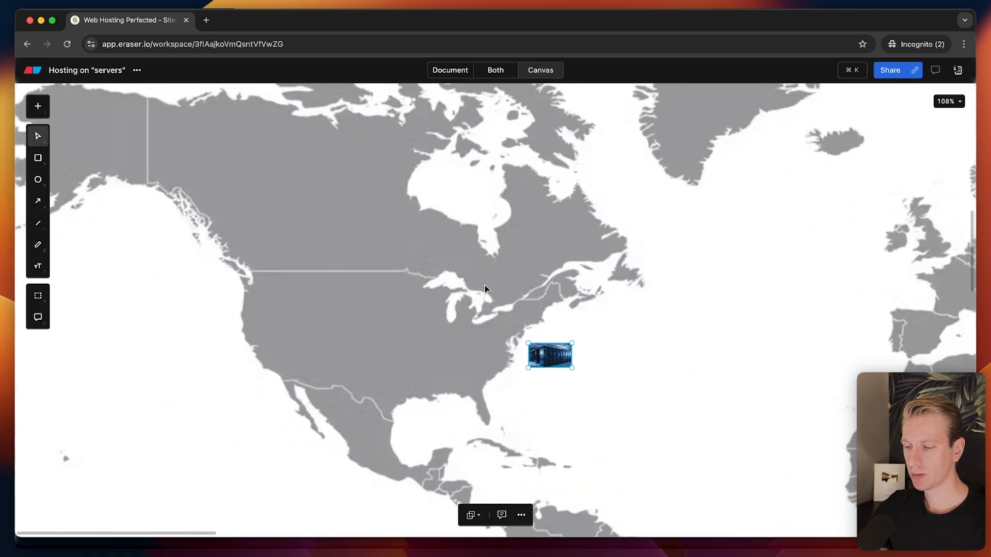
scroll(425, 445, up, 2)
drag(572, 342, 511, 340)
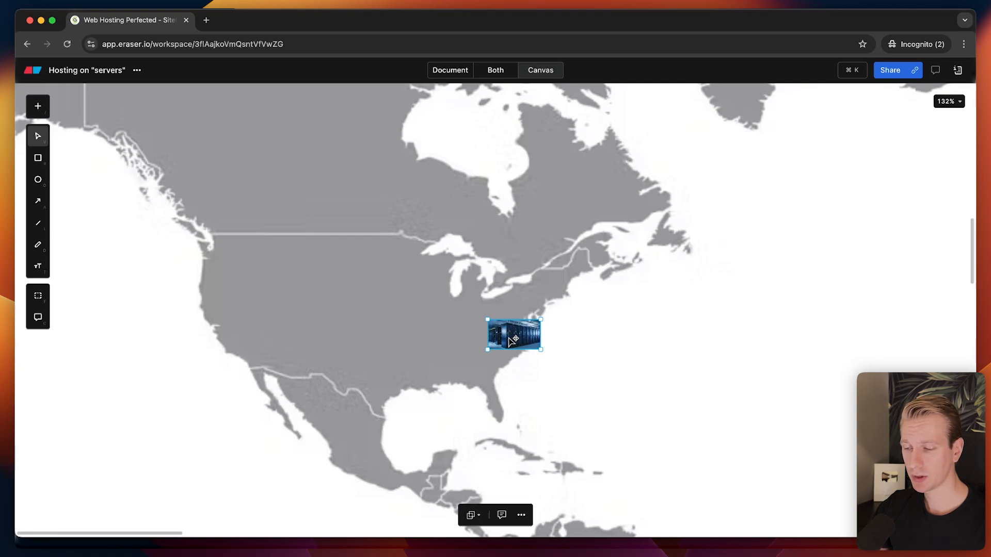
drag(511, 344, 225, 319)
key(super+d)
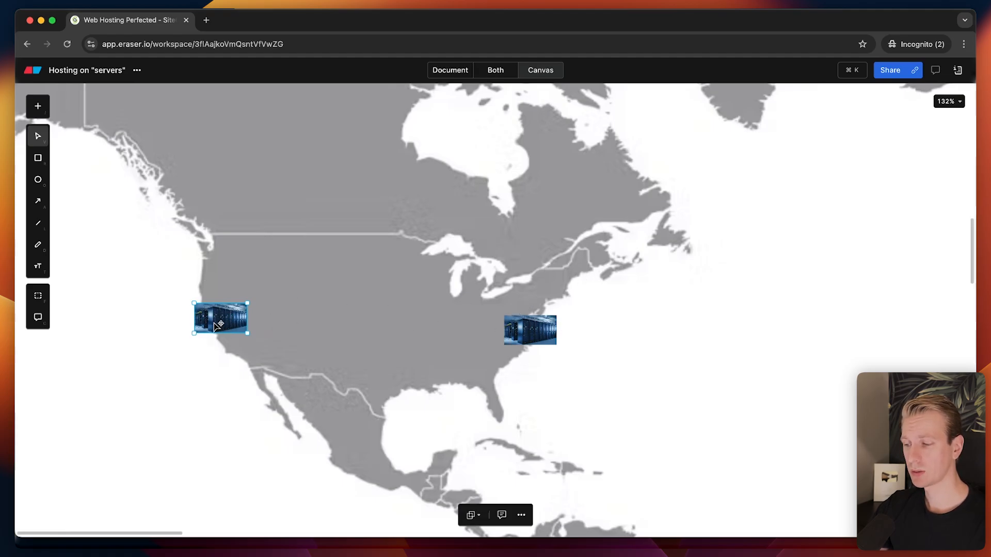
drag(214, 326, 206, 321)
Nudge the Europe server photo slightly down and to the left.
scroll(540, 350, down, 5)
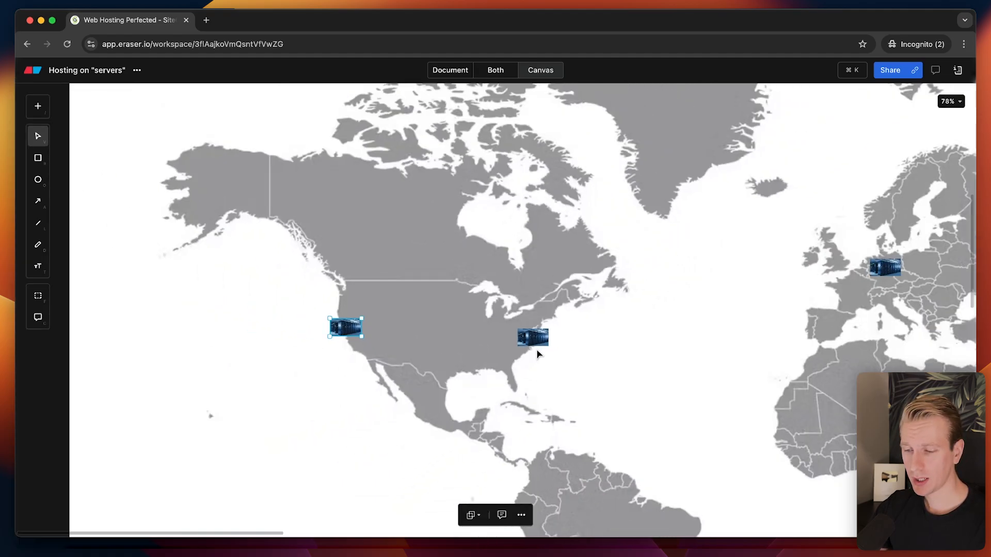
scroll(565, 359, up, 3)
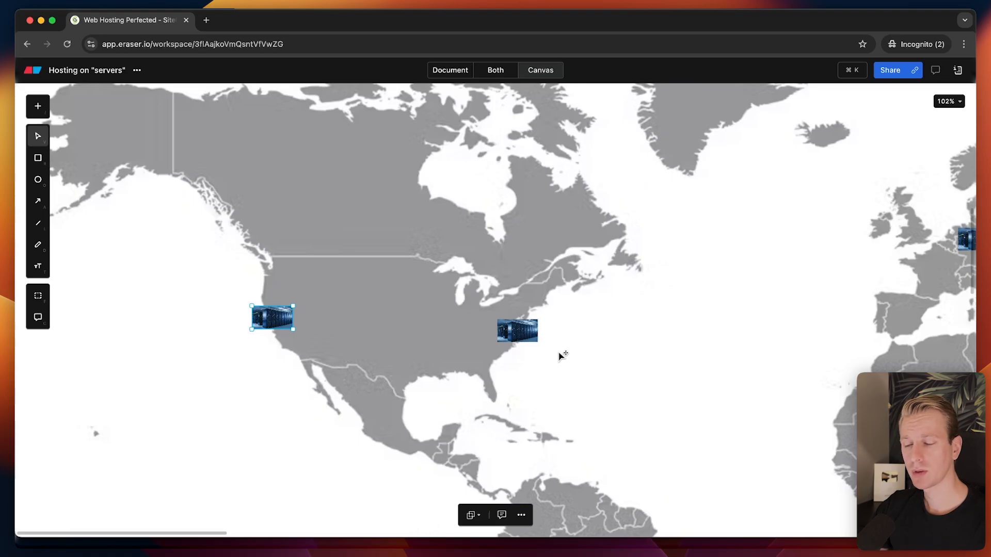
scroll(561, 355, down, 4)
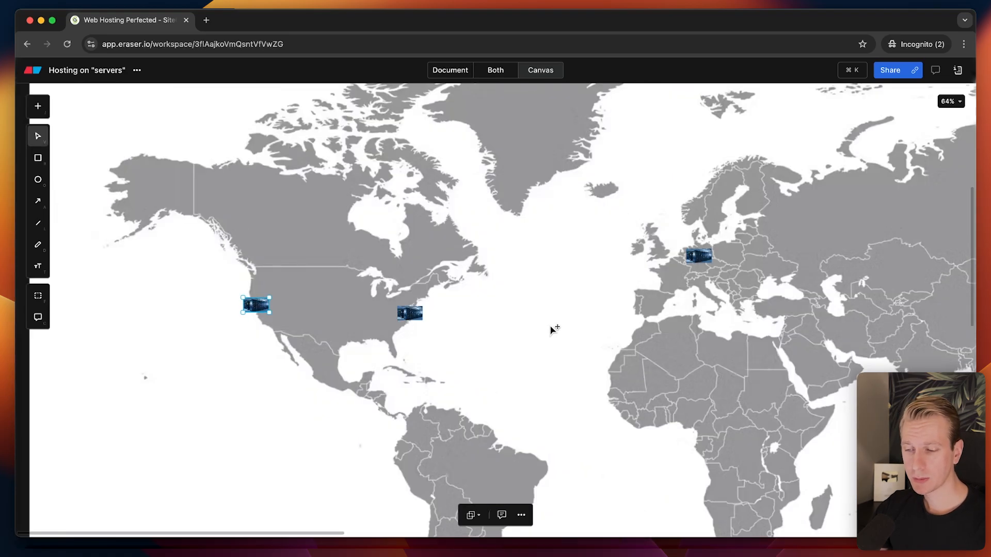
scroll(397, 317, right, 3)
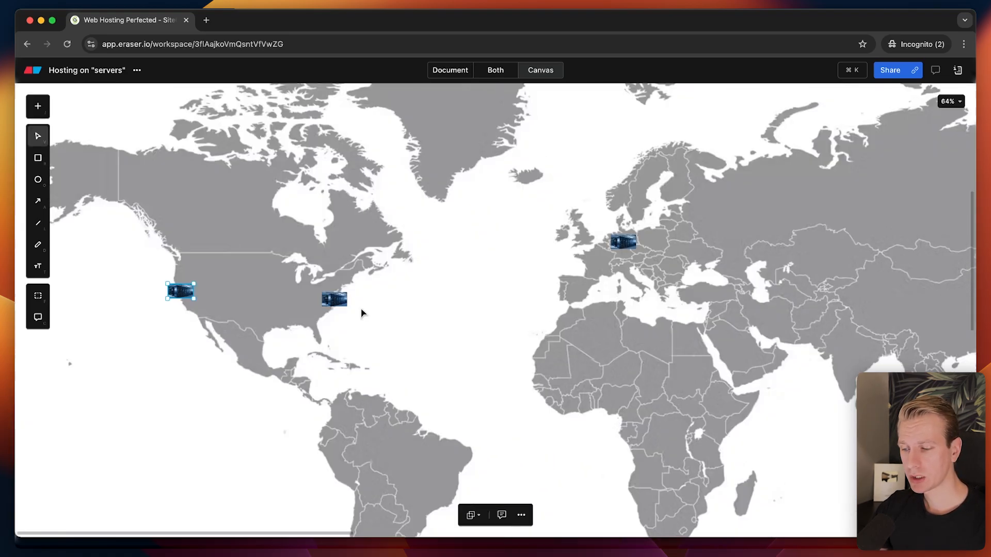
scroll(309, 307, up, 2)
scroll(557, 308, down, 2)
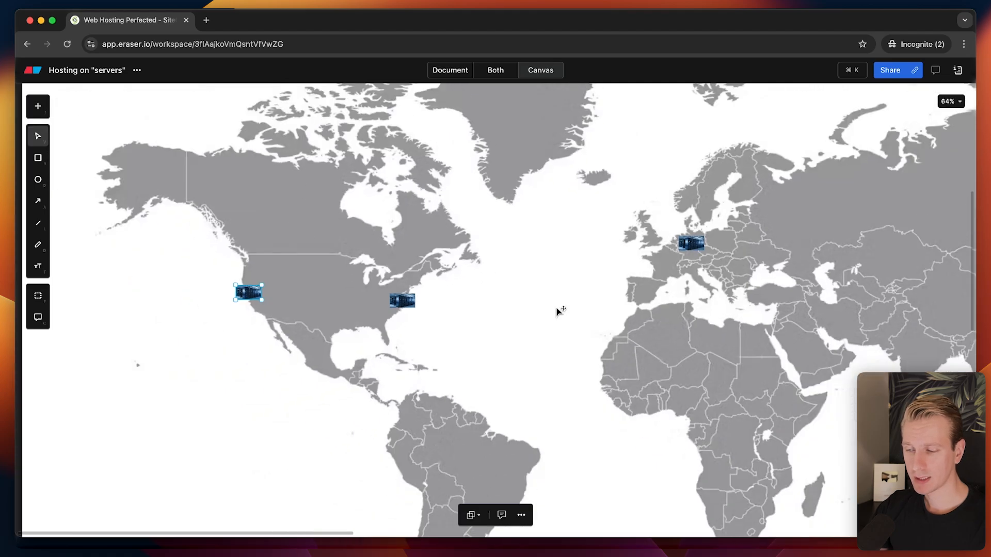
scroll(419, 178, right, 5)
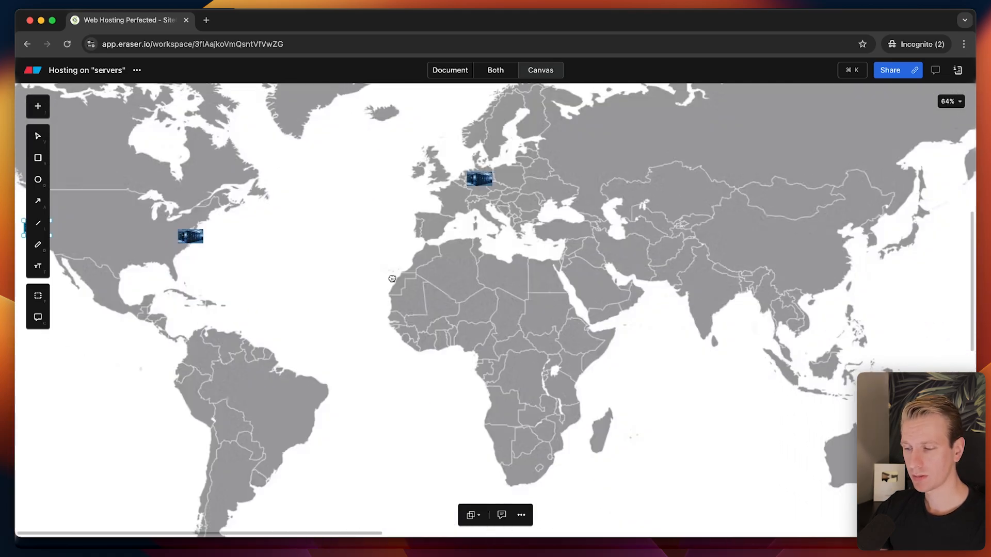
click(457, 178)
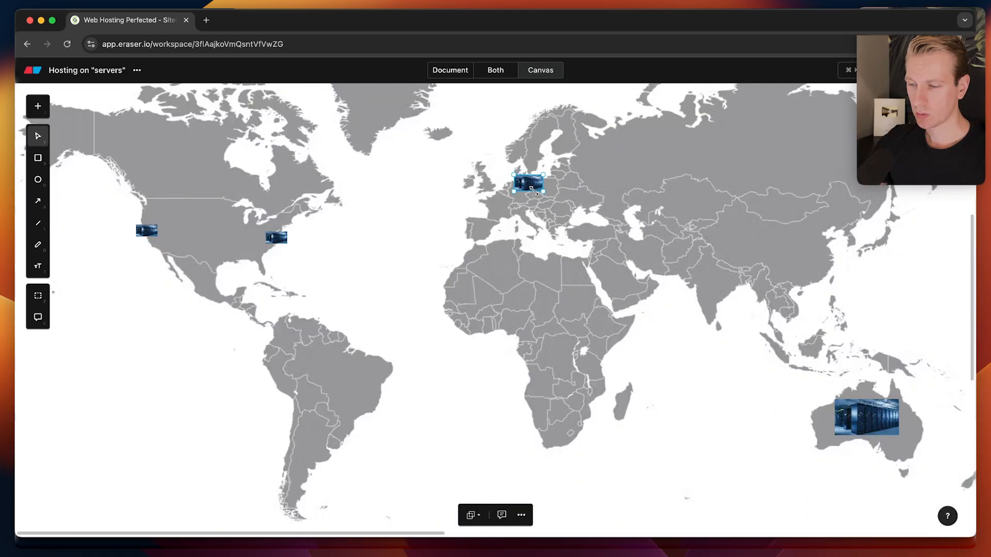
drag(537, 190, 527, 196)
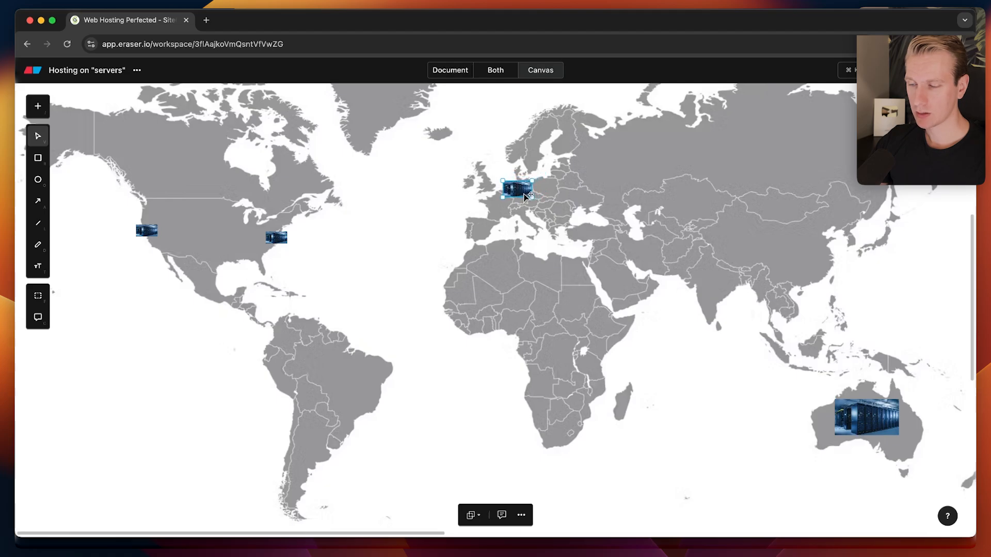
Check the Australia, Europe and East US server photos by selecting each in turn.
click(872, 407)
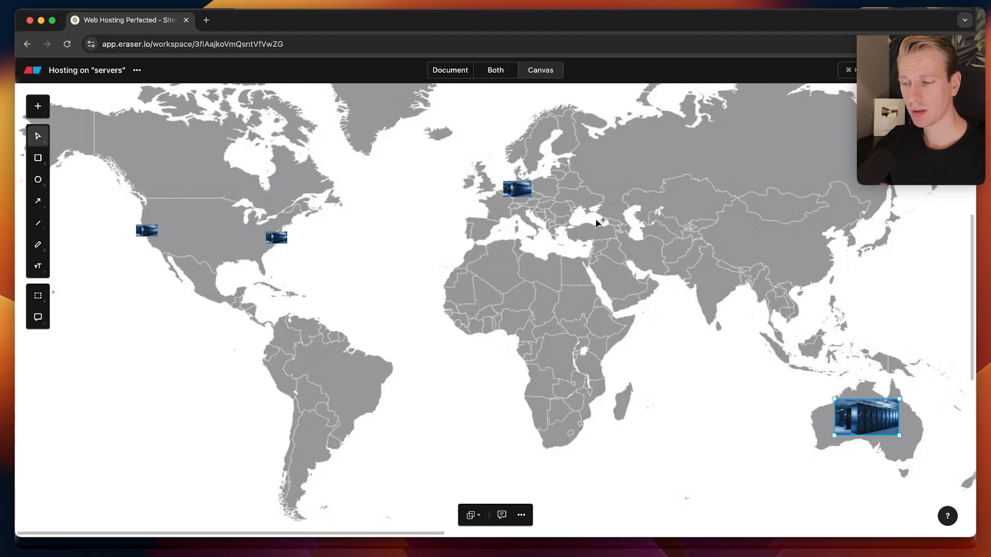
click(521, 187)
click(279, 238)
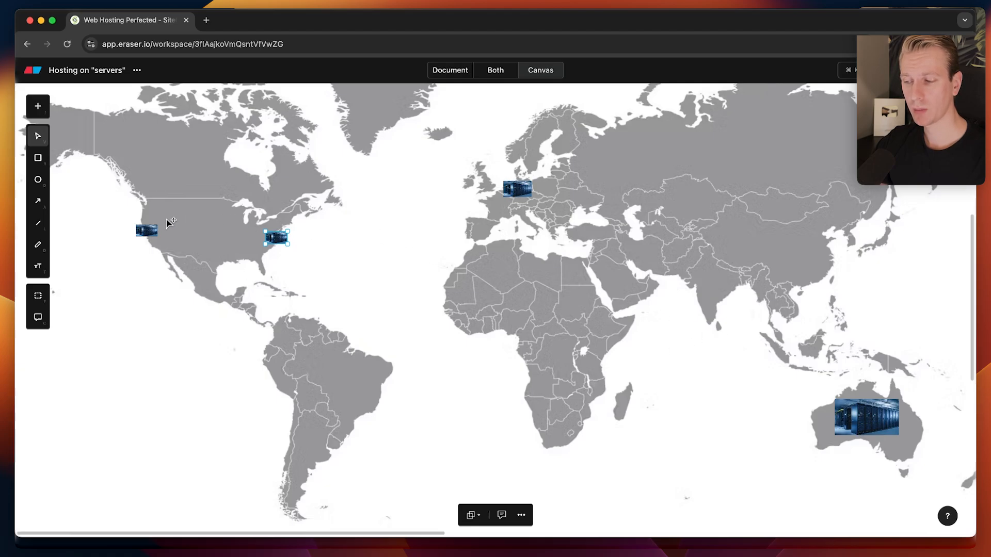
click(222, 243)
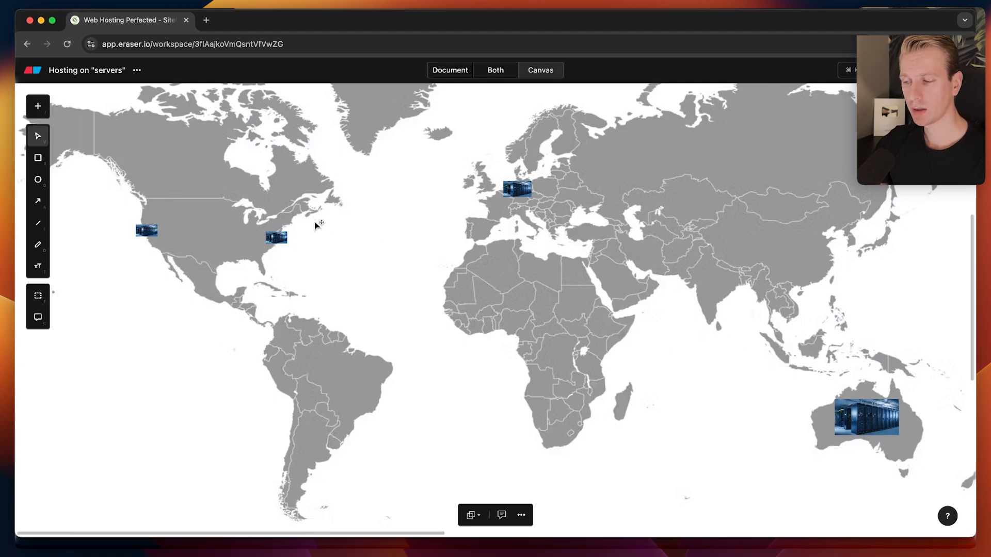
scroll(285, 226, up, 3)
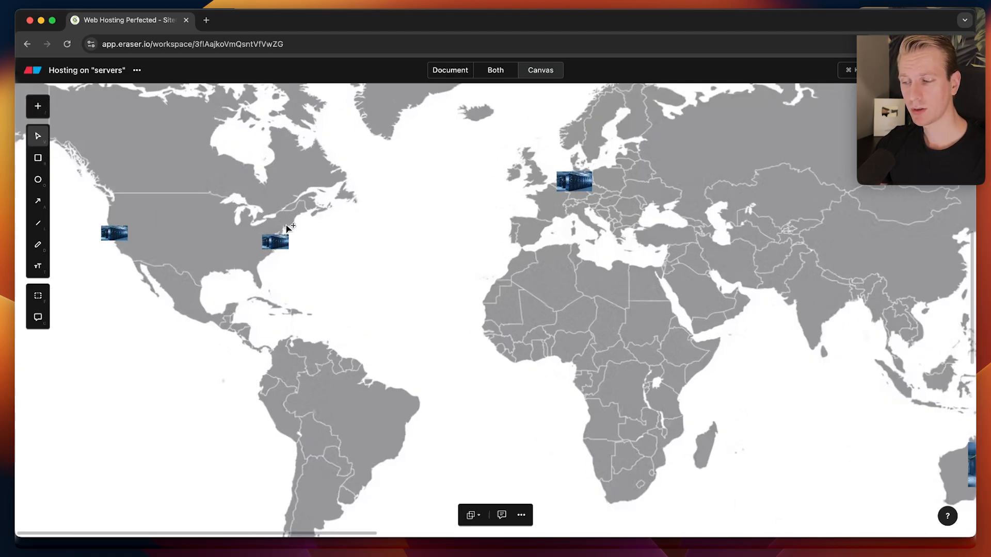
scroll(288, 227, down, 5)
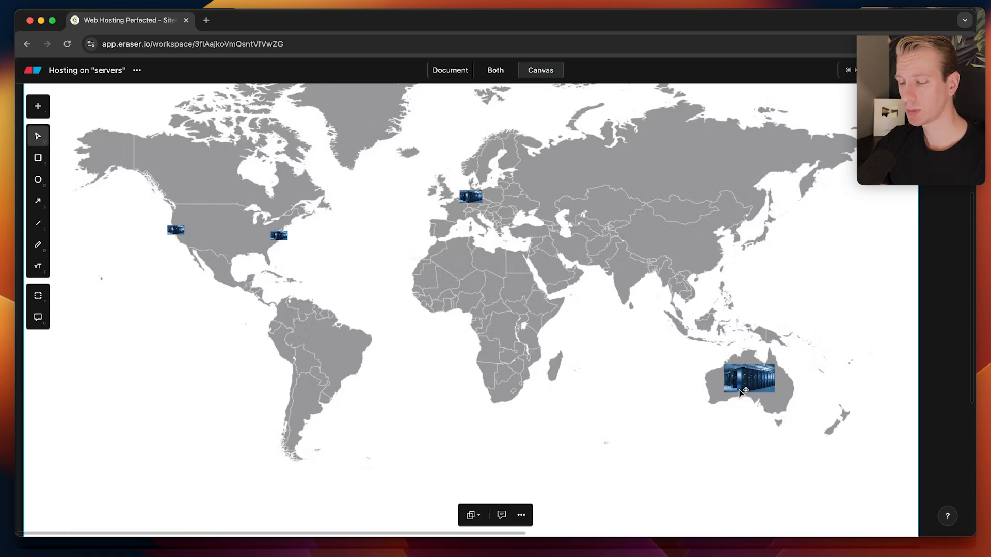
scroll(242, 212, up, 5)
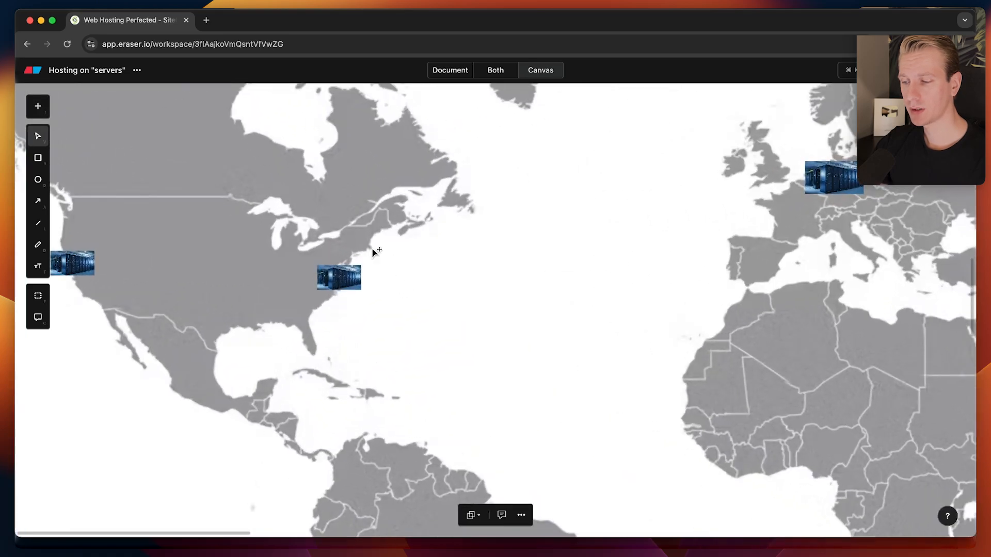
click(327, 287)
scroll(329, 285, up, 5)
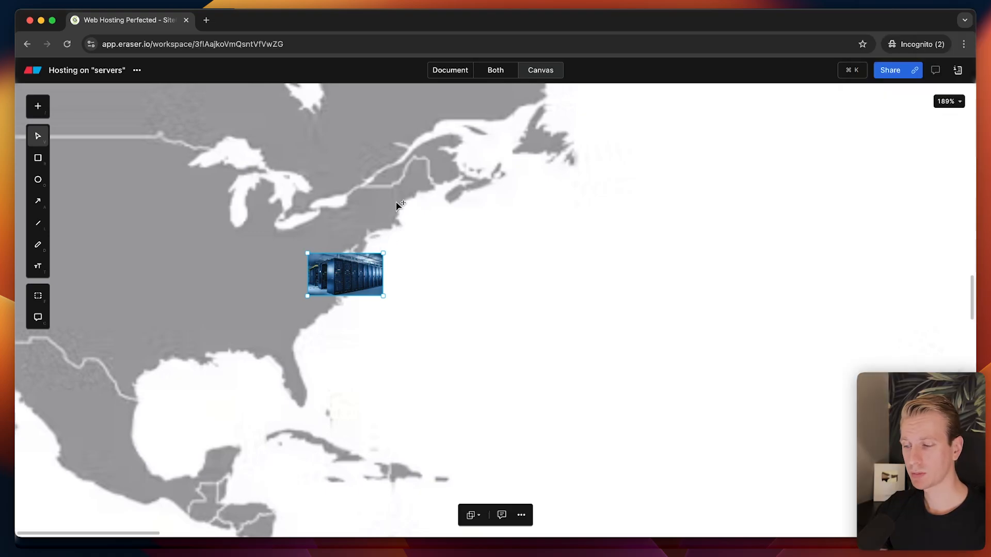
scroll(373, 240, down, 3)
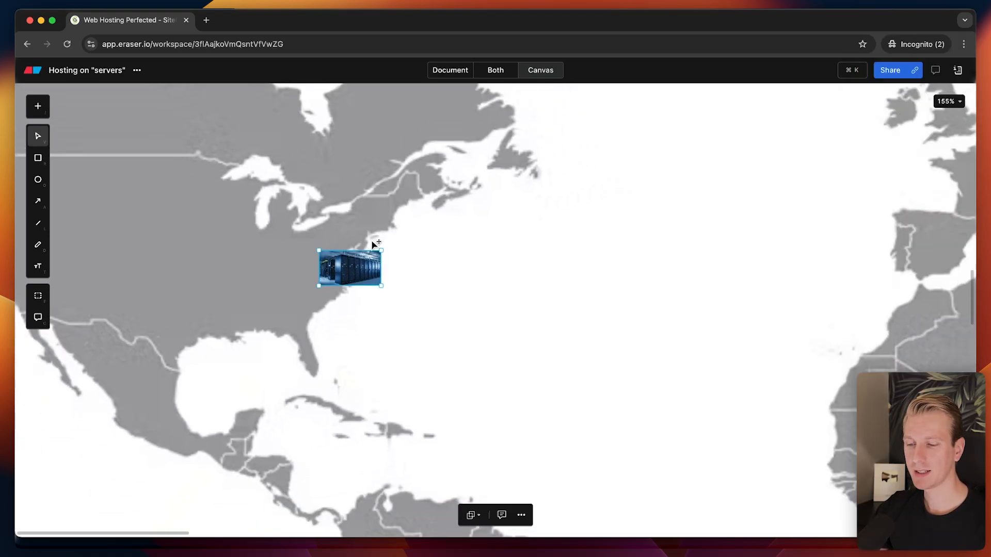
scroll(373, 243, down, 3)
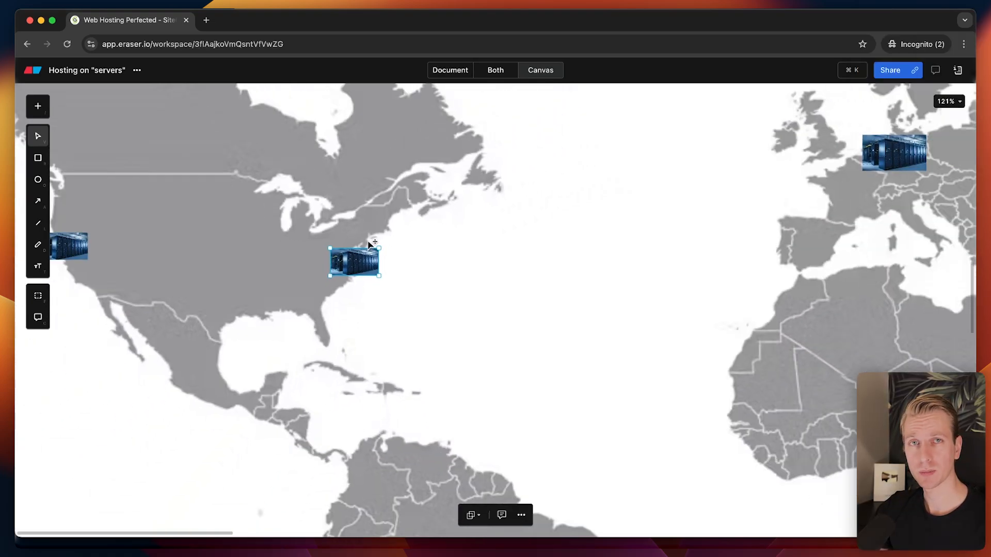
scroll(368, 244, up, 5)
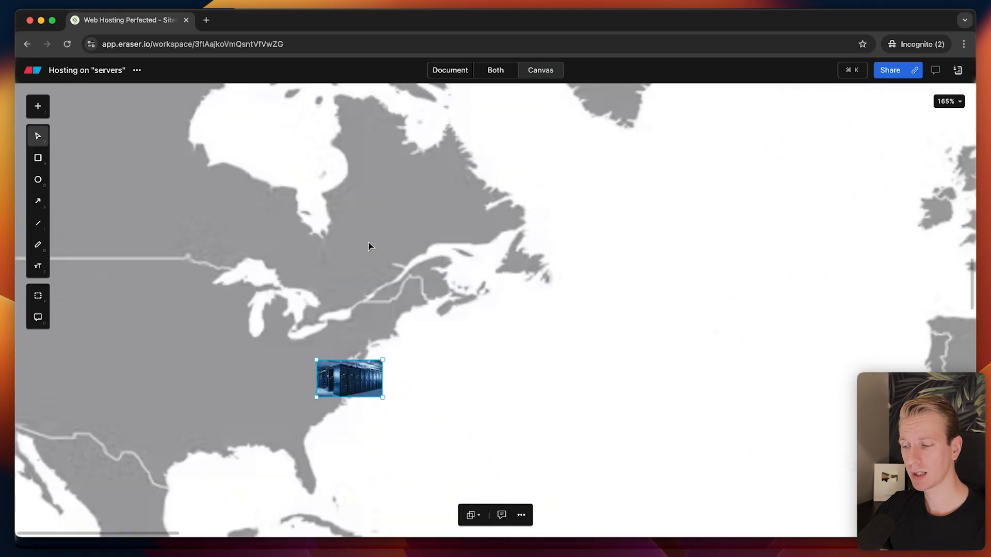
scroll(367, 296, down, 5)
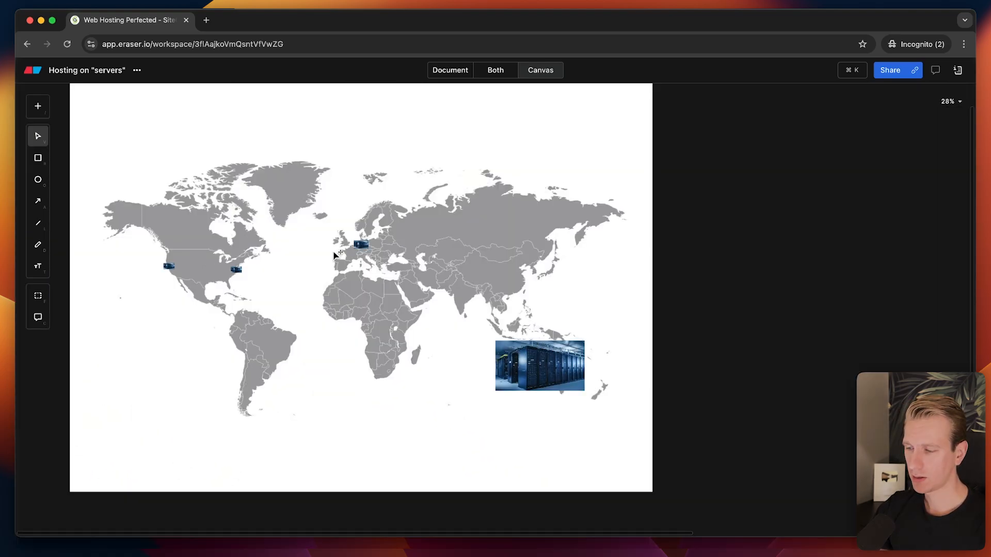
scroll(558, 378, up, 10)
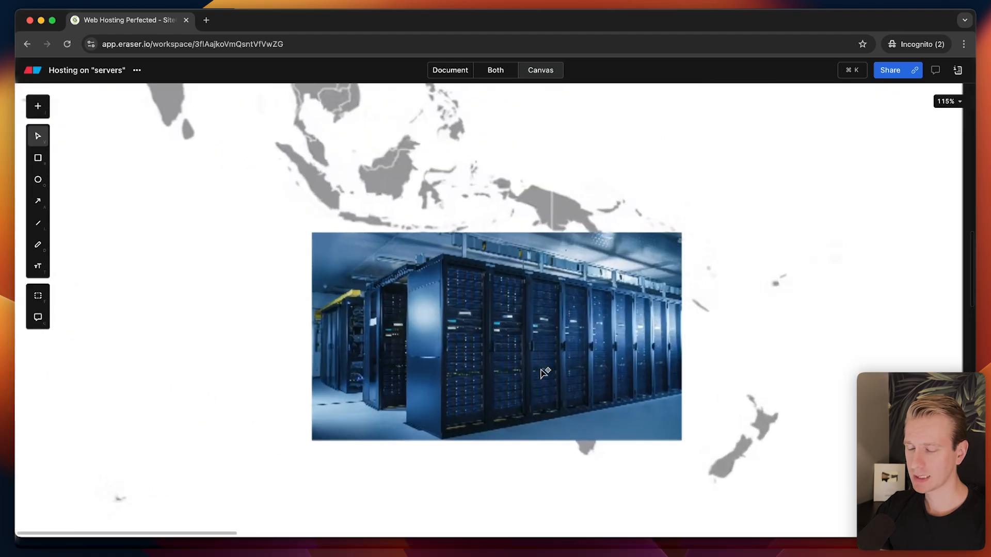
Zoom in on the Australia server photo, shift it slightly left, and reveal blank canvas beside it.
scroll(523, 395, up, 2)
scroll(421, 332, up, 3)
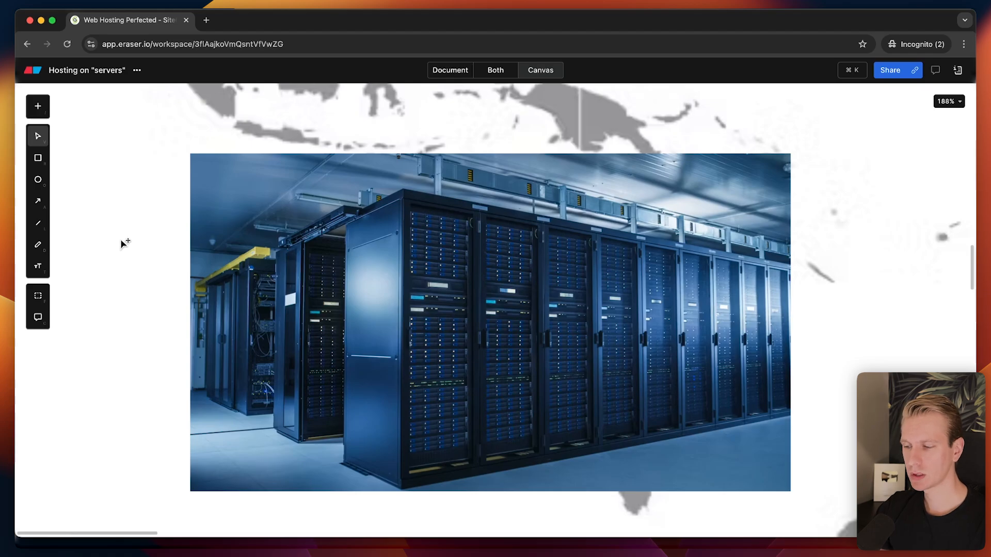
scroll(132, 237, left, 2)
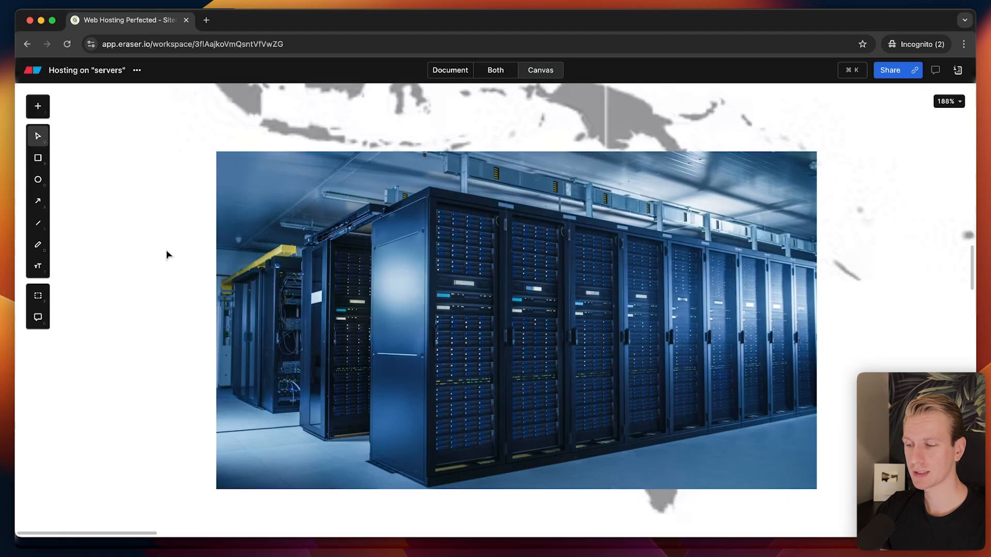
scroll(151, 245, right, 2)
scroll(151, 245, down, 1)
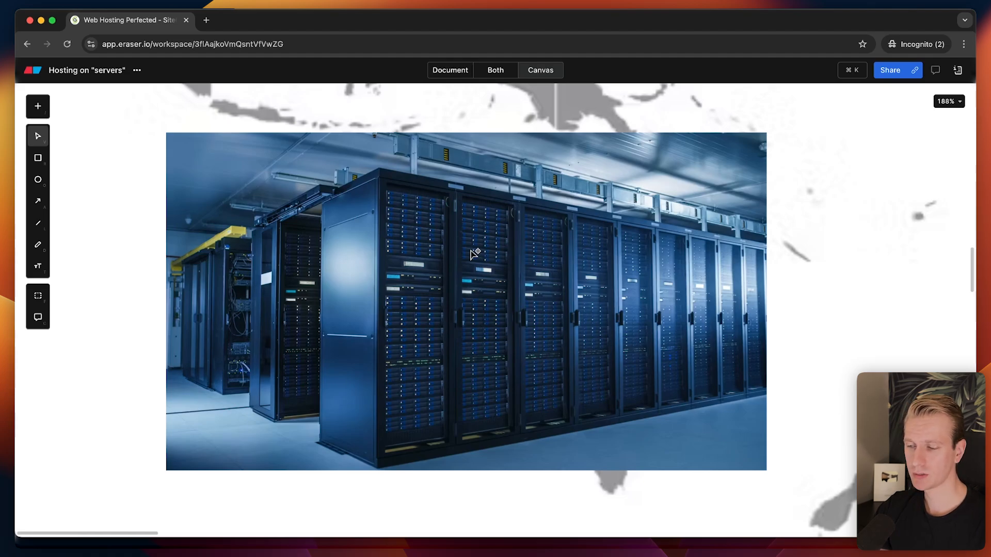
scroll(411, 243, right, 2)
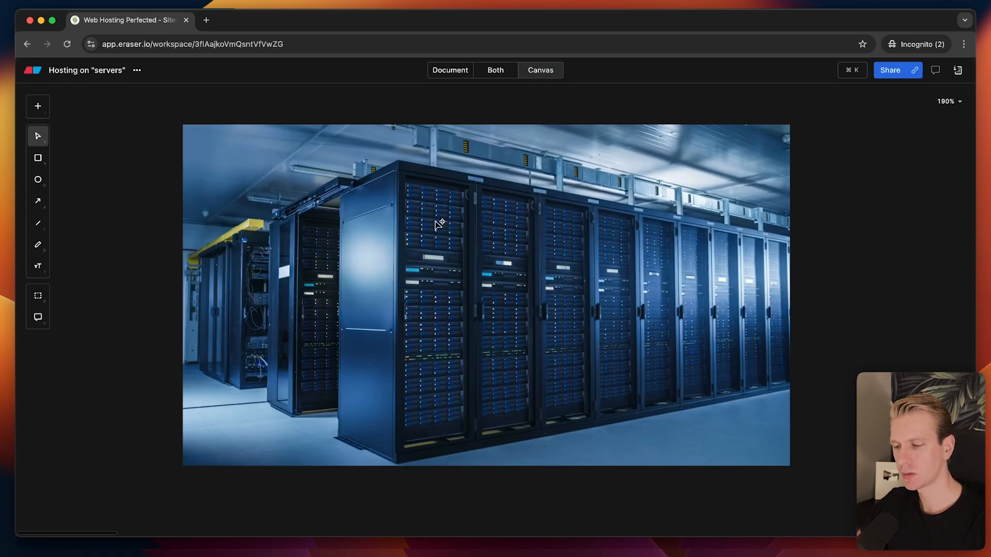
scroll(440, 221, up, 1)
click(463, 224)
drag(461, 224, 425, 228)
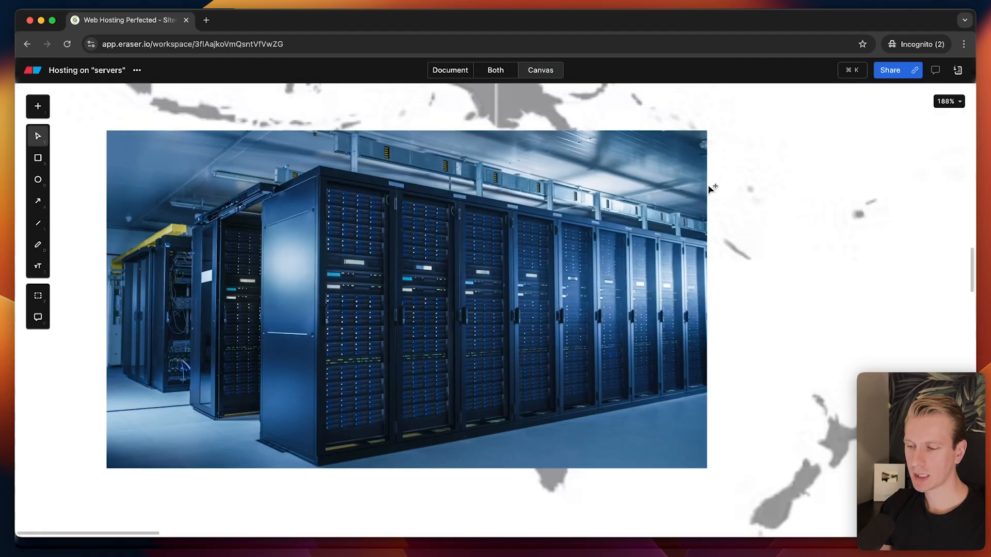
drag(394, 220, 624, 257)
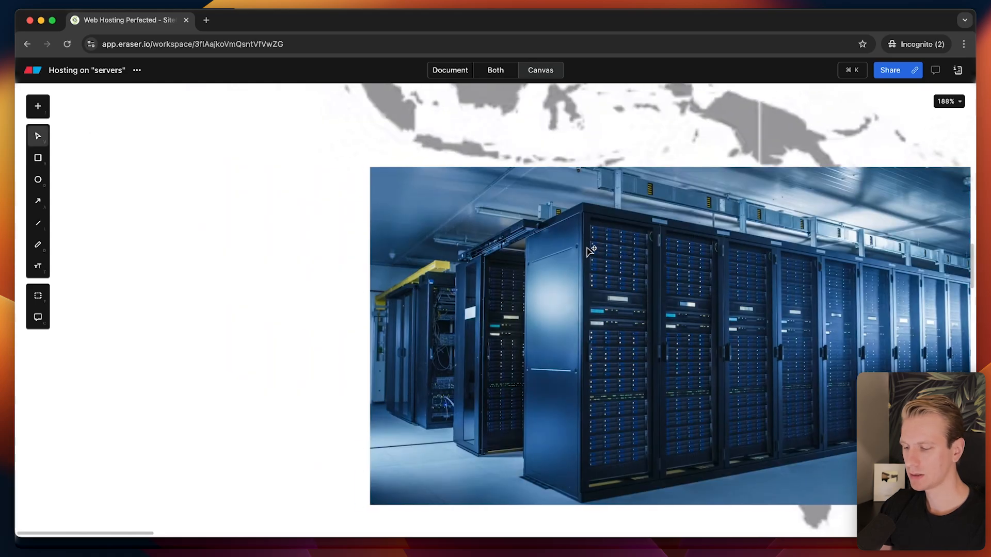
Add a '45.45.45.45.45' text label on the blank canvas off the photo.
key(t)
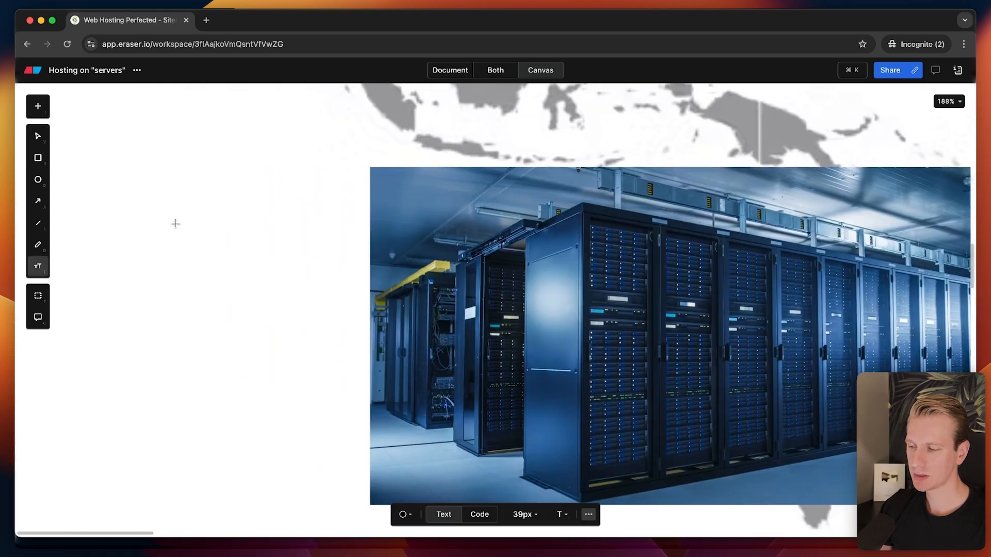
click(135, 223)
text(45.)
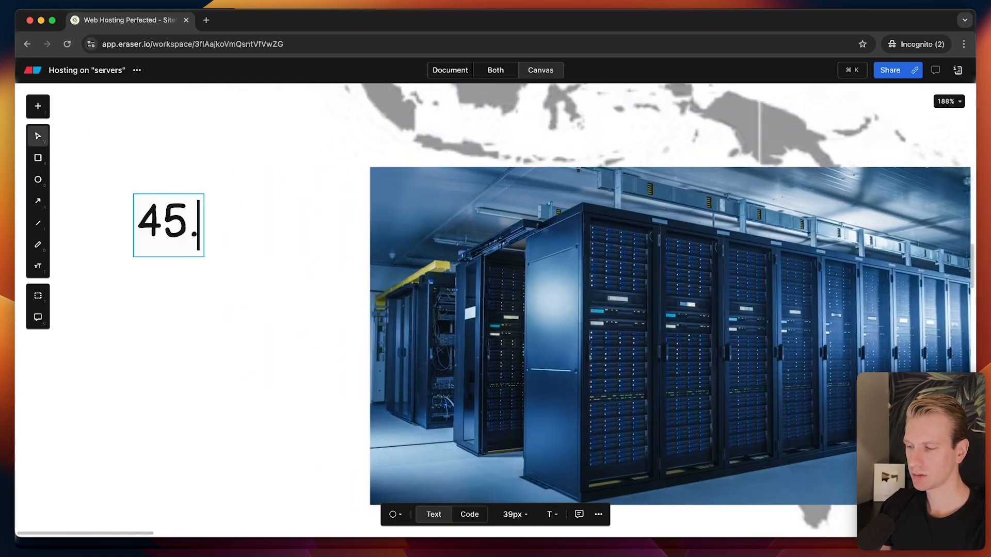
text(45.)
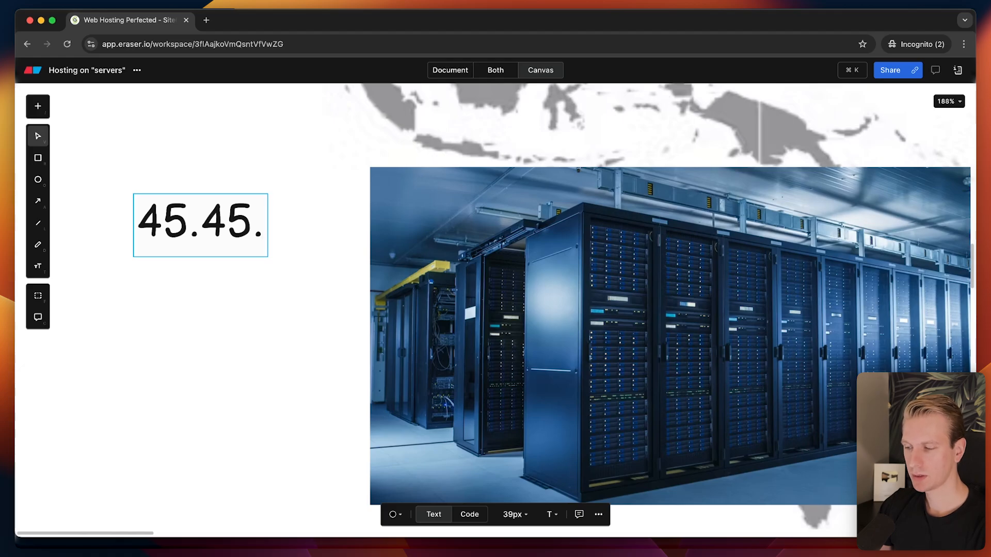
text(45.45.)
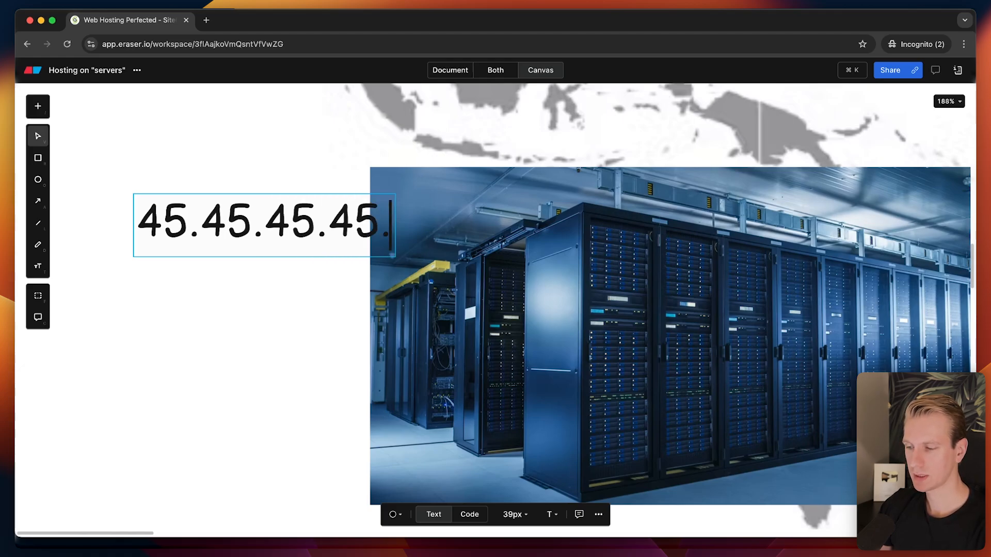
text(45)
key(Escape)
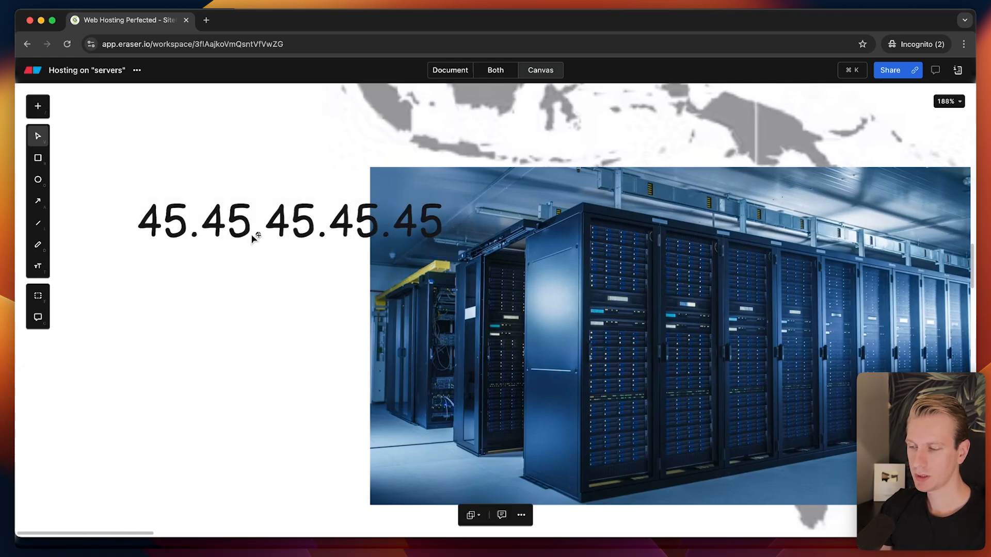
key(space)
drag(247, 168, 396, 126)
drag(418, 178, 259, 217)
Position the IP label just left of the server photo and finish the address entry.
click(733, 227)
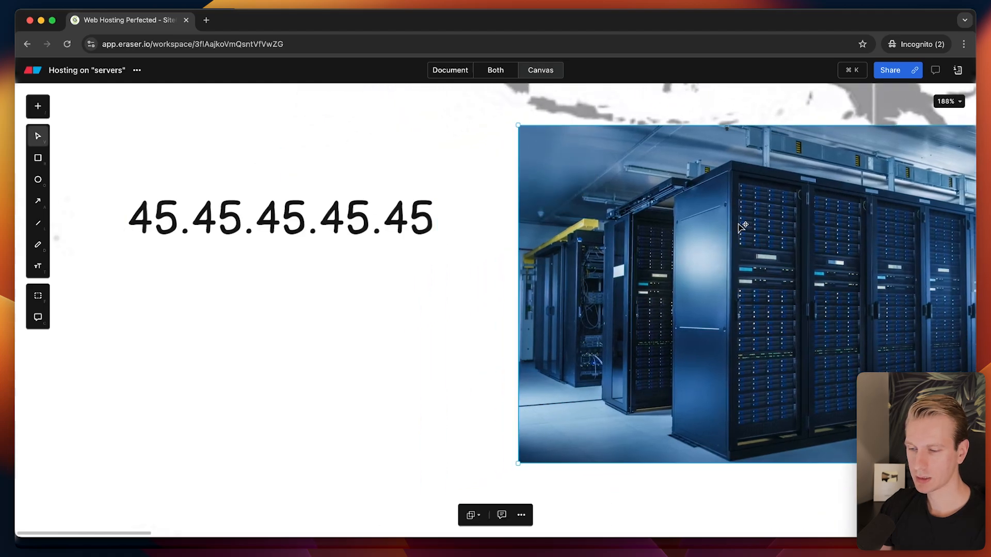
drag(367, 210, 437, 224)
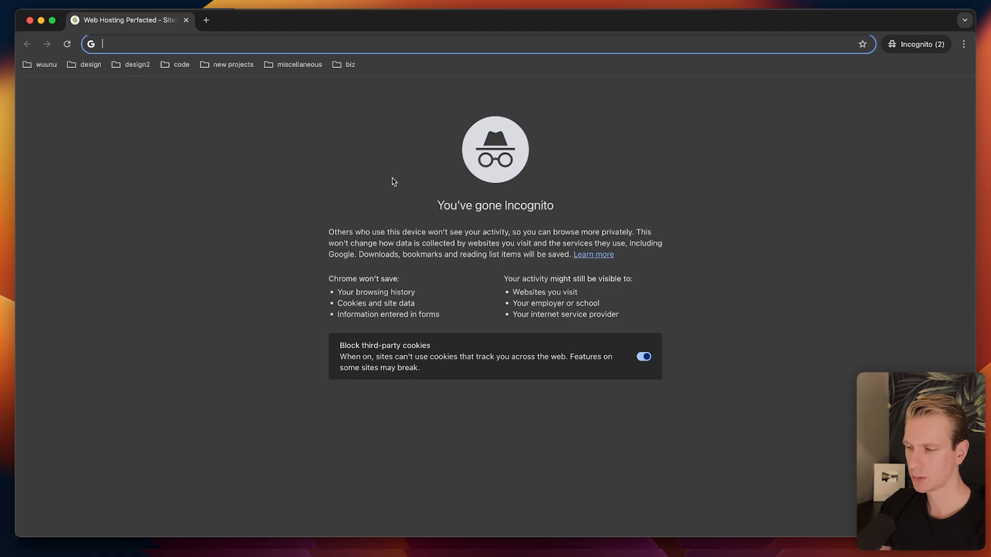
text(45.45.45.45.)
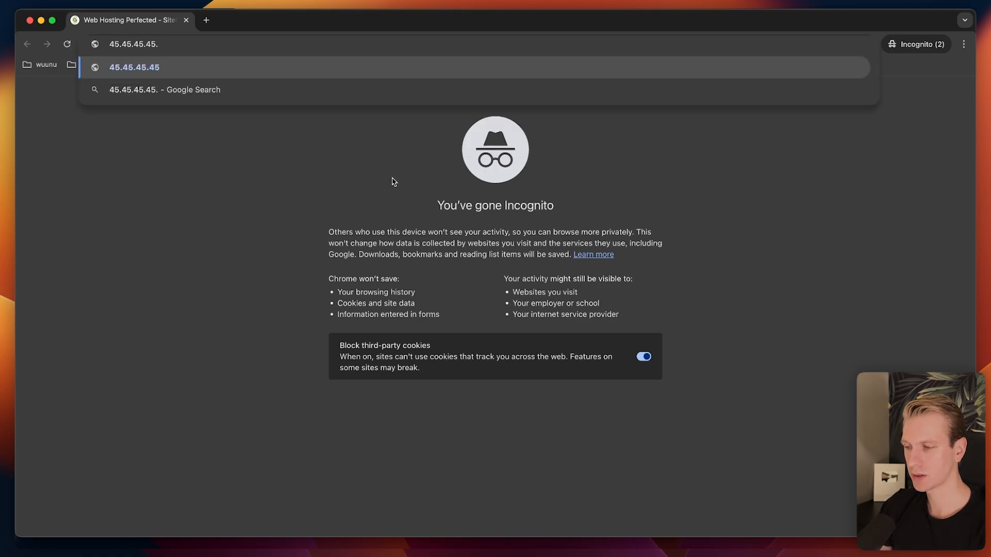
key(BackSpace)
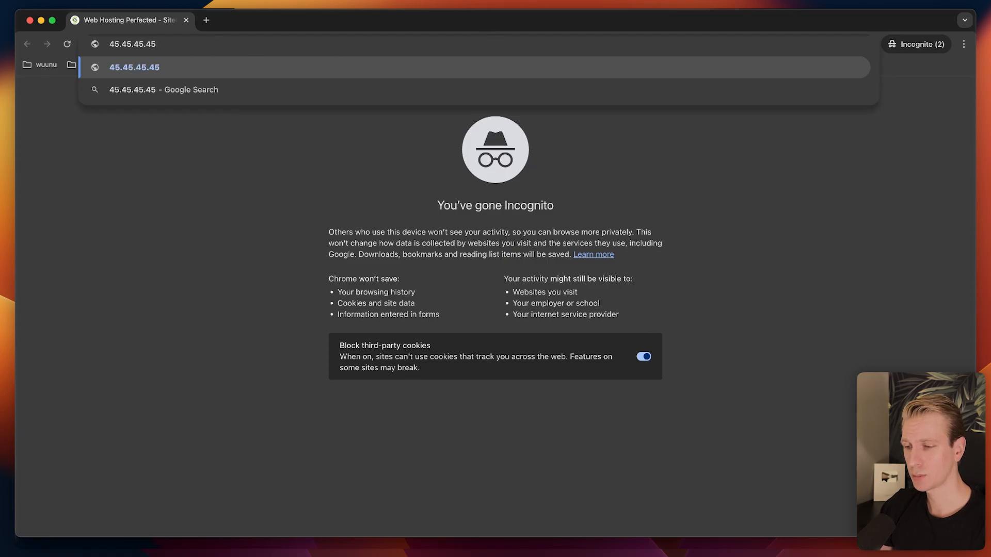
key(Return)
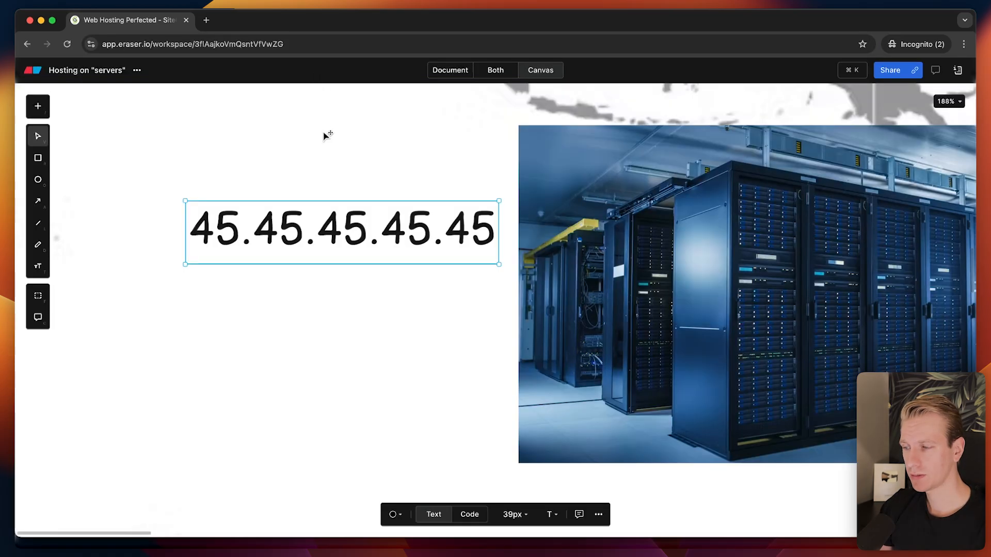
click(326, 135)
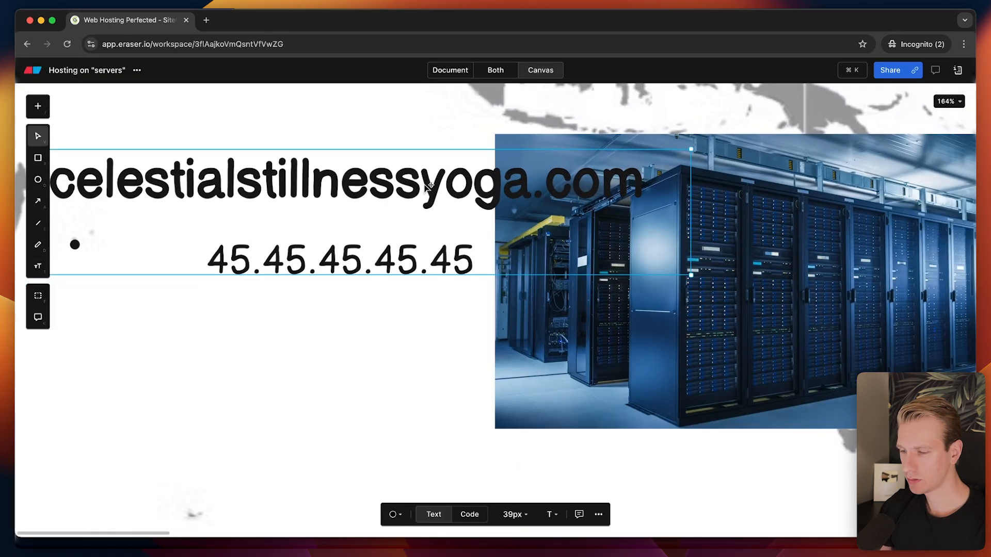
Place the celestialstillnessyoga.com label below the photo with the IP label directly above it.
drag(395, 181, 417, 320)
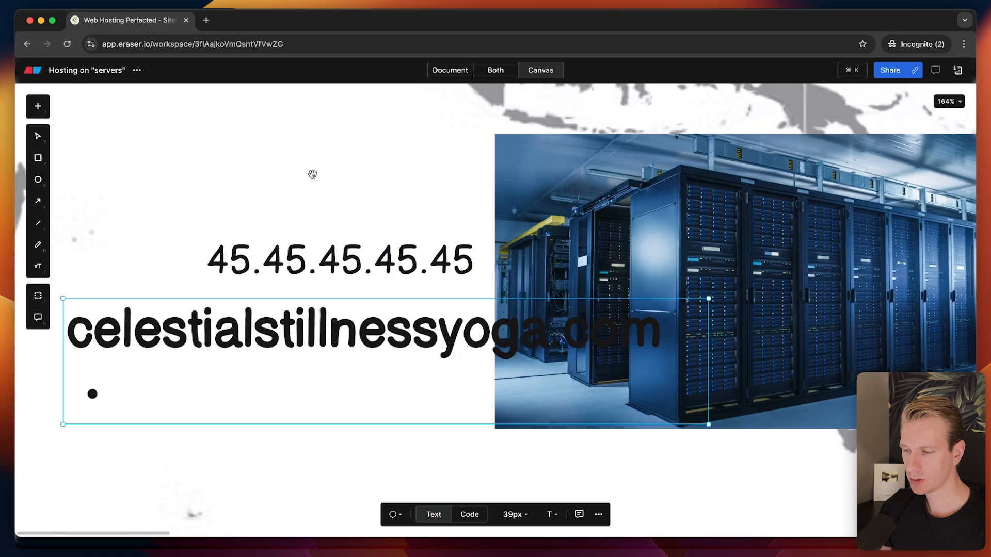
scroll(312, 172, left, 5)
drag(606, 283, 646, 443)
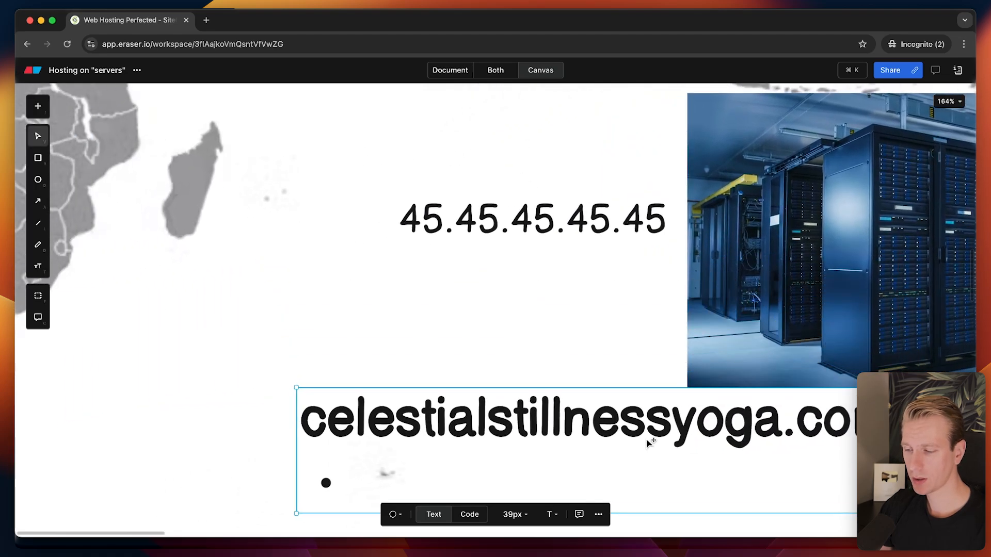
drag(518, 407, 437, 433)
drag(582, 442, 611, 430)
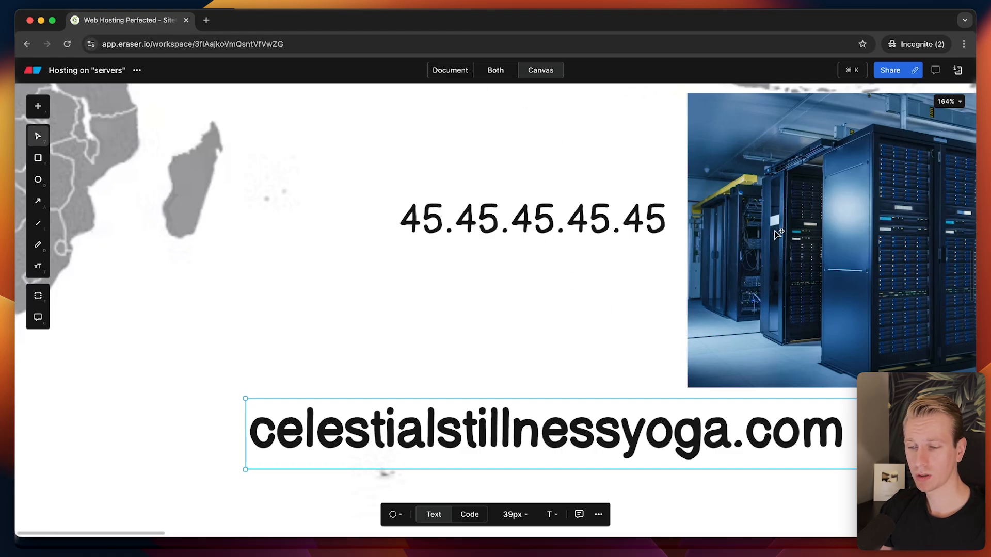
click(603, 213)
drag(602, 212, 583, 367)
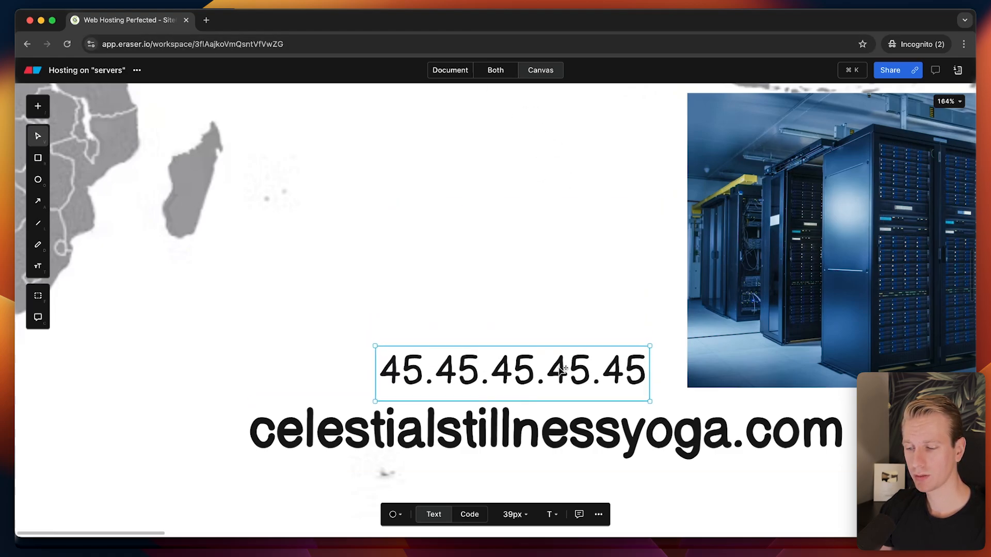
click(572, 421)
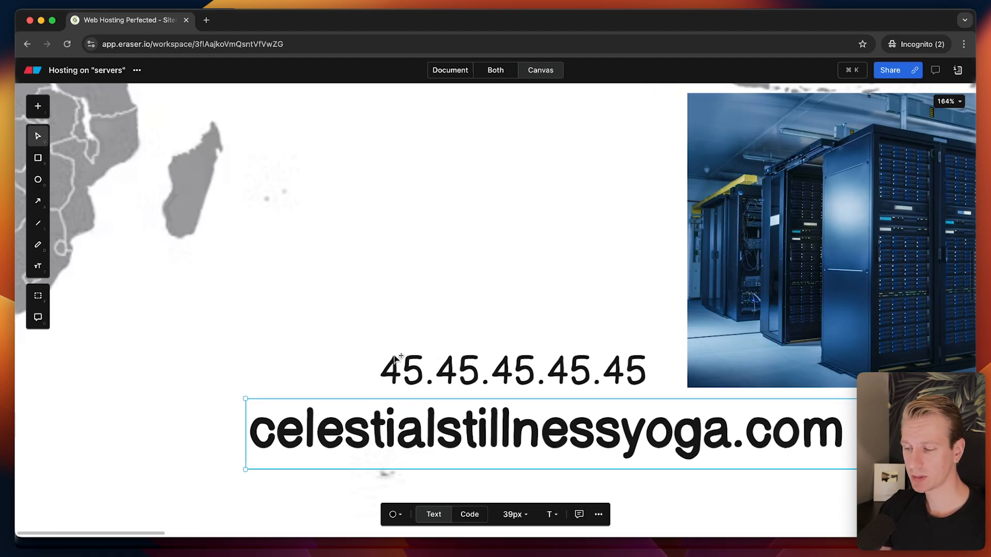
drag(407, 421, 388, 420)
Copy the domain name into a new browser tab's address bar, then close that tab.
double_click(427, 424)
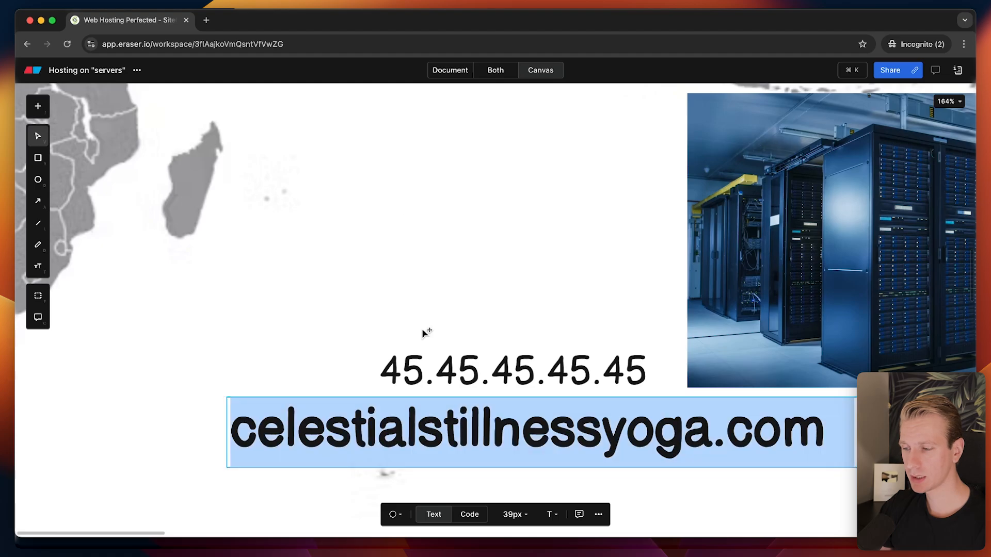
key(super+c)
key(super+t)
key(super+v)
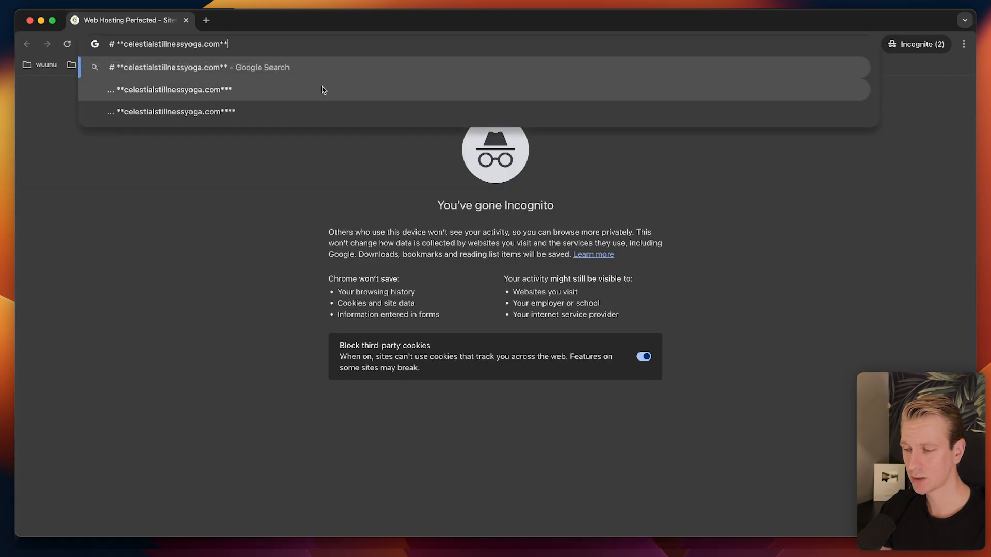
key(super+w)
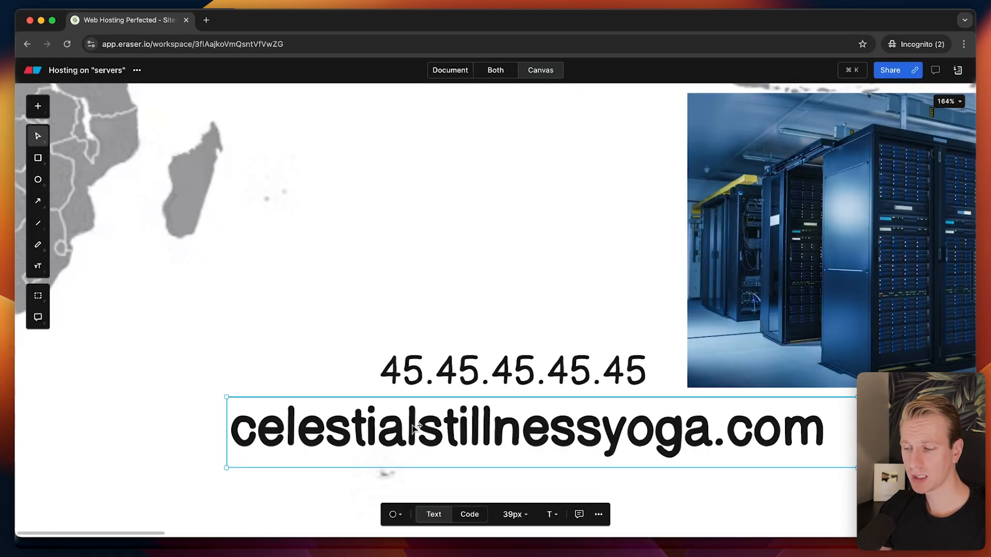
Select the IP label and pan so the whole server photo is in view.
click(374, 376)
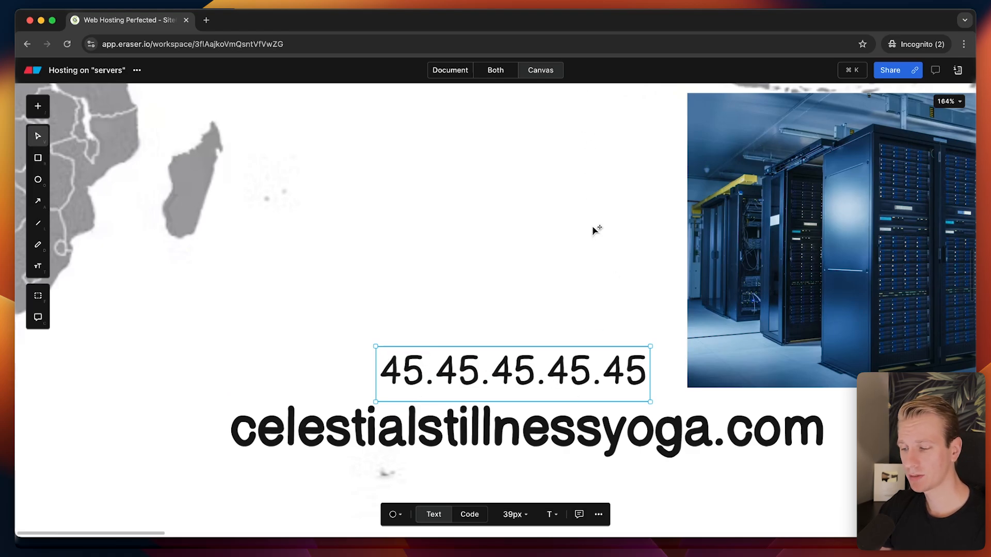
scroll(580, 309, down, 1)
drag(564, 276, 344, 290)
scroll(420, 274, down, 1)
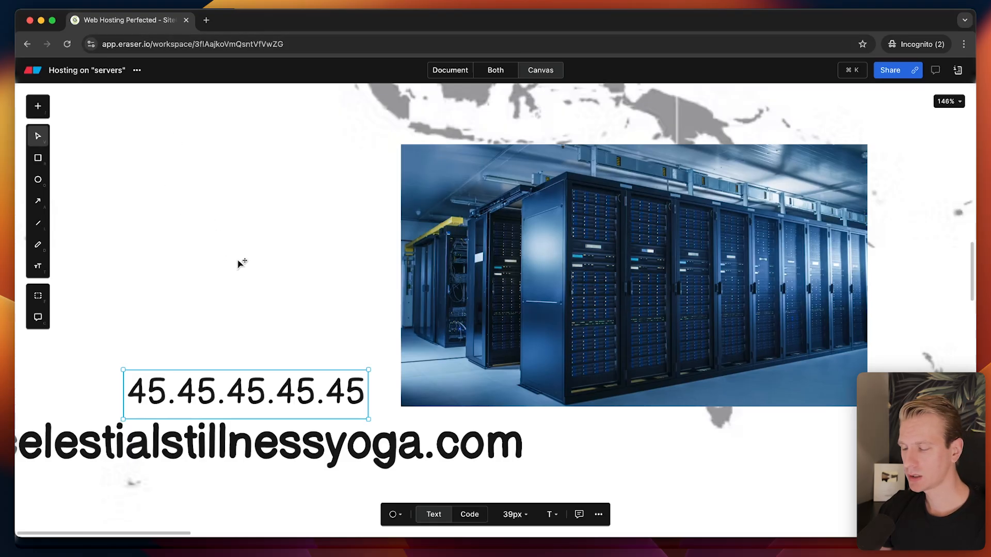
Scroll the WordPress hosting page down to the StartUp, GrowBig and GoGeek plans.
scroll(225, 269, down, 5)
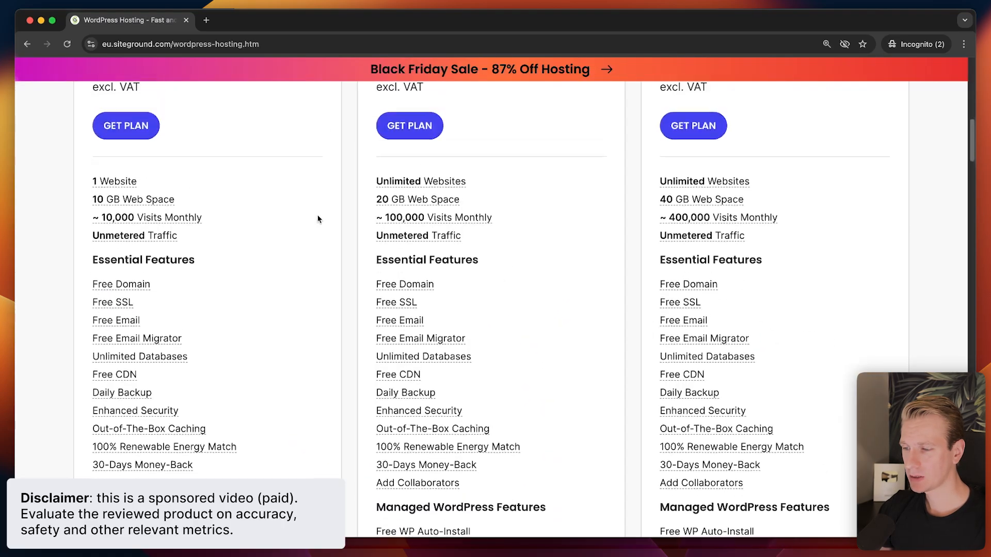
scroll(330, 196, up, 1)
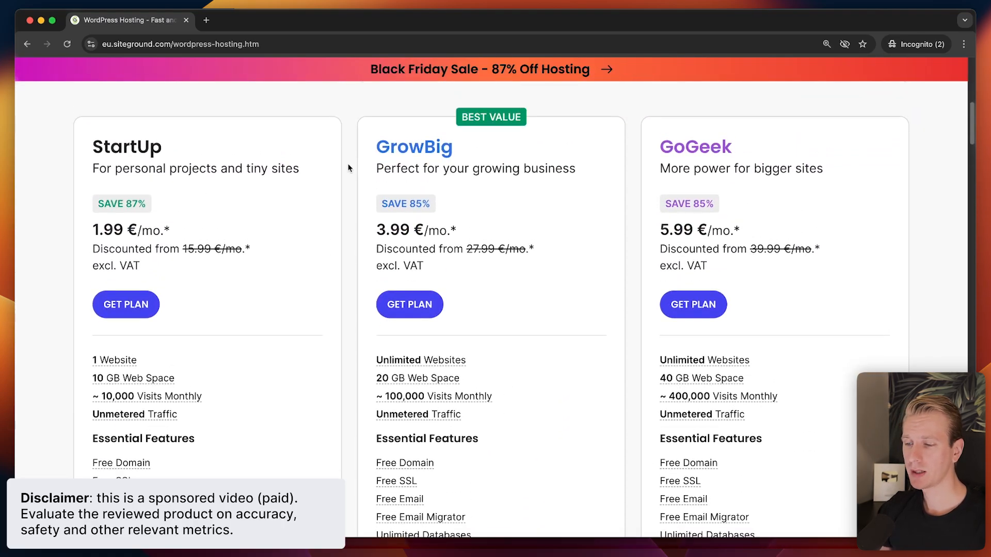
scroll(349, 169, down, 1)
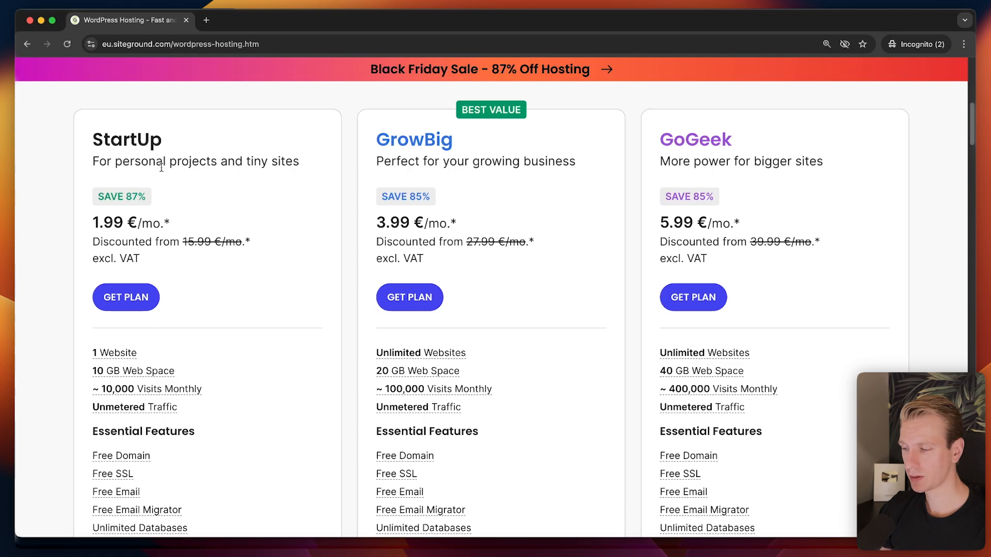
scroll(204, 325, down, 1)
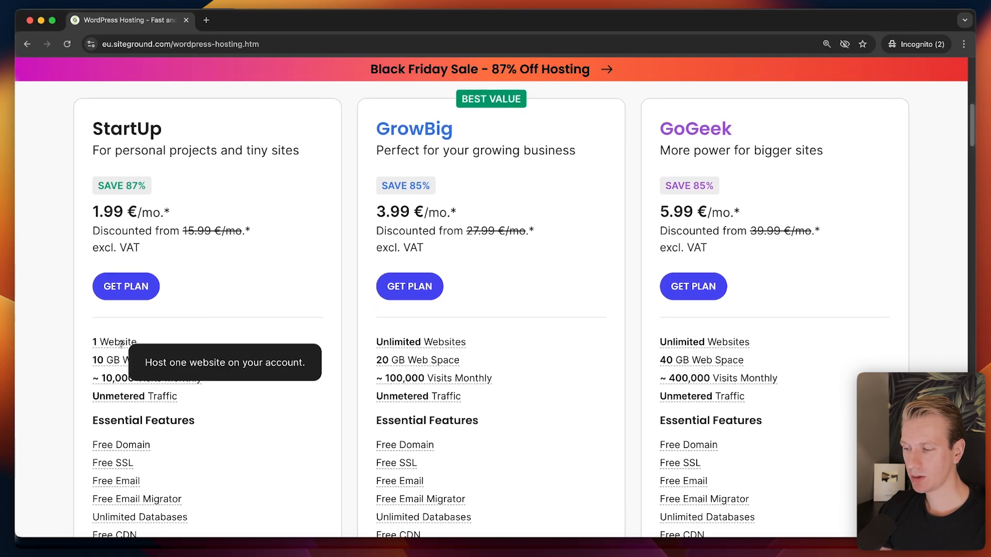
mouse_move(166, 345)
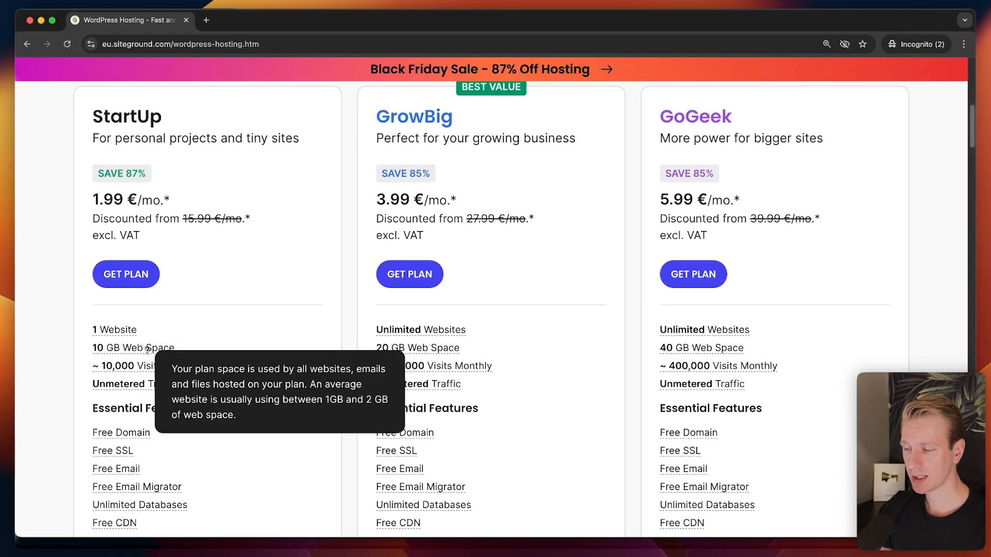
Read the plan feature tooltips, then stop text editing on the Eraser.io canvas.
scroll(202, 361, down, 1)
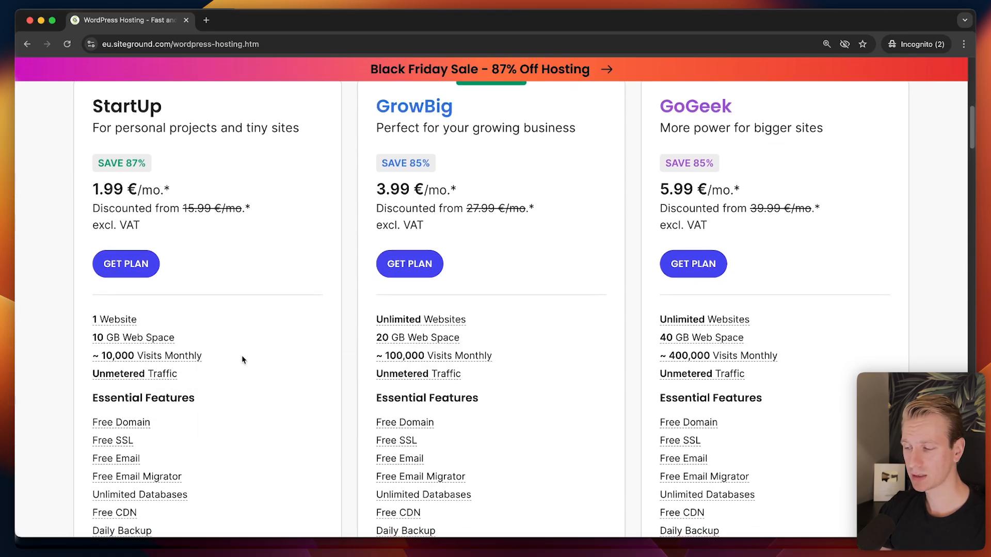
scroll(240, 353, down, 2)
scroll(250, 341, up, 3)
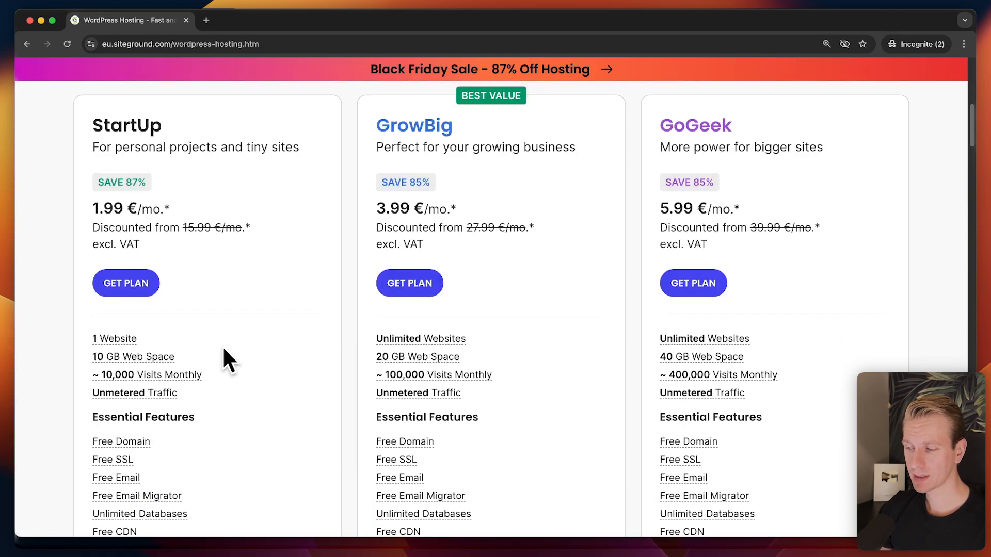
scroll(264, 316, up, 1)
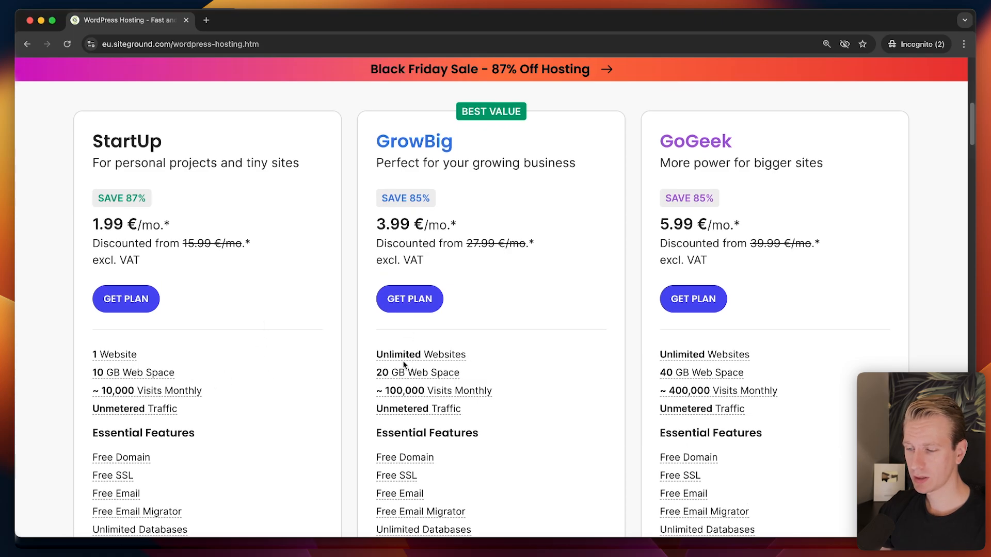
mouse_move(452, 356)
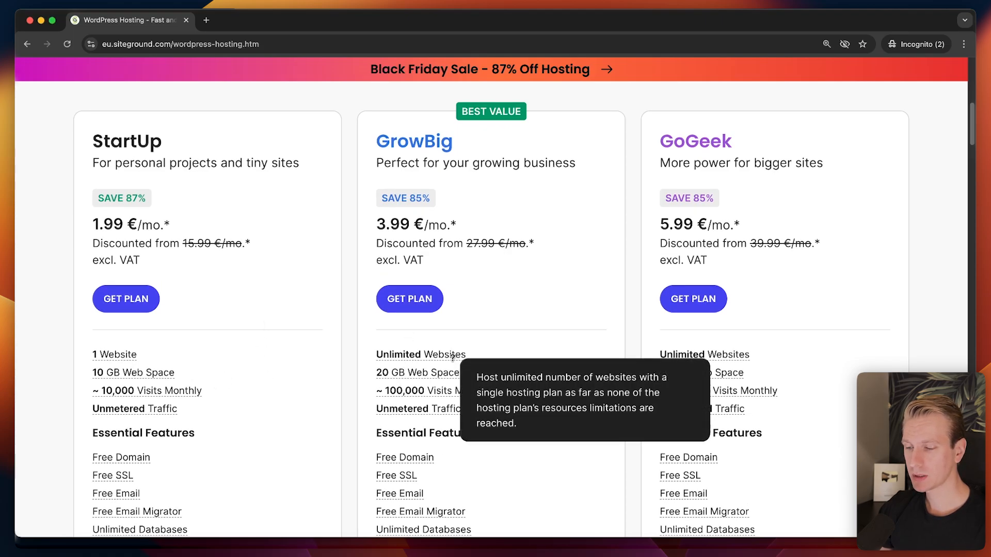
mouse_move(424, 395)
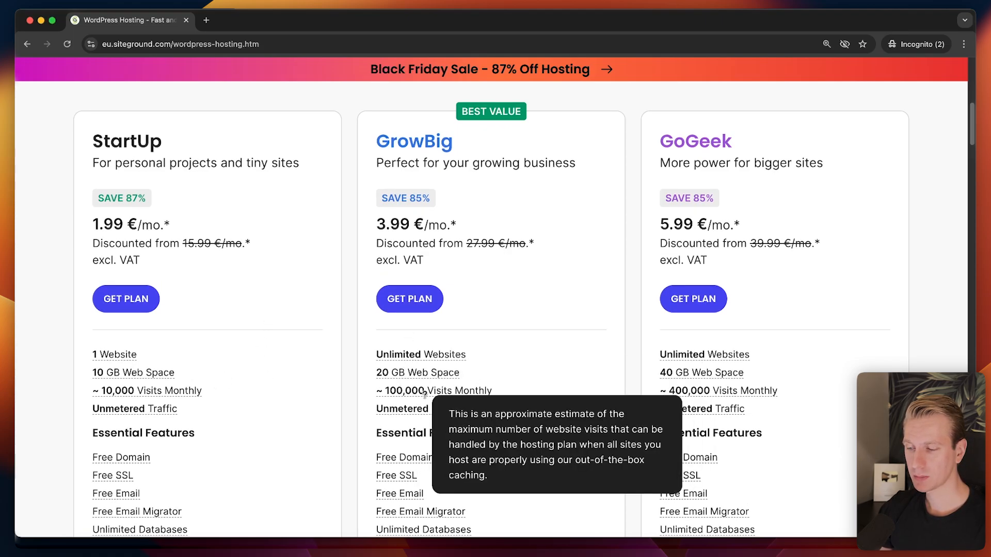
scroll(438, 393, down, 1)
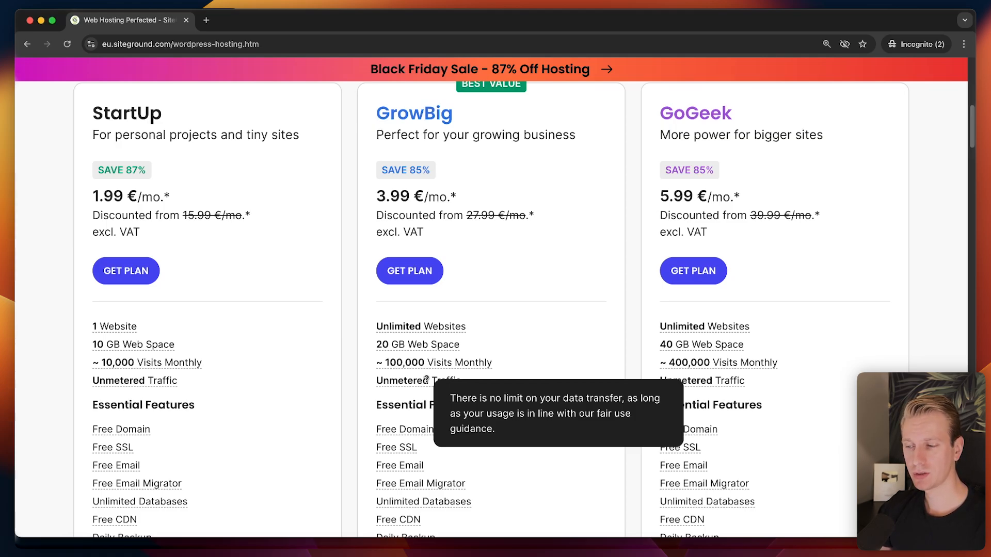
scroll(426, 380, up, 1)
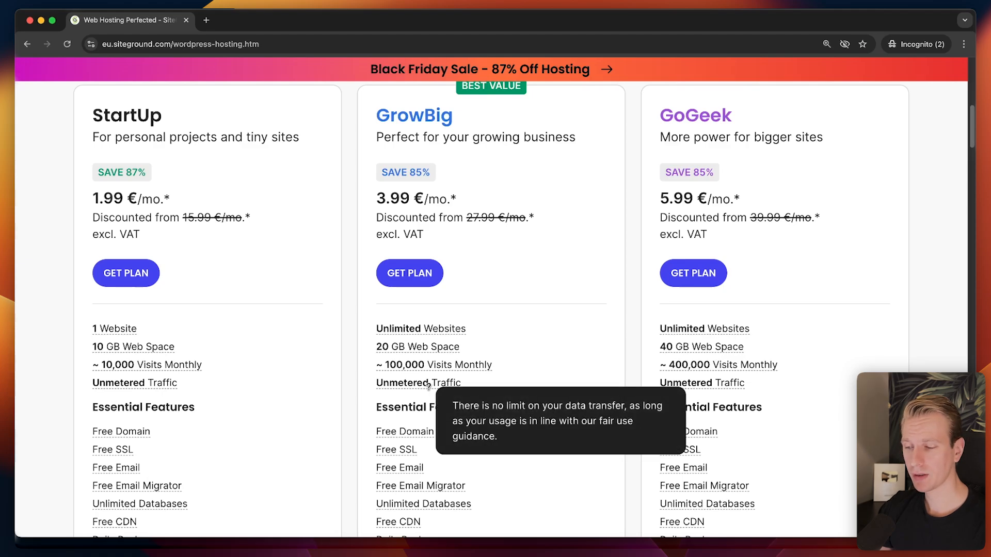
scroll(433, 387, up, 1)
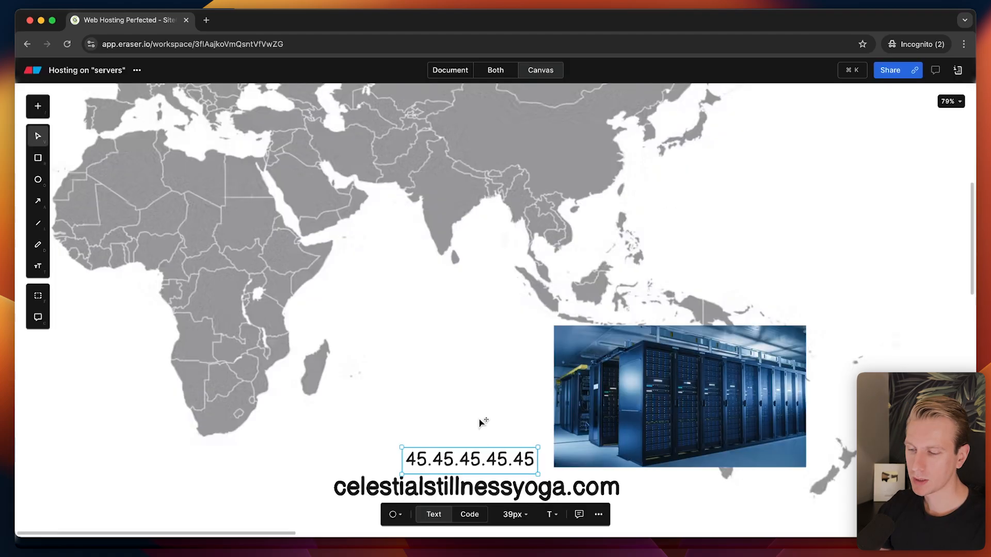
key(Escape)
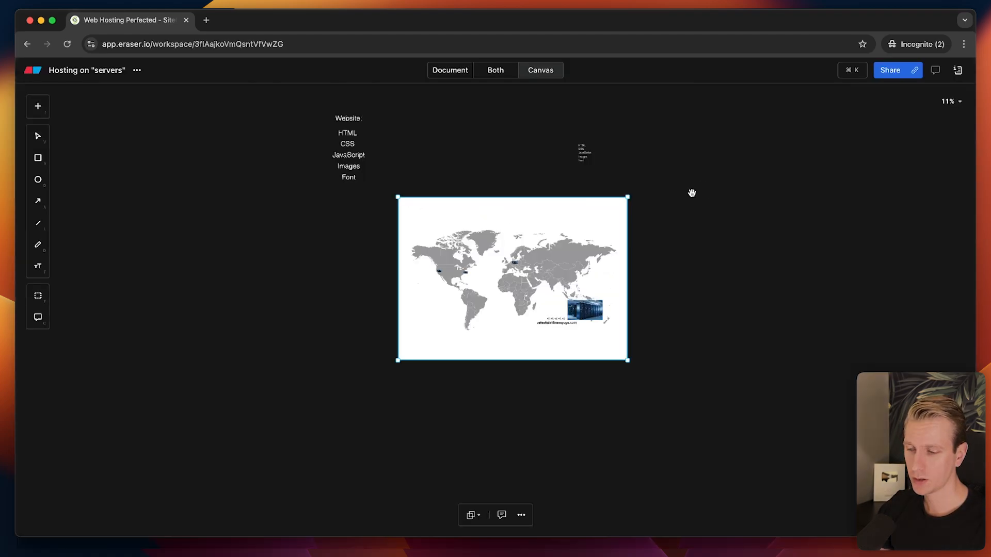
Move the five-item HTML-to-Font list to the right of the world map.
scroll(579, 106, up, 8)
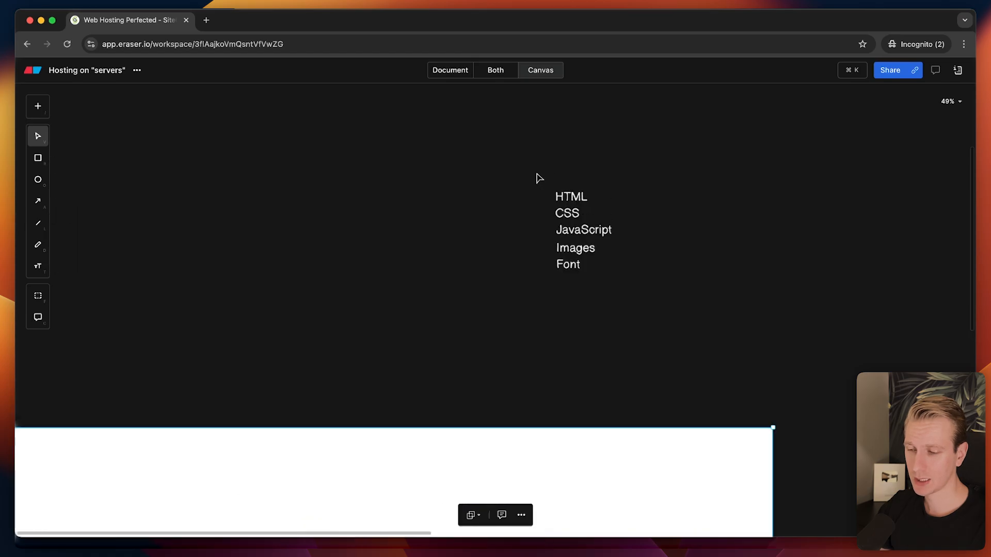
drag(536, 178, 653, 305)
drag(583, 230, 809, 467)
scroll(746, 129, down, 6)
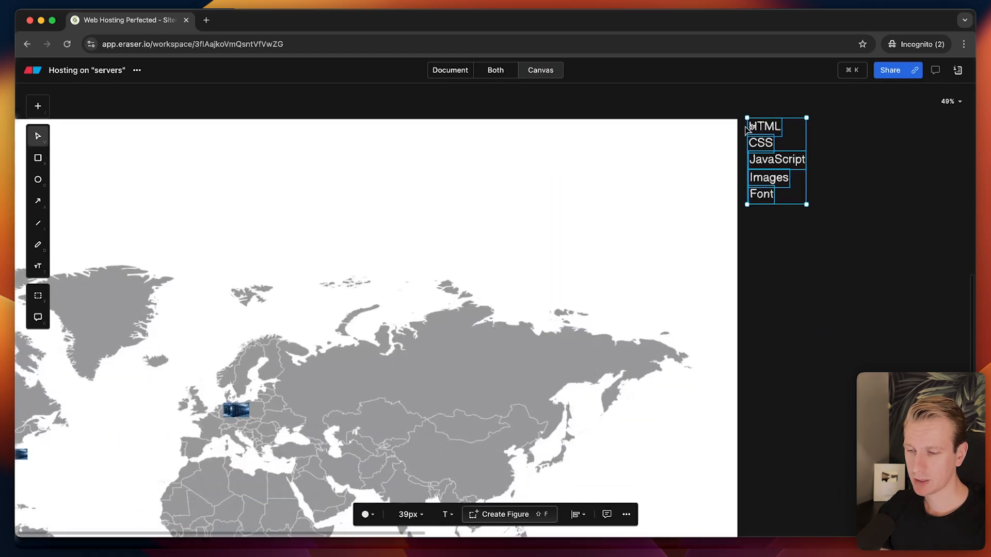
drag(774, 159, 808, 350)
scroll(809, 350, up, 4)
scroll(776, 249, right, 2)
scroll(722, 262, up, 3)
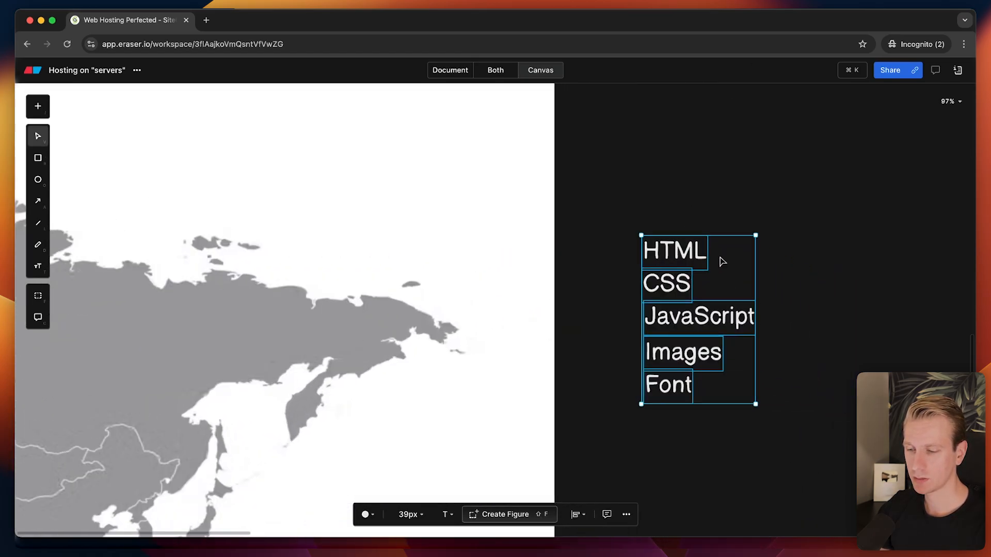
Select the HTML, CSS, JavaScript and Images labels one at a time.
click(722, 220)
click(689, 263)
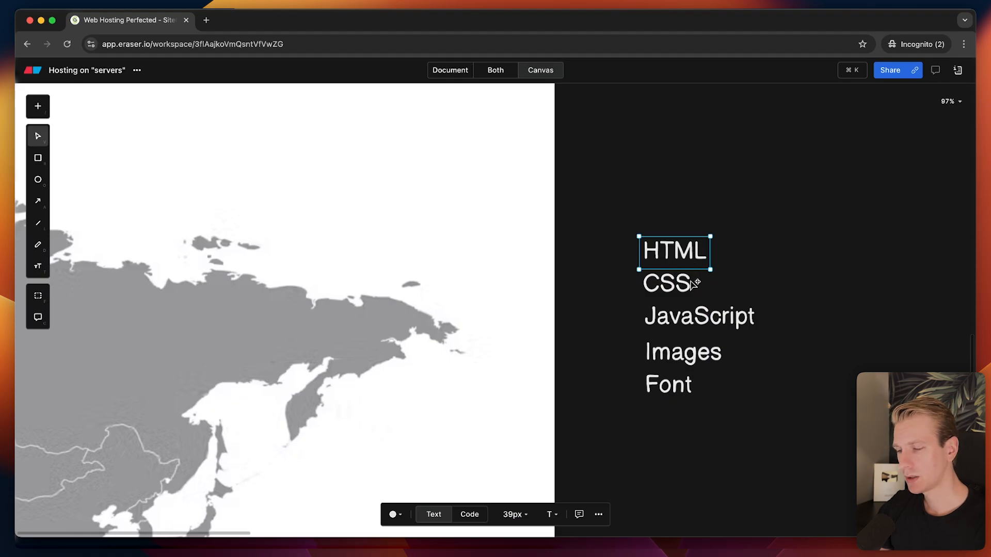
drag(628, 243, 762, 321)
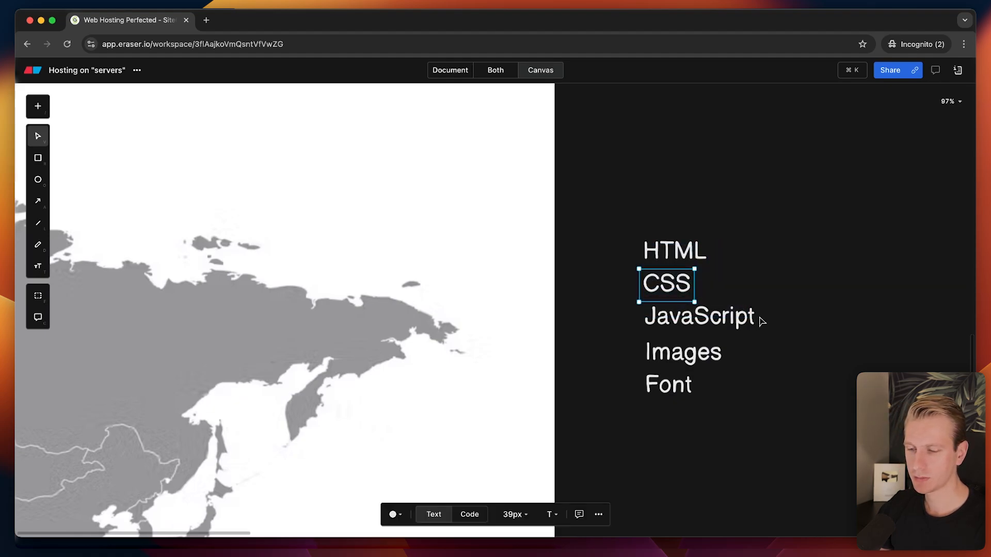
click(762, 321)
click(687, 335)
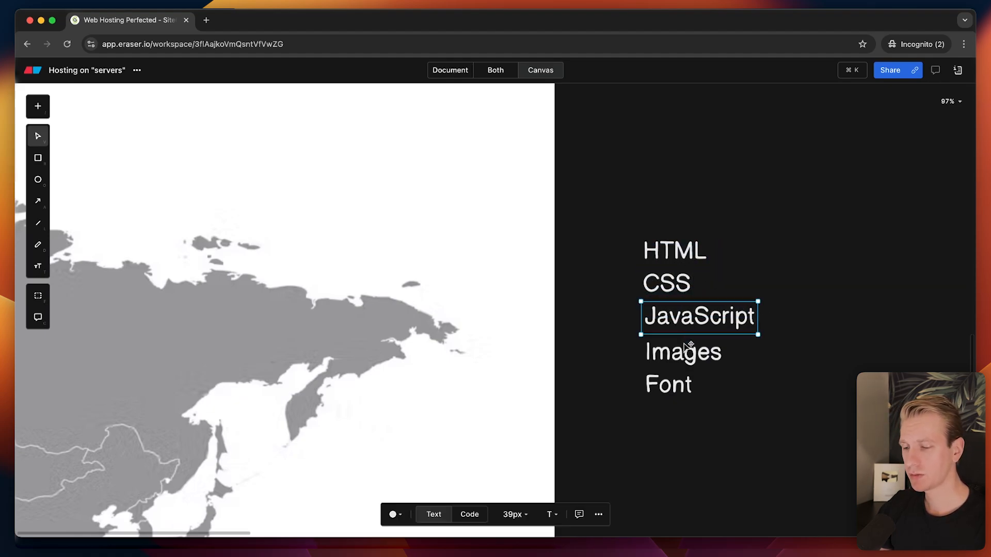
click(682, 345)
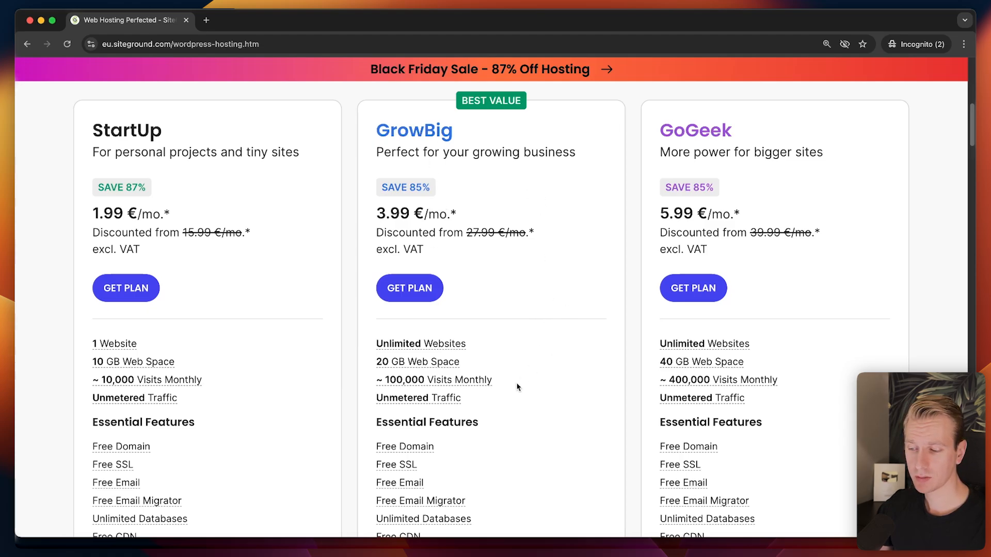
mouse_move(434, 398)
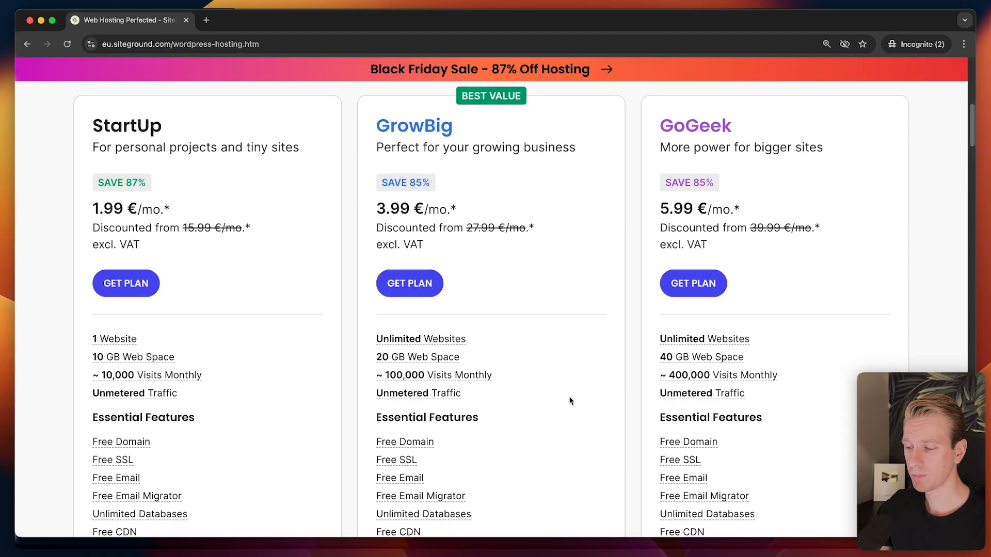
scroll(570, 398, down, 2)
scroll(639, 335, up, 3)
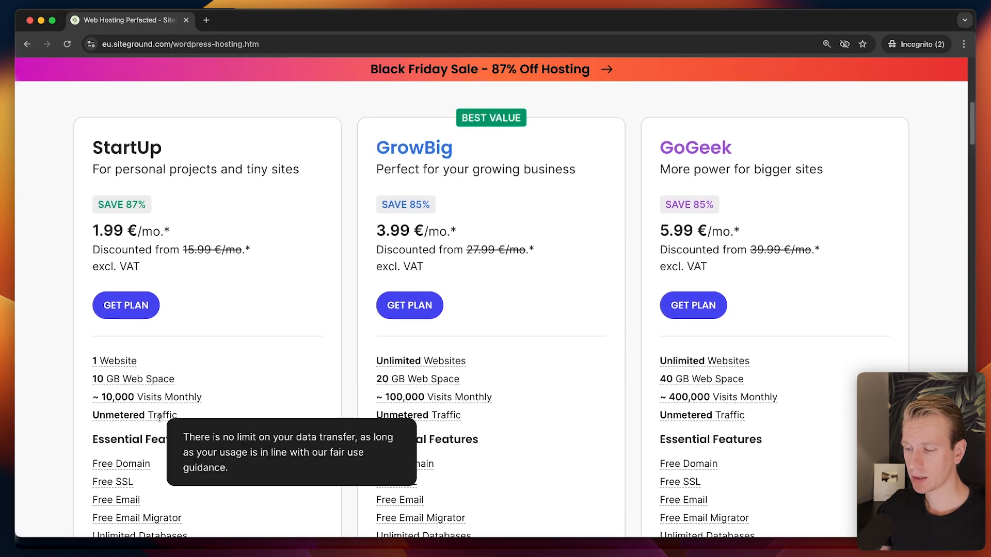
mouse_move(165, 419)
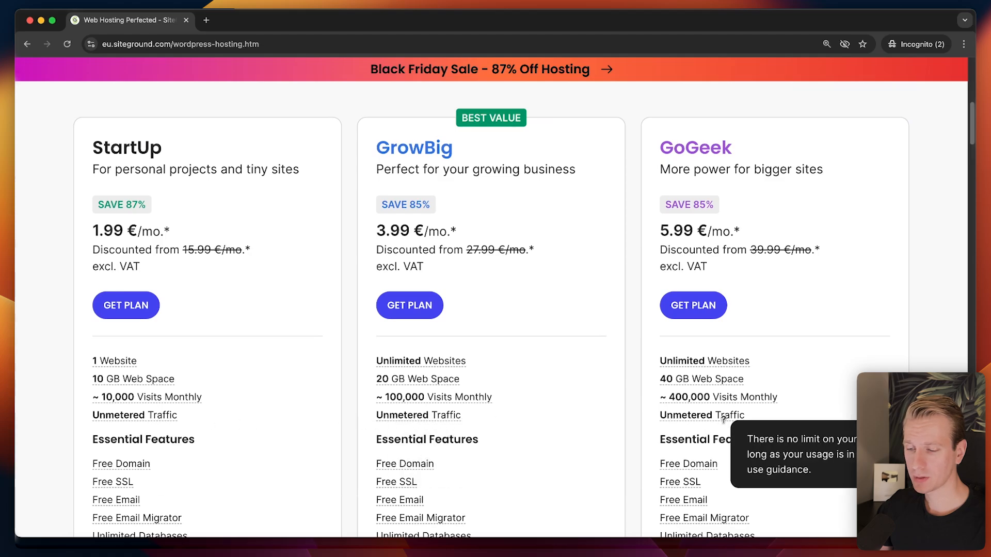
scroll(568, 419, down, 1)
scroll(567, 419, down, 1)
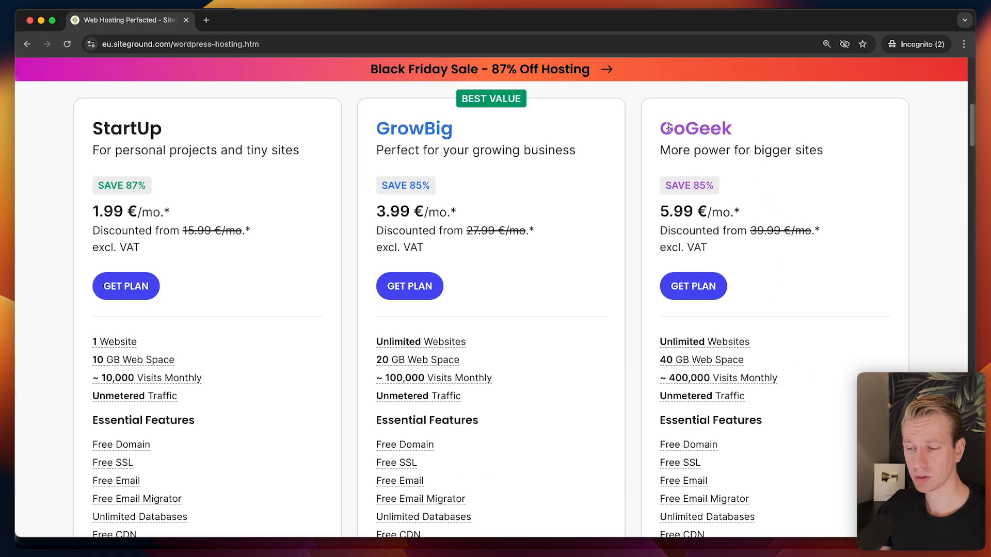
scroll(625, 338, down, 1)
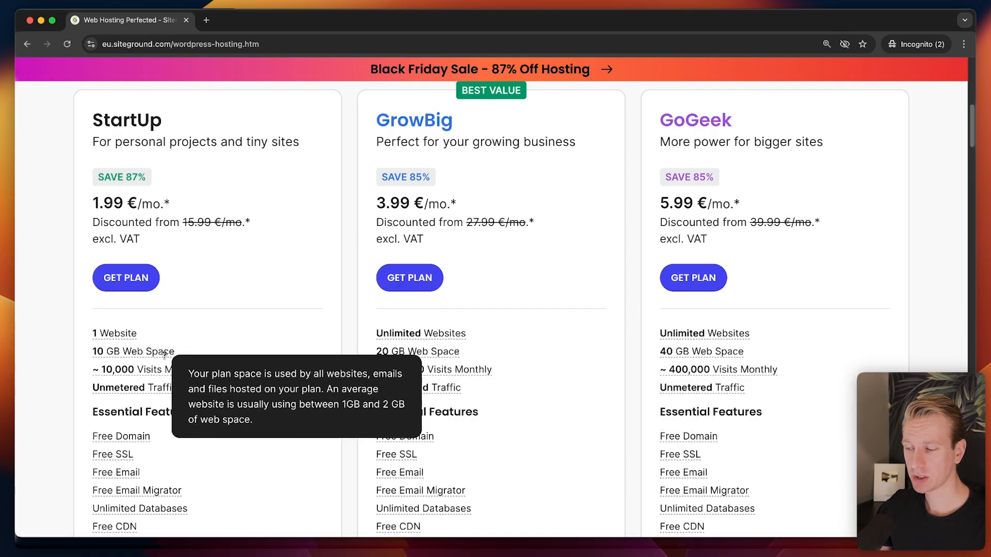
scroll(634, 357, down, 5)
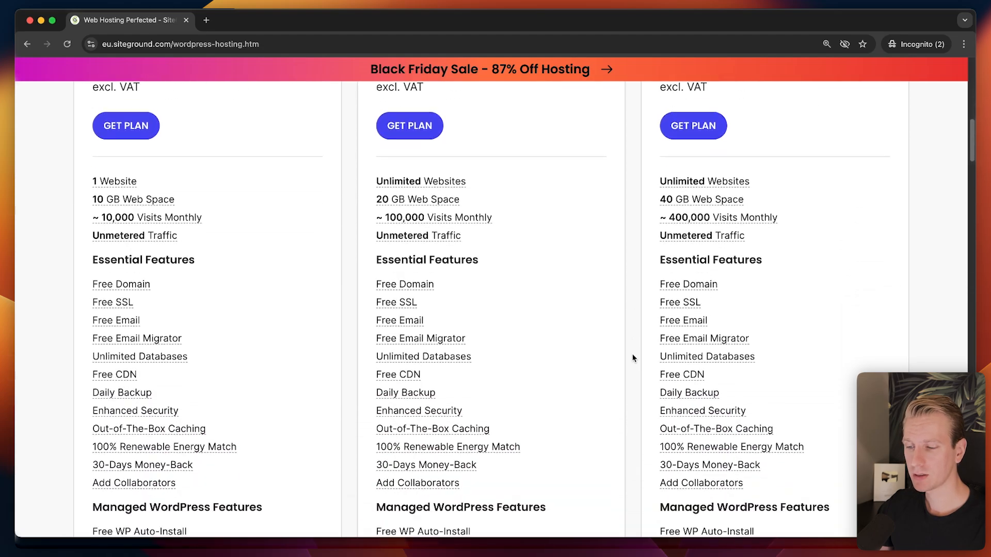
scroll(619, 356, down, 2)
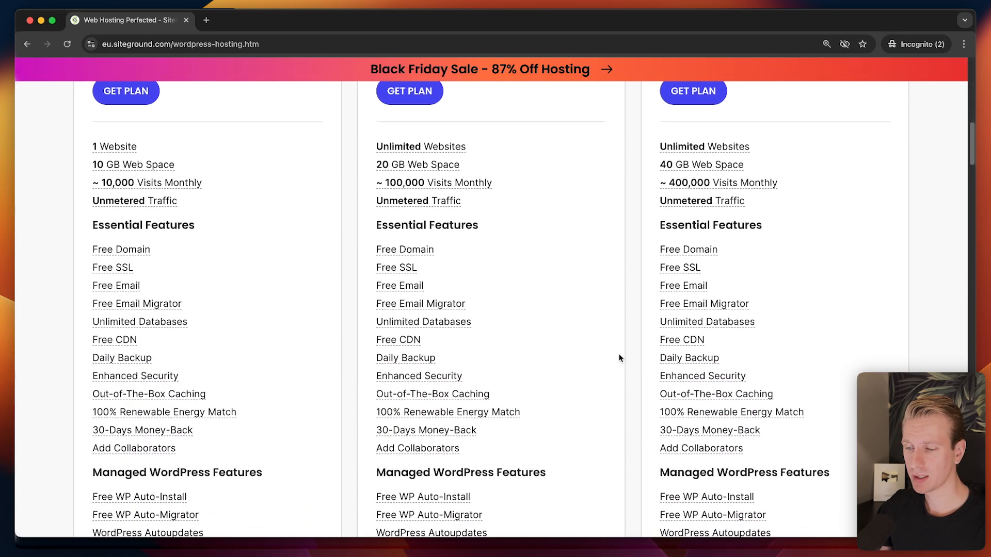
scroll(622, 339, down, 2)
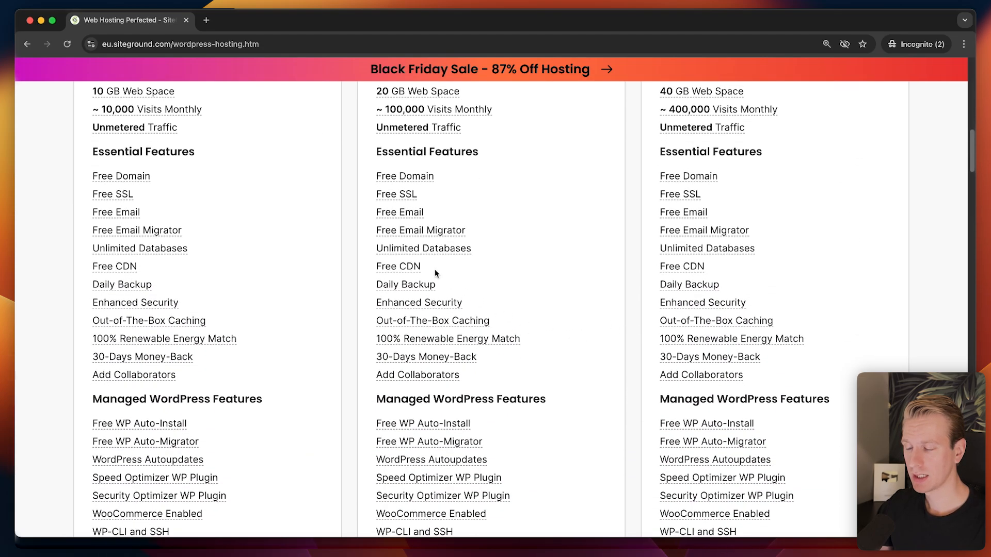
mouse_move(121, 178)
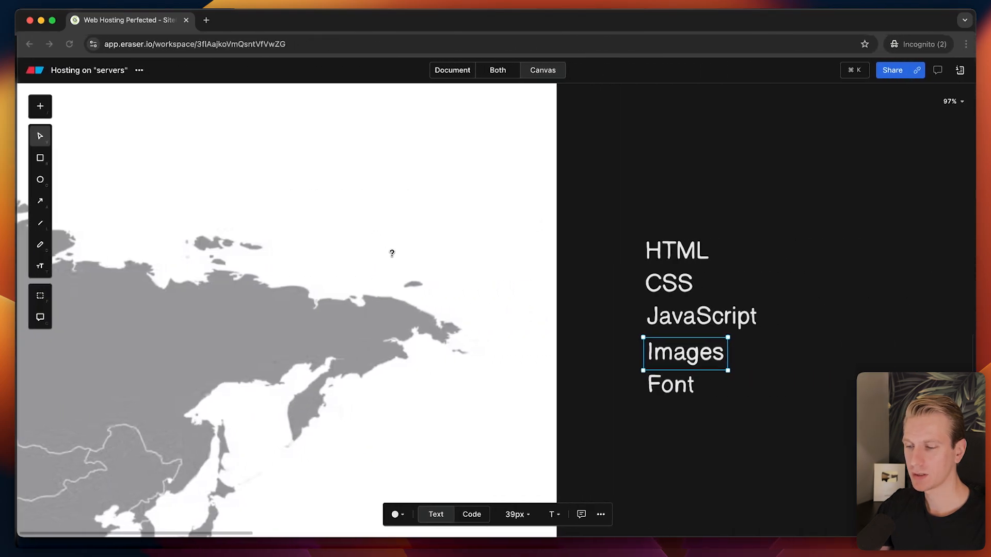
click(586, 222)
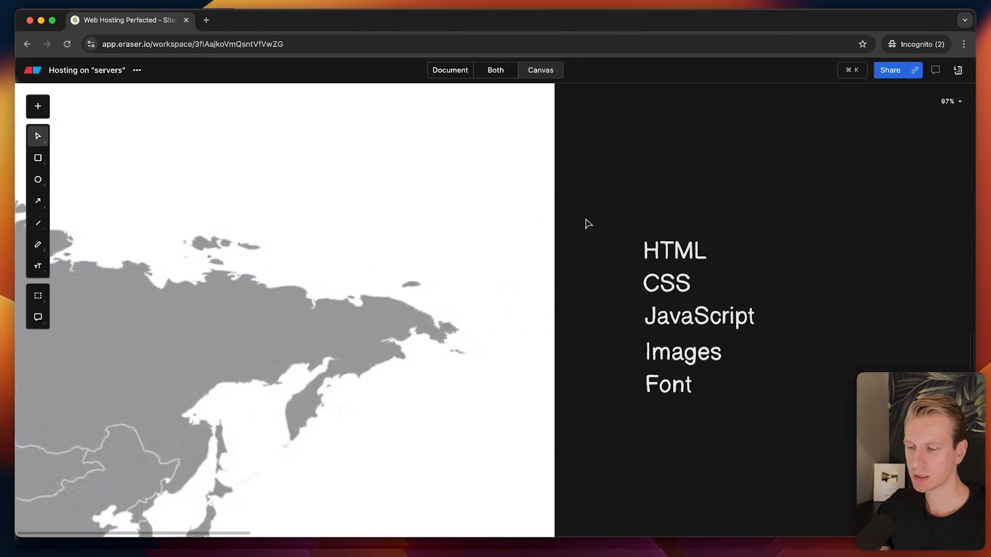
scroll(579, 252, down, 4)
drag(436, 276, 716, 230)
drag(447, 454, 551, 295)
scroll(550, 294, down, 4)
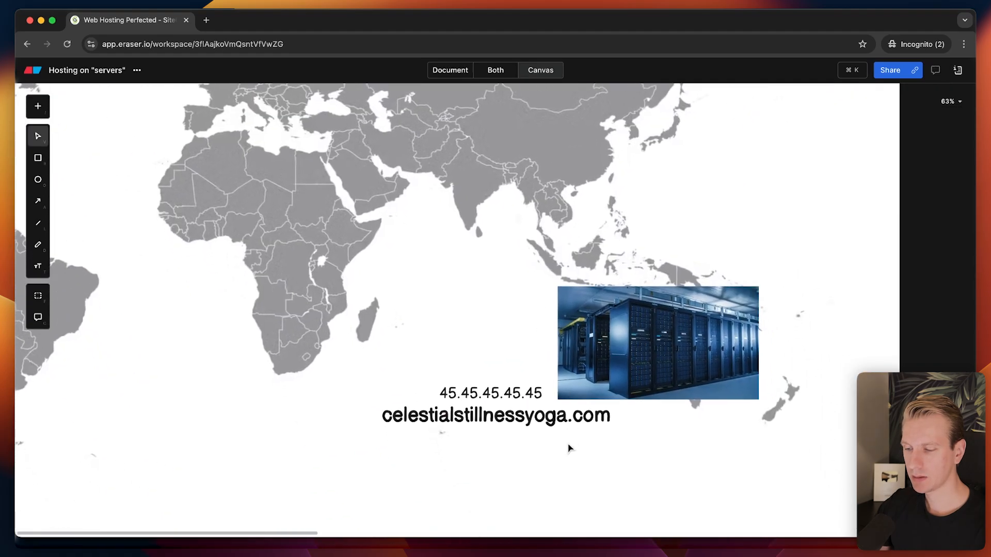
scroll(568, 449, up, 4)
click(372, 412)
double_click(288, 400)
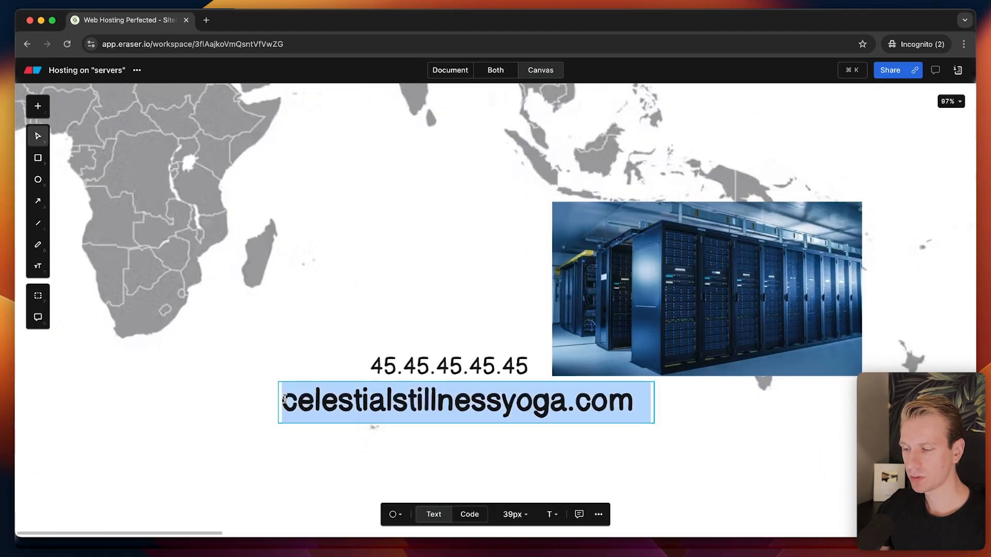
click(287, 400)
text(http://)
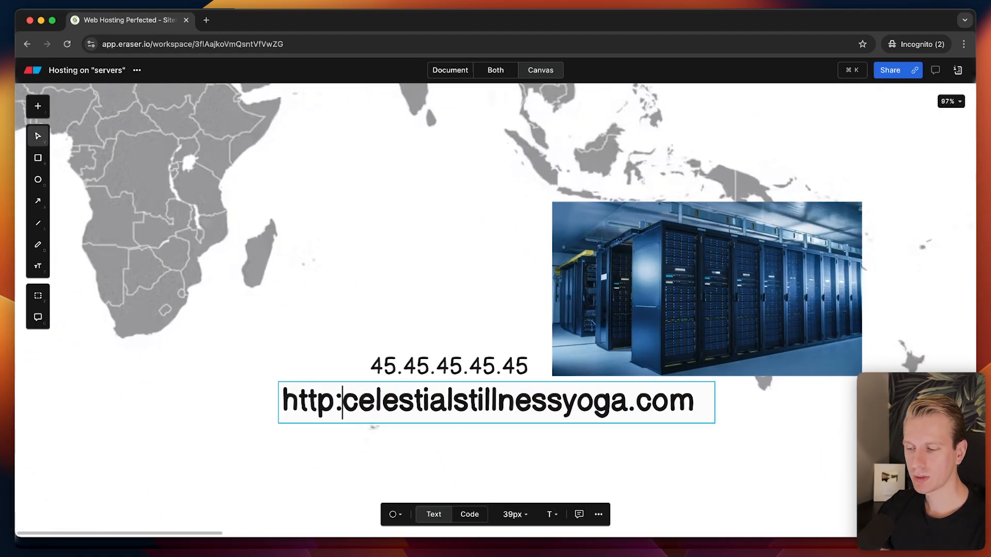
key(Left)
key(Left)
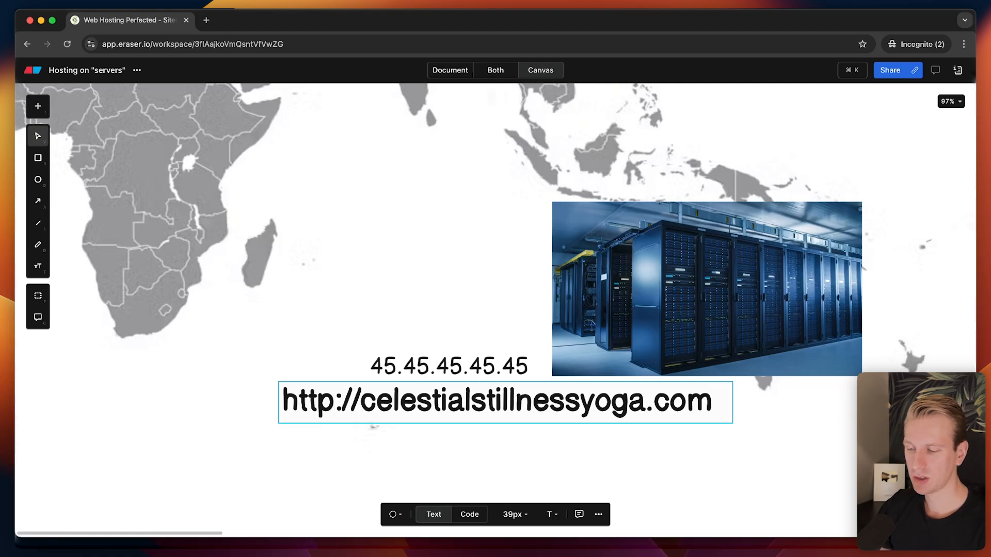
text(s)
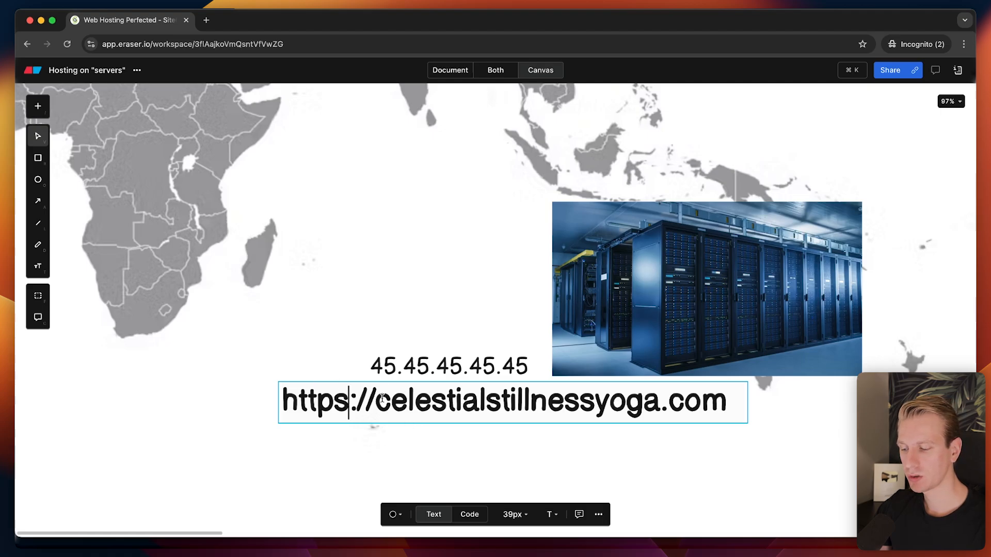
click(190, 425)
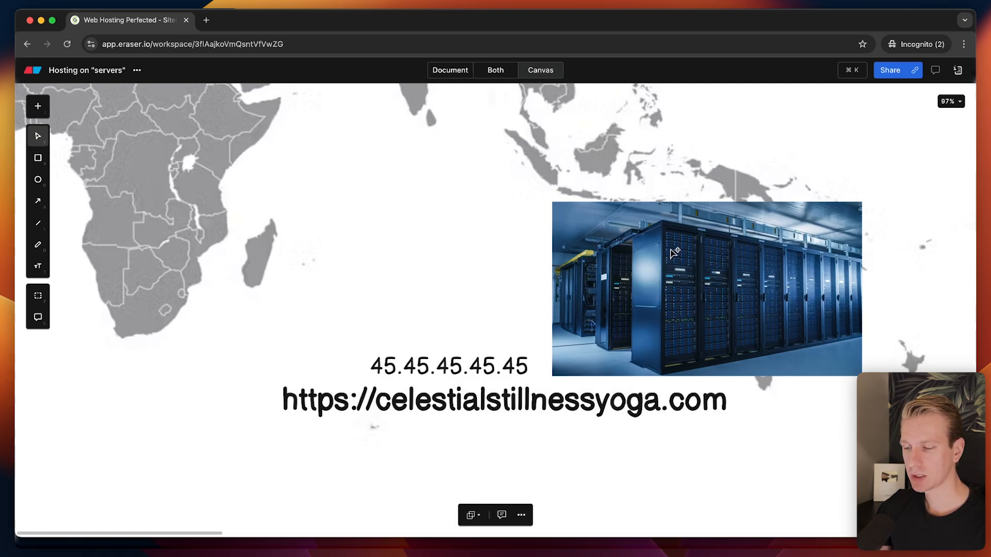
double_click(356, 400)
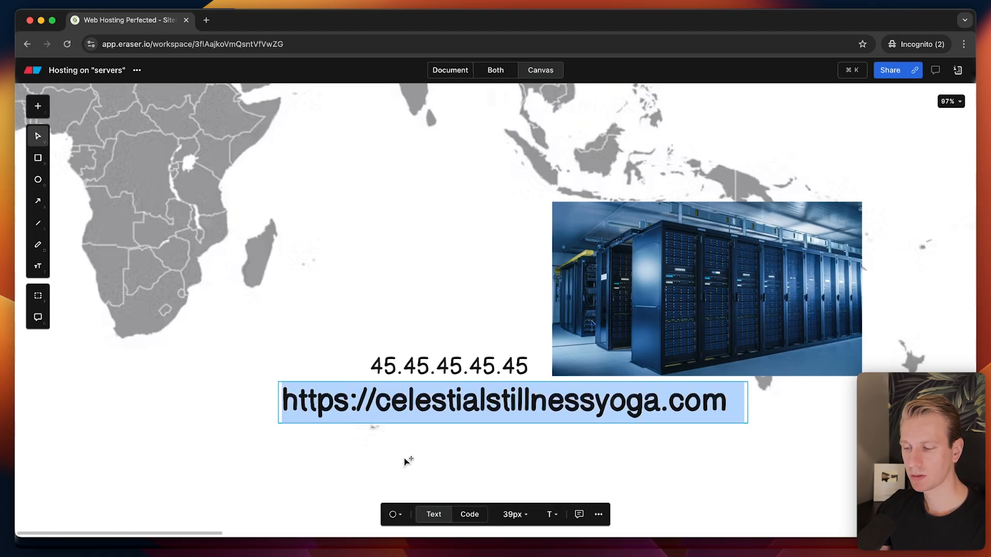
key(Escape)
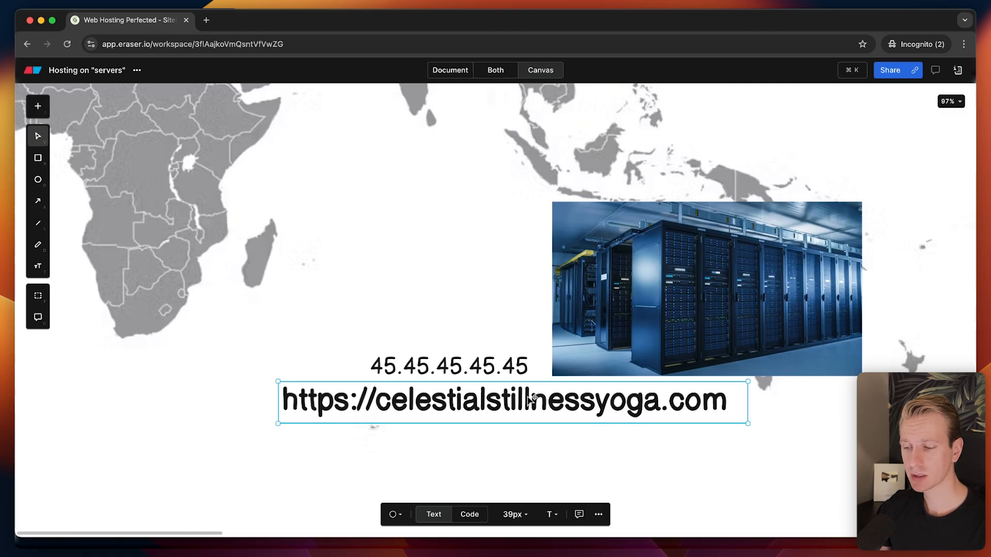
drag(457, 405, 449, 407)
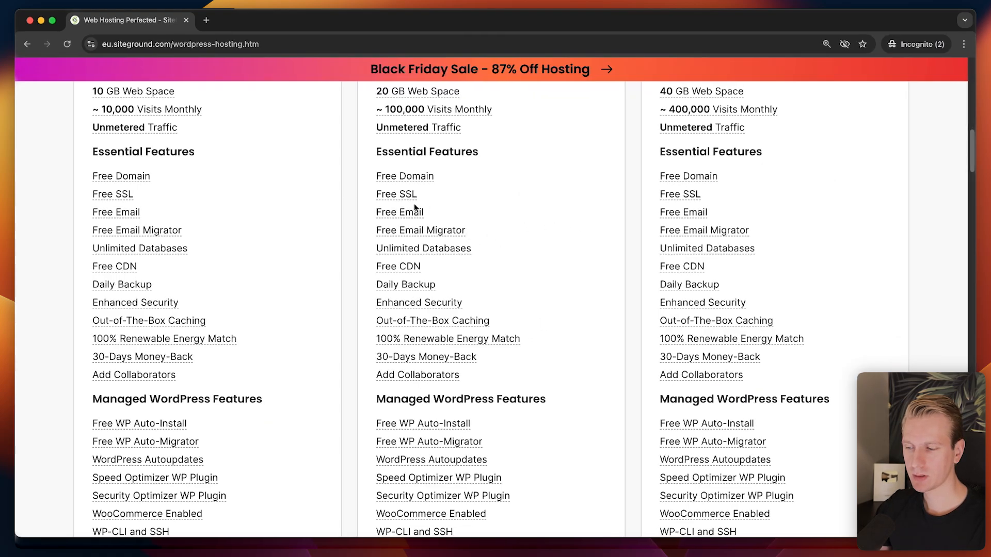
Zoom the SiteGround pricing page in twice to read the Free SSL and Free Email features.
mouse_move(404, 194)
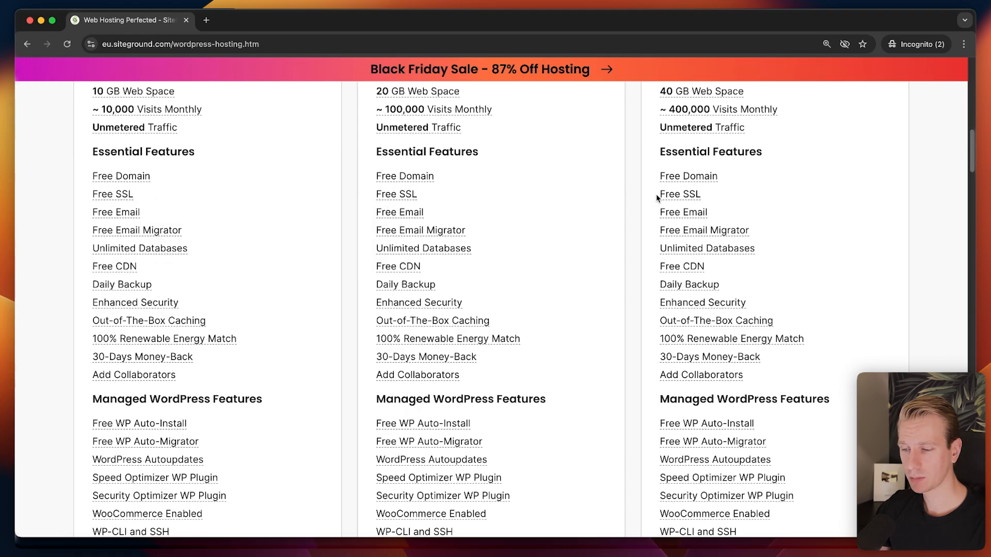
mouse_move(406, 215)
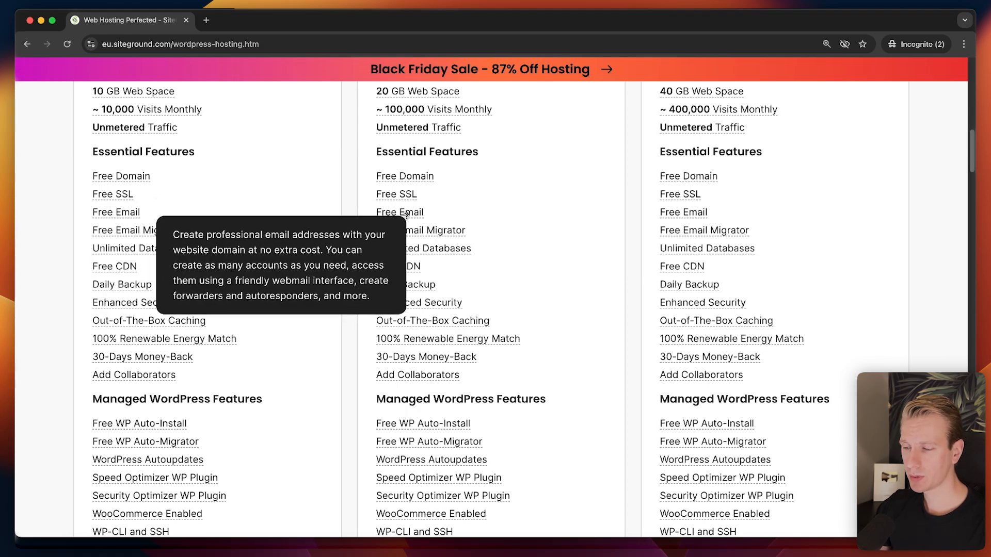
key(super+equal)
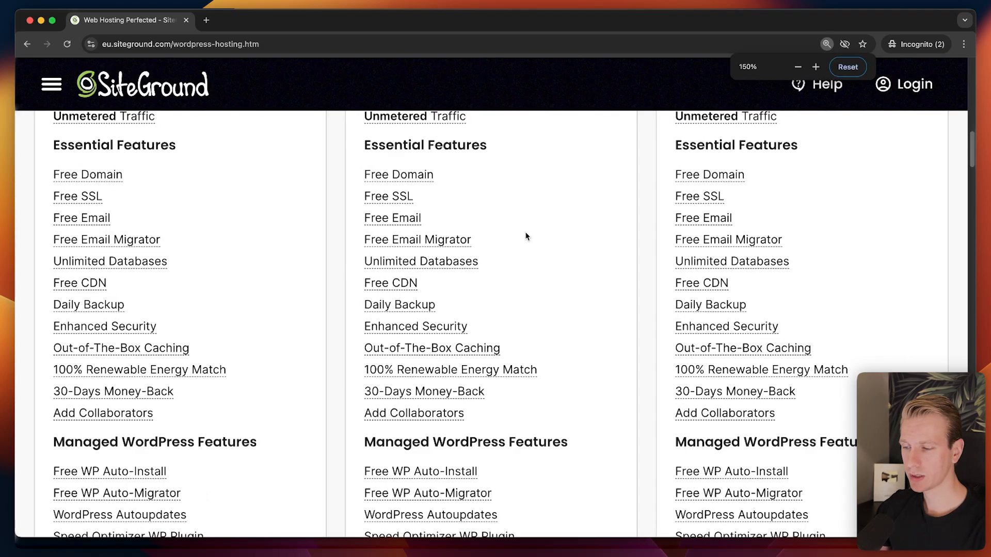
key(super+equal)
key(super+equal)
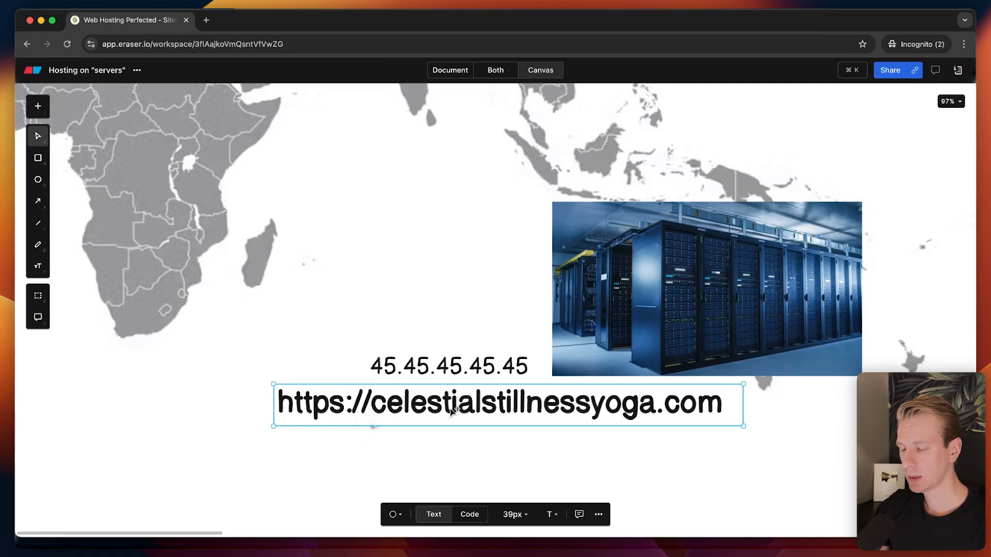
mouse_move(454, 404)
mouse_down()
mouse_move(448, 469)
mouse_move(446, 443)
mouse_up()
double_click(444, 442)
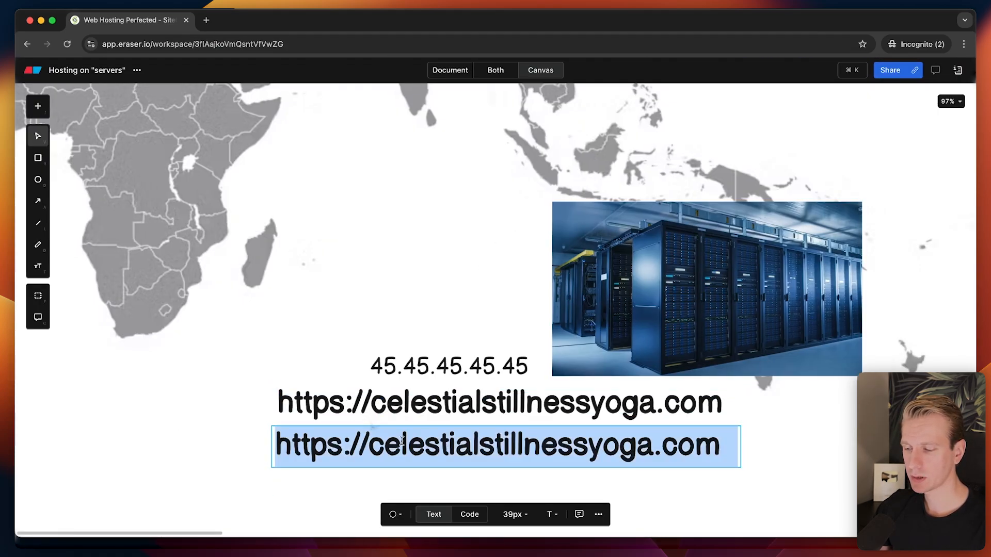
click(360, 443)
click(380, 445)
drag(371, 445, 259, 446)
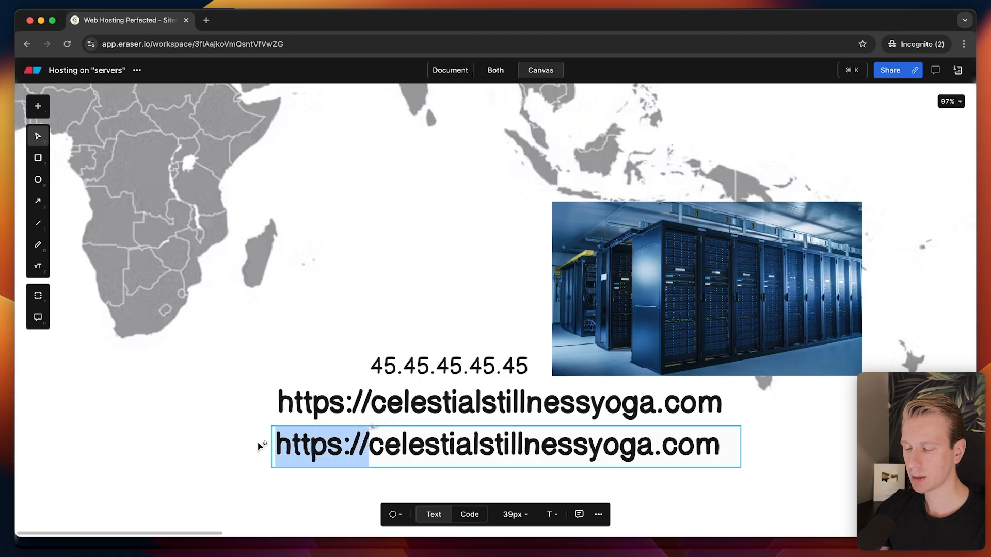
text(info)
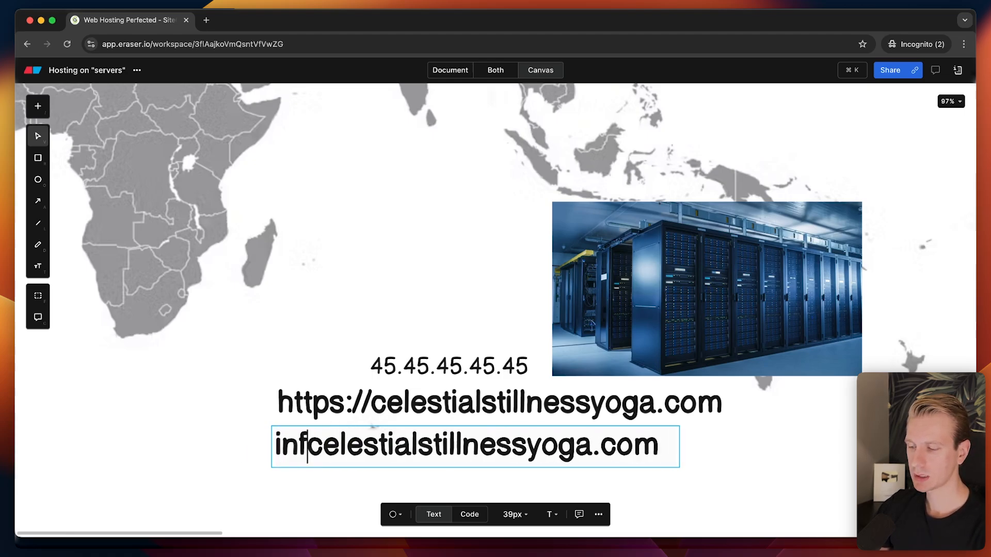
text(@)
drag(248, 354, 281, 271)
click(365, 440)
click(364, 440)
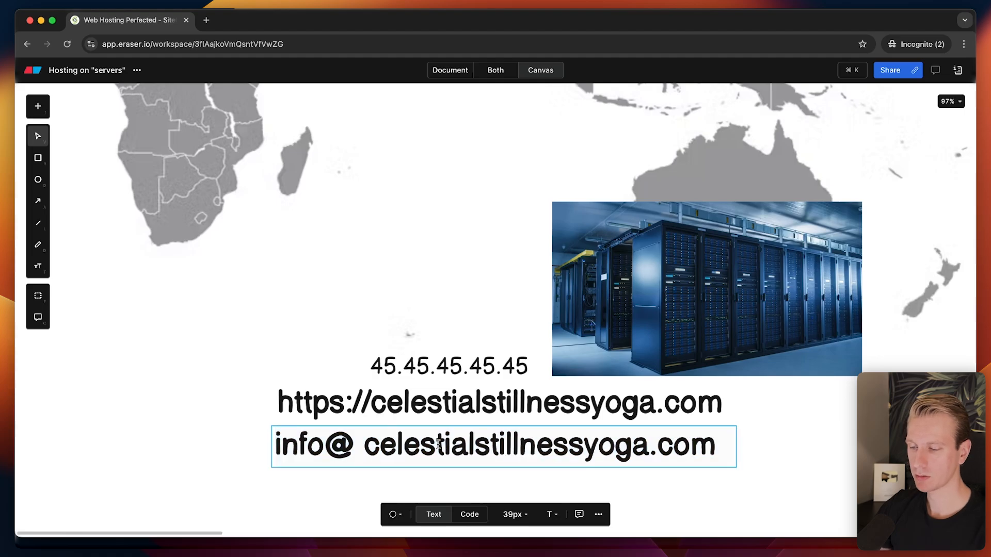
key(BackSpace)
click(251, 454)
Add a support@ address line and nudge it slightly left and up.
click(370, 451)
text(suppo)
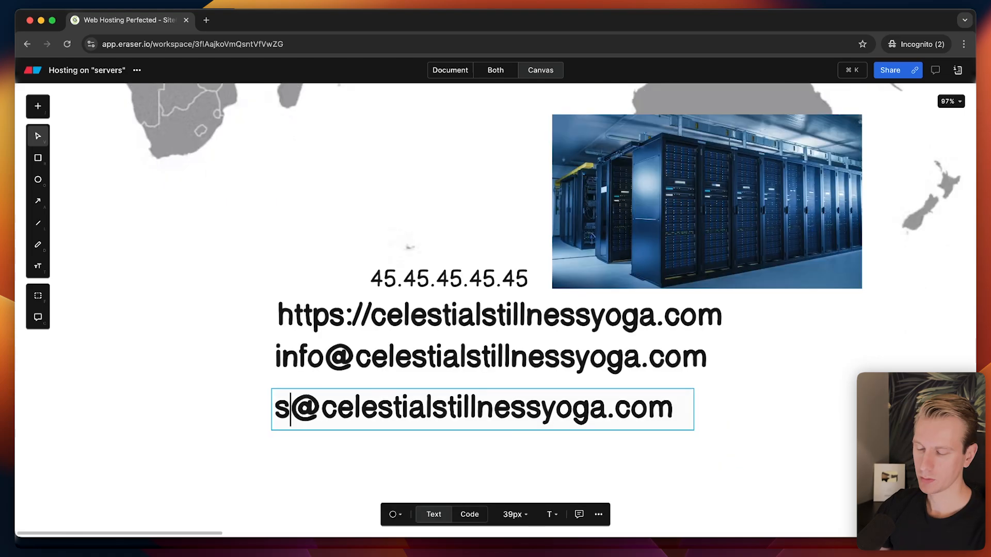
text(rt)
key(Escape)
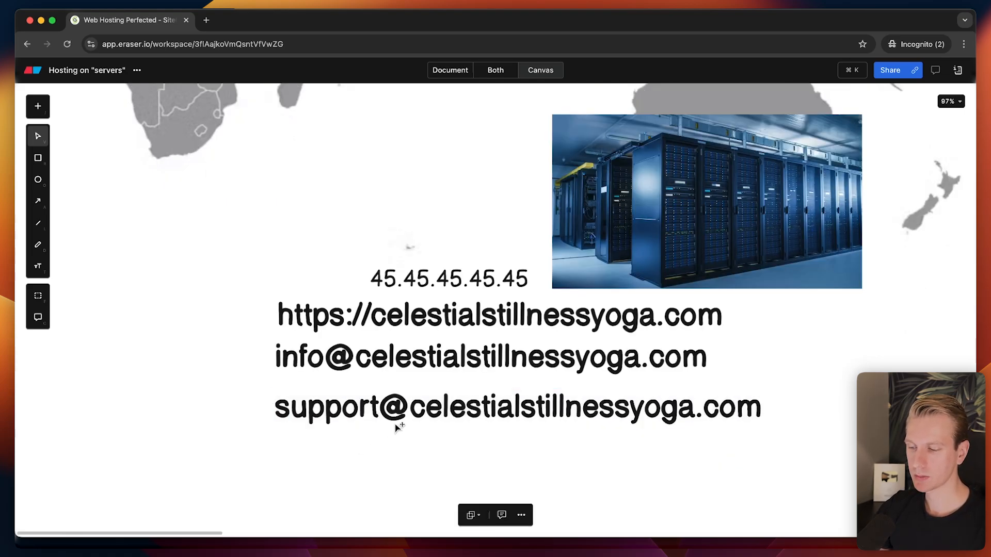
click(398, 403)
drag(398, 403, 368, 394)
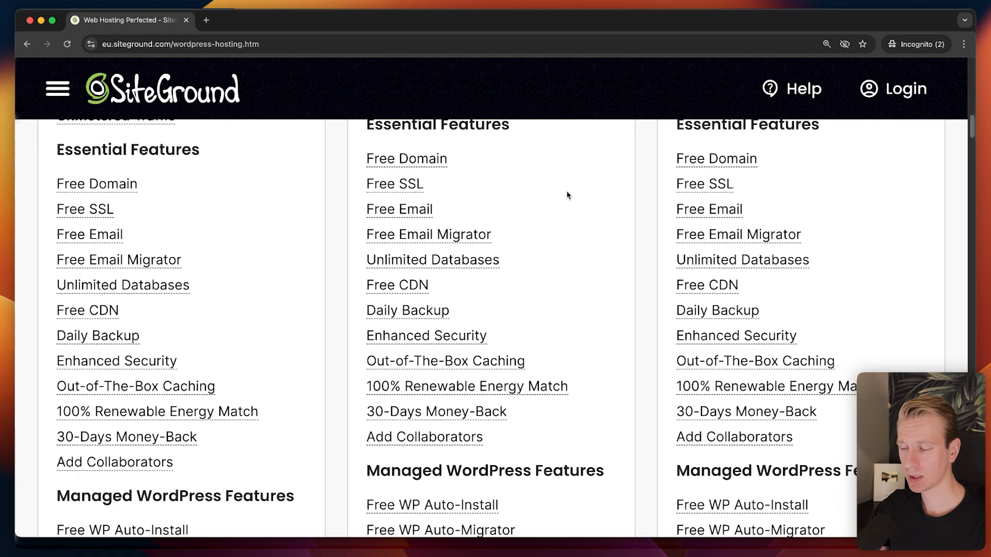
key(super+minus)
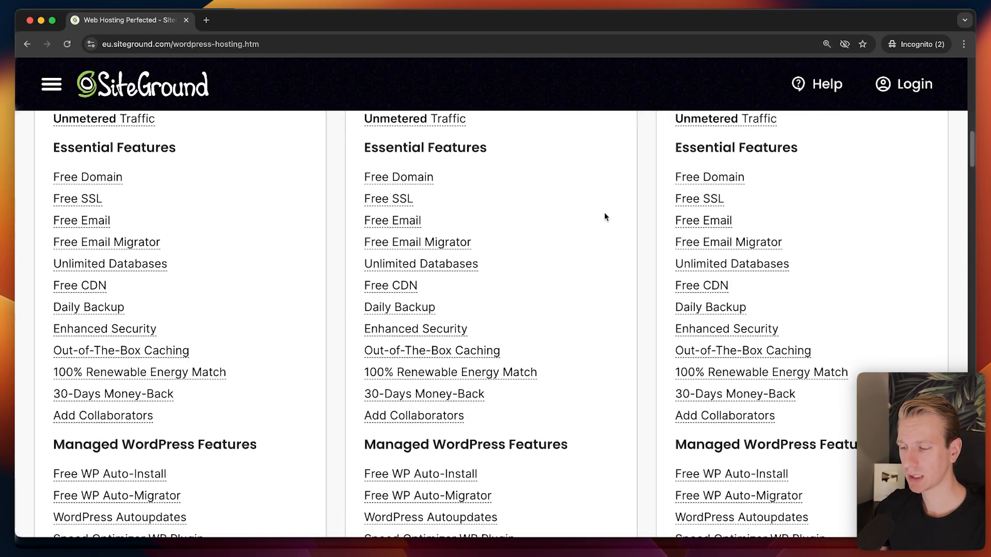
mouse_move(453, 239)
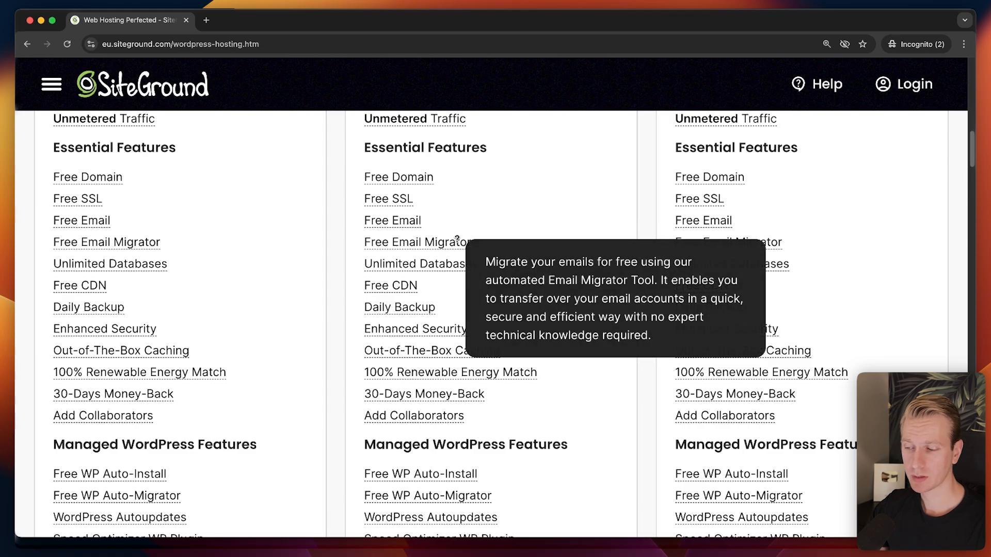
mouse_move(159, 267)
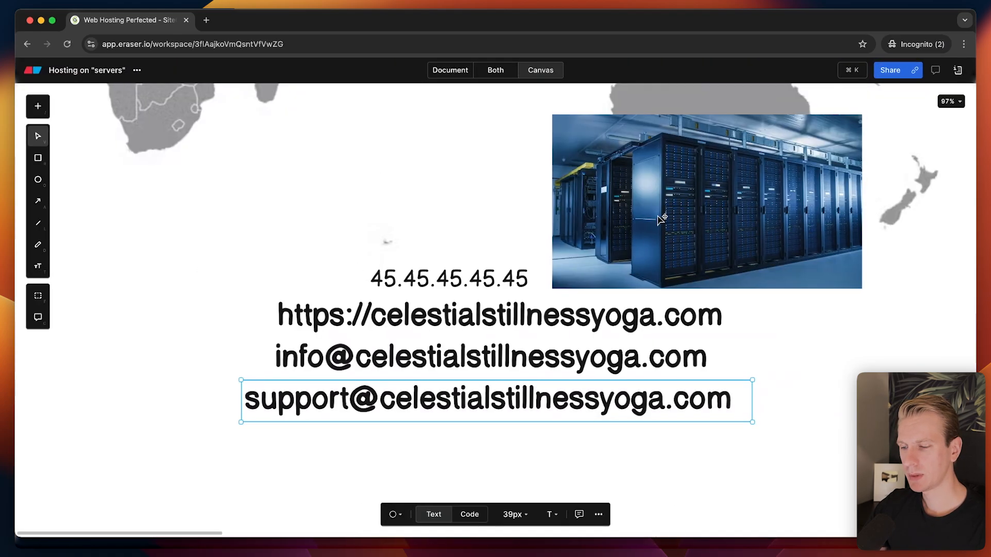
Move the HTML, CSS, Images and Font labels lower, leaving JavaScript in place.
scroll(450, 263, right, 5)
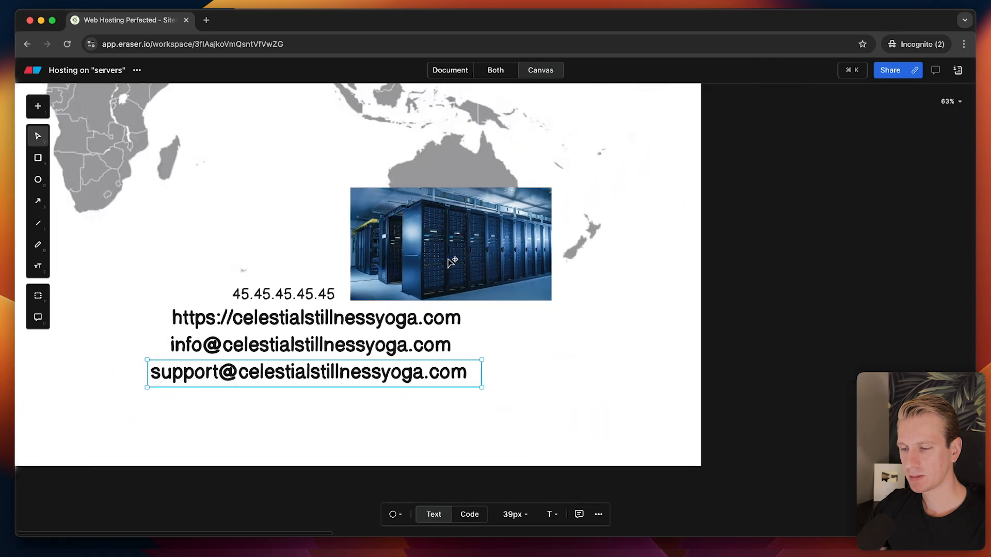
scroll(451, 263, up, 3)
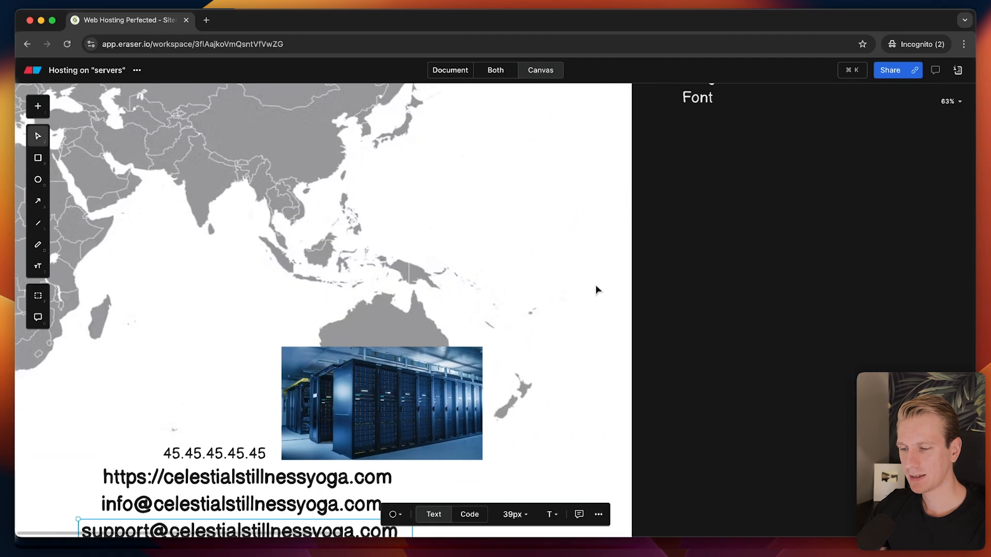
scroll(597, 289, down, 2)
scroll(708, 190, up, 3)
drag(703, 285, 657, 194)
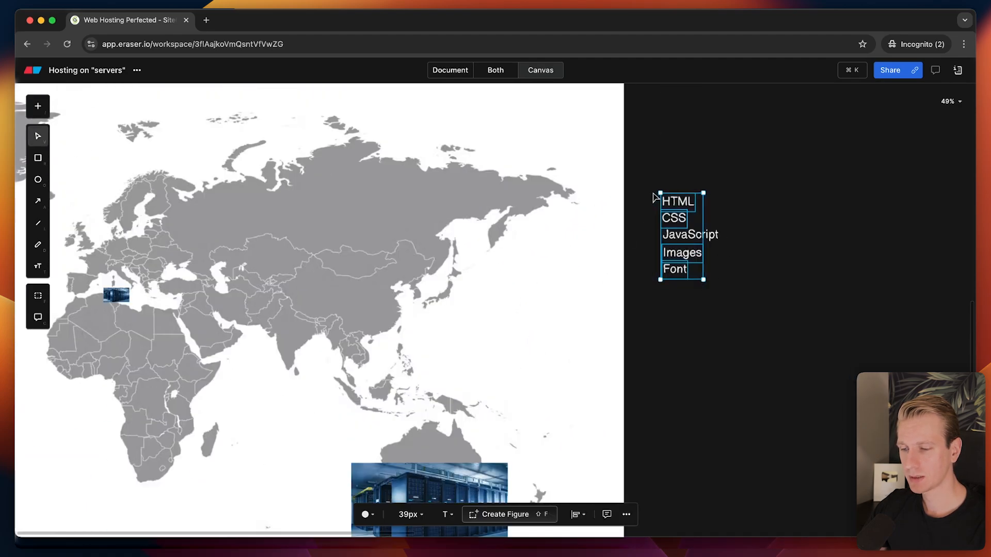
shift+click(690, 235)
drag(686, 238, 699, 423)
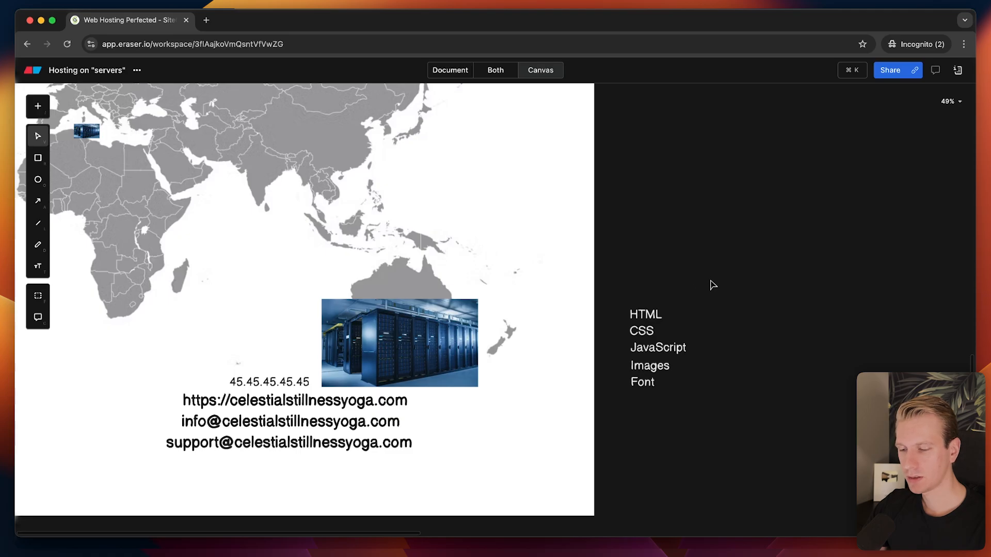
Select the HTML label and pan the canvas up and left beside the list.
scroll(648, 364, up, 3)
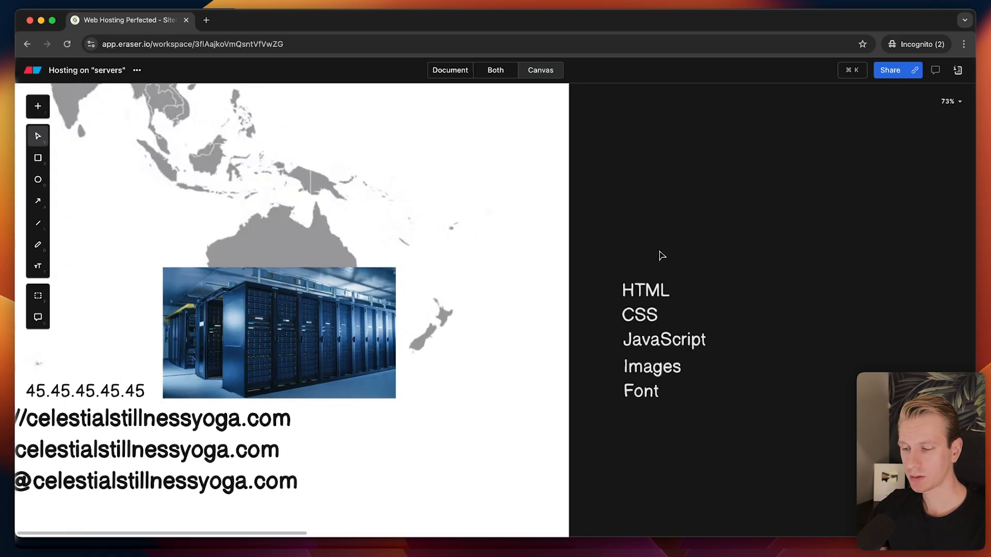
scroll(659, 252, down, 1)
click(629, 234)
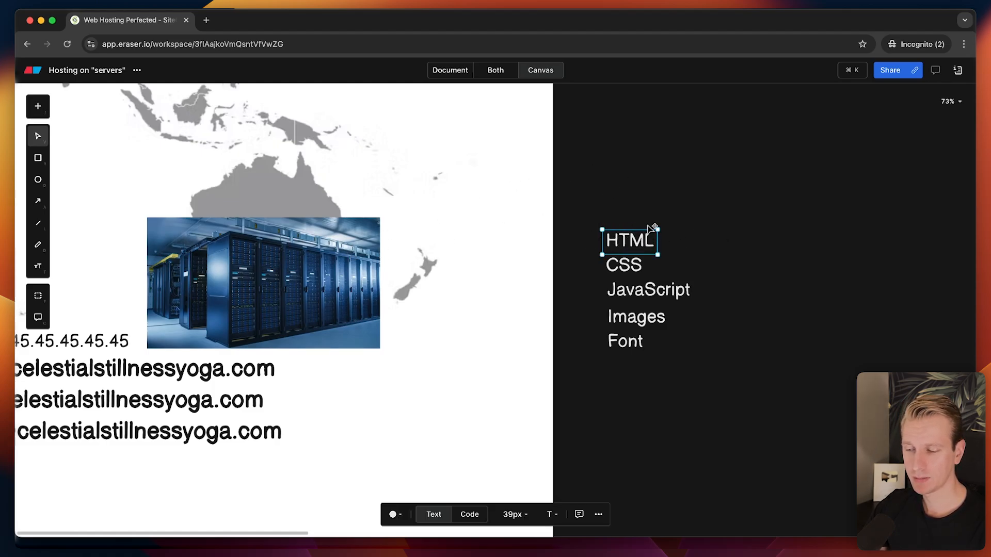
key(space)
drag(623, 218, 589, 193)
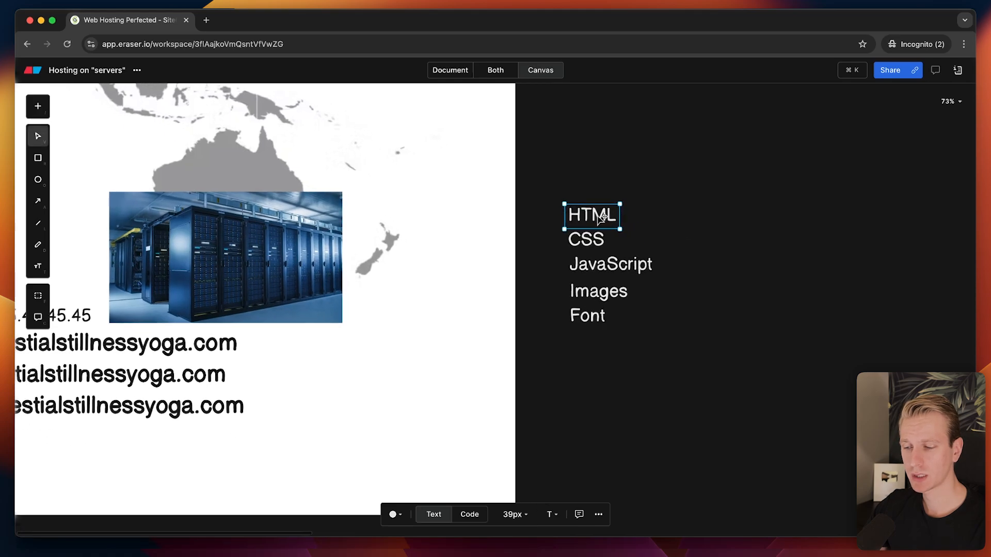
scroll(626, 215, up, 1)
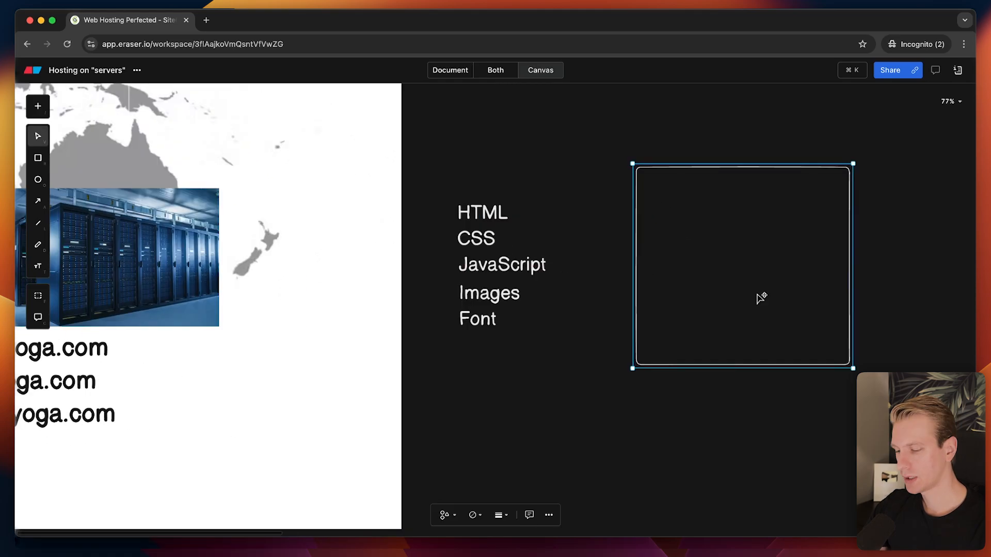
Add a DB text label inside the rectangle.
key(t)
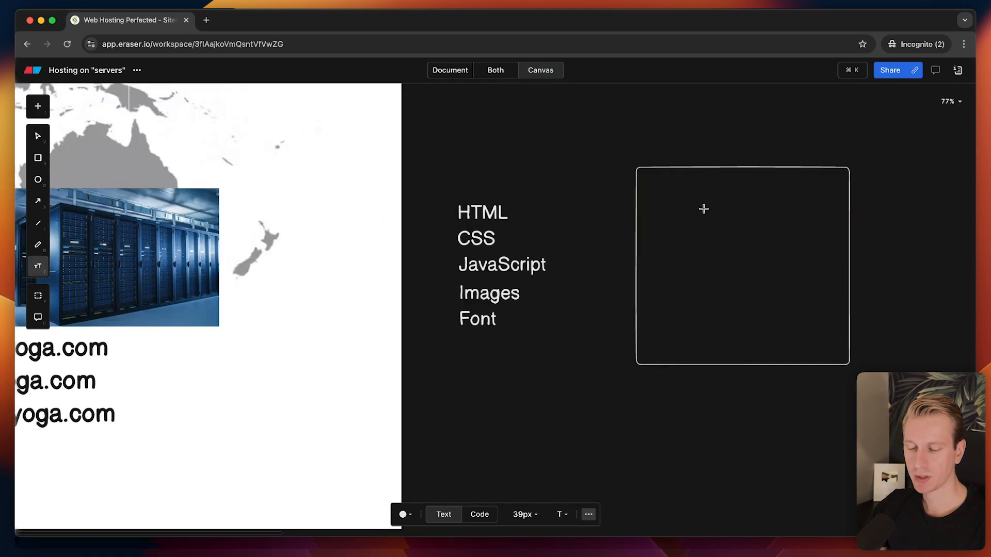
click(700, 208)
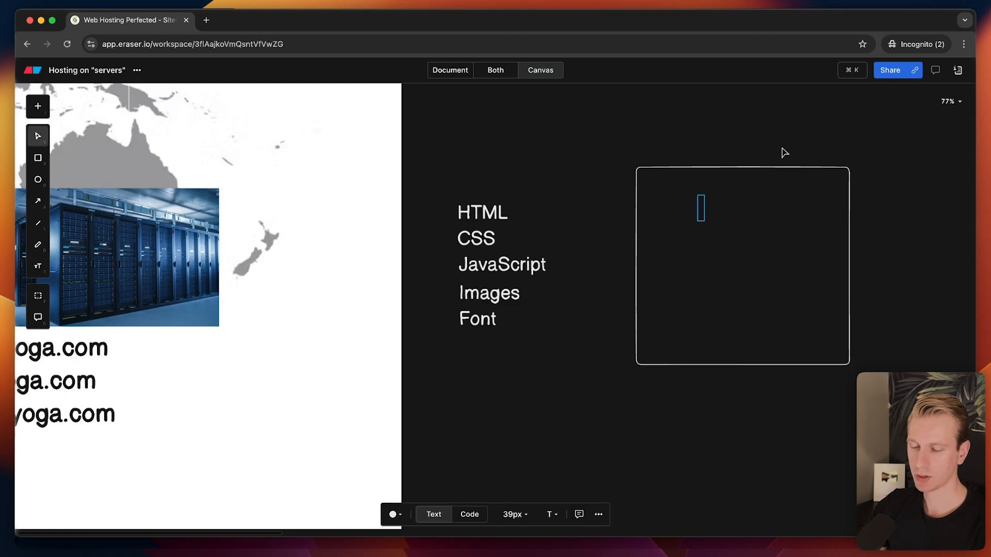
text(DB)
key(Escape)
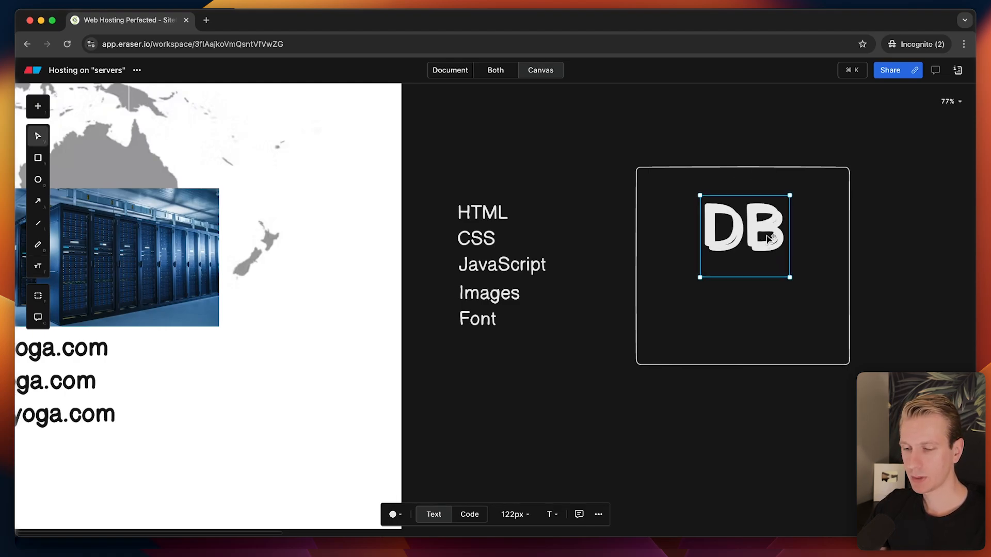
Copy the DB label below it, rename the copy Posts and shrink it.
drag(768, 237, 761, 306)
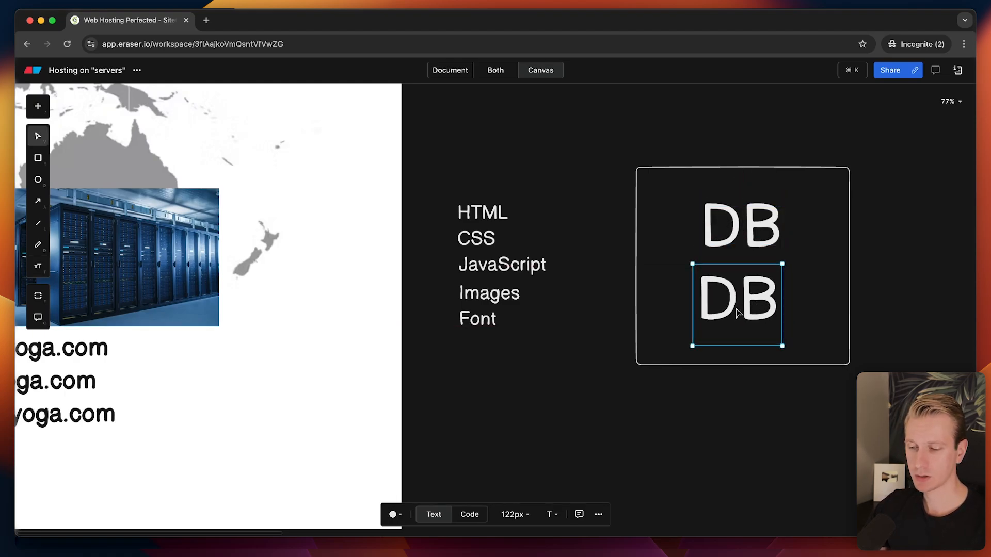
double_click(737, 312)
text(Posts)
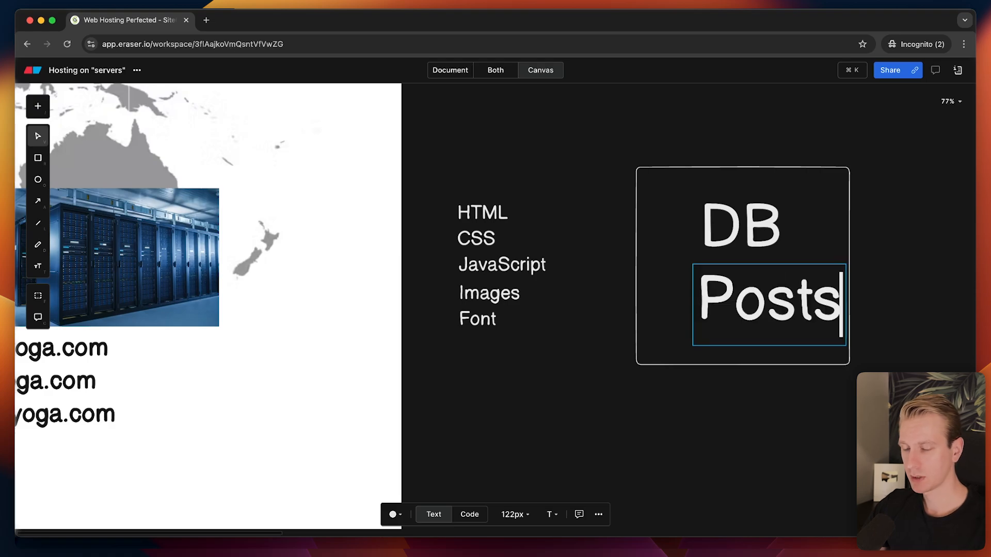
click(758, 426)
click(800, 326)
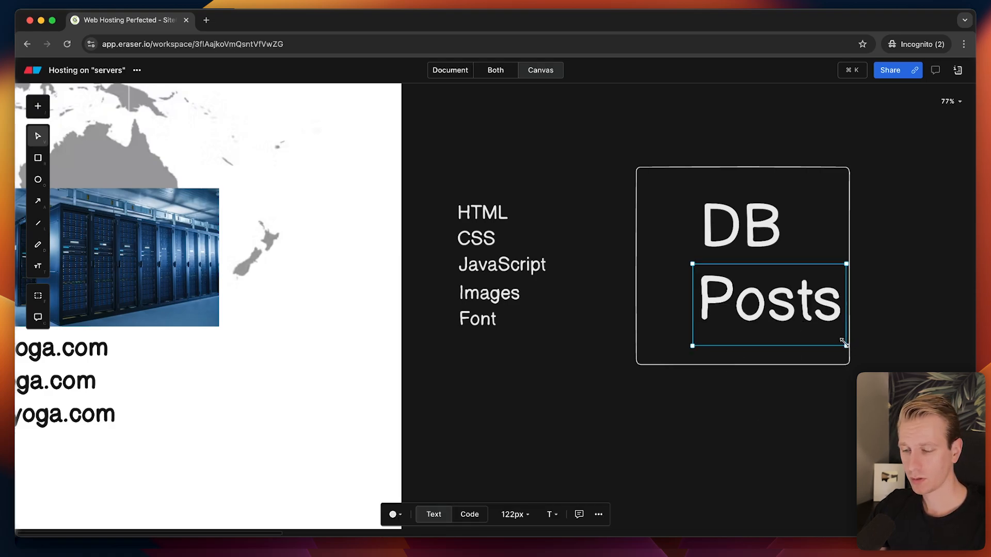
drag(843, 343, 771, 302)
click(773, 387)
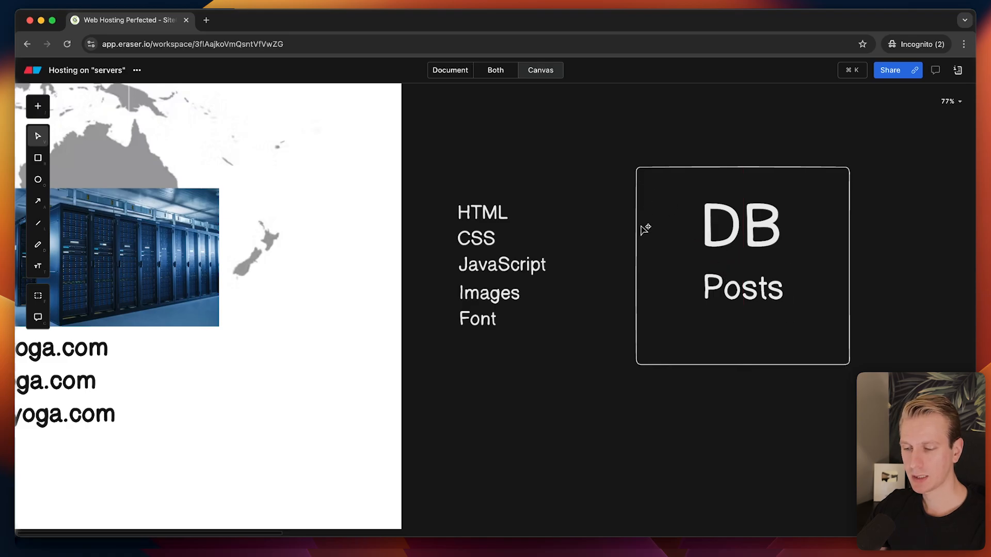
scroll(738, 258, left, 5)
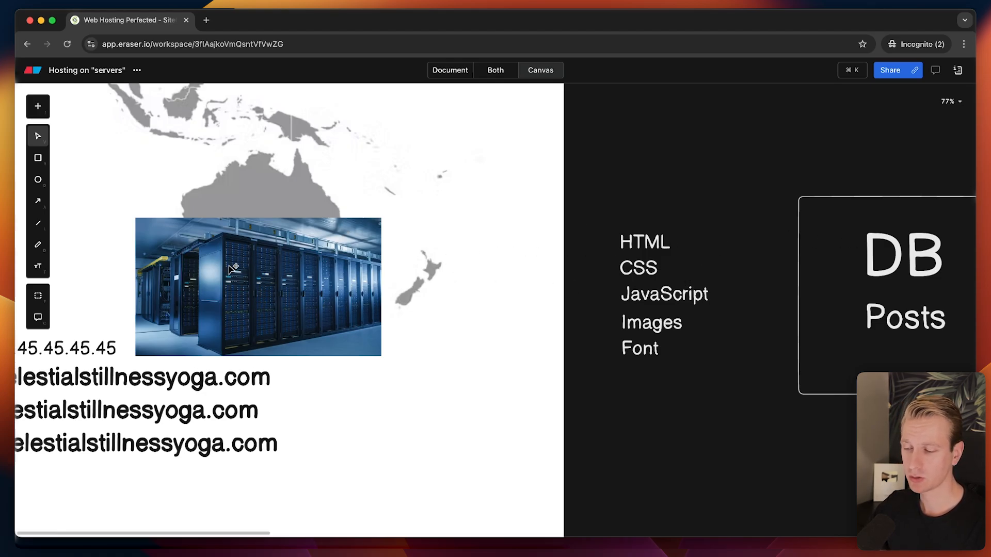
scroll(652, 210, right, 5)
scroll(652, 210, down, 1)
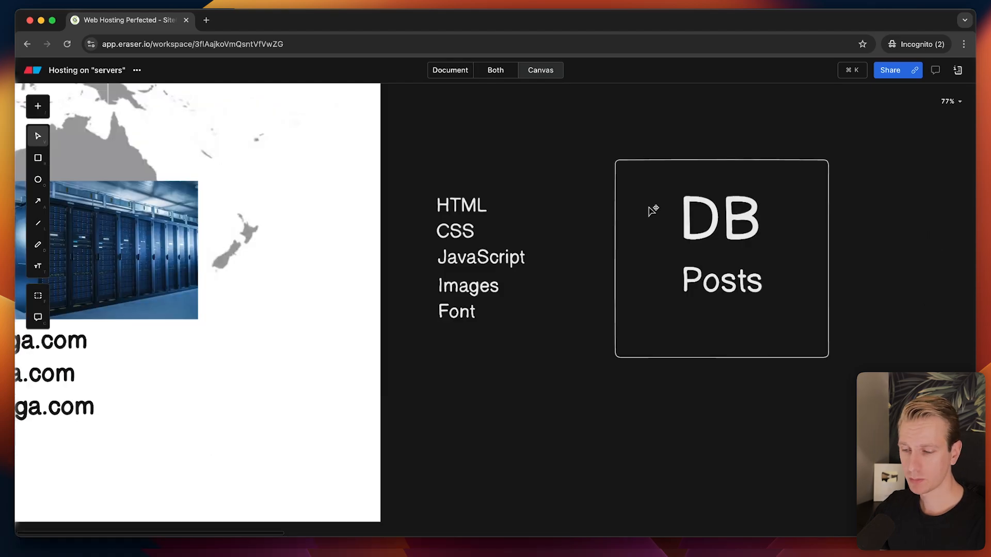
drag(643, 159, 726, 165)
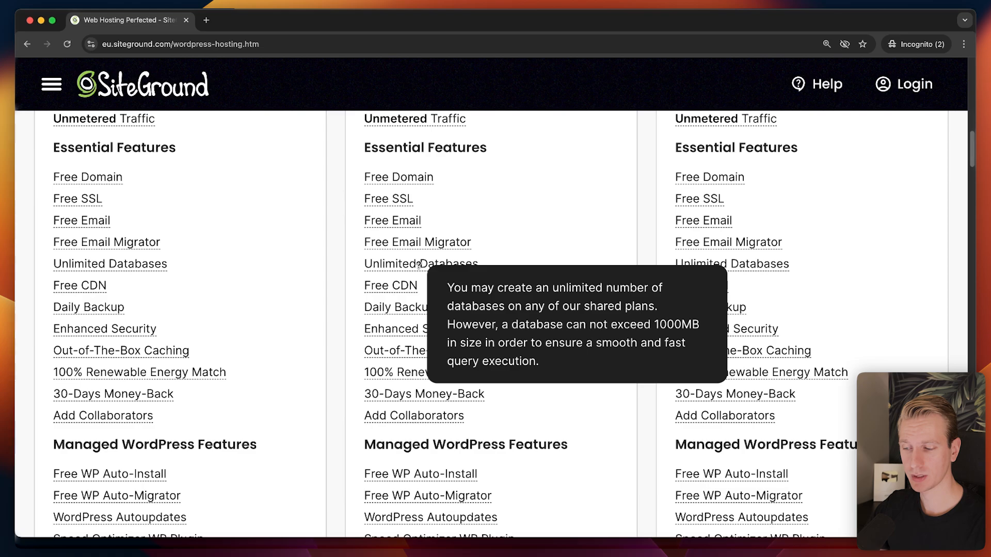
mouse_move(403, 283)
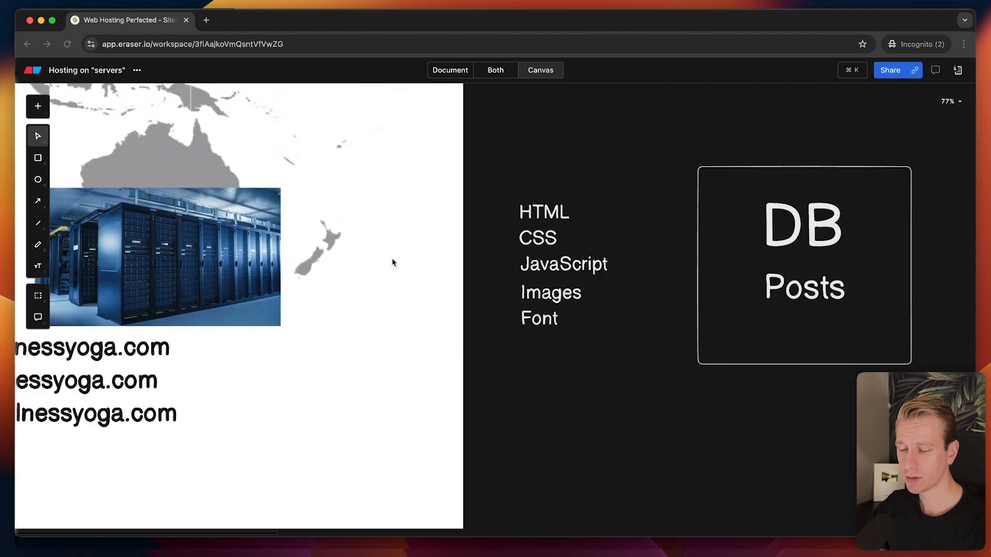
Move the Caribbean server photo to the US east coast and the other to the west coast.
scroll(392, 261, down, 3)
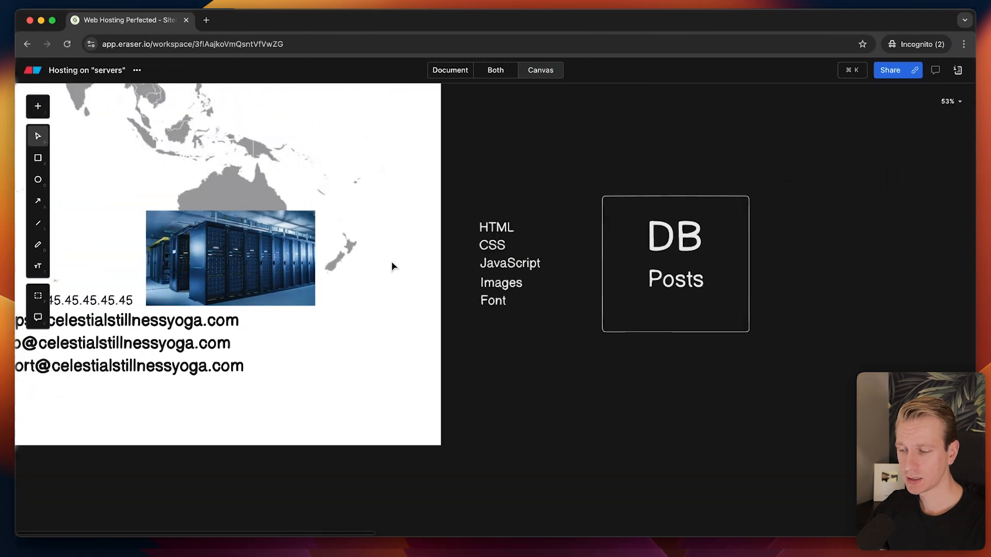
scroll(391, 261, down, 5)
scroll(392, 262, left, 4)
scroll(392, 262, up, 1)
scroll(360, 235, up, 5)
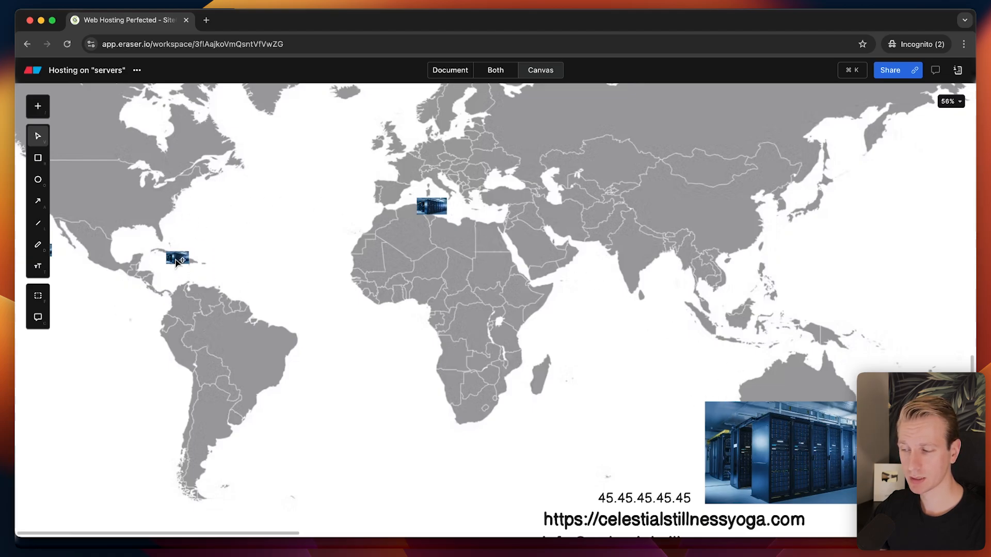
drag(176, 261, 174, 193)
scroll(234, 235, up, 6)
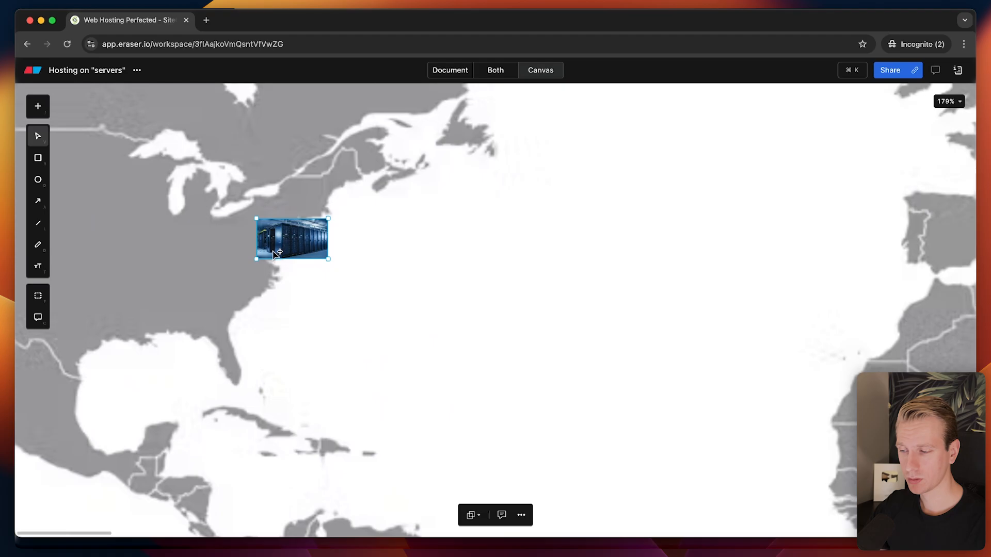
drag(274, 254, 672, 292)
drag(219, 432, 226, 251)
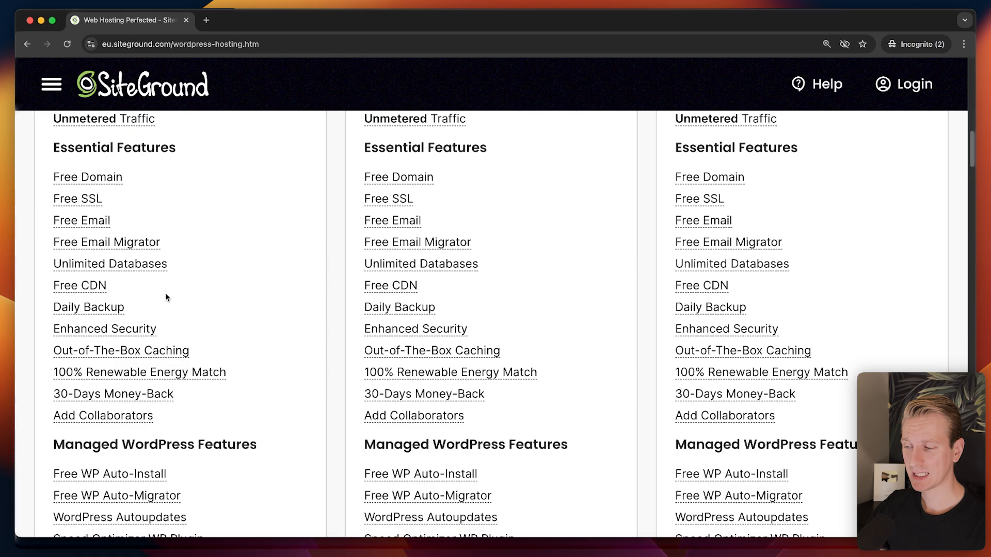
mouse_move(400, 285)
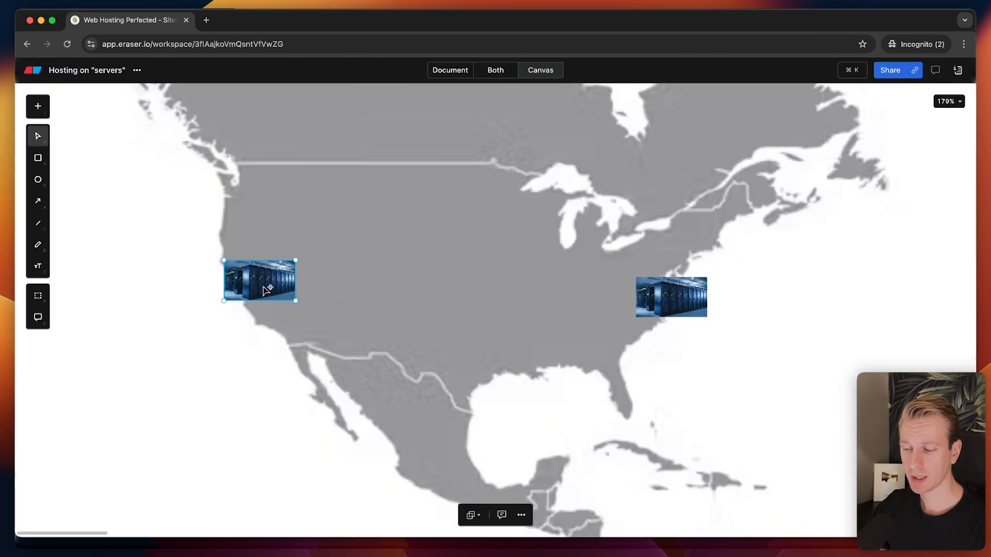
scroll(266, 290, down, 8)
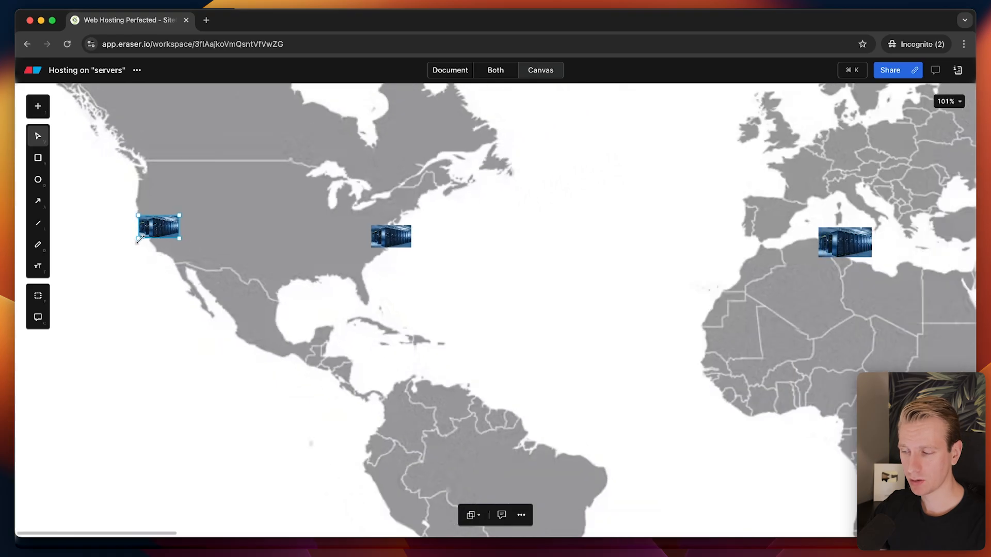
scroll(139, 239, down, 5)
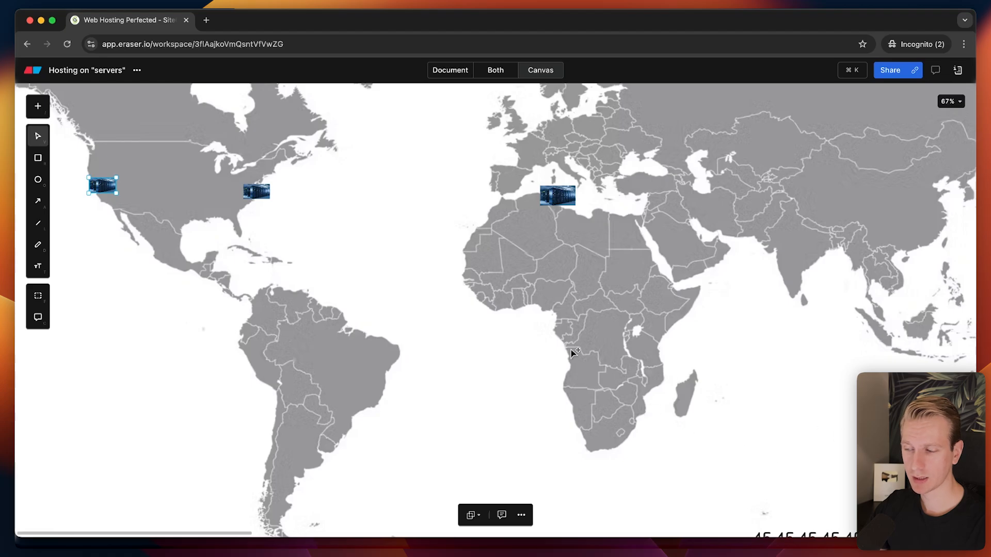
scroll(81, 183, up, 10)
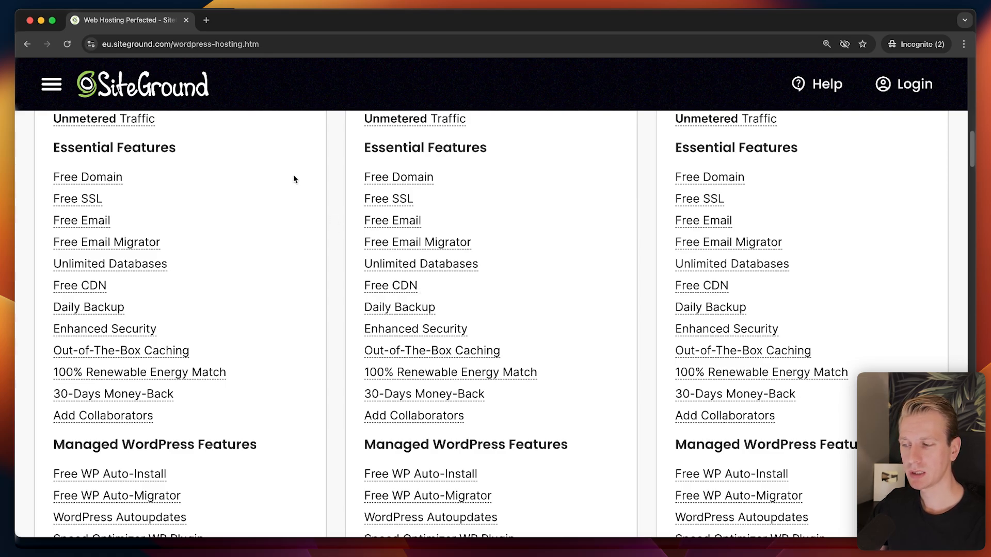
mouse_move(430, 308)
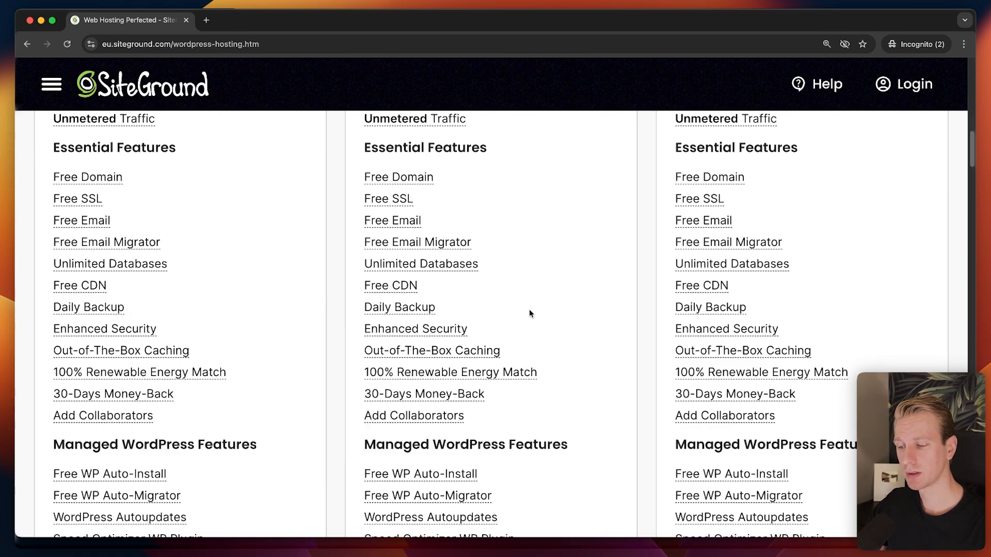
mouse_move(449, 329)
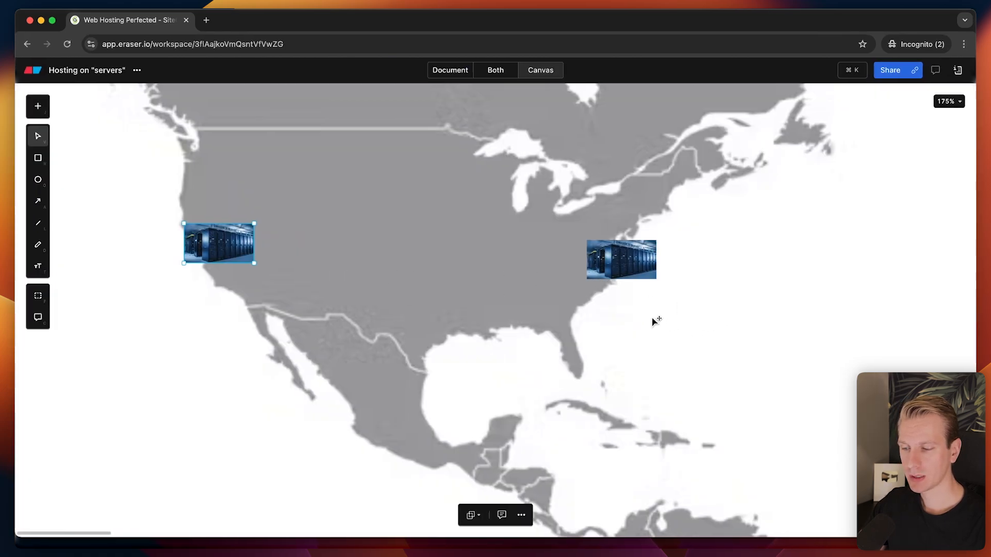
Draw an arrow from the map's right edge pointing at the east-coast server photo.
click(648, 263)
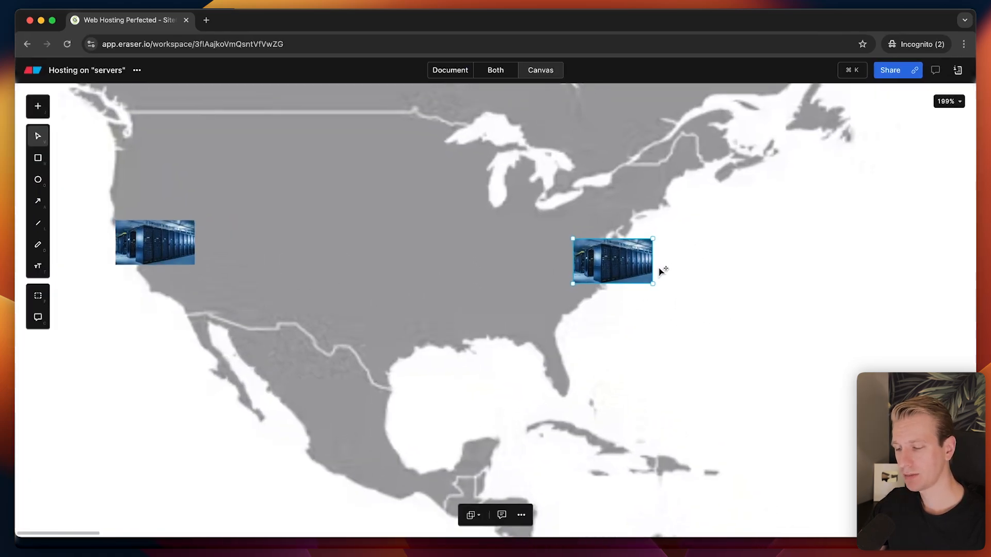
key(a)
drag(781, 277, 689, 257)
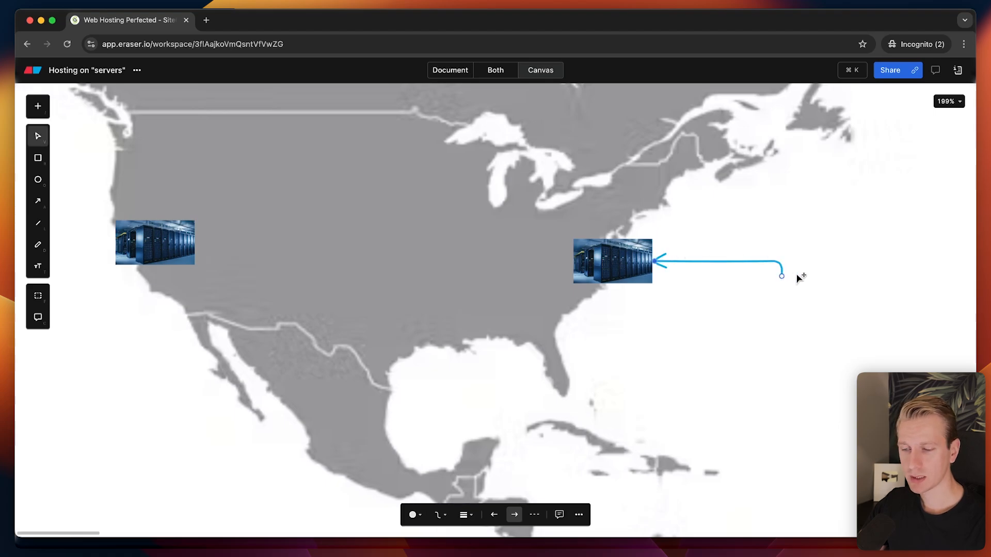
drag(781, 277, 975, 292)
click(686, 257)
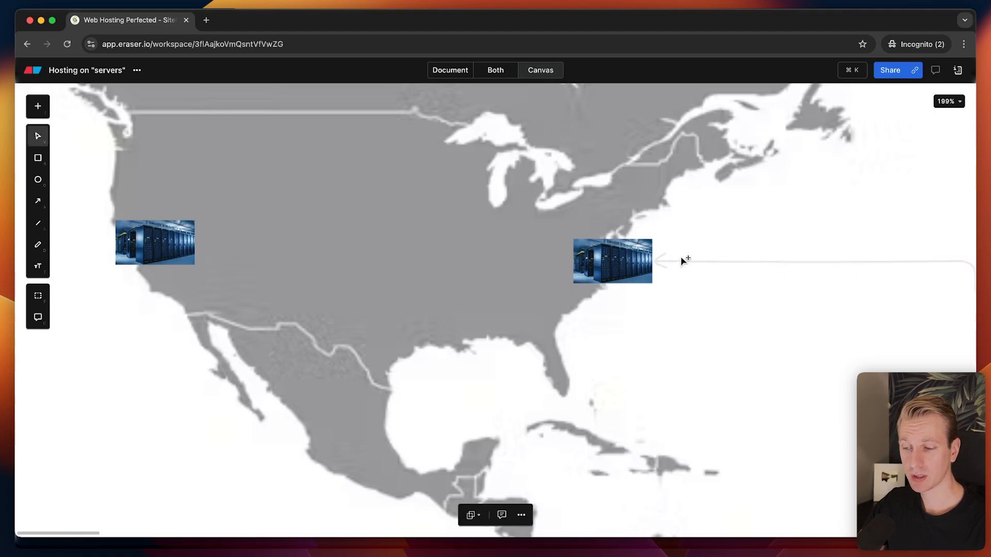
click(681, 260)
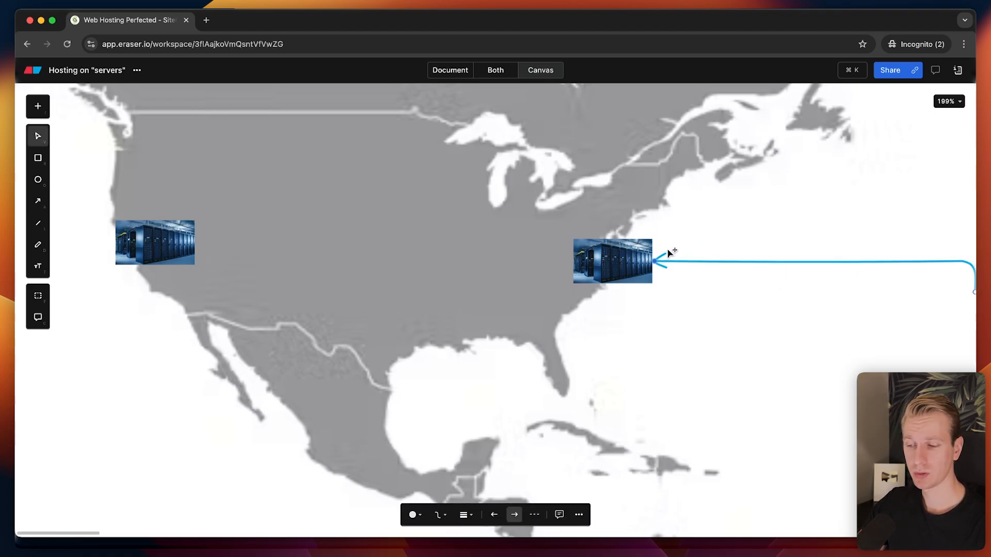
scroll(734, 261, up, 1)
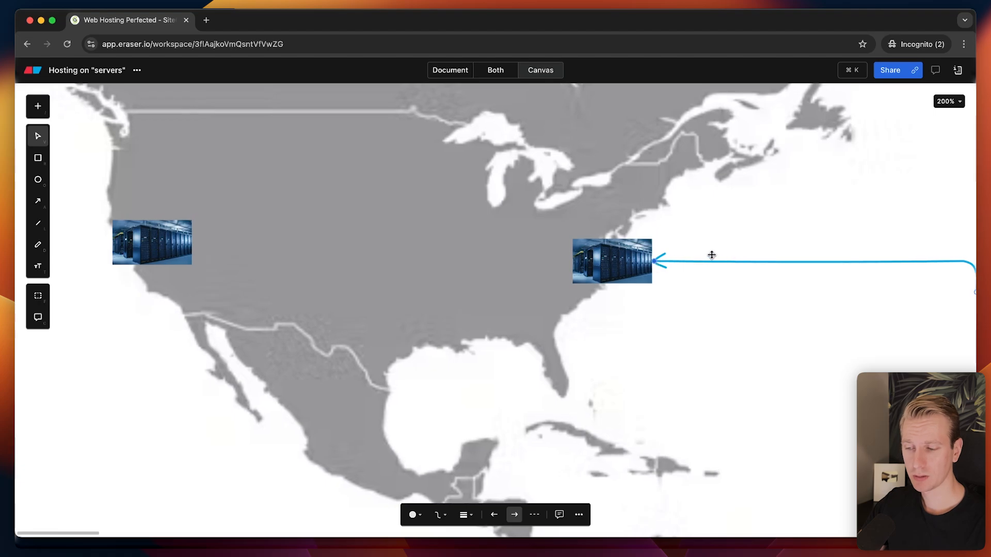
click(685, 256)
click(686, 261)
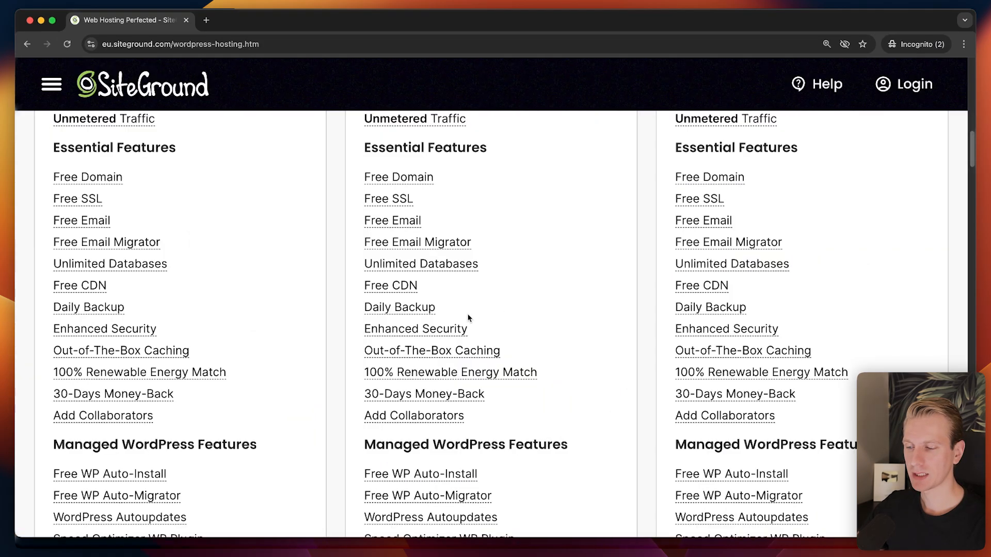
mouse_move(452, 326)
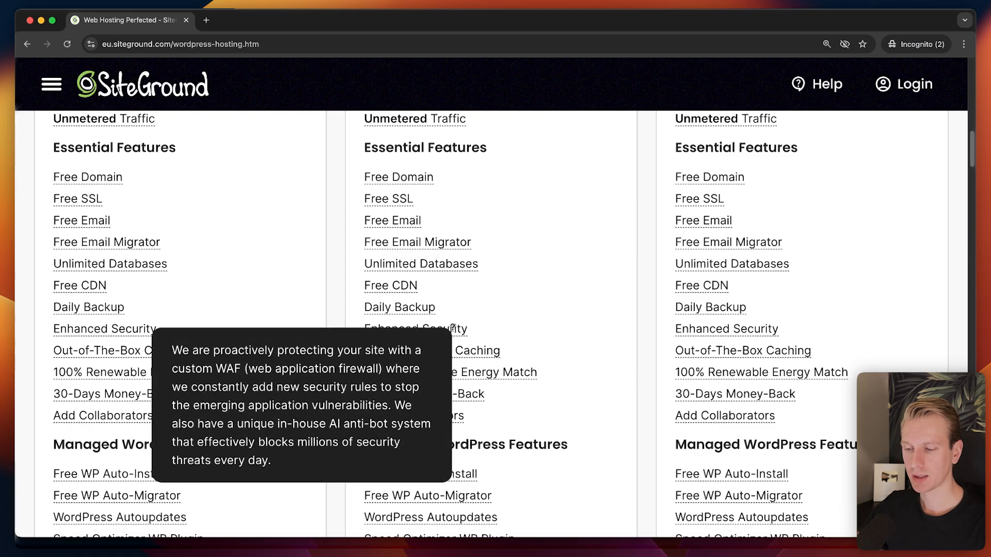
mouse_move(473, 349)
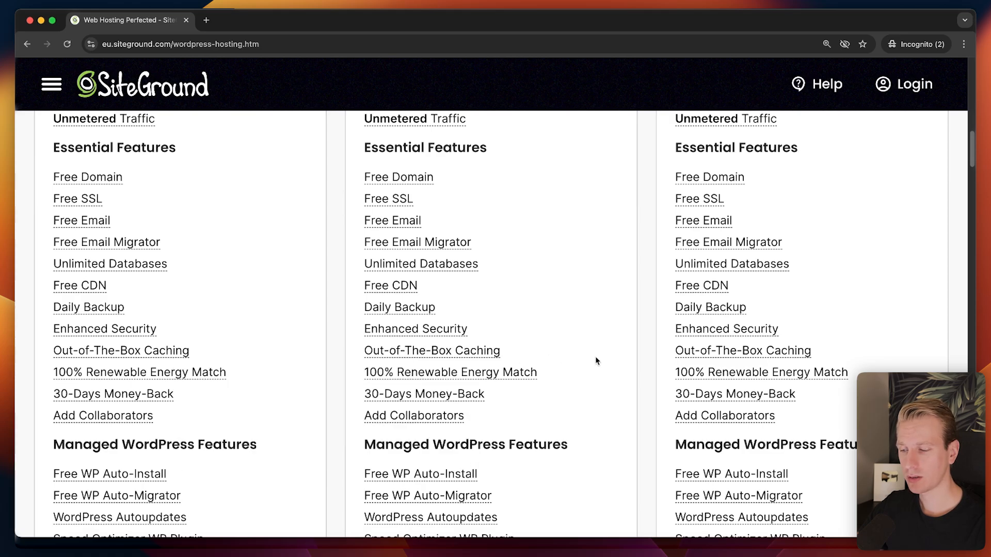
scroll(609, 262, down, 5)
scroll(593, 203, up, 3)
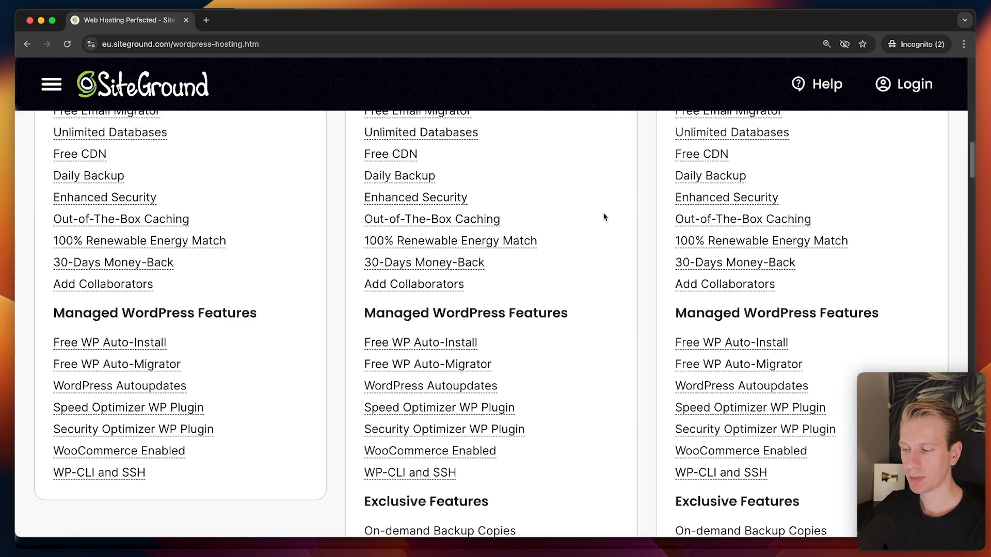
scroll(605, 217, down, 3)
scroll(618, 262, down, 1)
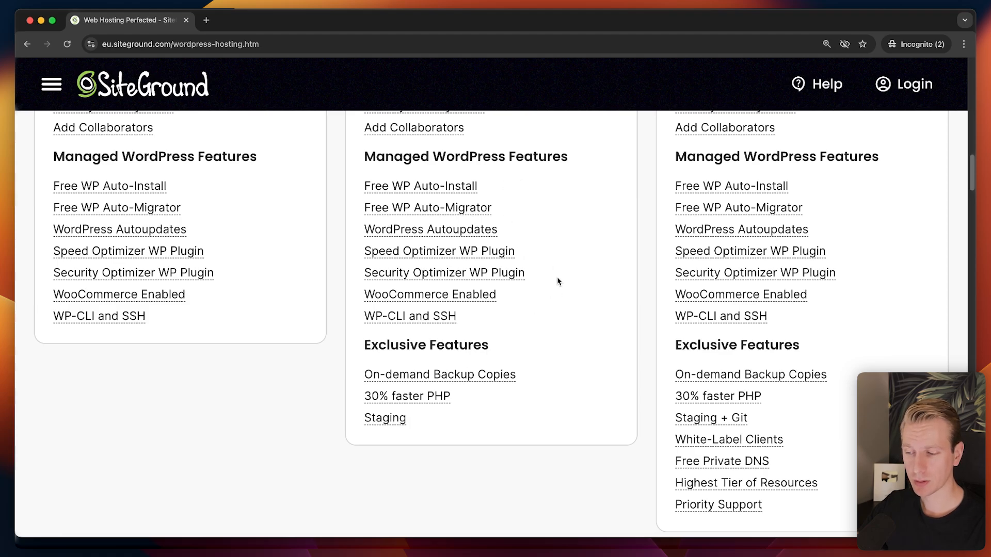
scroll(537, 374, down, 1)
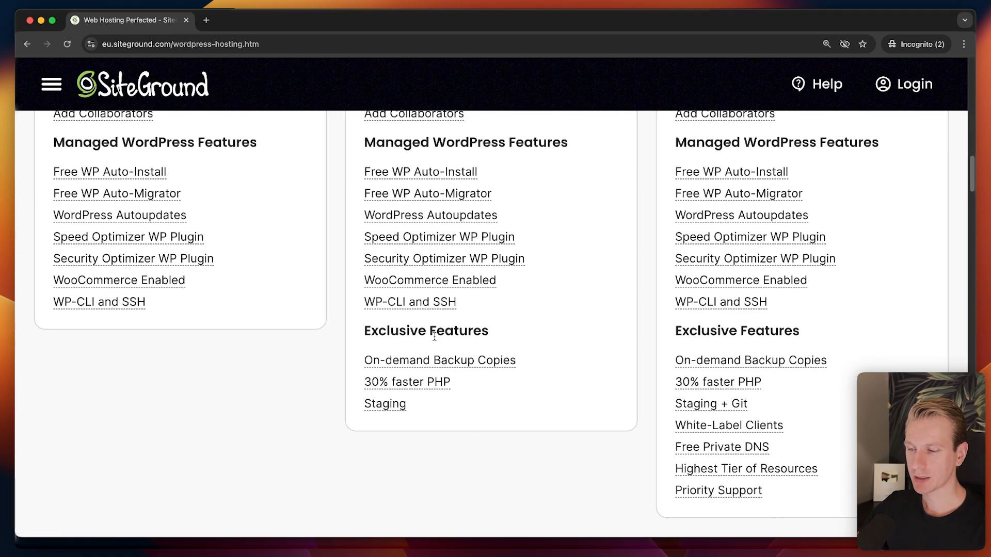
mouse_move(507, 361)
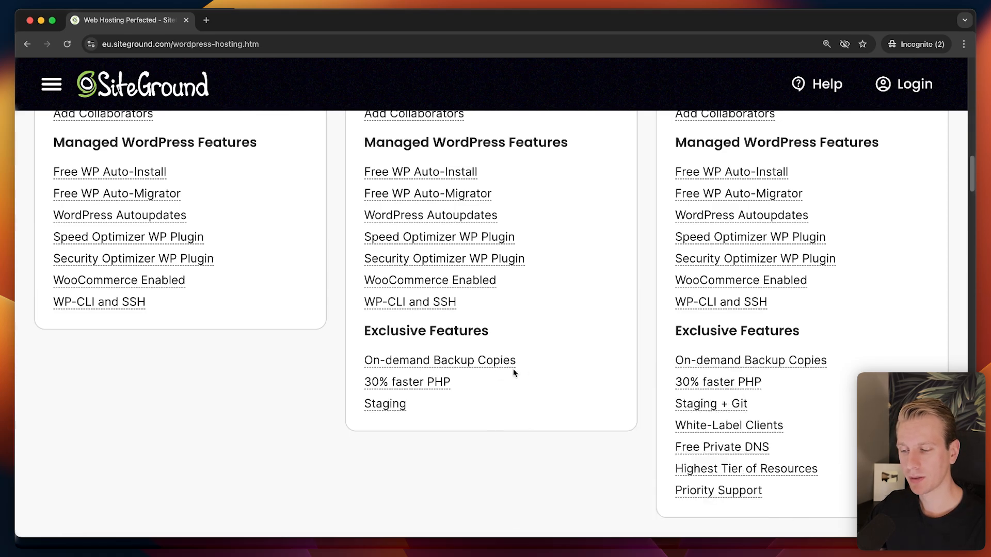
mouse_move(430, 382)
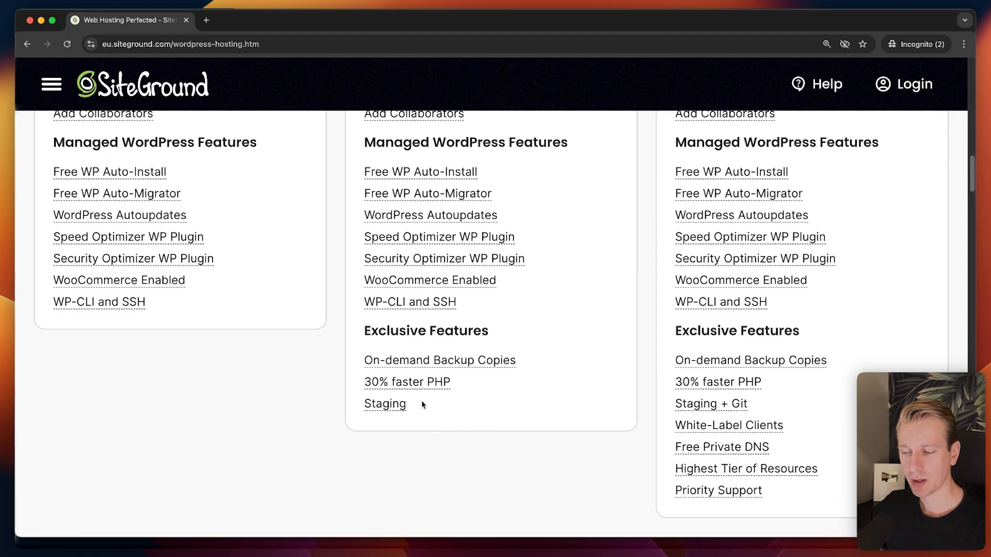
mouse_move(398, 404)
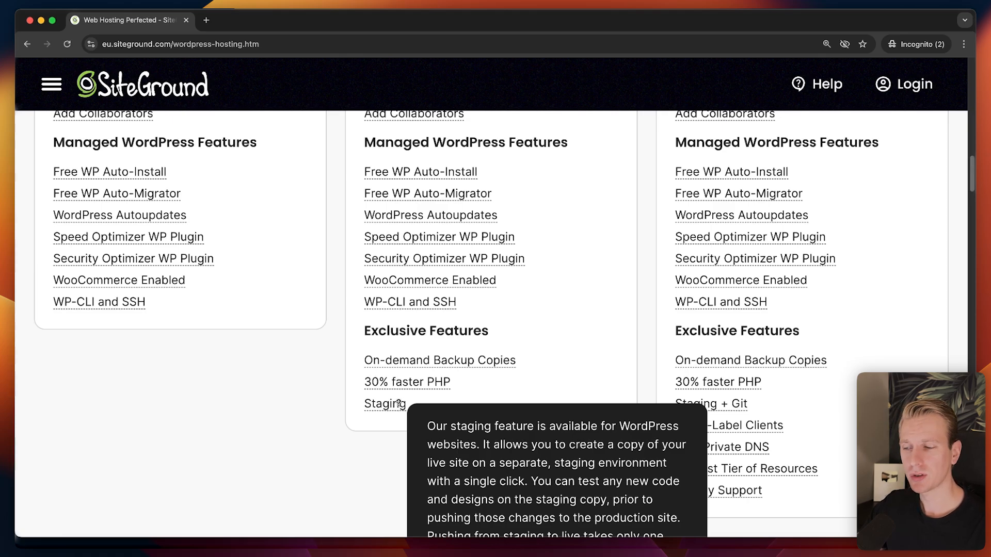
scroll(312, 381, up, 3)
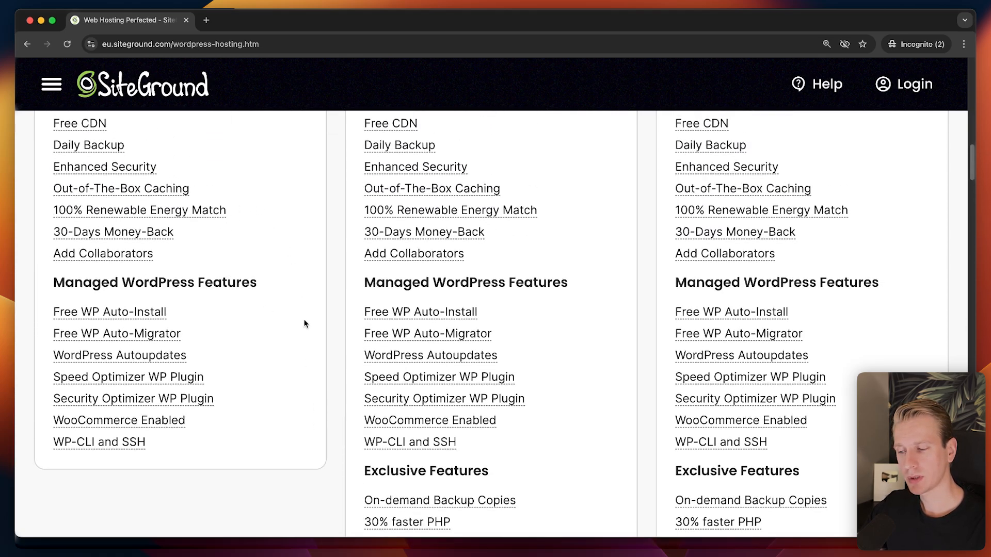
scroll(309, 325, down, 2)
scroll(313, 331, down, 2)
mouse_move(380, 361)
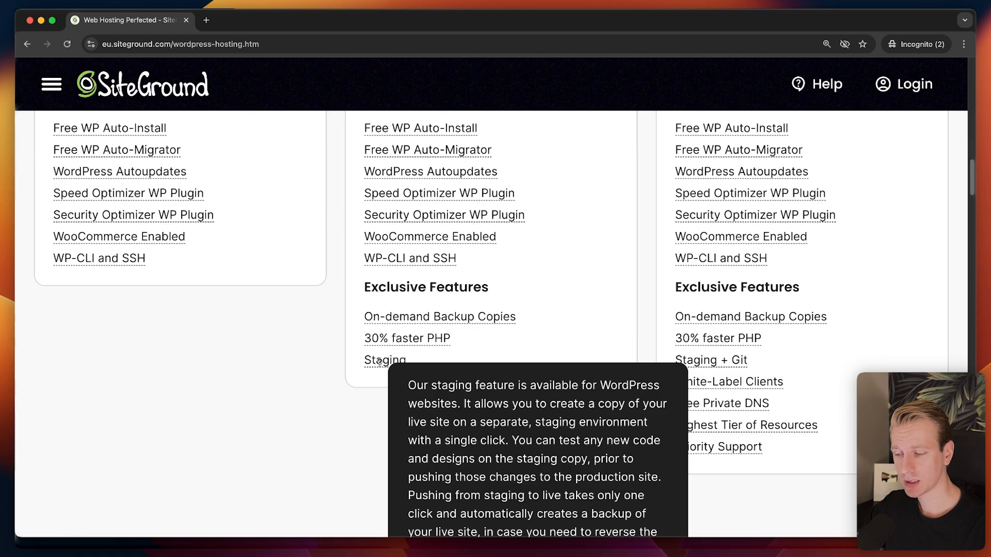
scroll(380, 362, down, 1)
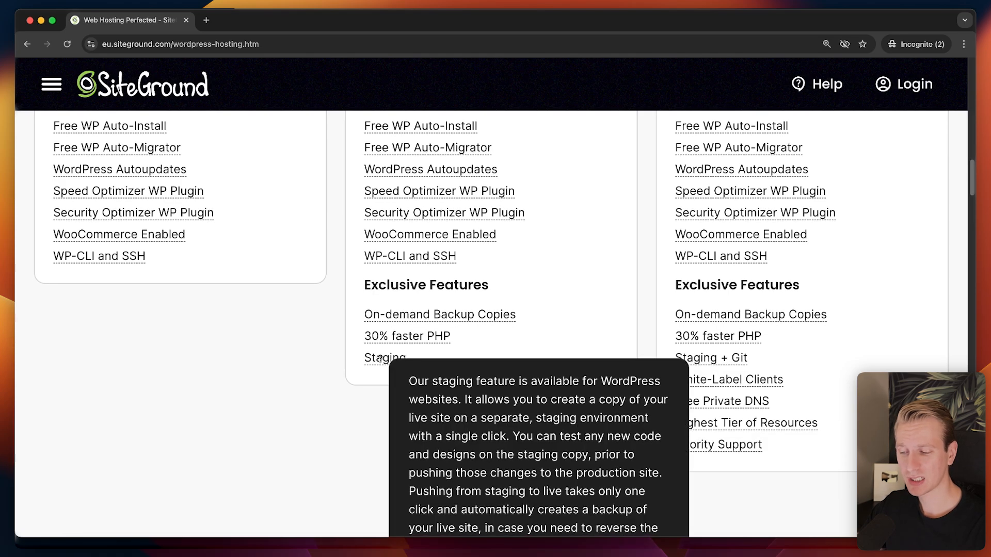
scroll(380, 358, down, 1)
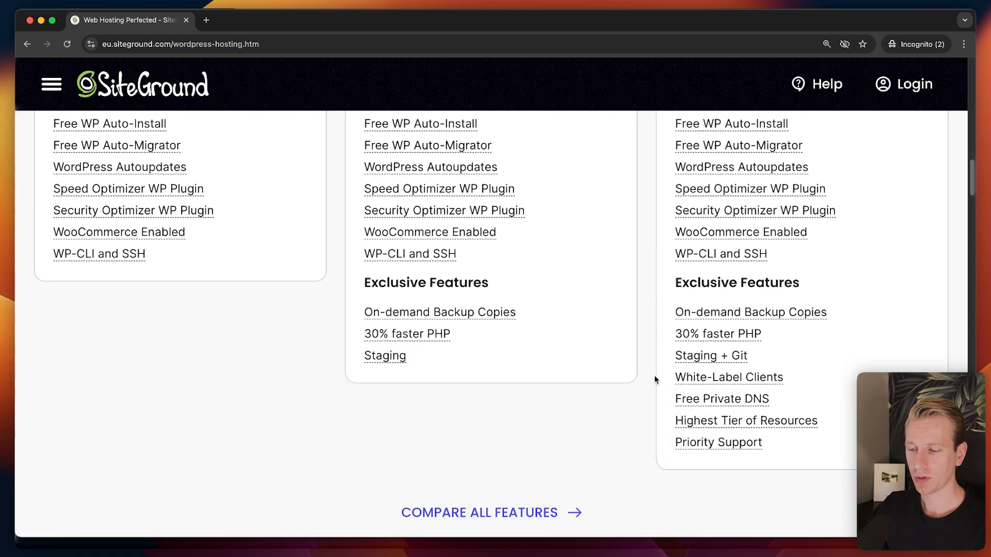
scroll(654, 380, up, 5)
scroll(653, 374, up, 8)
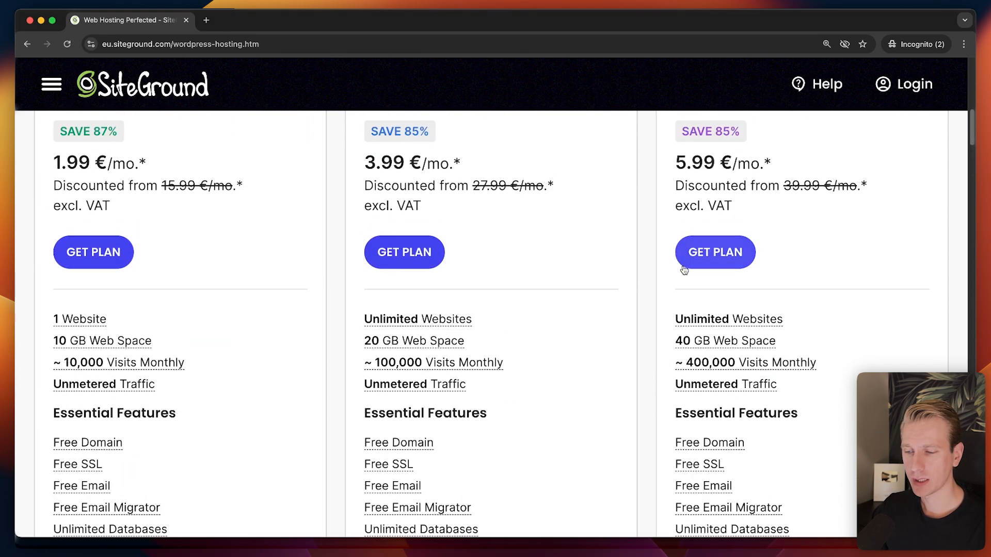
scroll(687, 258, up, 3)
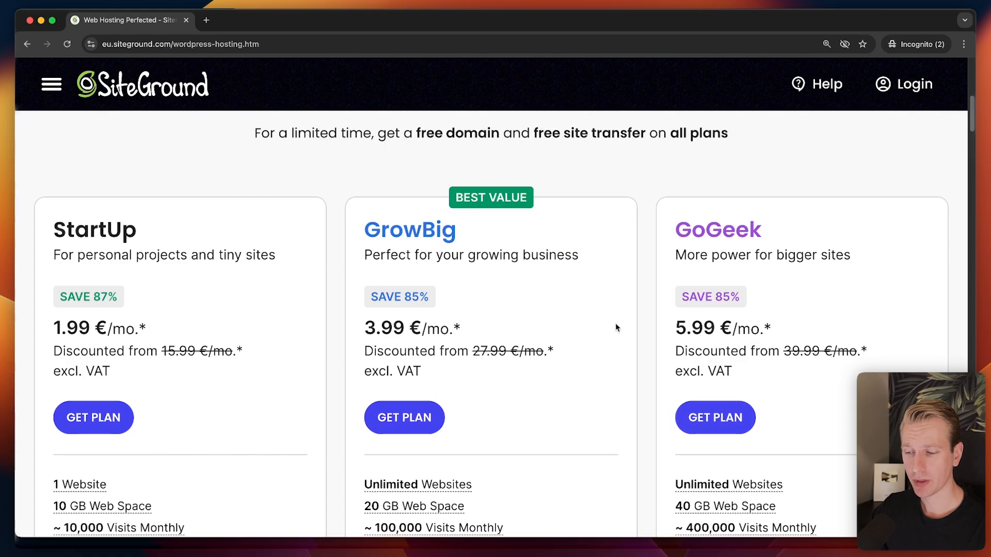
scroll(568, 310, down, 8)
scroll(519, 289, down, 9)
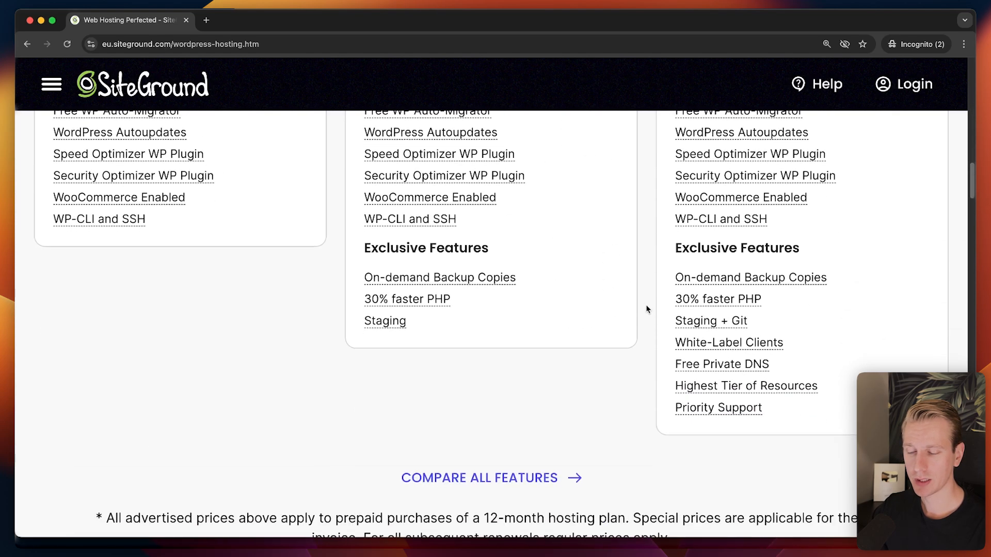
mouse_move(734, 342)
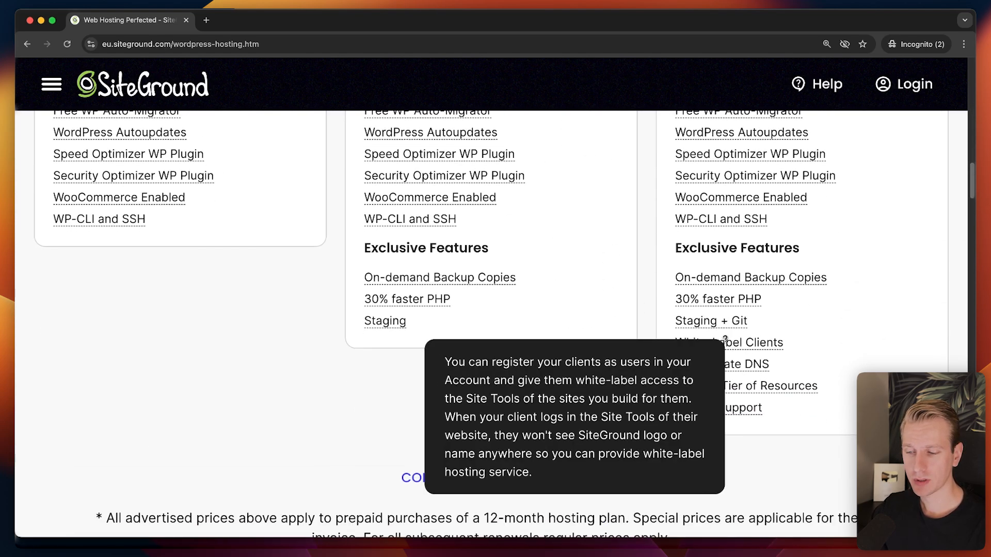
mouse_move(733, 324)
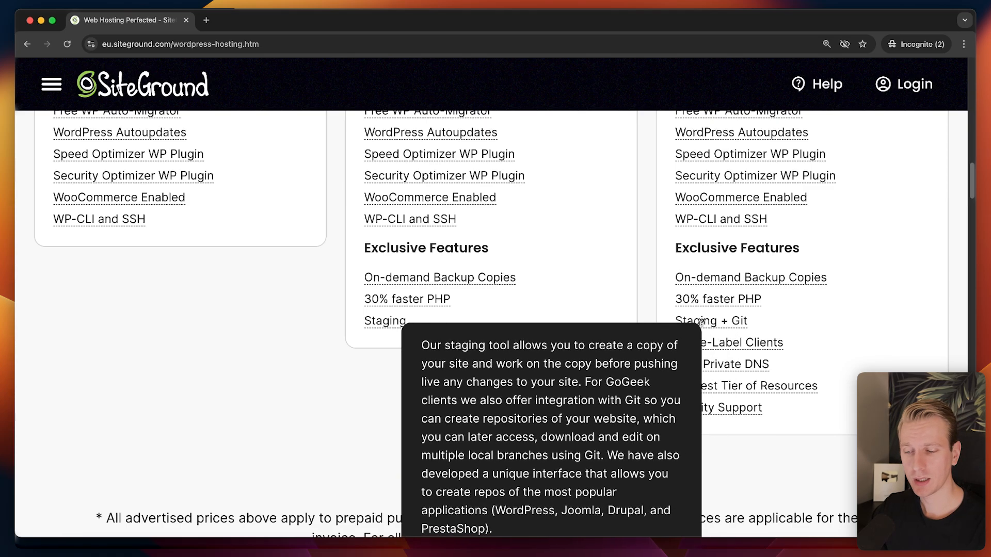
mouse_move(774, 343)
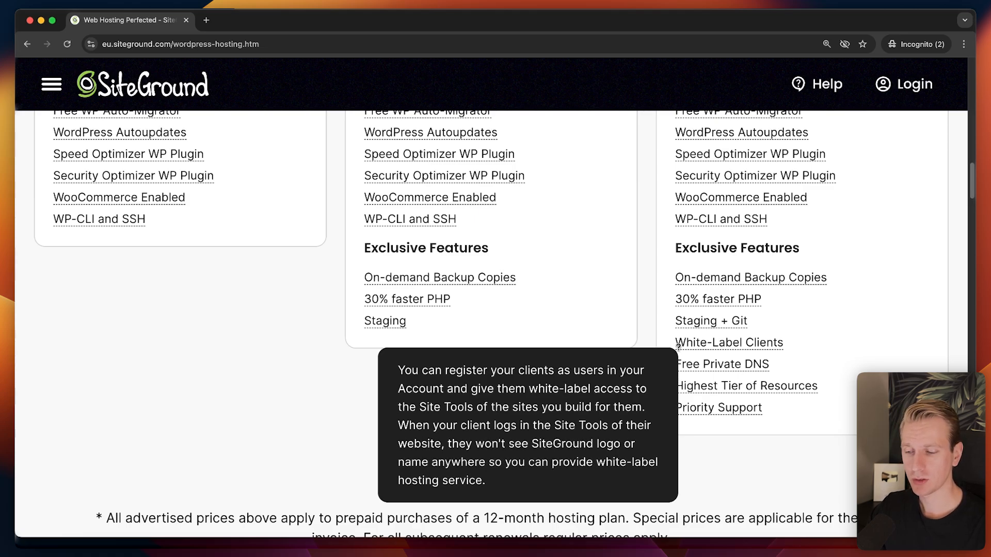
Scroll up and down through SiteGround's WordPress hosting plan details.
scroll(671, 408, up, 1)
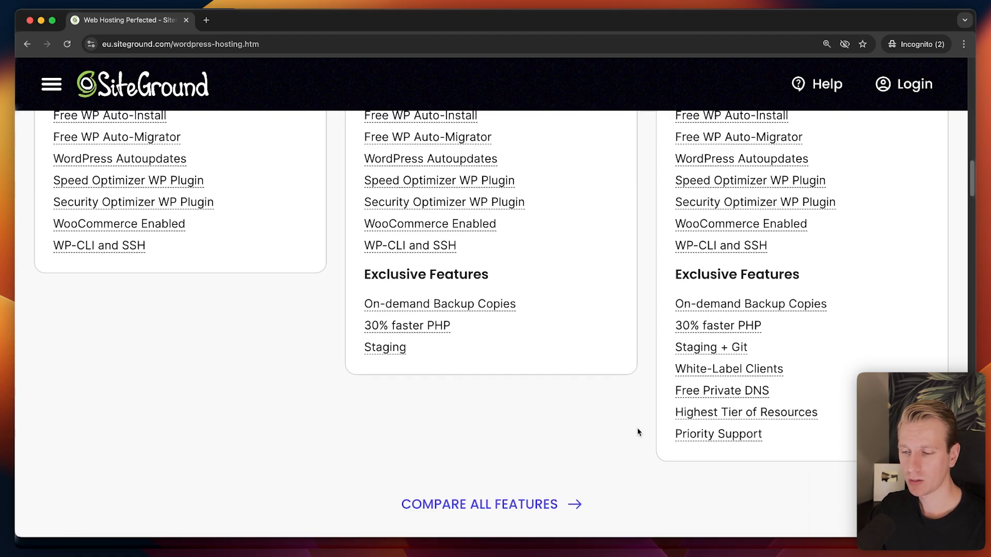
mouse_move(671, 434)
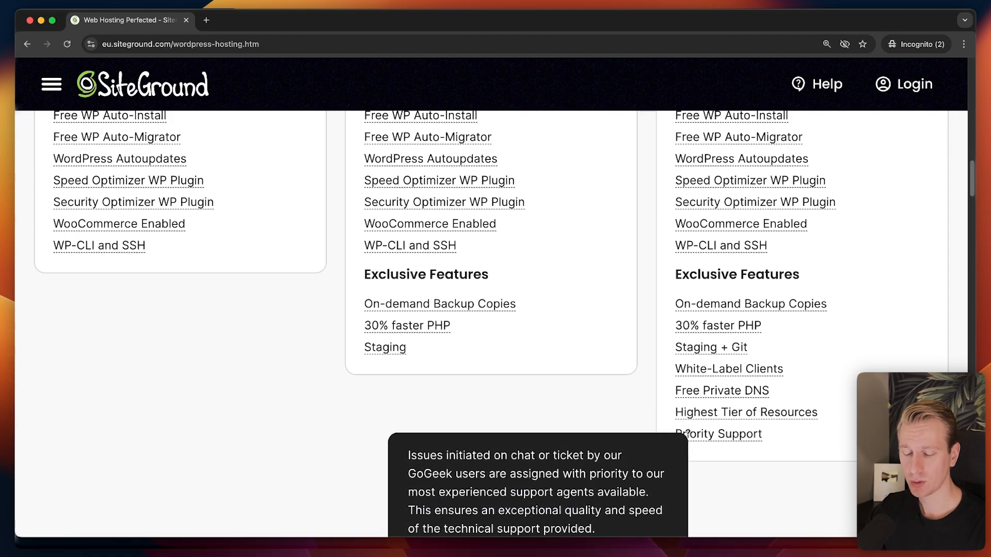
scroll(688, 434, down, 1)
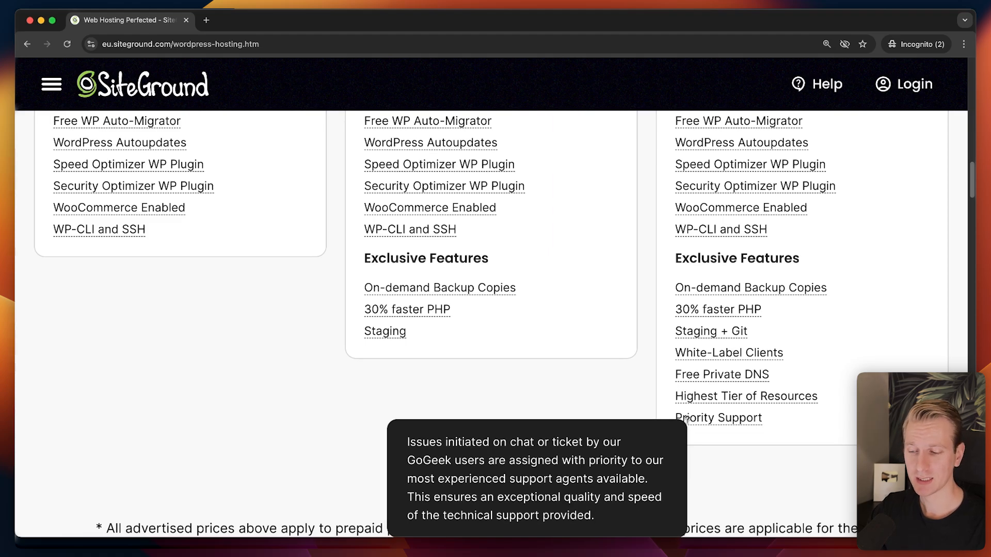
scroll(674, 411, up, 10)
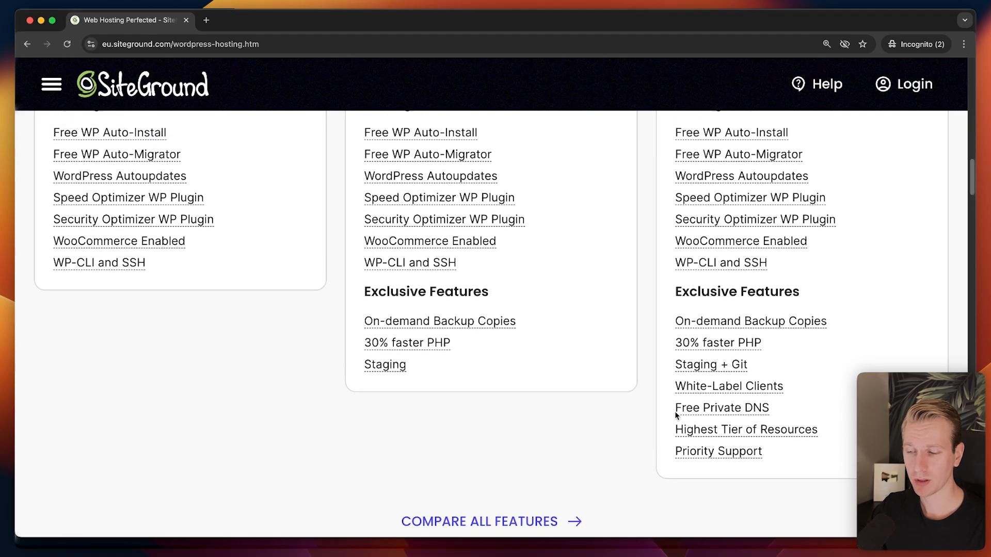
scroll(674, 411, up, 10)
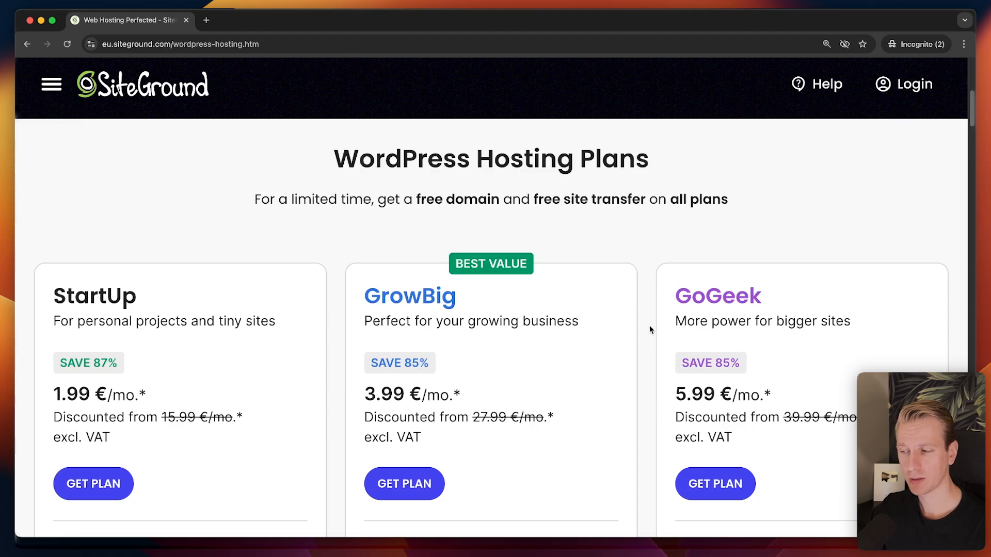
scroll(619, 295, down, 5)
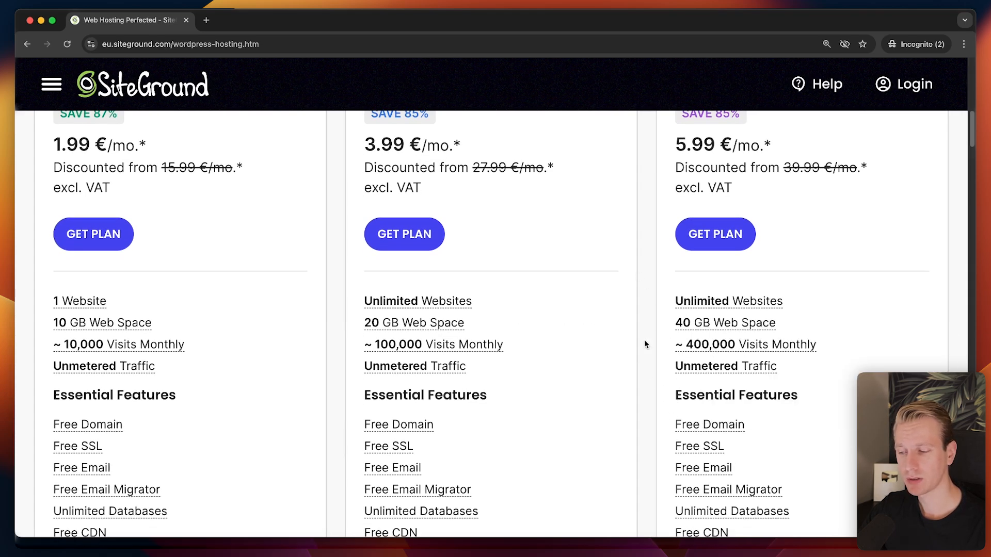
scroll(642, 339, up, 3)
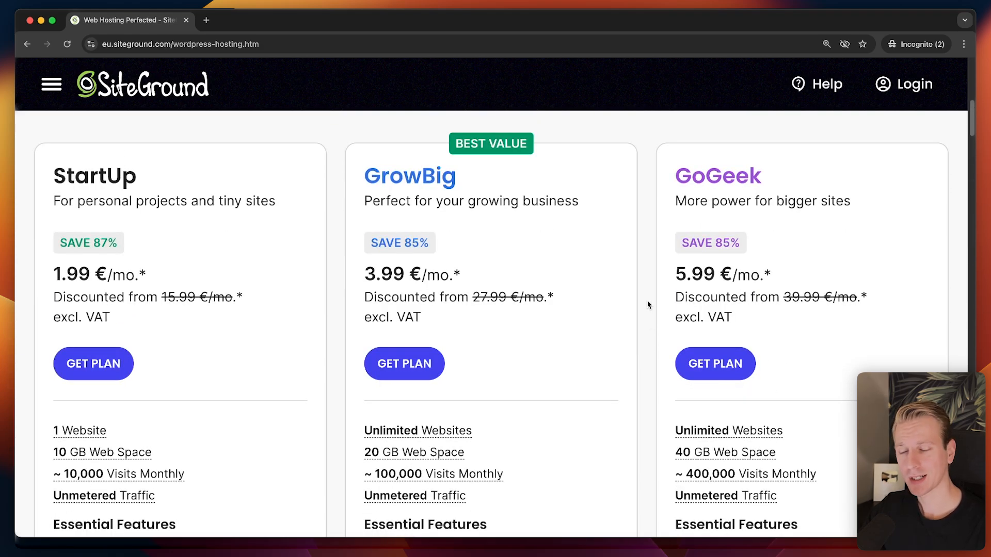
scroll(651, 307, up, 2)
scroll(657, 323, down, 3)
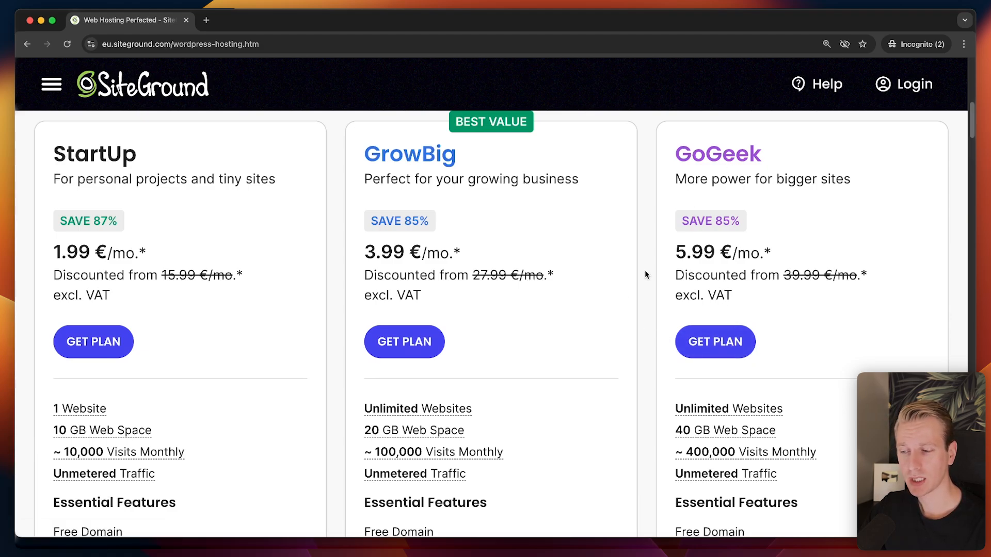
scroll(645, 273, up, 1)
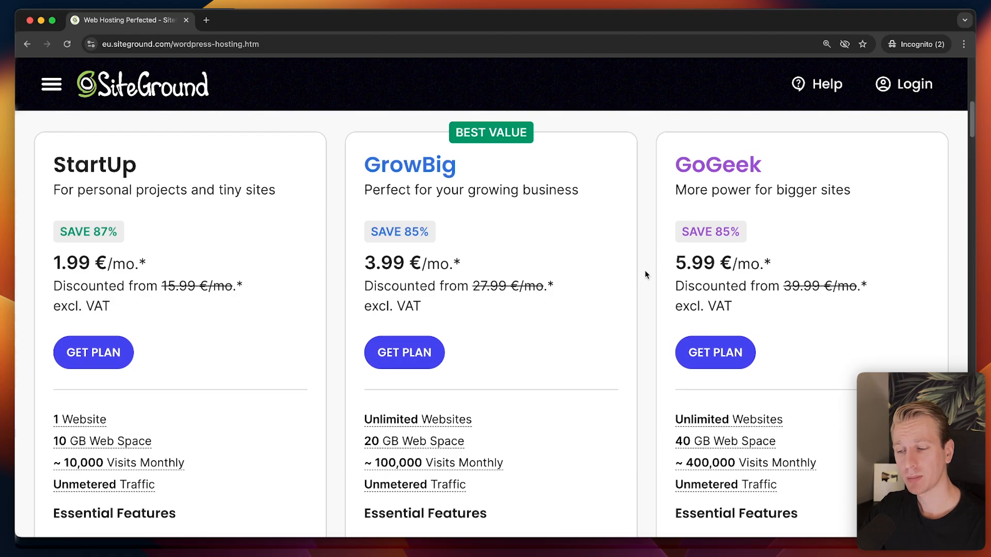
scroll(645, 274, up, 1)
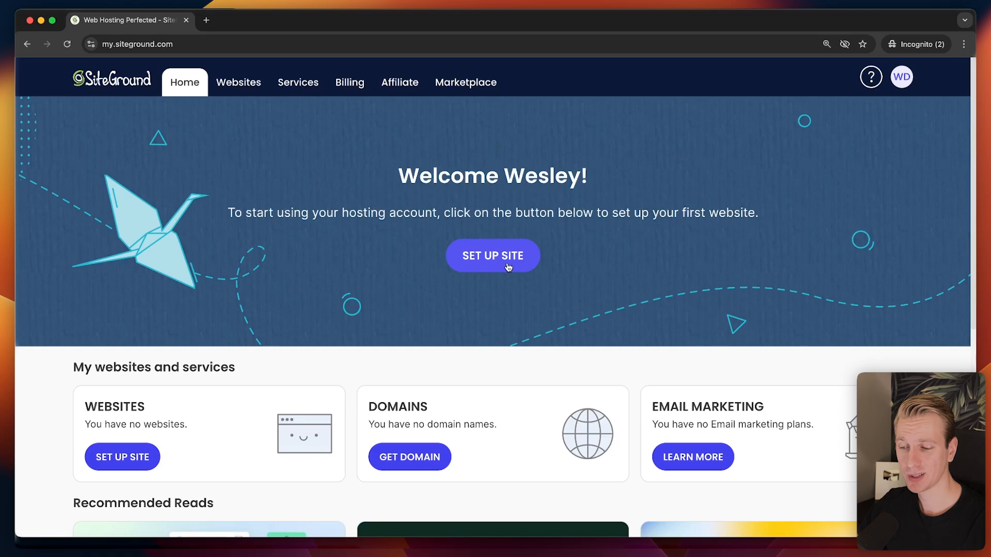
Check the Websites list, return Home and start the SET UP SITE wizard, zooming in.
click(237, 83)
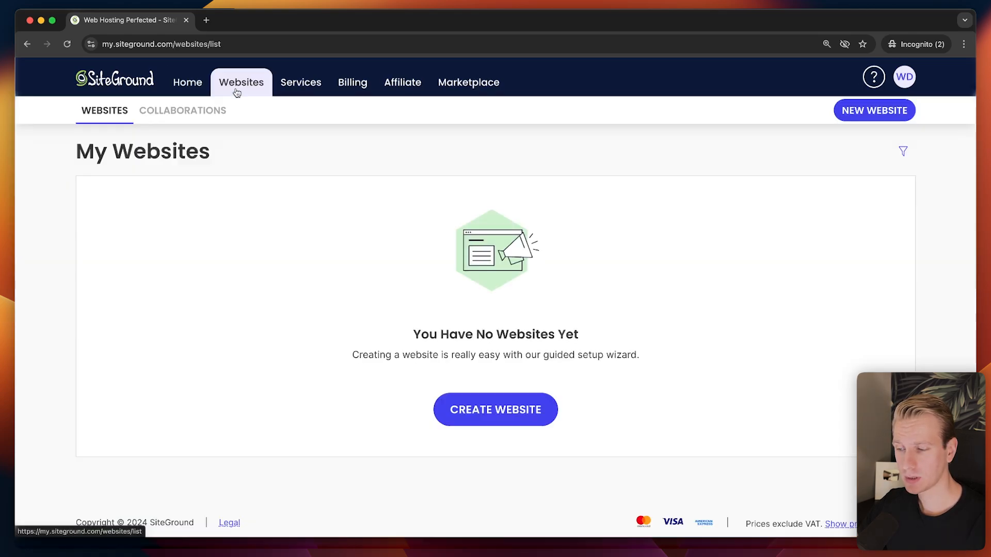
click(187, 83)
click(496, 263)
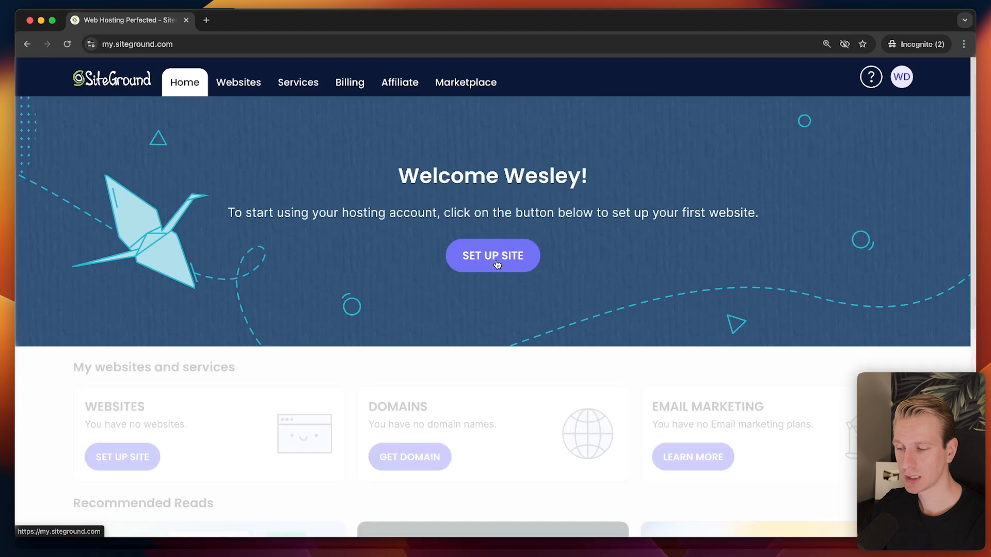
key(super+plus)
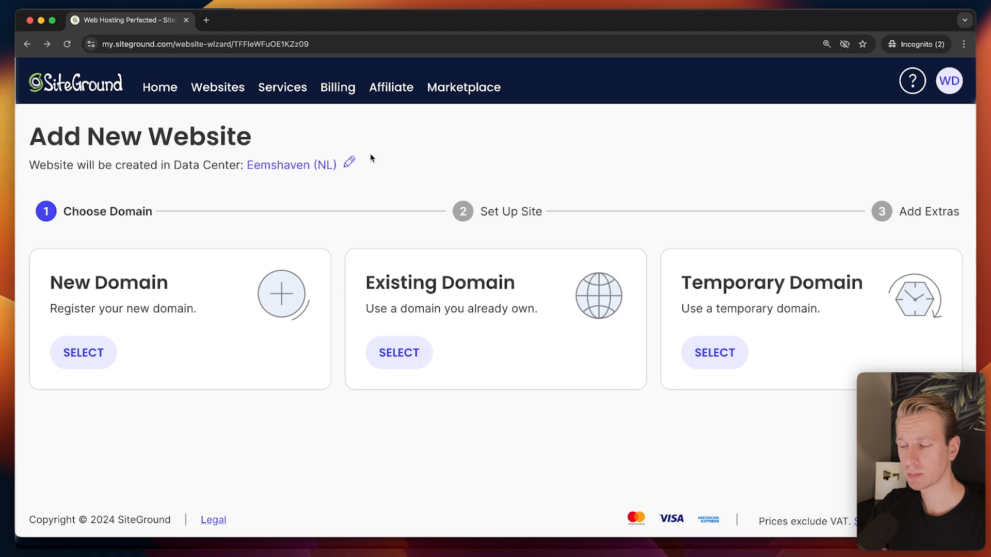
click(349, 163)
click(534, 306)
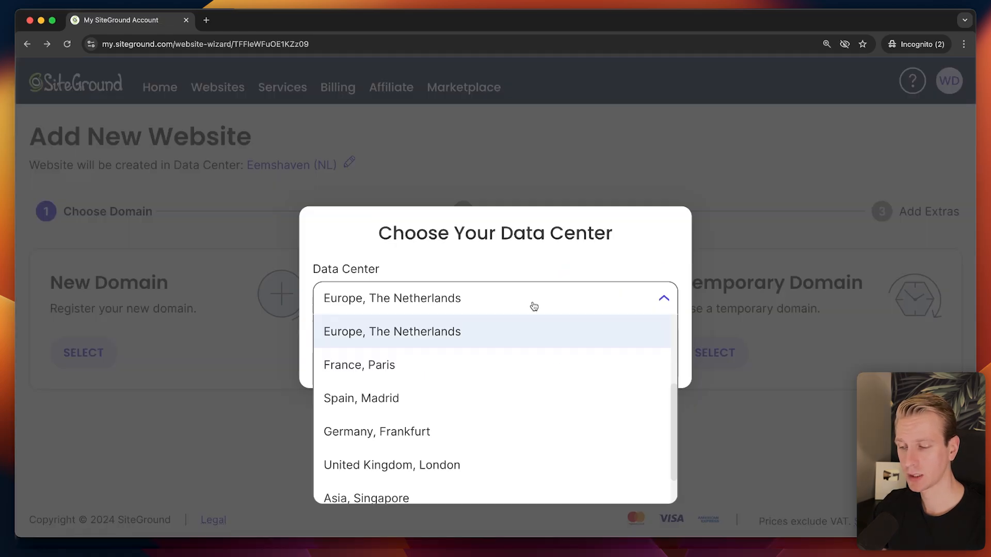
scroll(459, 375, down, 2)
scroll(444, 356, up, 3)
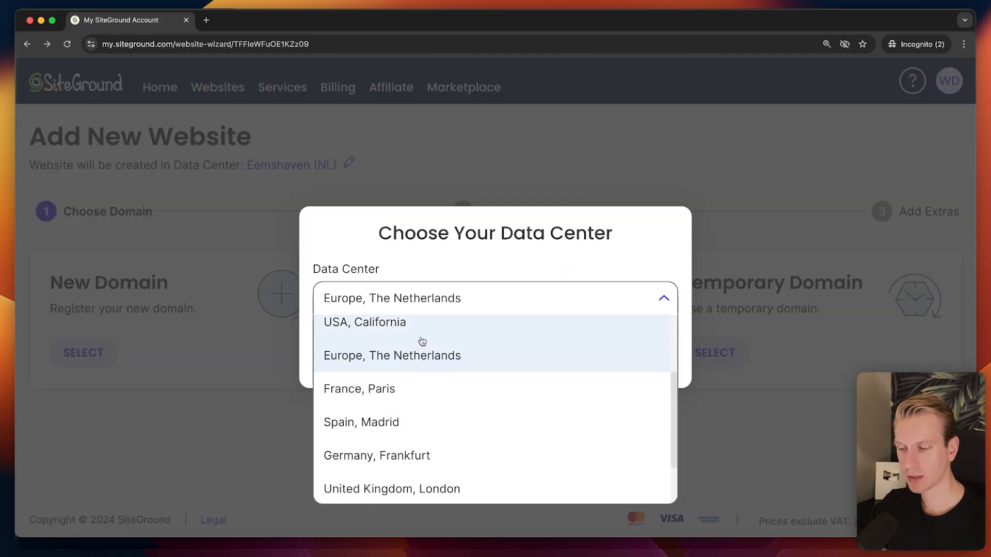
scroll(425, 357, up, 1)
scroll(421, 364, down, 1)
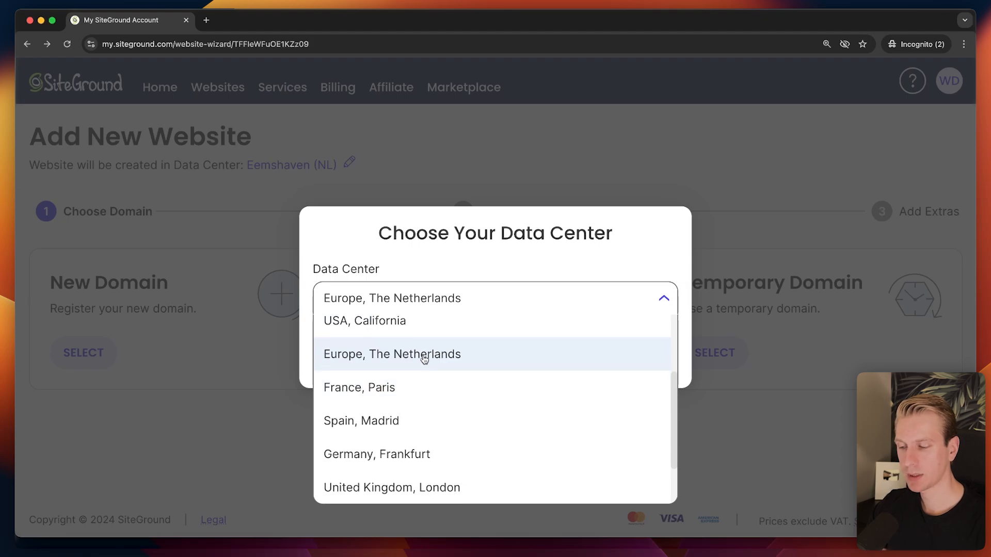
scroll(425, 363, down, 1)
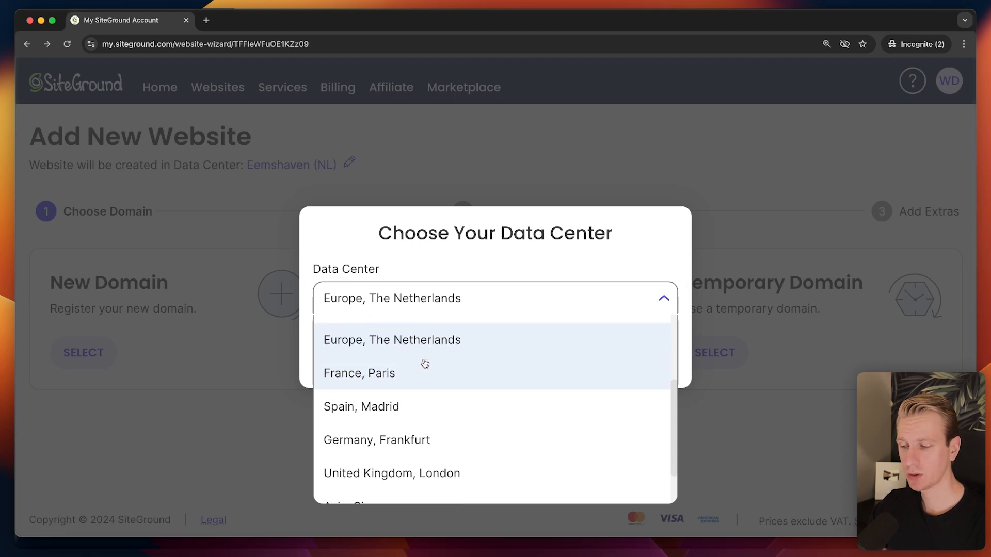
scroll(485, 361, up, 8)
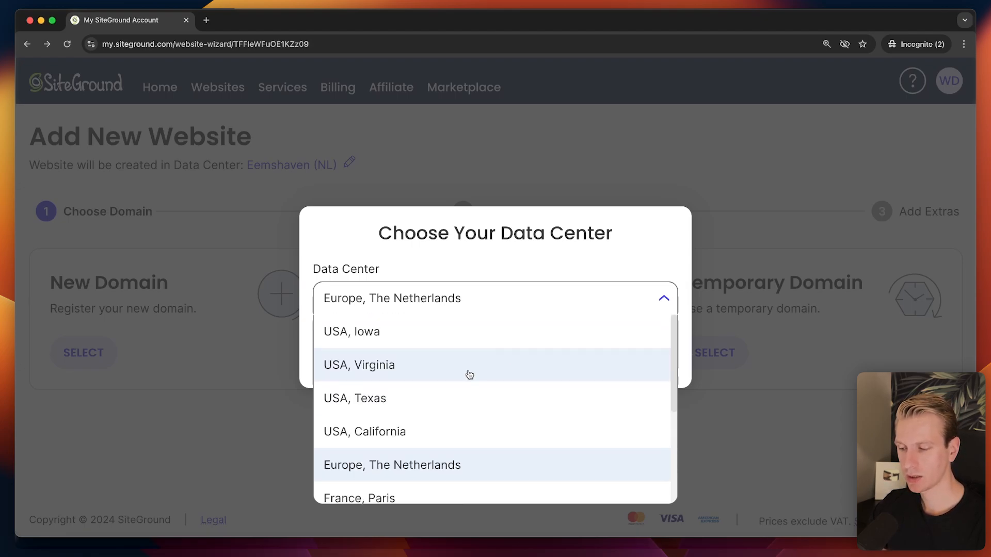
scroll(468, 374, down, 1)
scroll(454, 372, down, 1)
scroll(402, 382, down, 3)
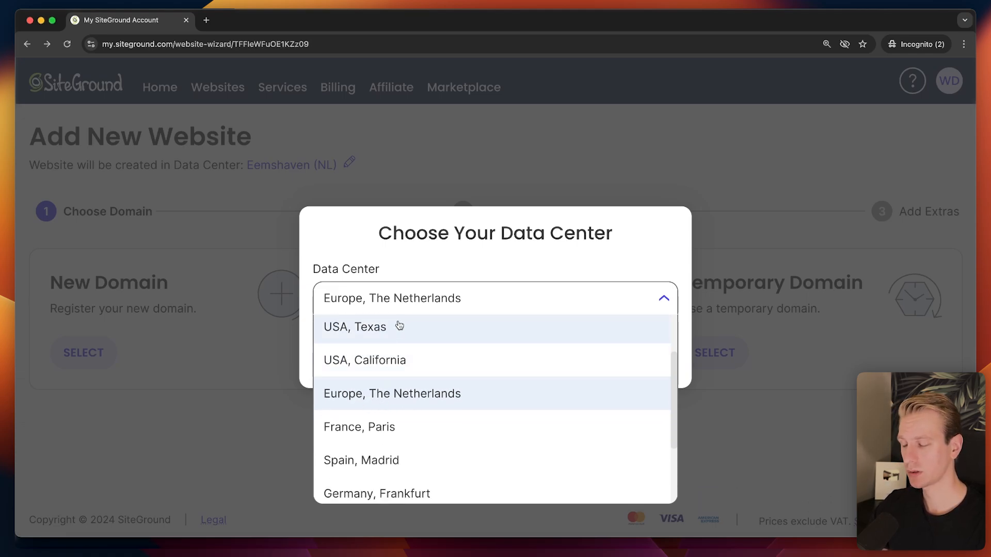
scroll(497, 387, down, 3)
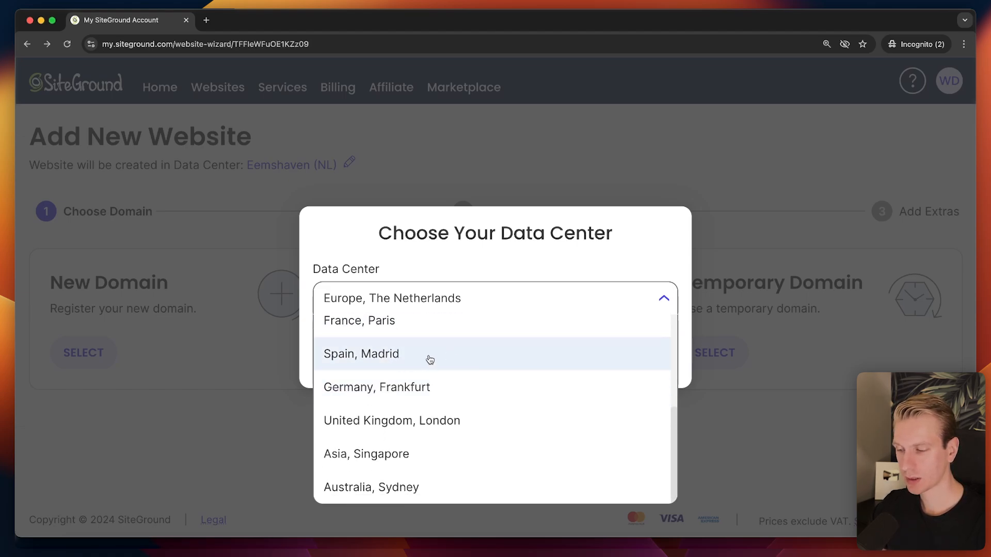
scroll(478, 449, up, 5)
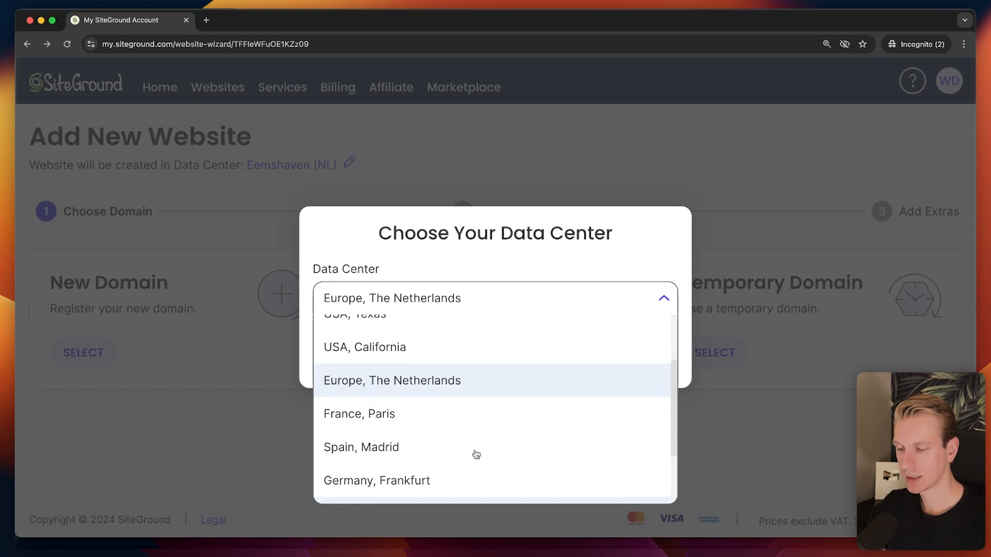
scroll(482, 405, down, 2)
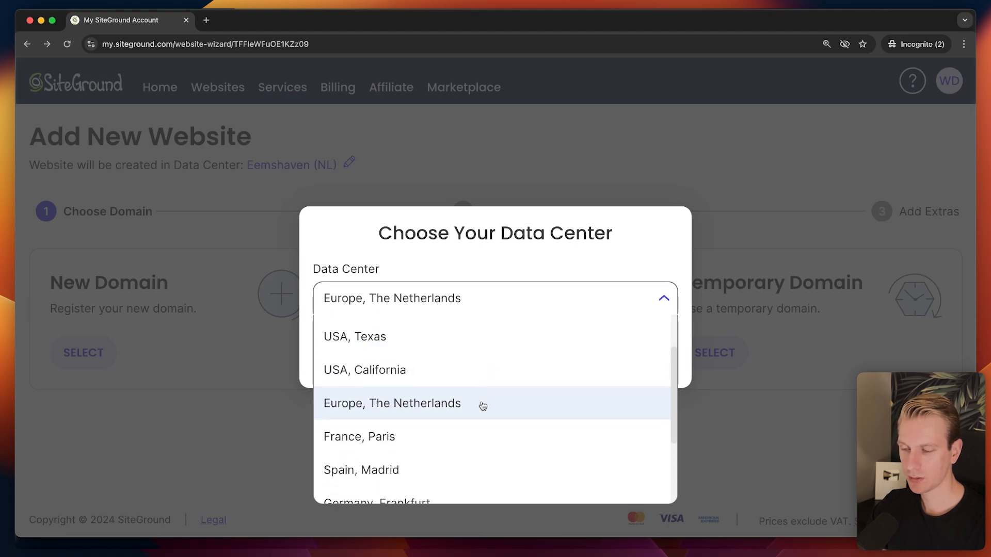
scroll(470, 400, down, 1)
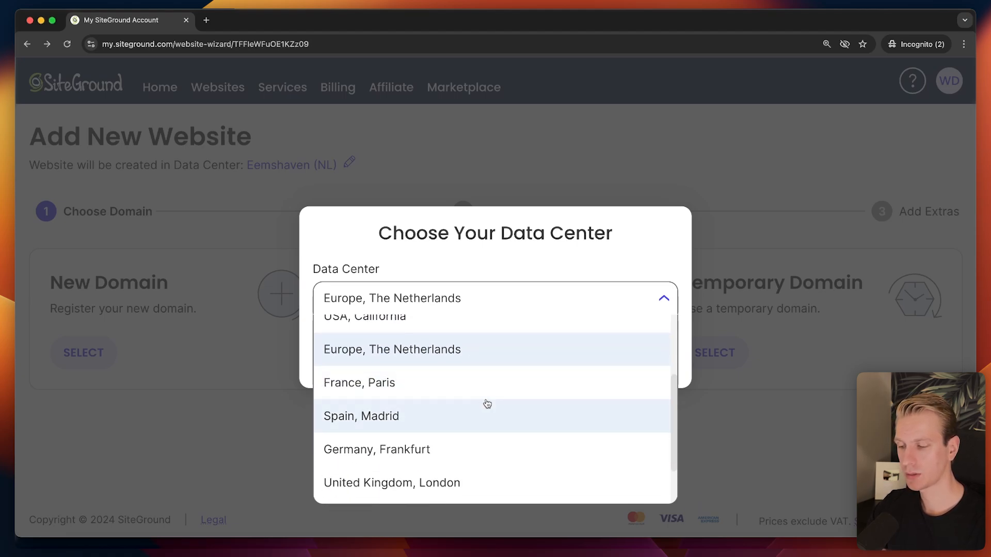
scroll(483, 401, down, 2)
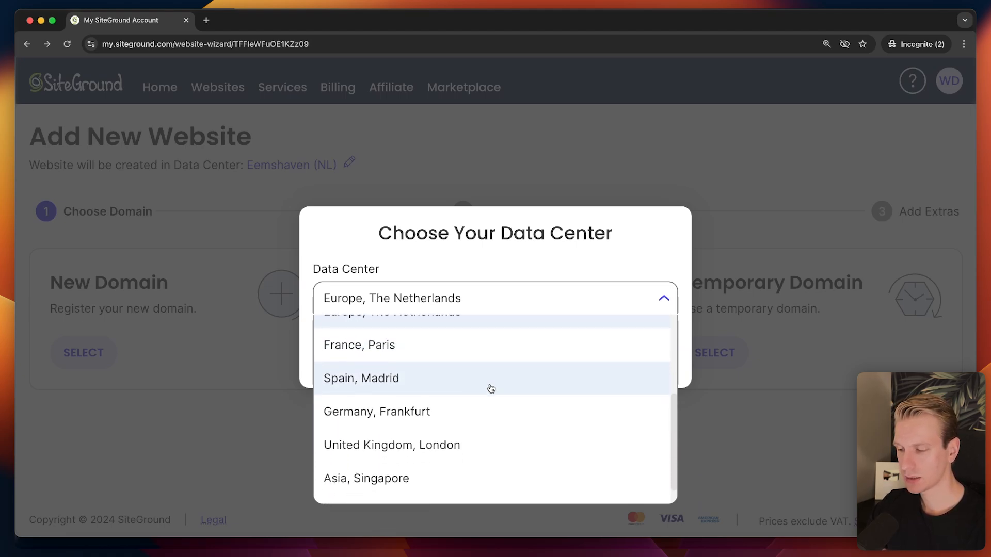
scroll(487, 386, up, 2)
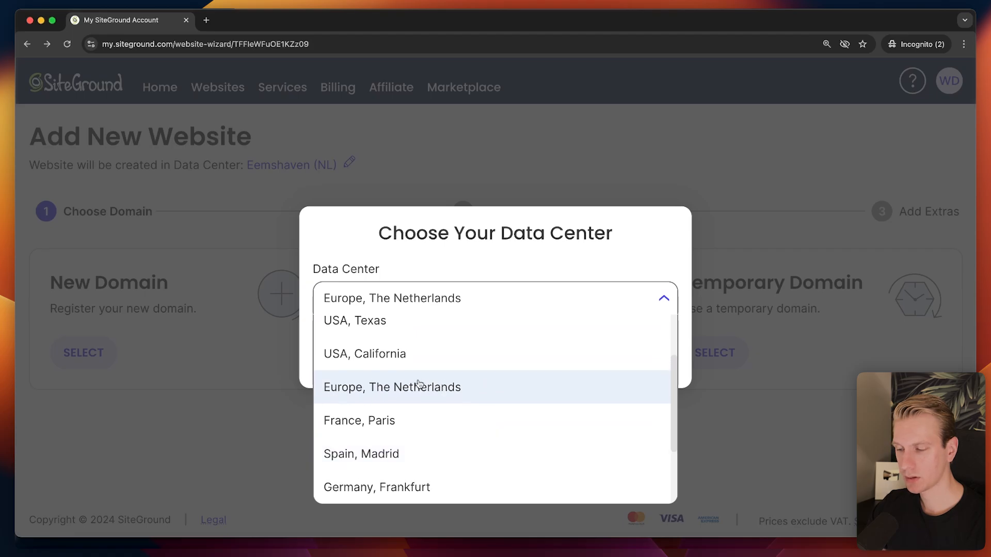
click(482, 269)
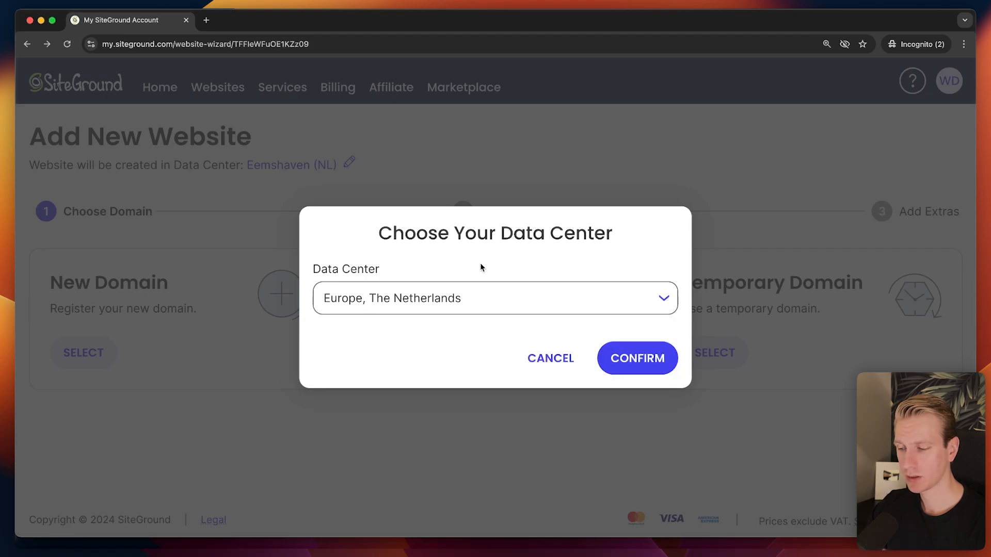
click(553, 364)
Zoom the page back out, check the data center locations, and review the domain options without choosing one.
key(super+minus)
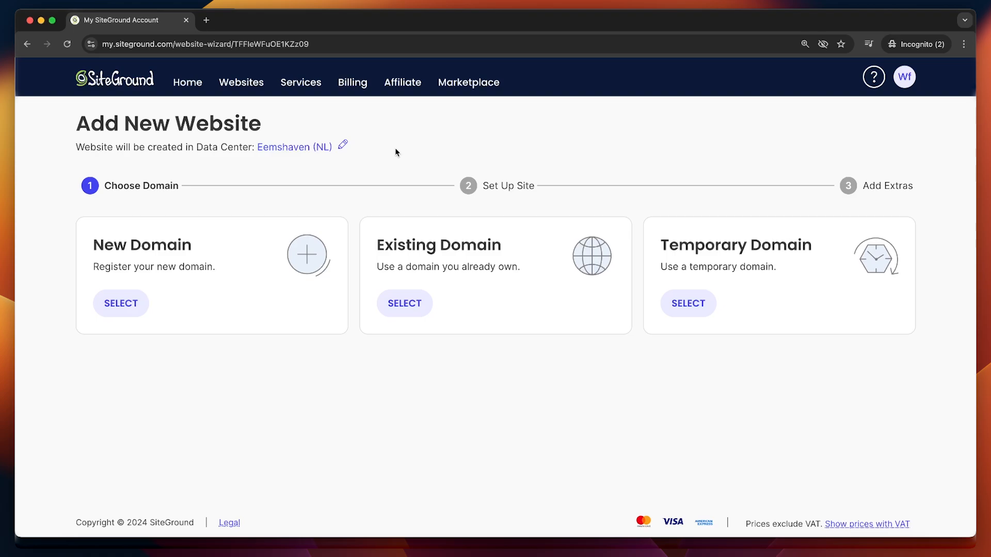
click(318, 148)
click(504, 296)
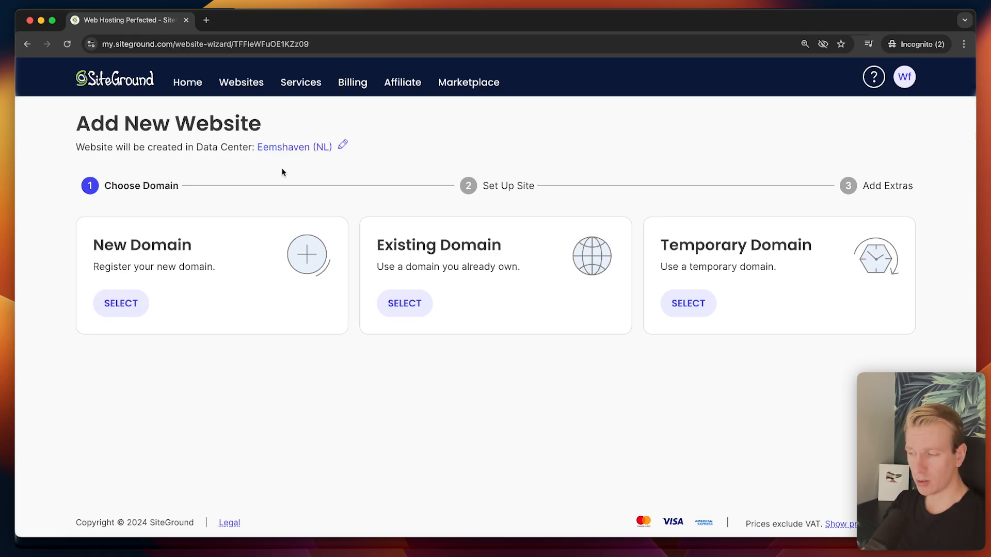
drag(377, 243, 502, 245)
click(519, 248)
Choose New Domain and search for the pasted yoga domain name.
click(130, 308)
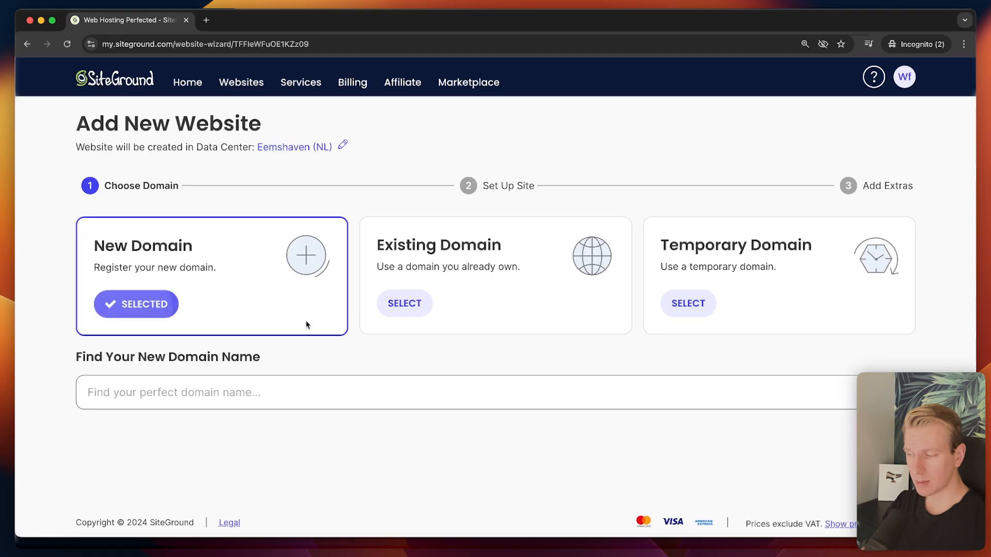
click(274, 393)
text(celestialstillnessyoga.com)
key(Return)
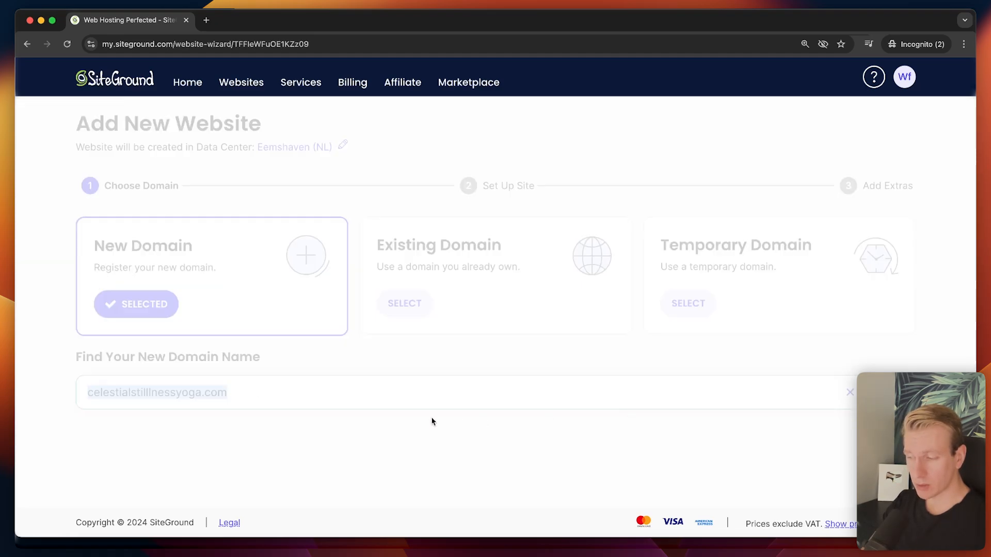
Keep the .com domain, enable Domain Privacy, and choose Start New Website.
scroll(449, 407, down, 3)
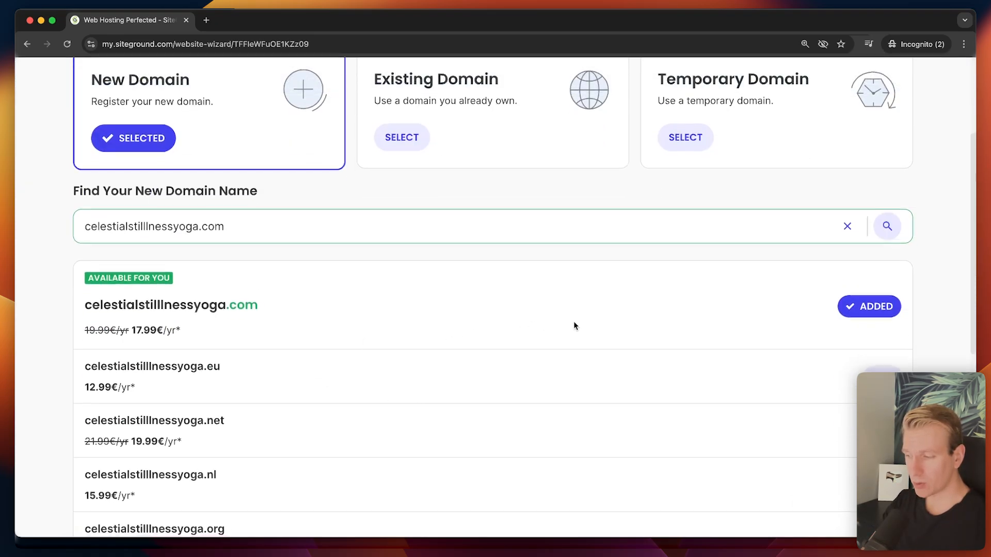
scroll(574, 325, down, 2)
scroll(414, 292, down, 6)
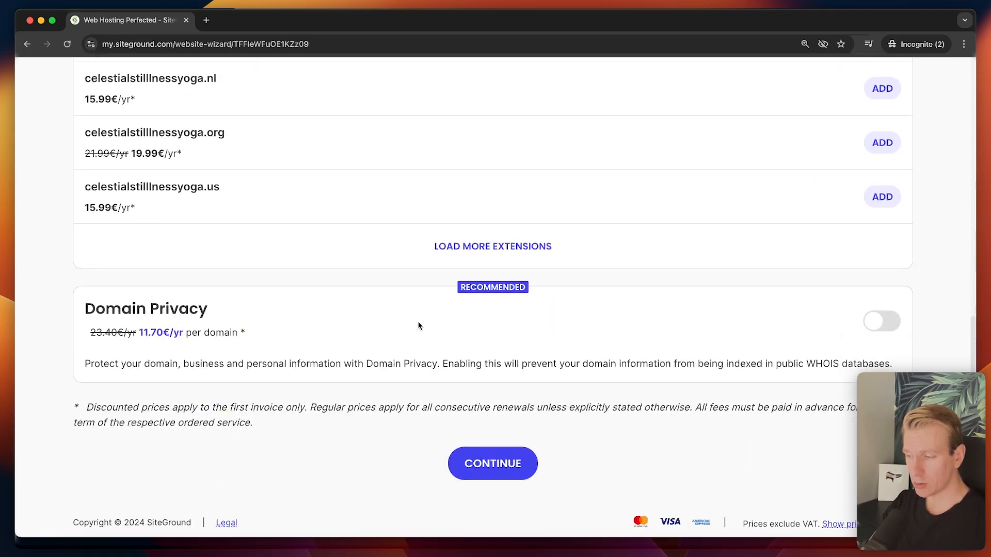
click(882, 322)
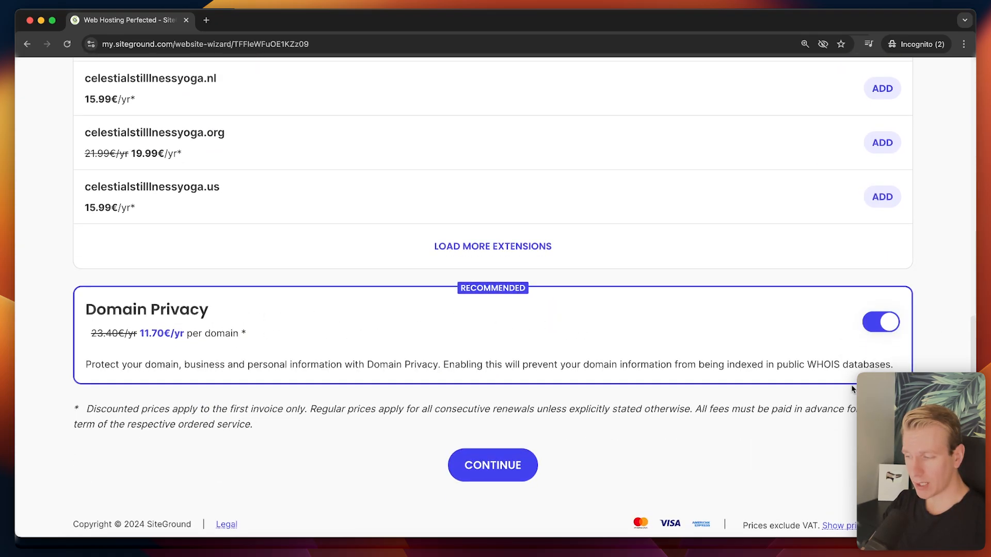
click(523, 467)
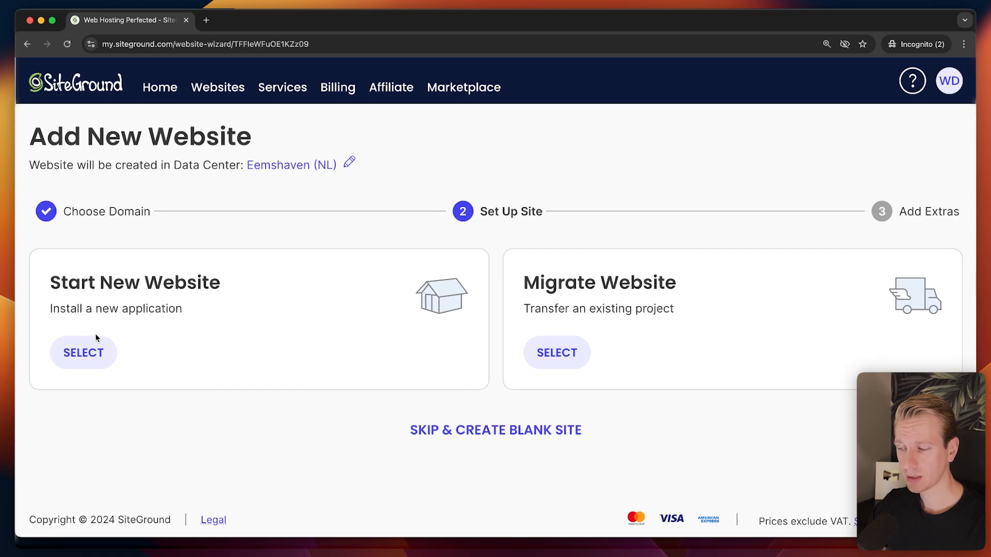
click(82, 360)
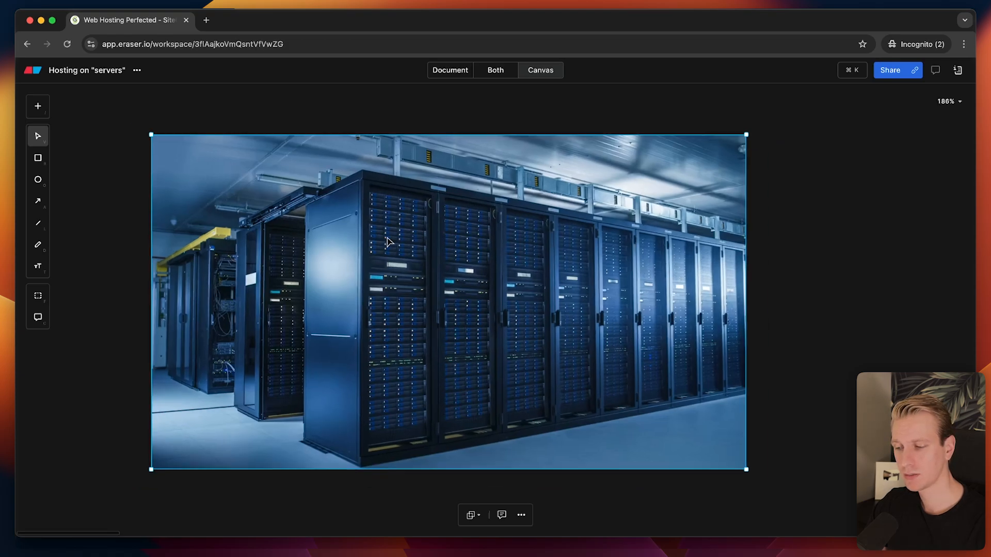
scroll(388, 243, down, 5)
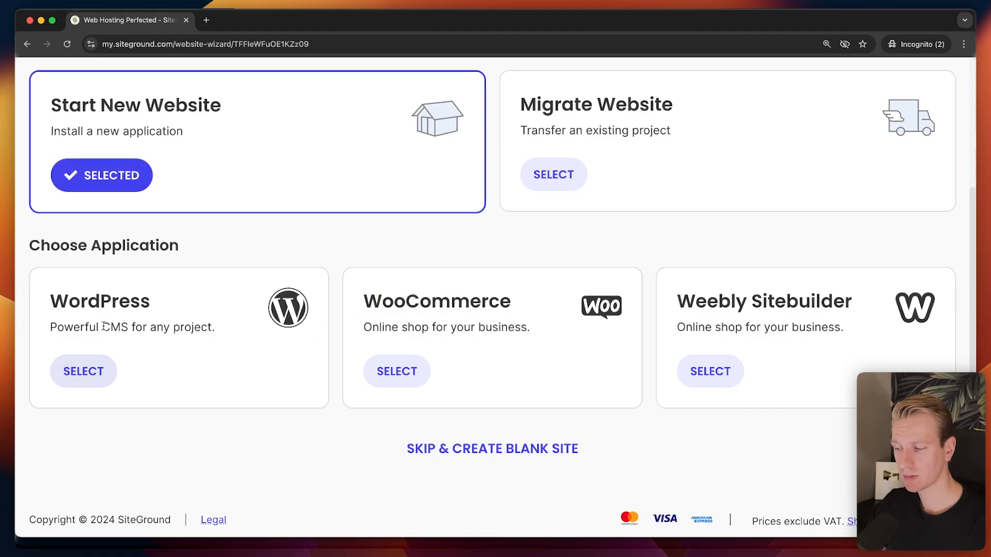
Select WordPress as the site application.
click(84, 372)
scroll(311, 302, down, 2)
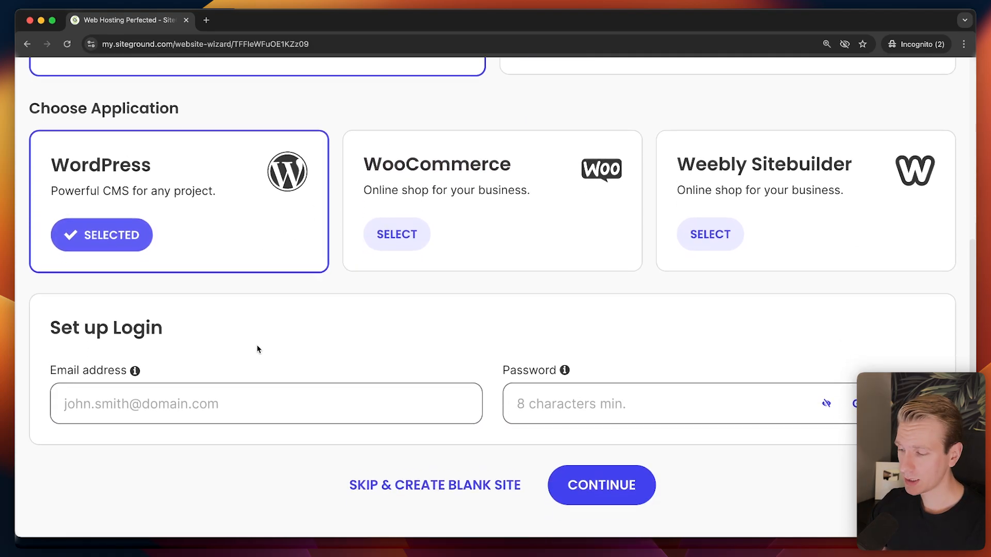
mouse_move(134, 371)
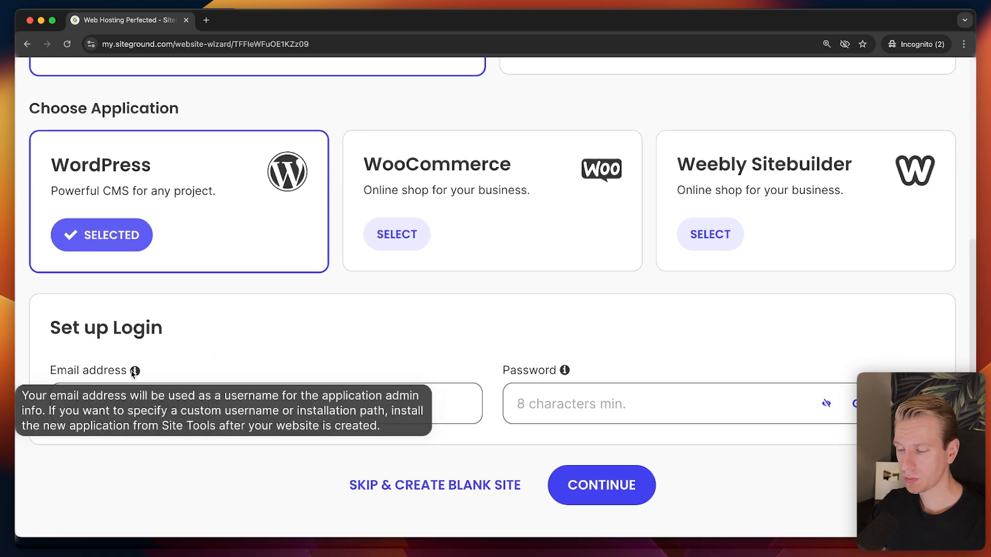
scroll(243, 343, down, 1)
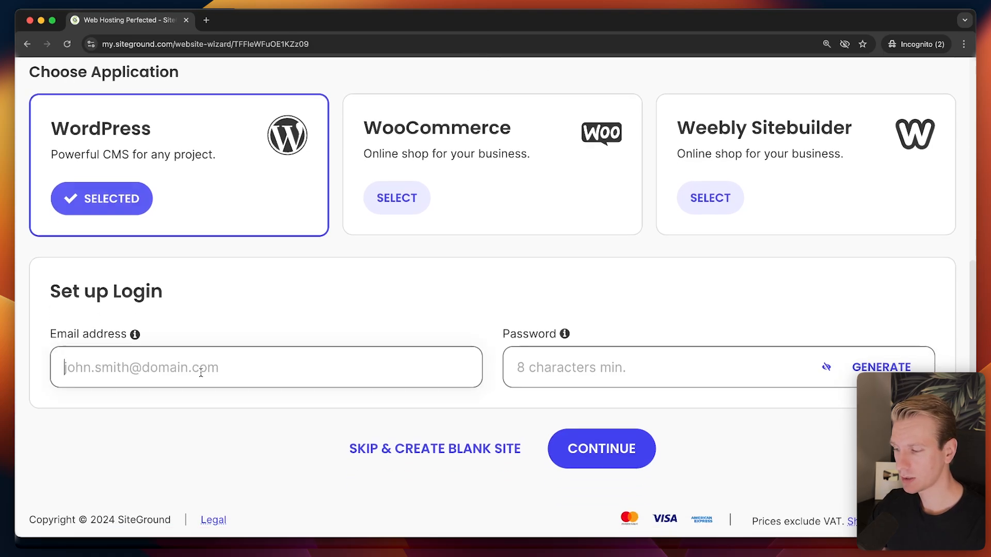
Enter the admin login email, paste a password, and continue.
click(196, 367)
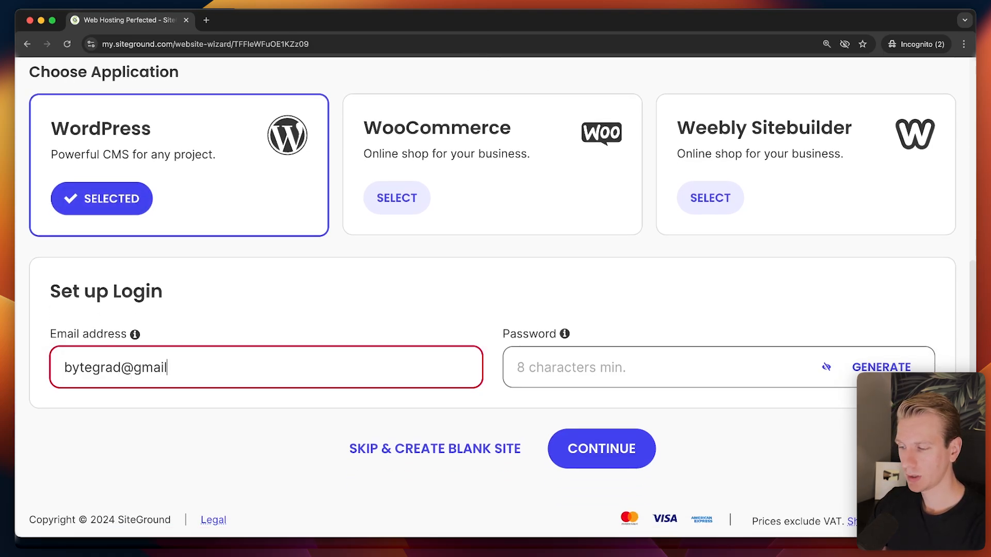
key(Tab)
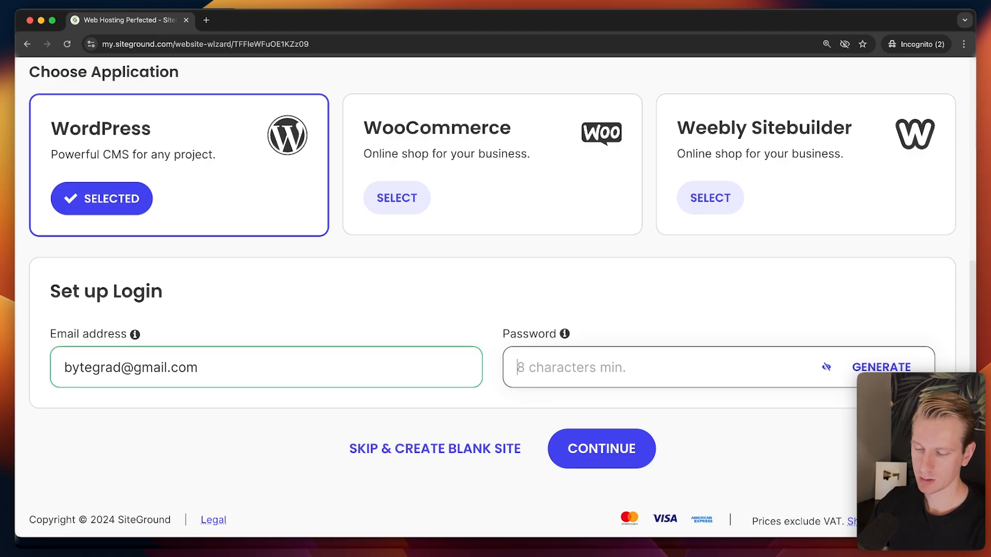
key(super+v)
click(628, 452)
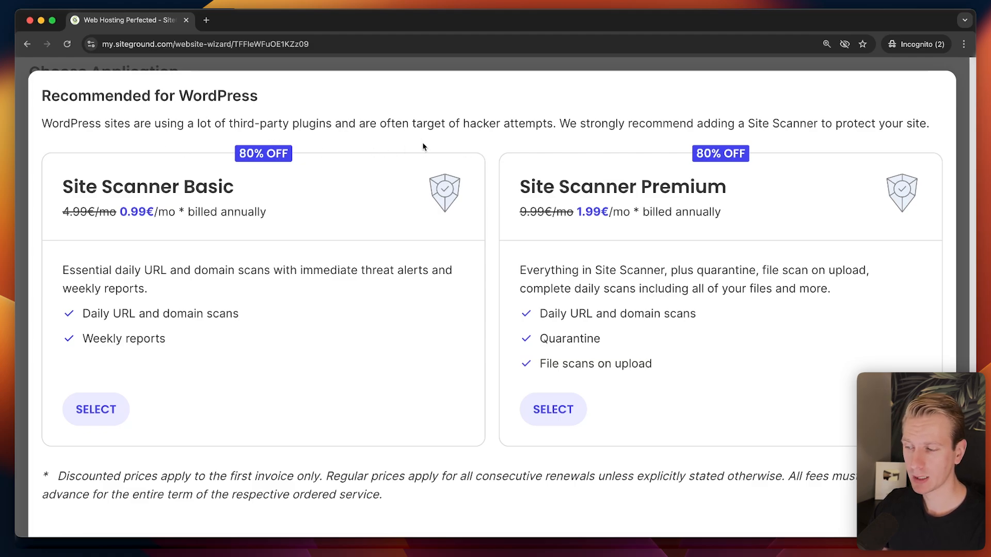
Scroll through the Site Scanner offer and decline it with No, Thank You.
scroll(423, 147, down, 1)
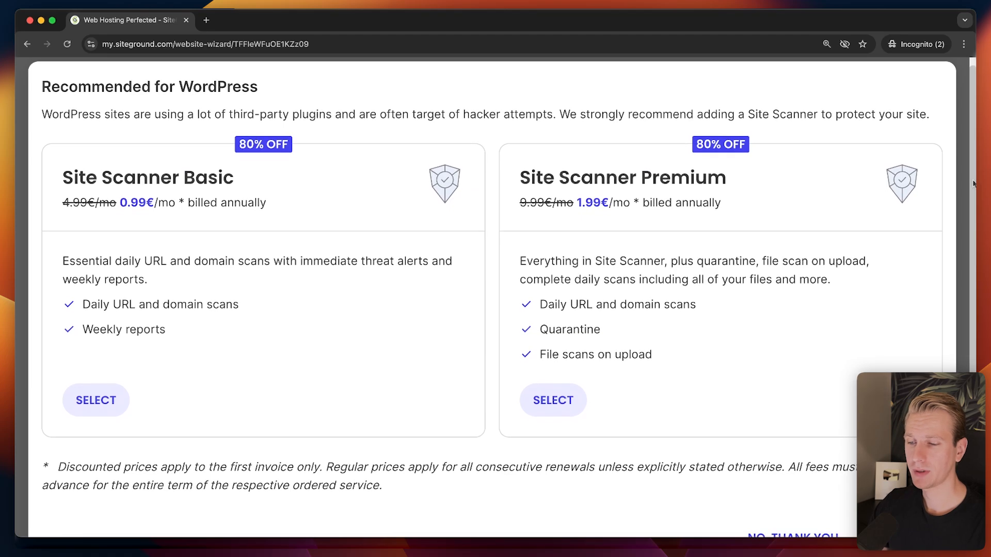
scroll(974, 182, down, 1)
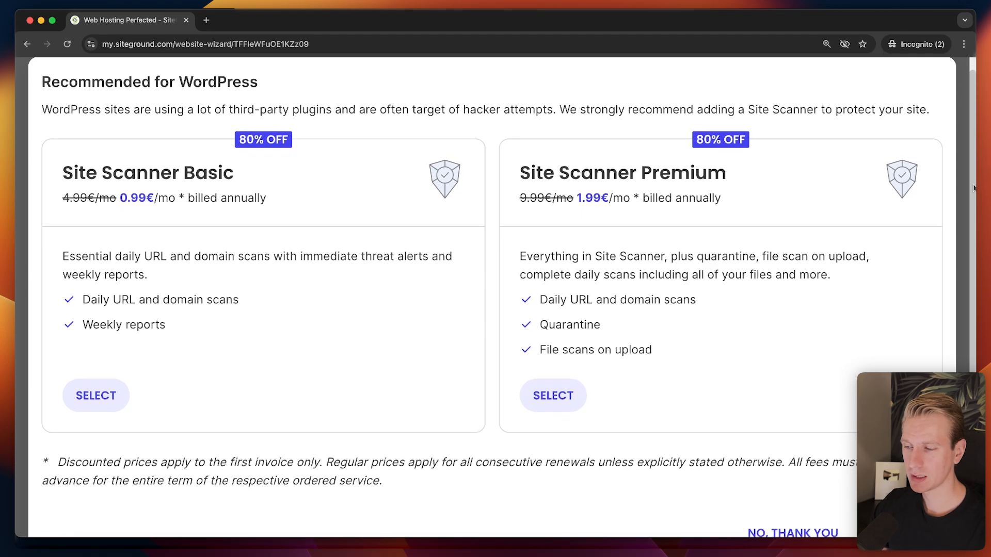
drag(975, 184, 974, 175)
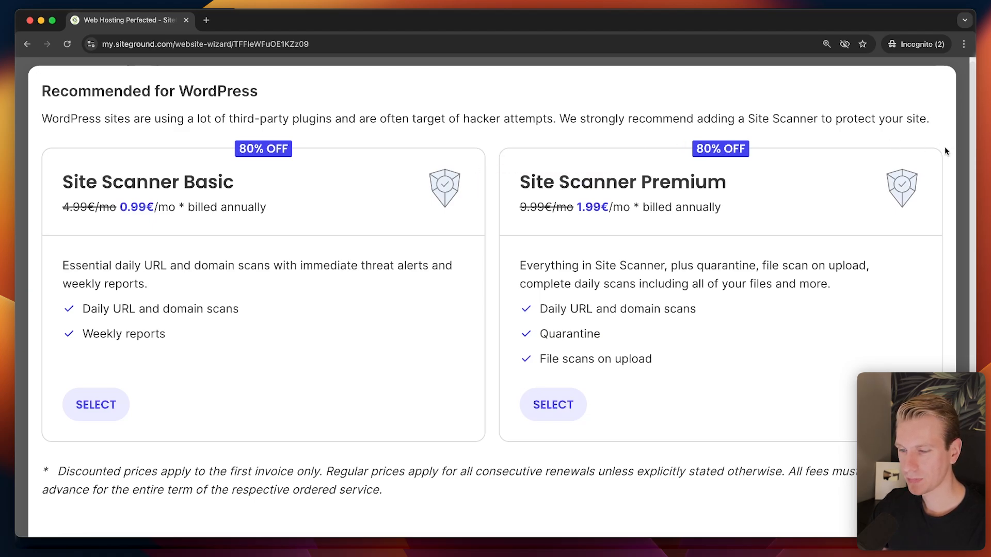
scroll(960, 165, down, 2)
scroll(960, 170, up, 1)
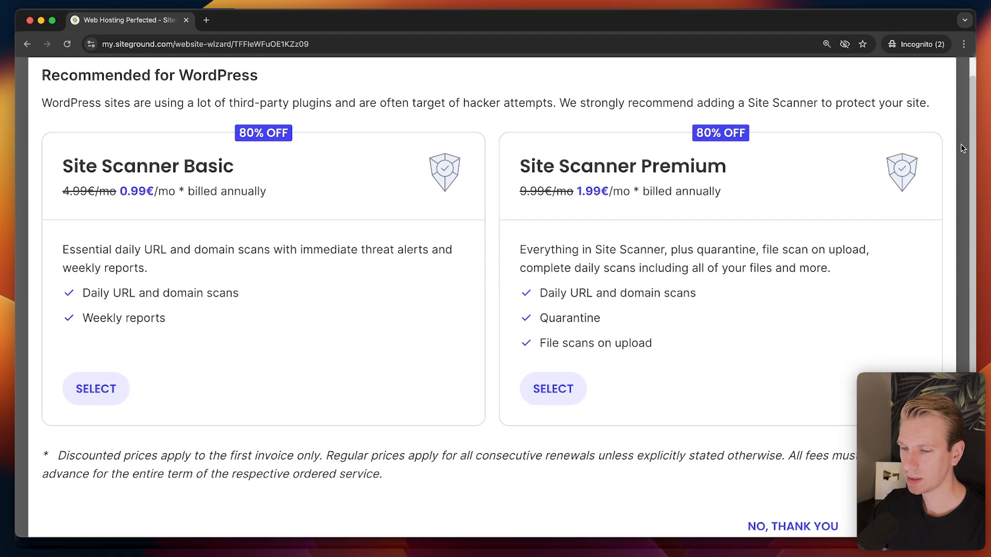
scroll(597, 171, down, 1)
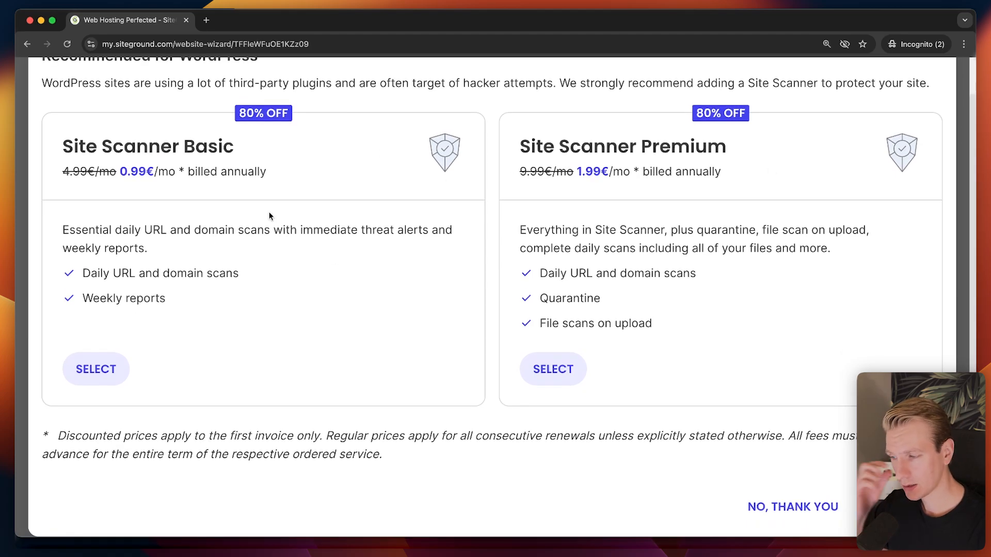
scroll(472, 191, down, 1)
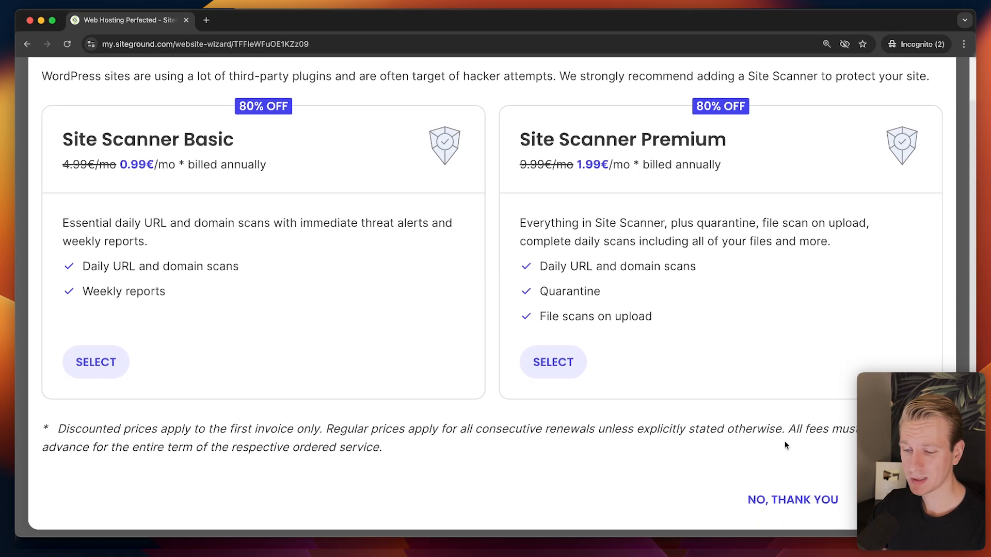
click(785, 493)
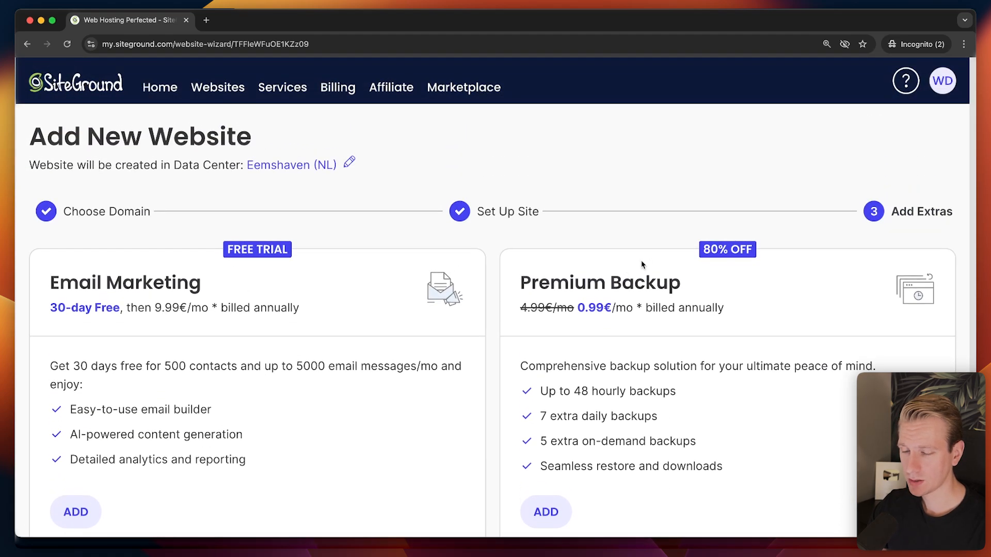
Skip the Email Marketing and Premium Backup extras and finish the wizard.
scroll(232, 304, down, 2)
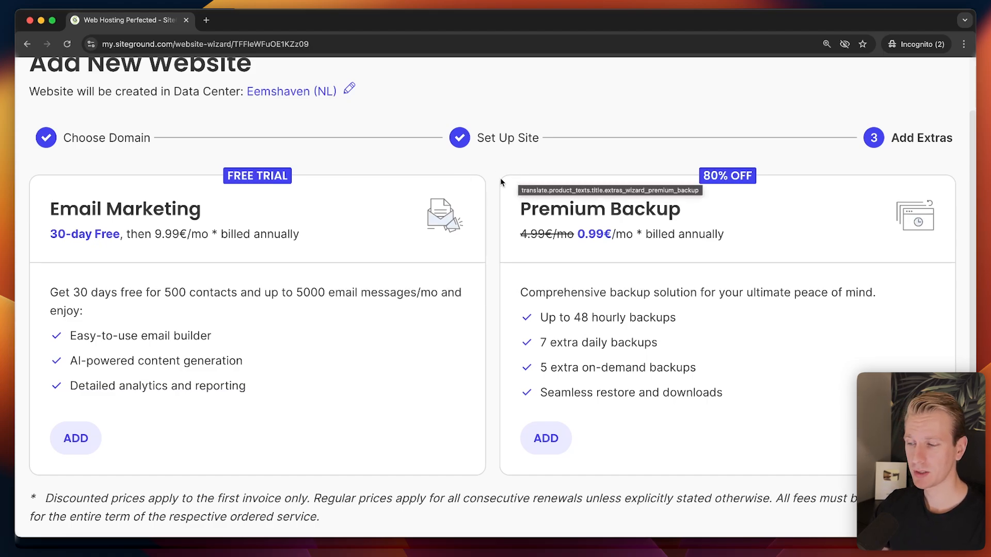
scroll(362, 193, down, 3)
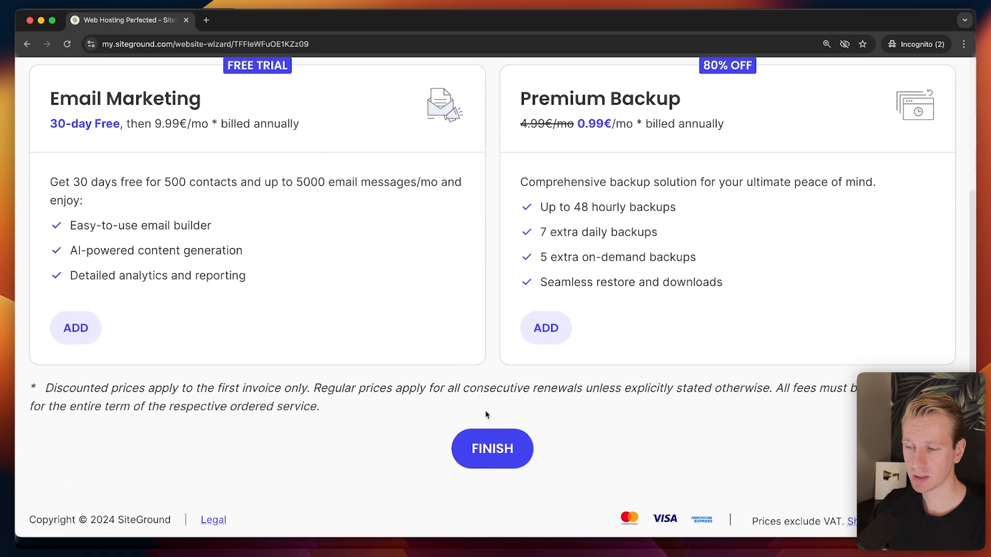
click(490, 464)
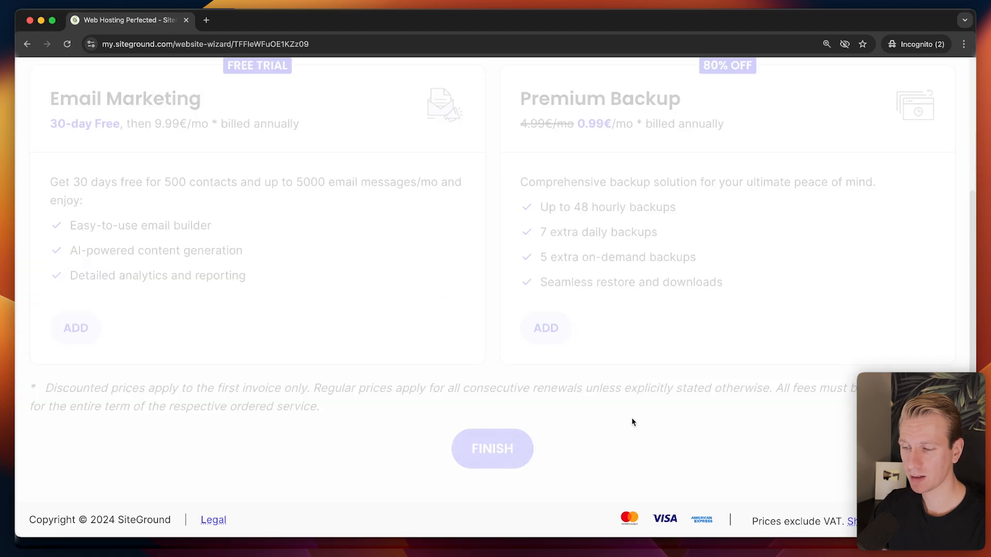
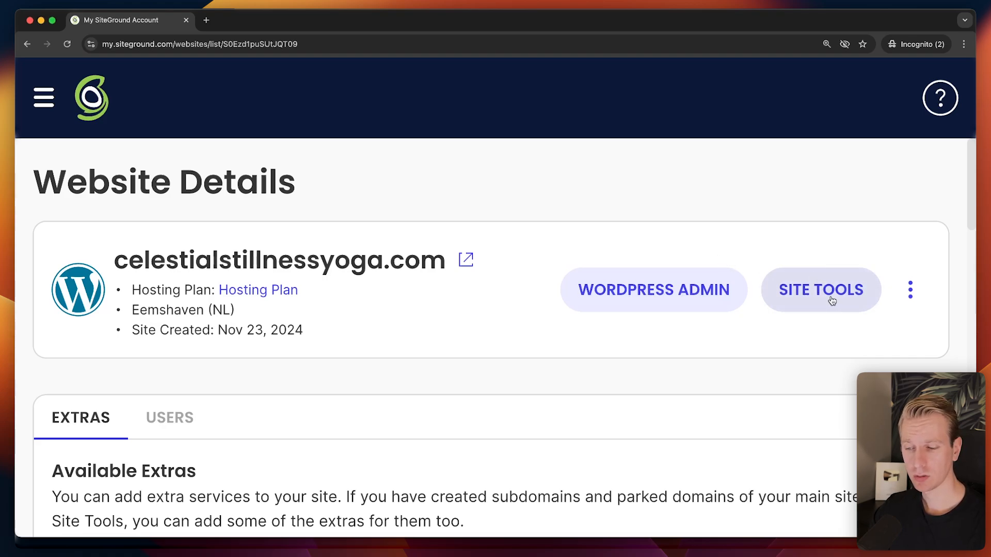
Open Site Tools for celestialstillnessyoga.com and scroll down to Site Information.
click(849, 289)
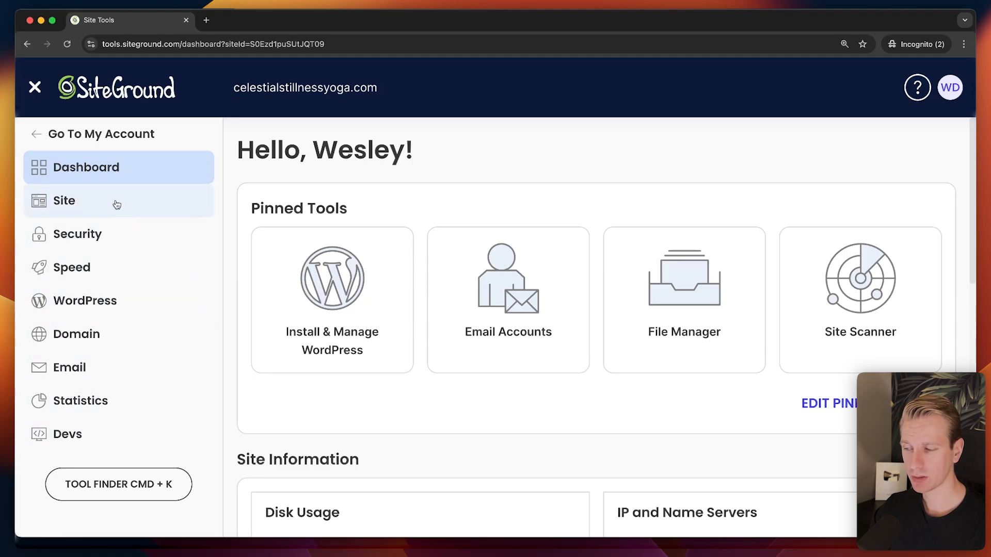
scroll(142, 190, down, 1)
scroll(466, 294, down, 5)
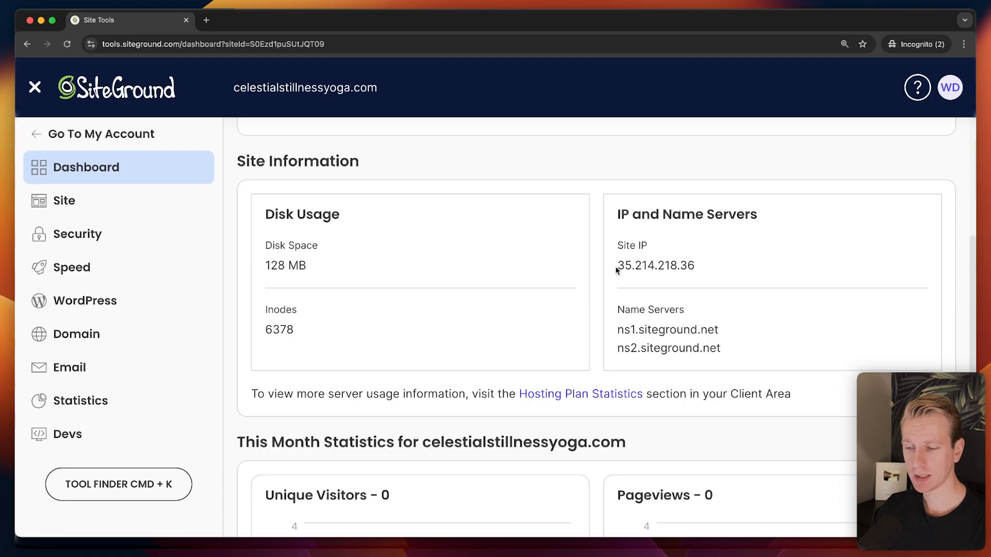
scroll(694, 270, down, 1)
scroll(694, 270, down, 1)
drag(614, 290, 726, 316)
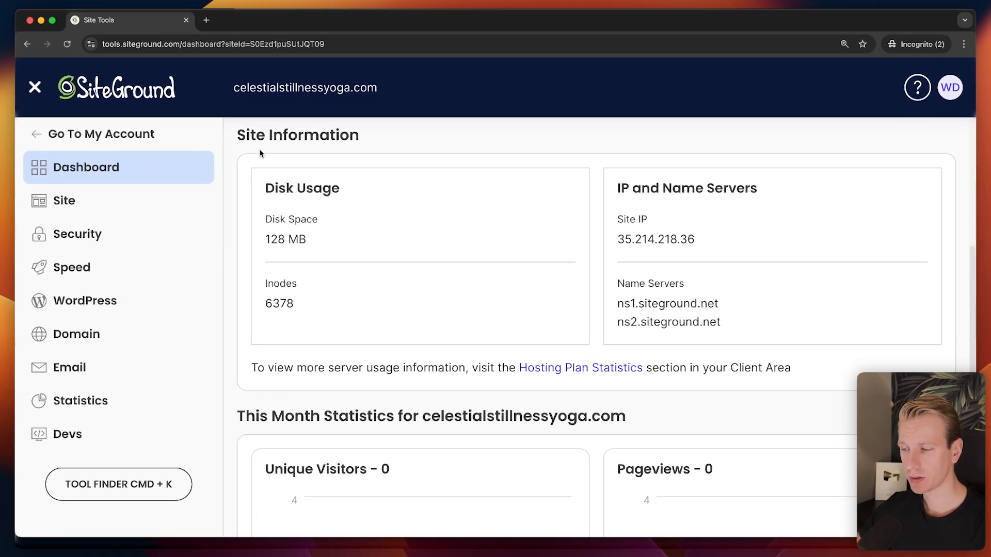
Copy the domain celestialstillnessyoga.com and load it in a new browser tab.
triple_click(314, 93)
key(super+c)
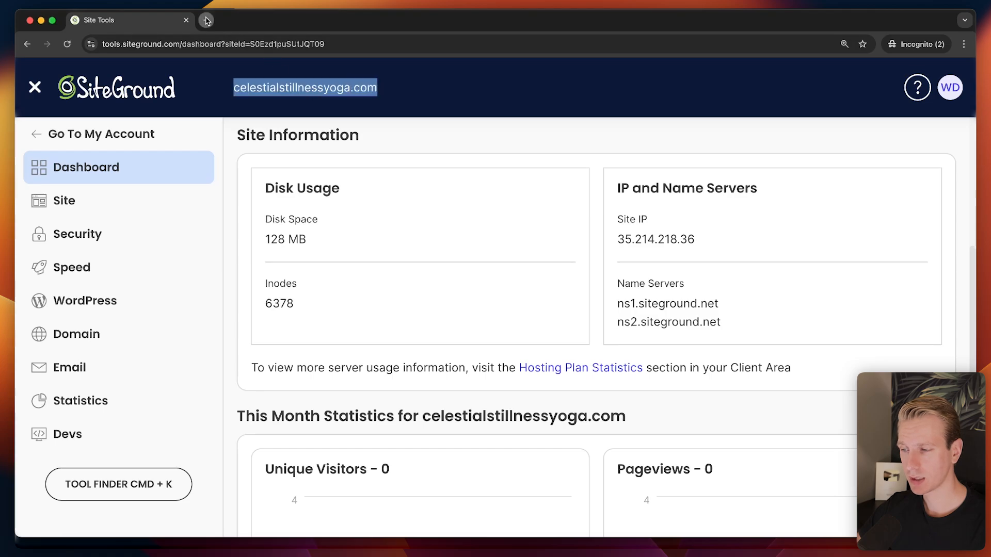
click(205, 20)
key(super+v)
key(Return)
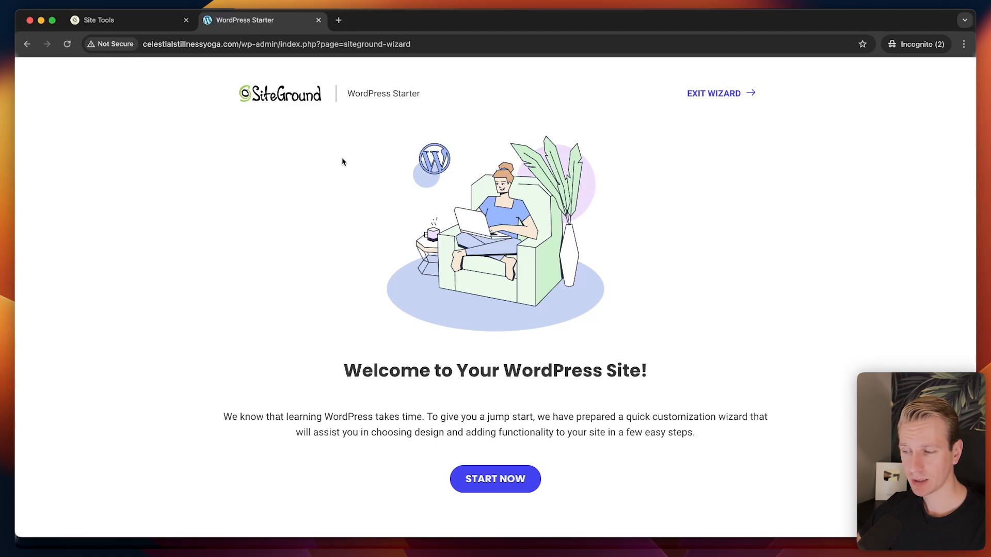
Enlarge the page, choose Health & Fitness as the topic, and select the Life Coach design.
key(super+plus)
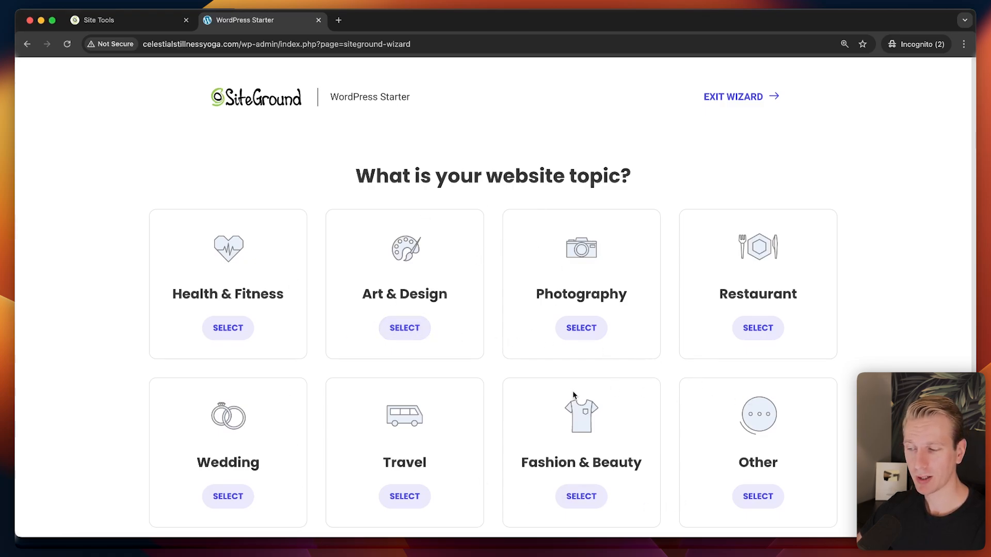
click(214, 326)
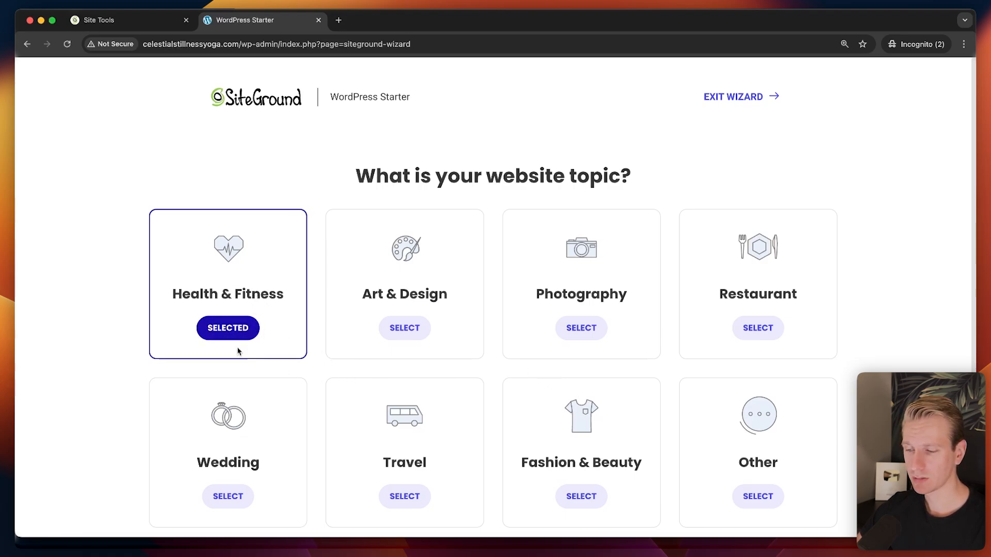
scroll(255, 341, down, 3)
click(555, 484)
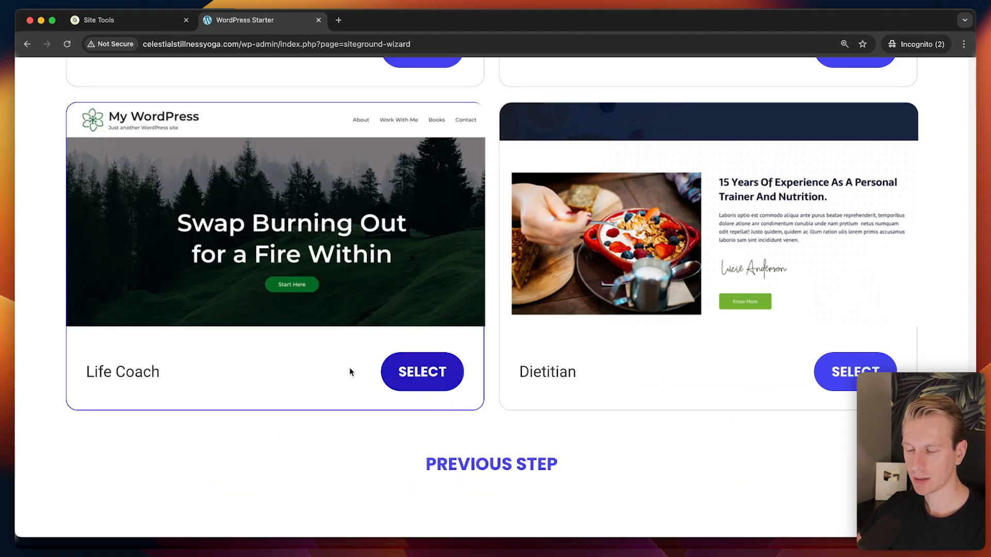
click(429, 375)
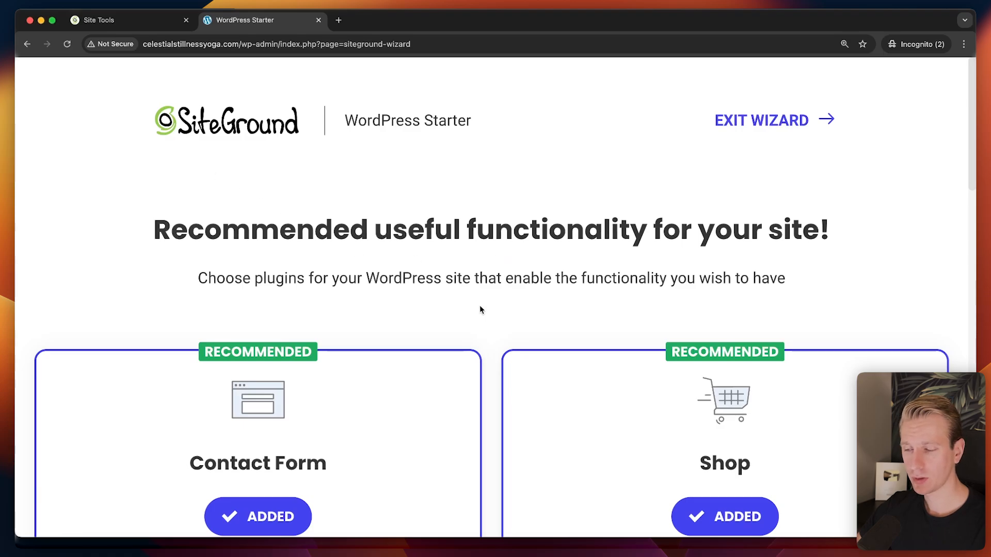
Review the Contact Form and Shop plugin cards and continue to the marketing step.
scroll(470, 228, down, 3)
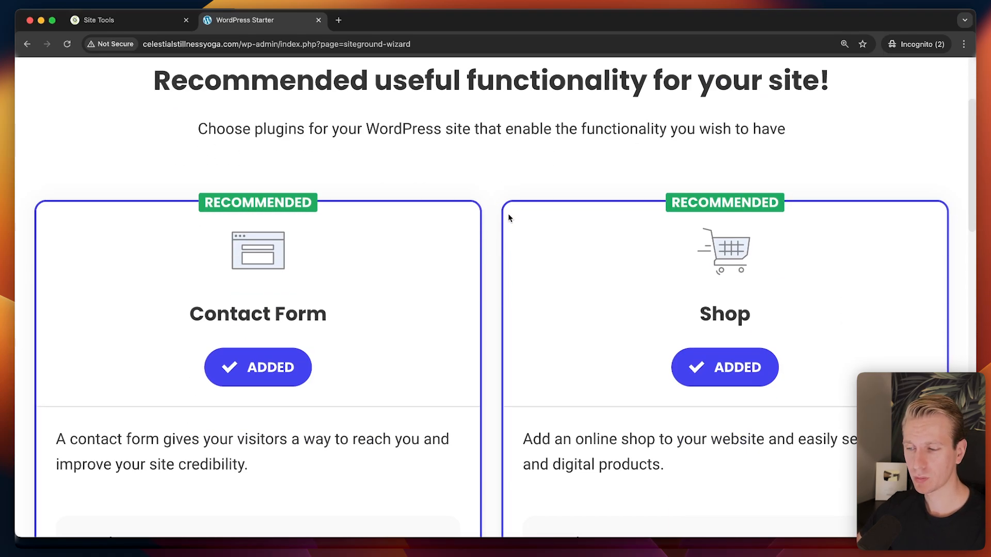
scroll(480, 214, down, 1)
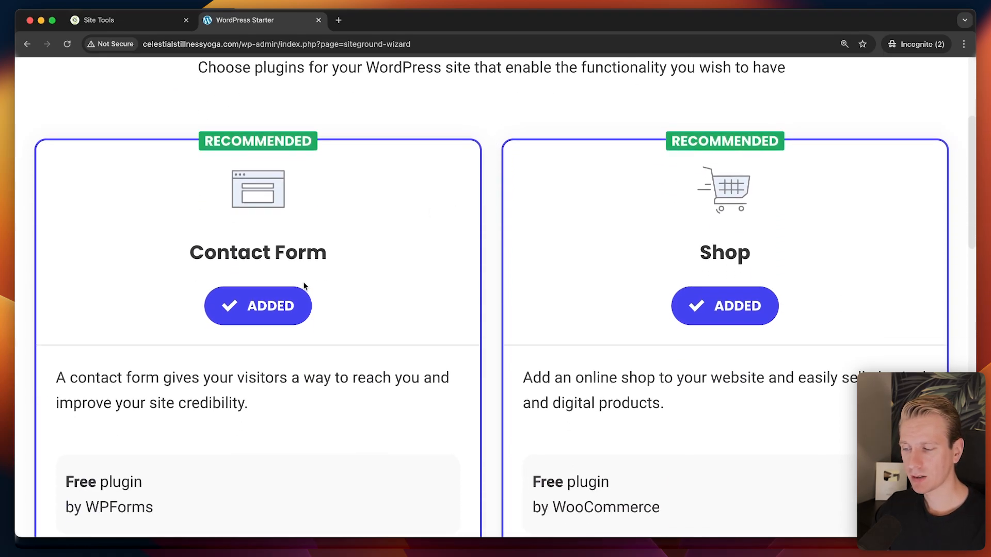
scroll(478, 235, down, 1)
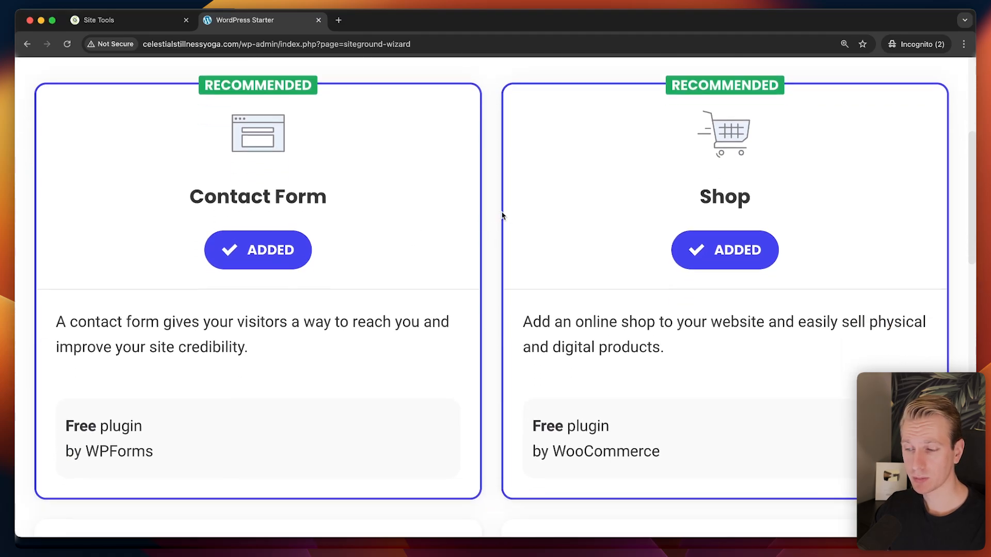
scroll(488, 212, down, 1)
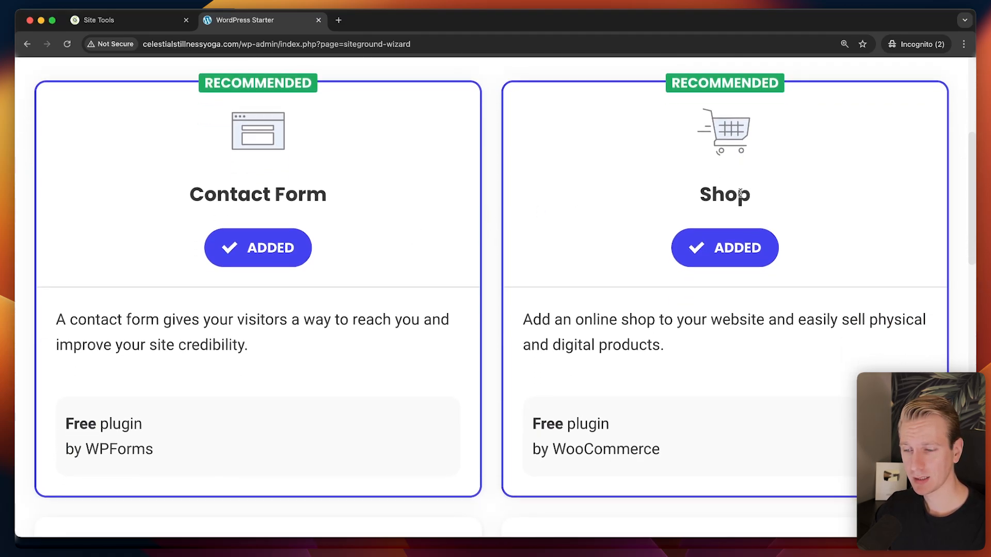
scroll(670, 238, up, 1)
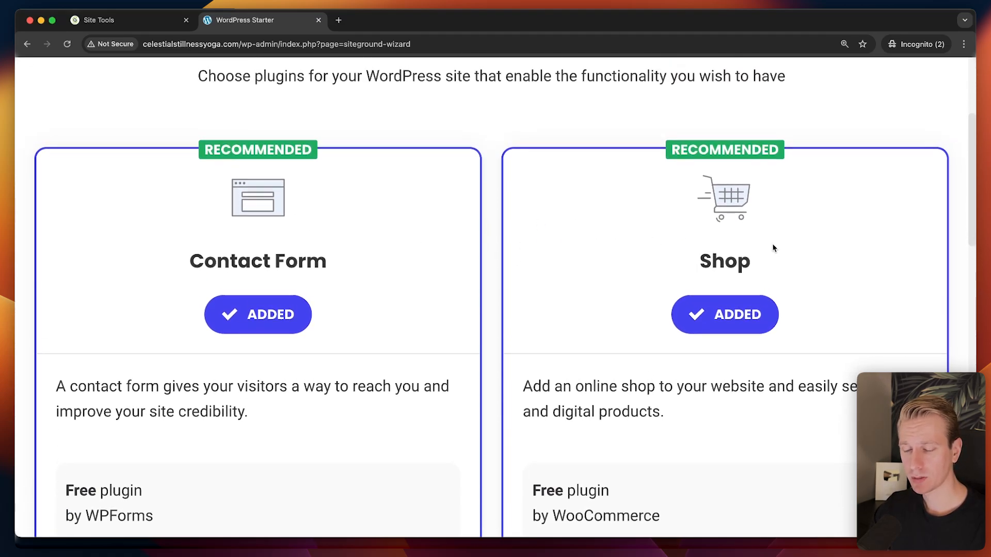
scroll(664, 289, down, 3)
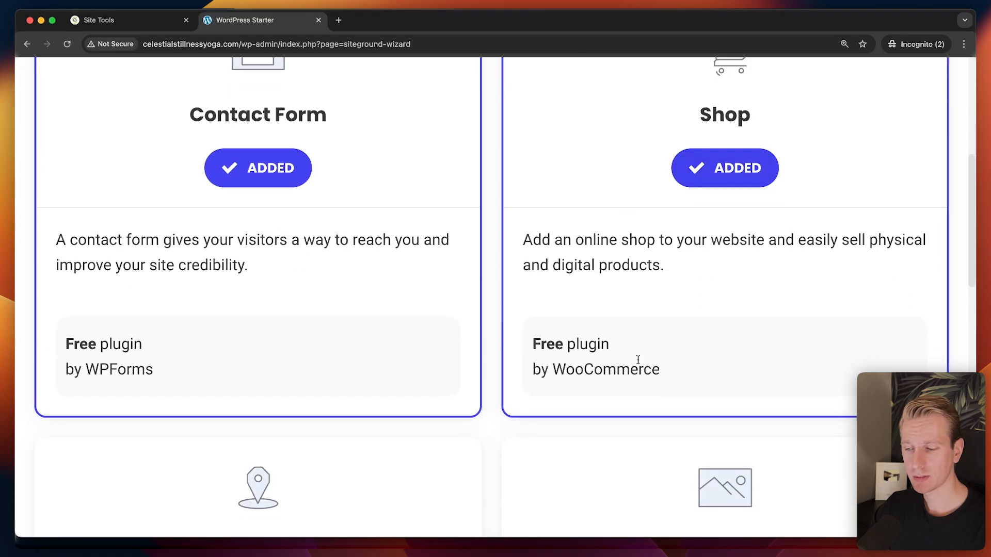
scroll(524, 265, down, 9)
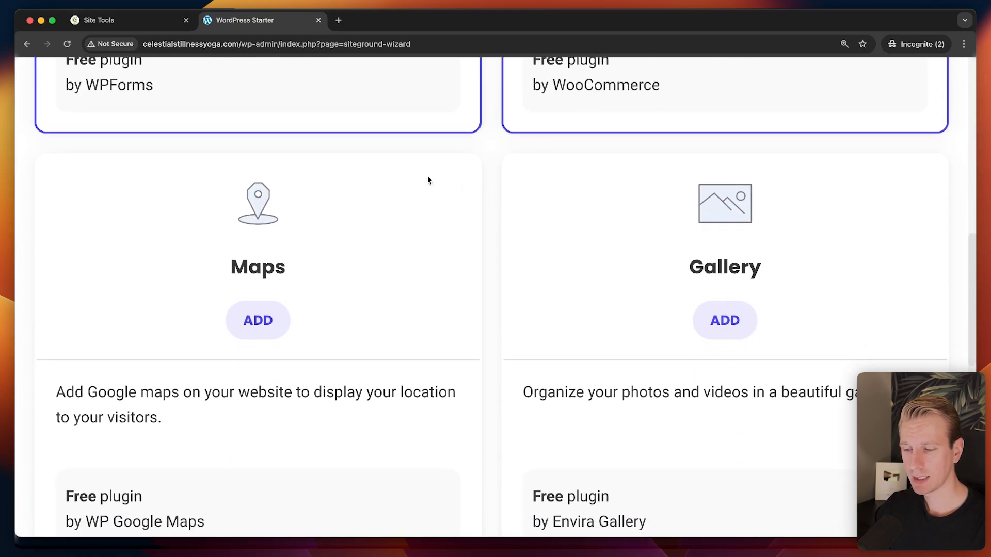
scroll(506, 282, down, 7)
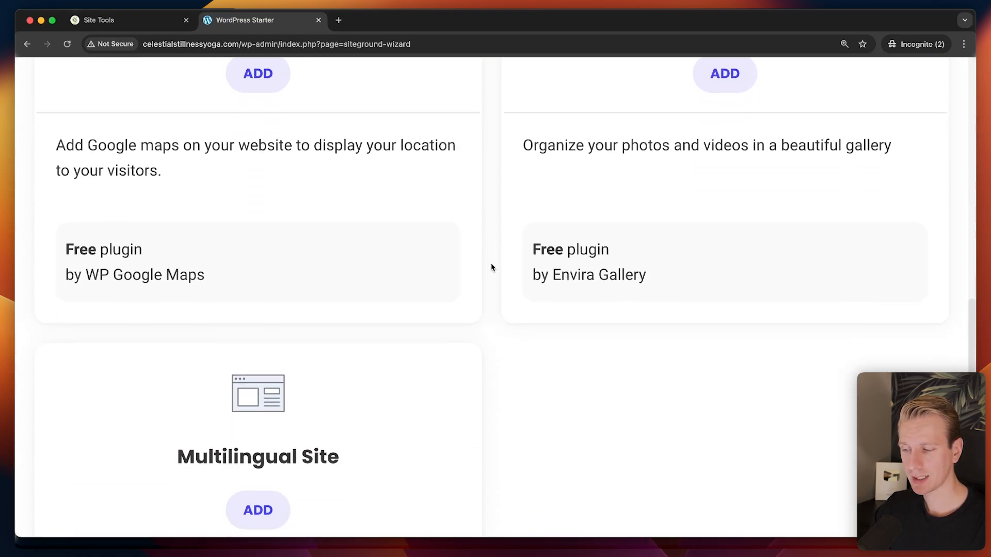
scroll(514, 286, up, 20)
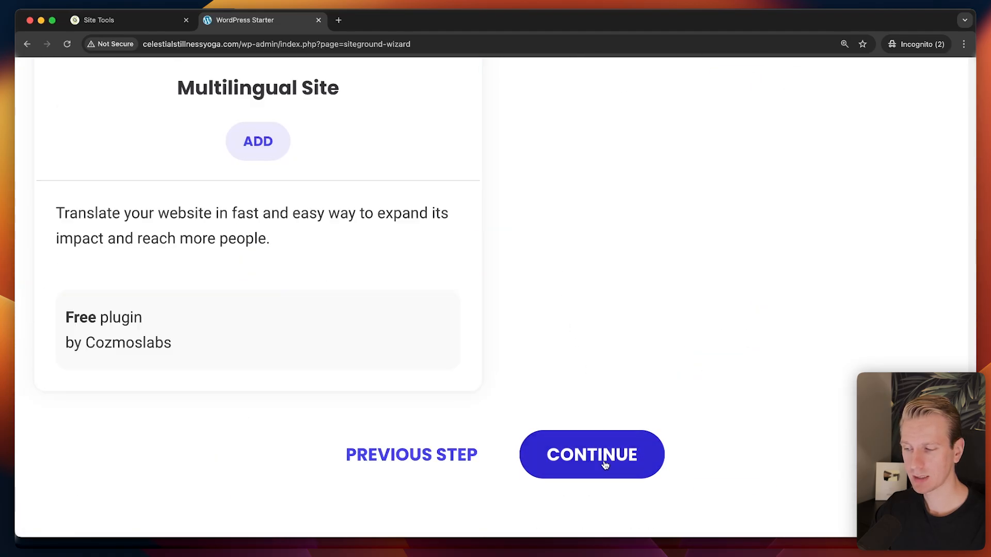
click(605, 465)
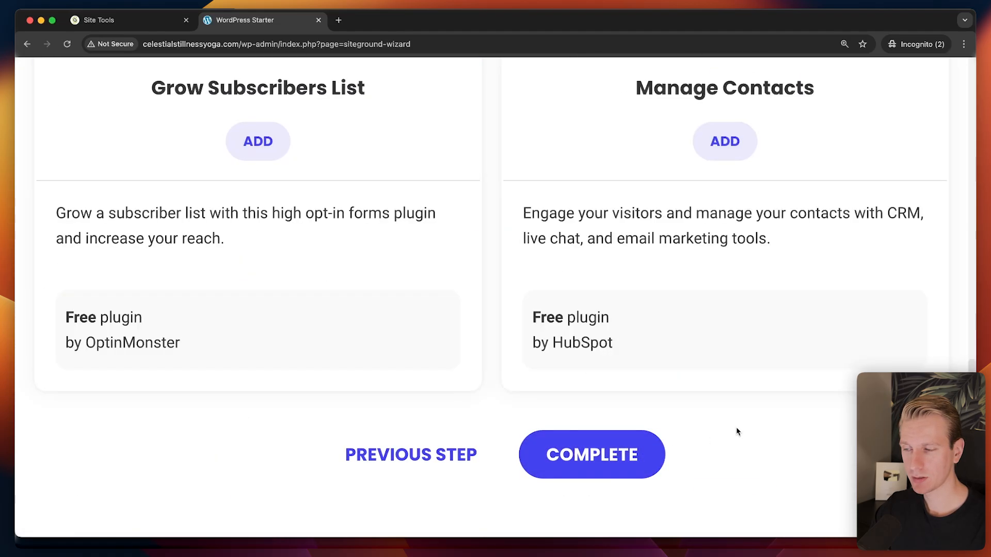
Scroll through the marketing plugins step and complete the wizard to start installation.
scroll(469, 338, up, 16)
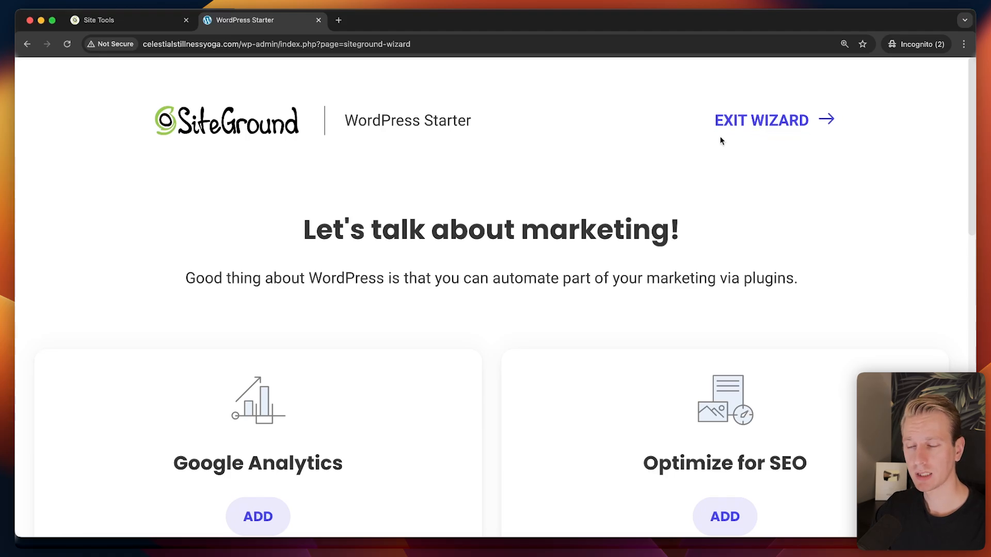
scroll(498, 264, down, 5)
scroll(508, 215, down, 8)
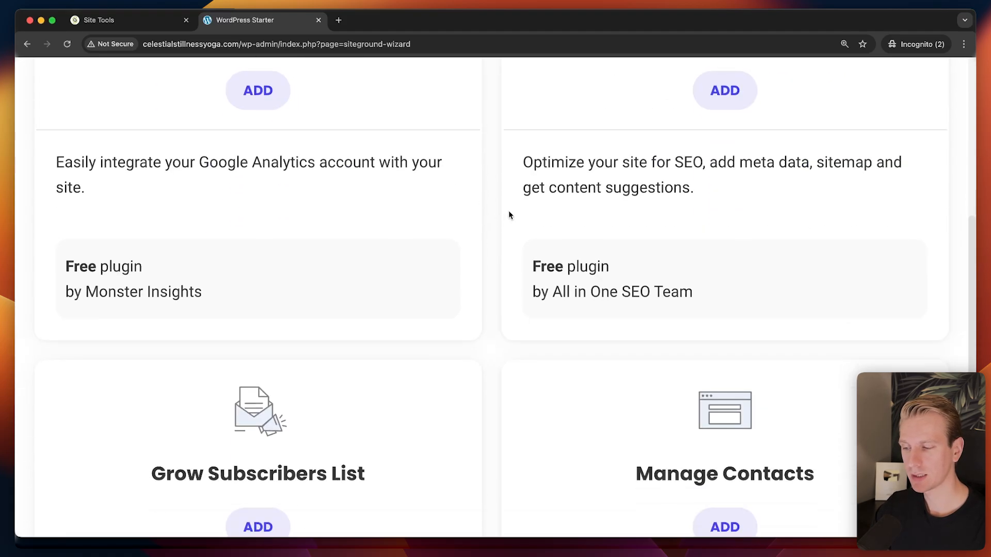
scroll(508, 214, down, 3)
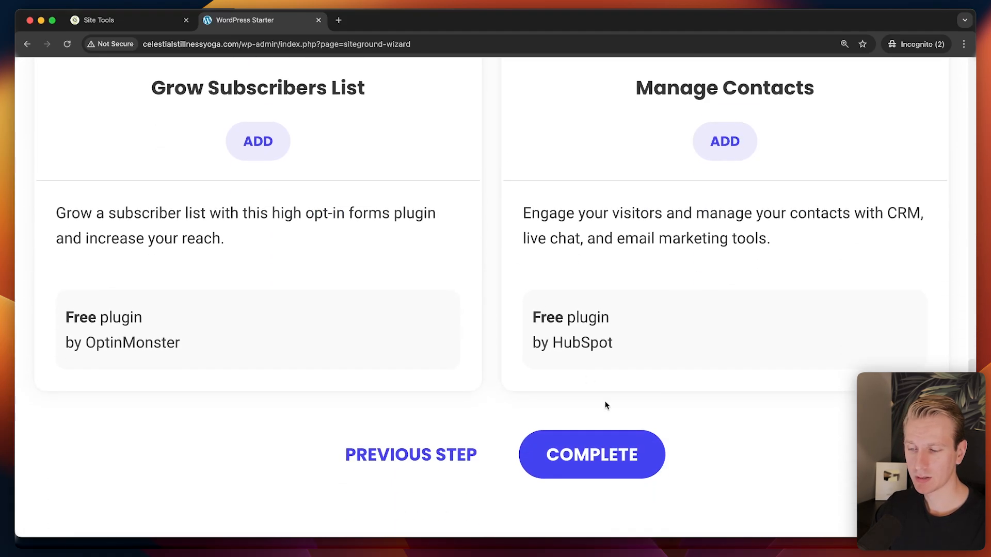
click(625, 453)
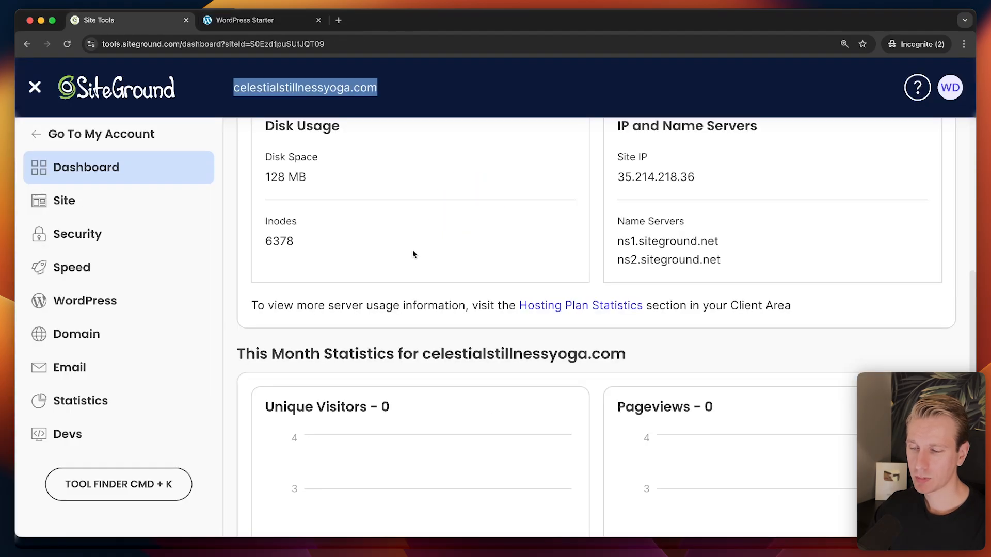
Scroll the Site Tools dashboard to This Month Statistics and check the zero pageviews count.
scroll(412, 252, down, 3)
click(422, 253)
scroll(464, 242, down, 2)
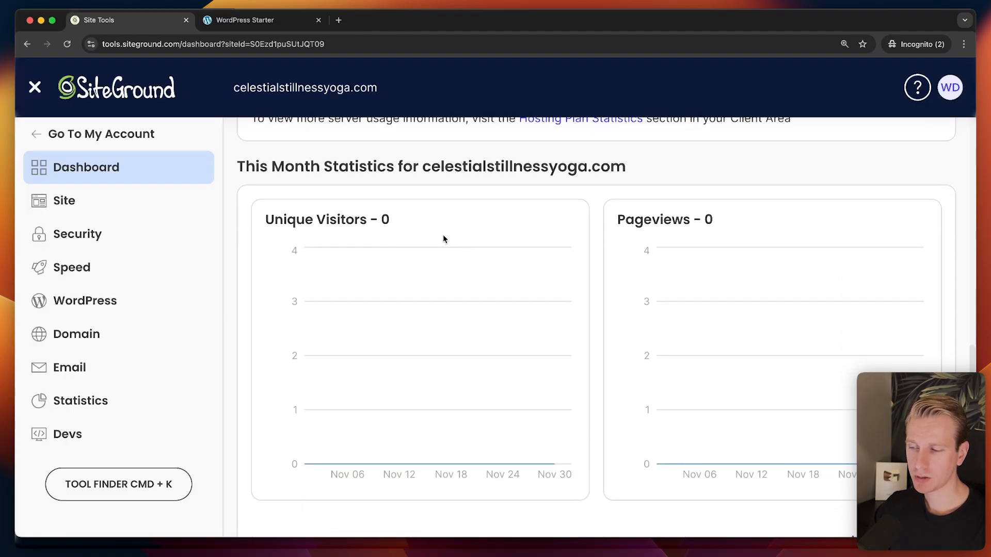
scroll(564, 209, down, 2)
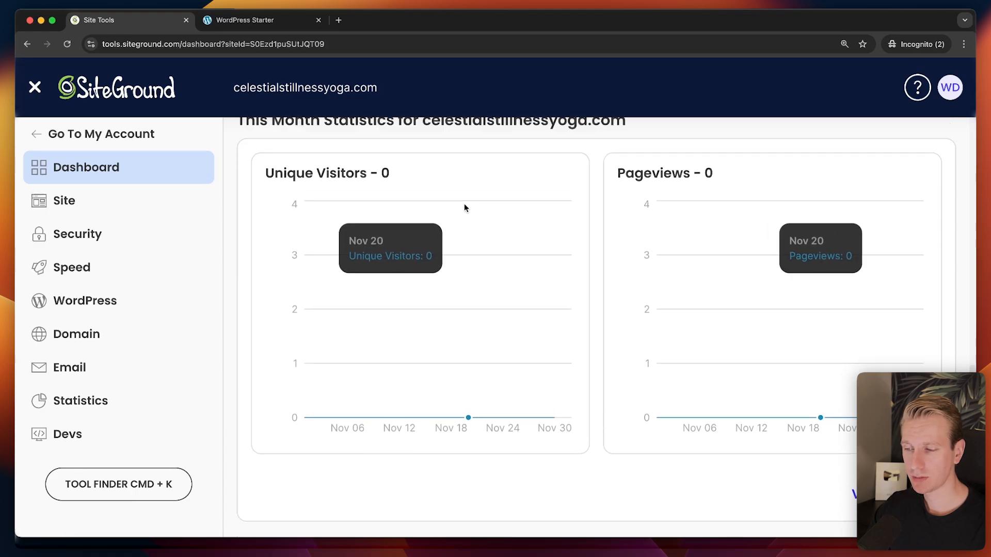
scroll(463, 208, up, 1)
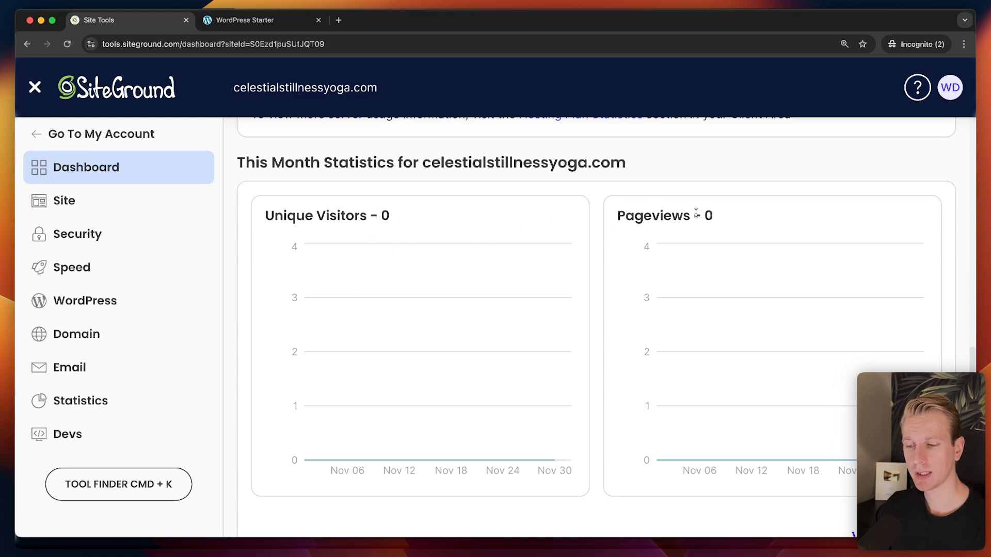
drag(705, 213, 721, 221)
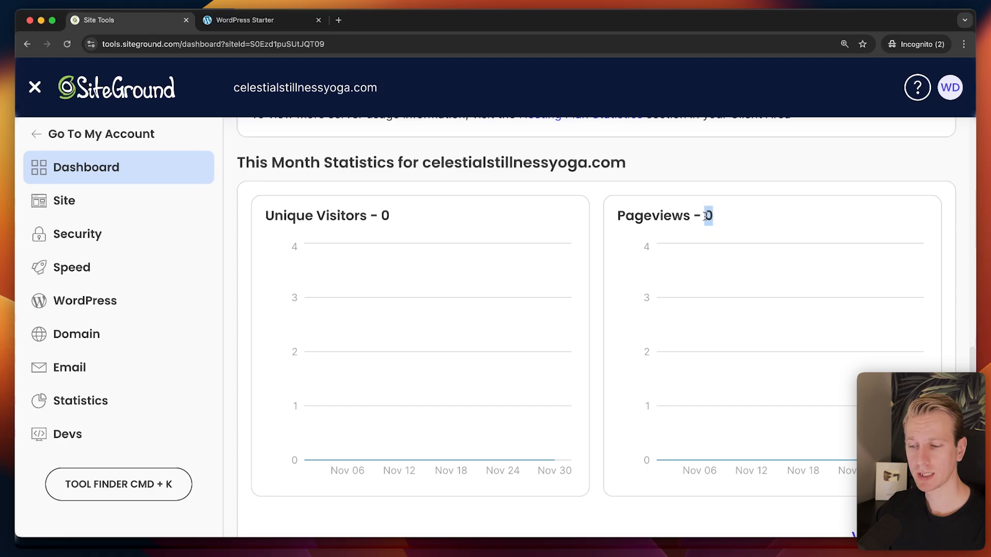
scroll(596, 212, down, 1)
Open the full traffic statistics and browse the Sources and Behaviour reports.
click(889, 475)
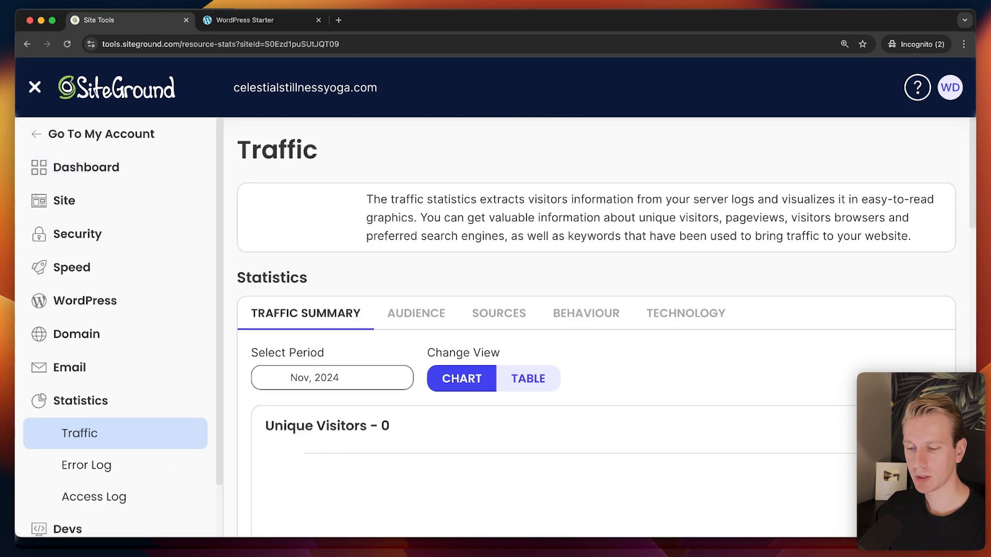
scroll(574, 305, down, 3)
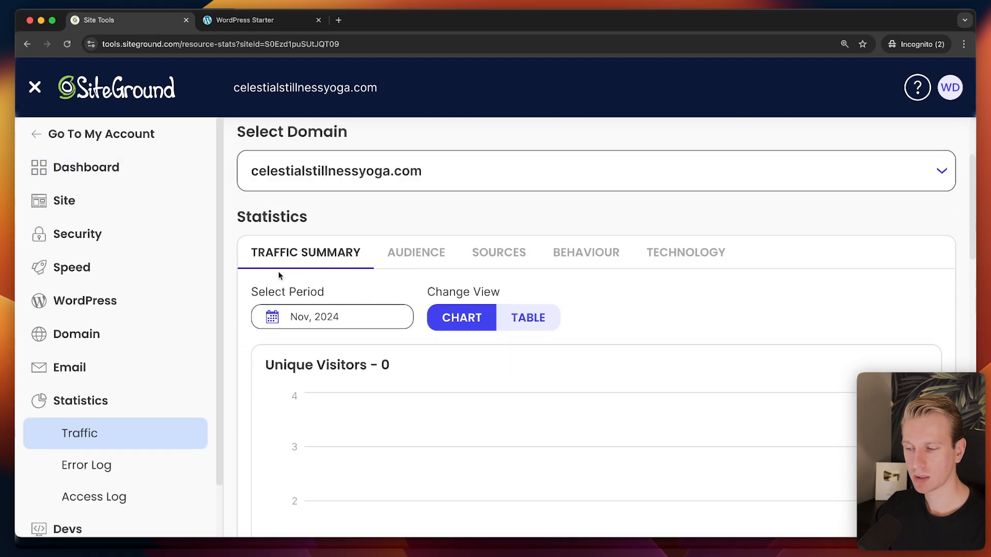
scroll(258, 275, down, 3)
scroll(230, 278, up, 2)
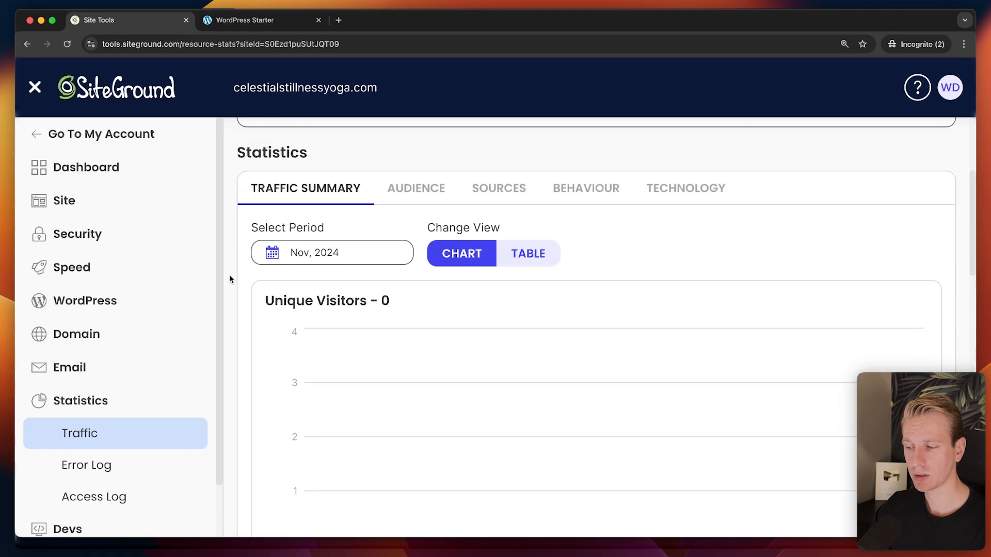
click(503, 201)
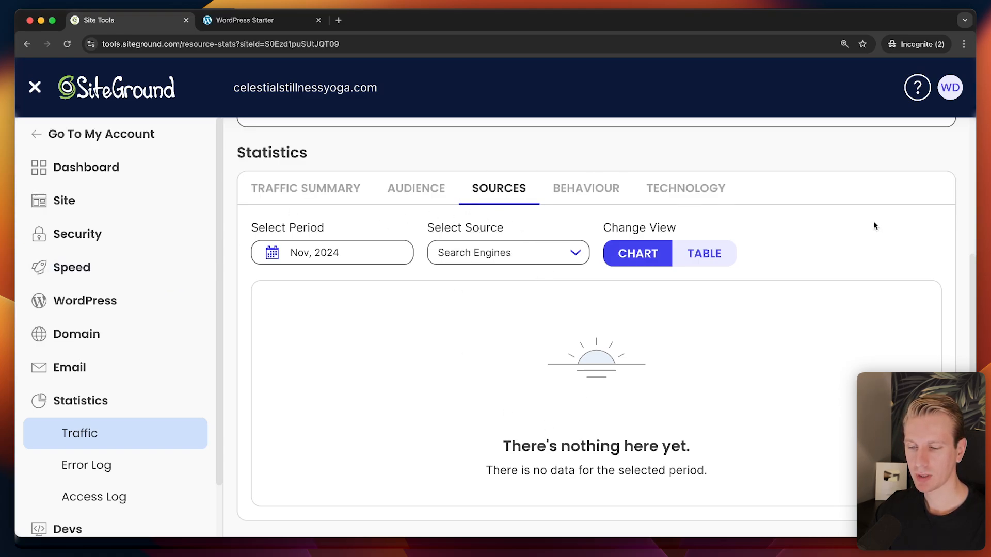
click(587, 189)
click(511, 253)
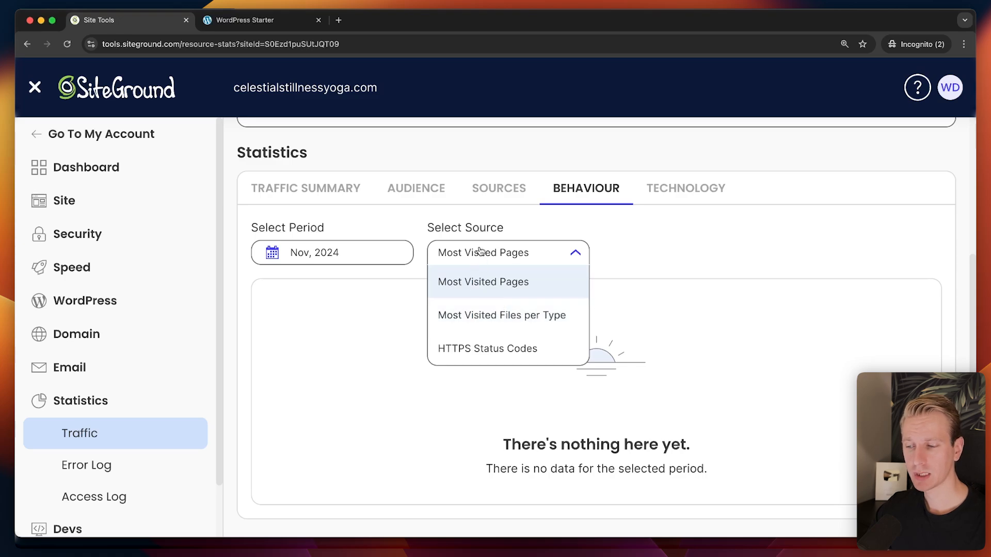
click(513, 190)
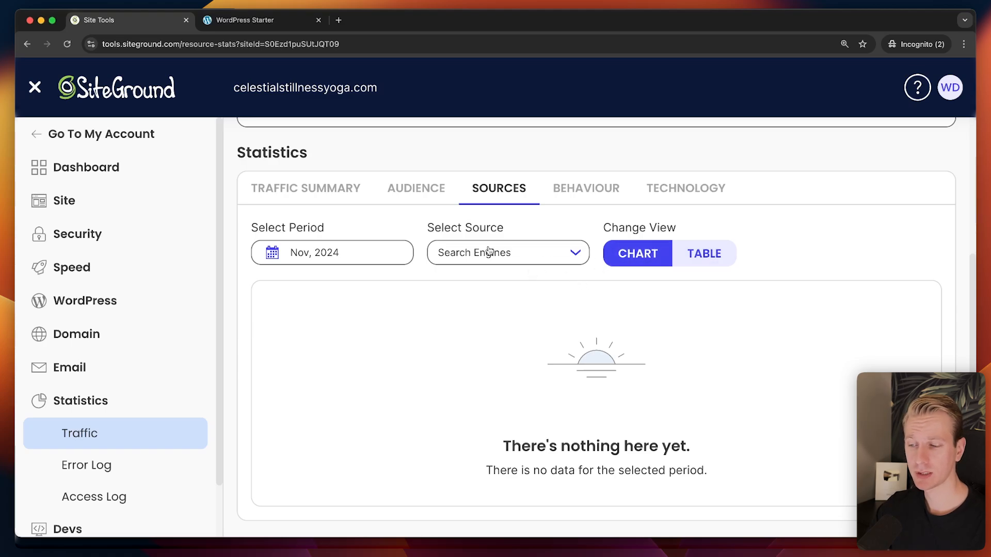
View the Audience tab, then scroll the Traffic Summary charts showing 0 unique visitors.
click(425, 192)
click(351, 245)
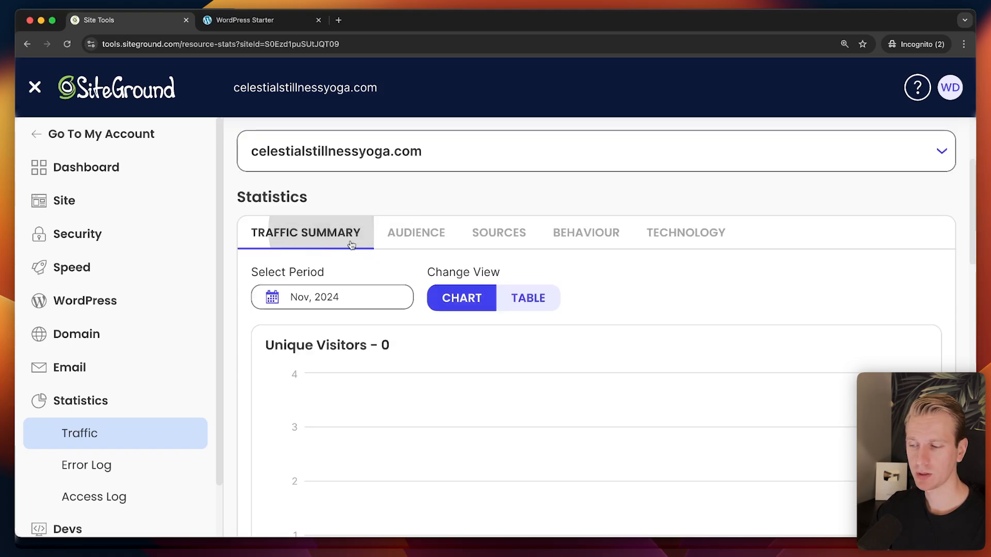
scroll(675, 354, down, 2)
scroll(681, 307, down, 3)
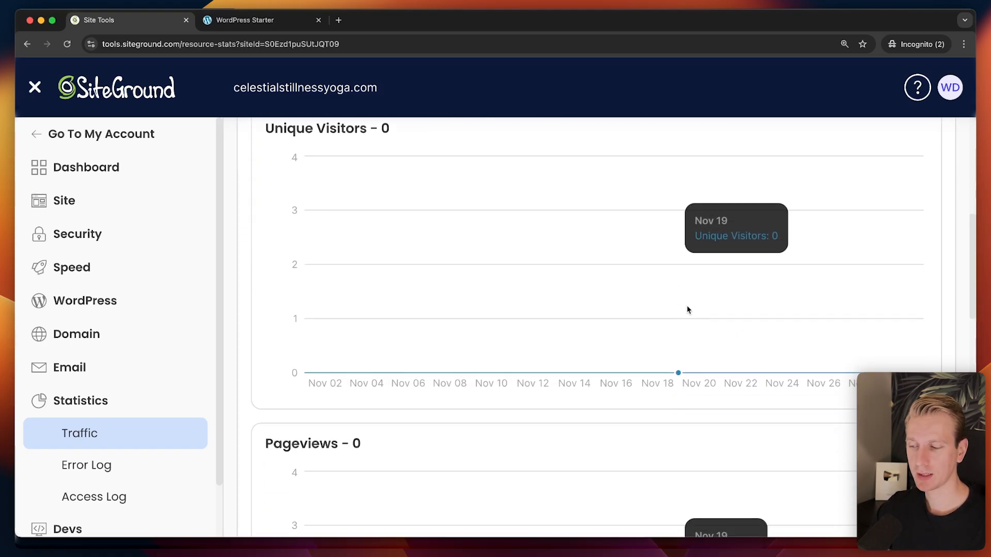
scroll(686, 309, up, 5)
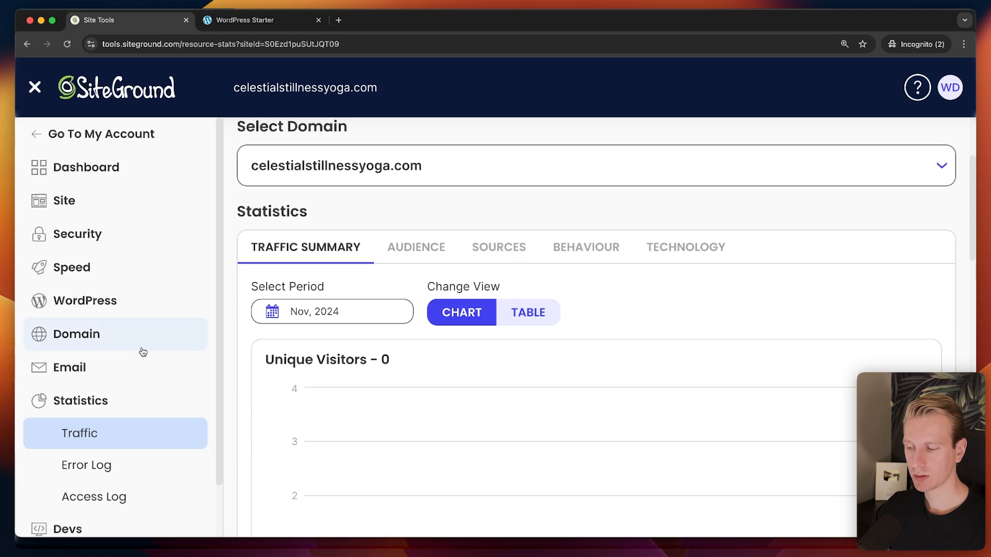
scroll(143, 352, down, 2)
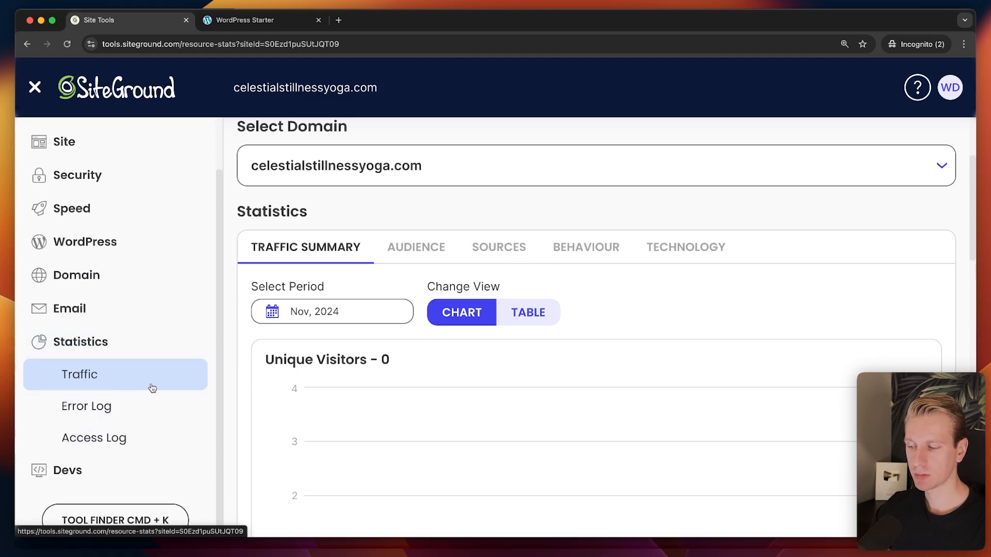
In the WordPress Starter tab, zoom out to 125% and open the live Life Coach site.
key(ctrl+Tab)
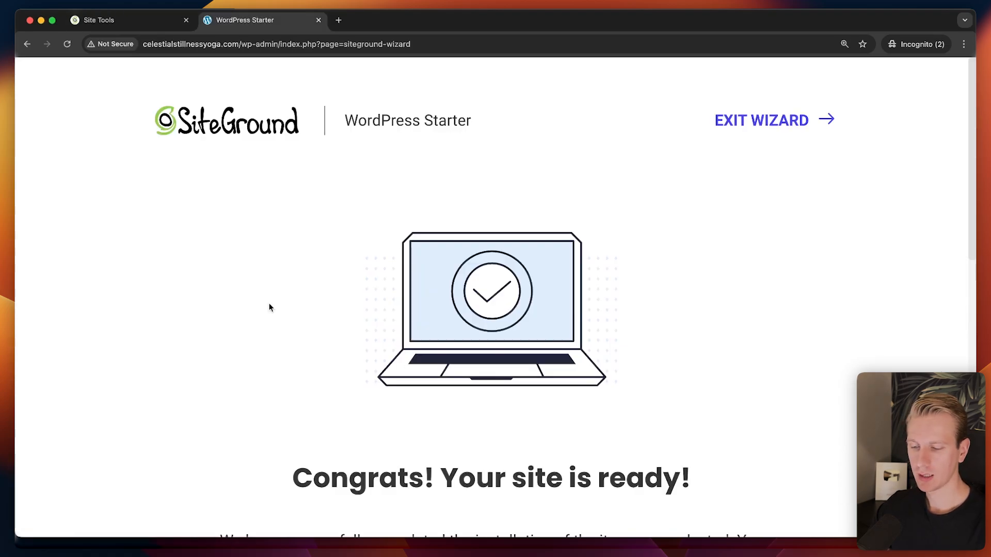
key(super+minus)
key(super+minus)
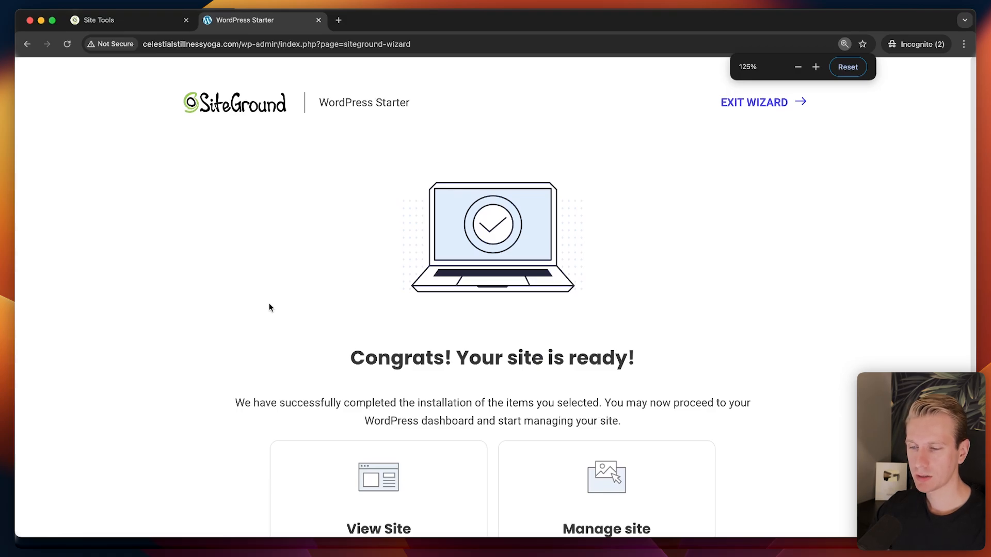
scroll(698, 276, down, 3)
click(378, 493)
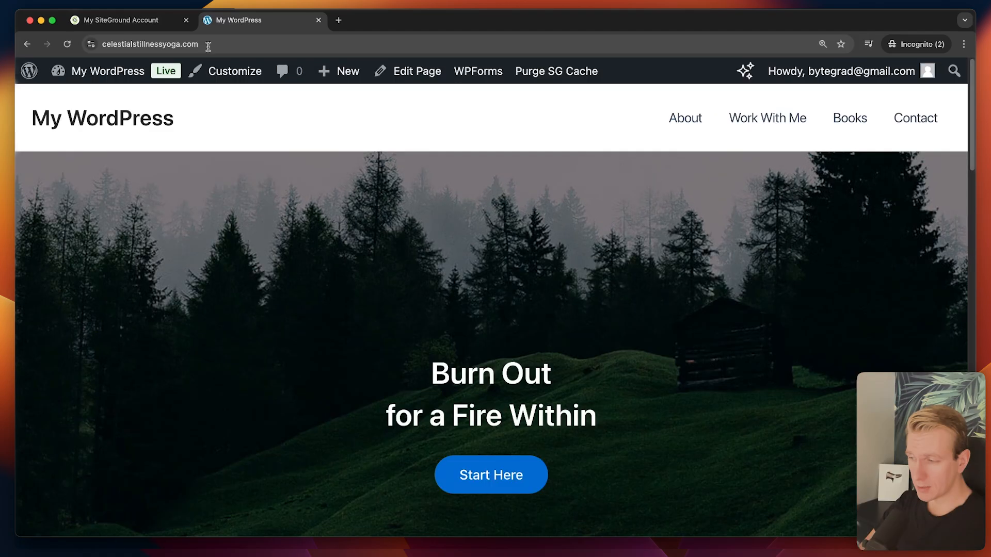
click(147, 47)
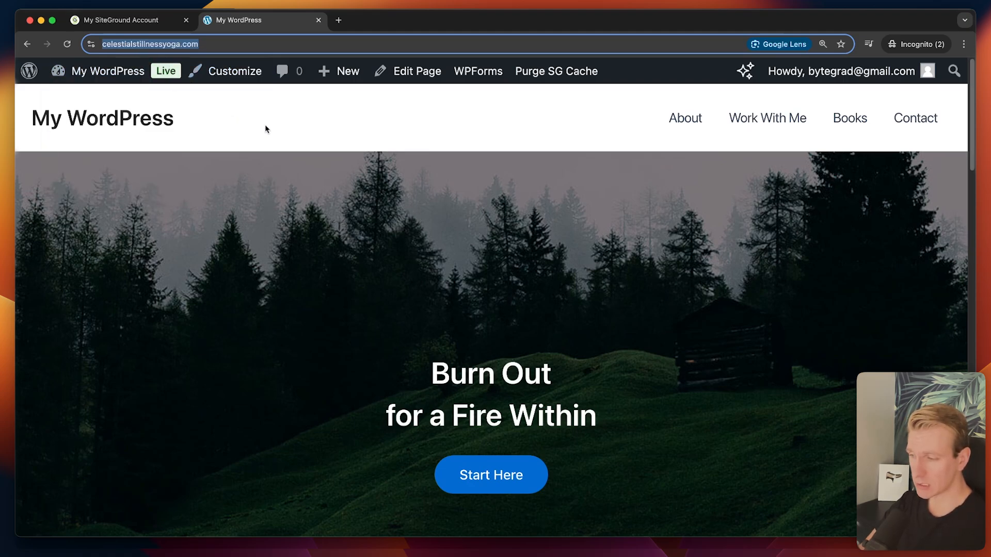
Back in Site Tools, select the ns1/ns2.siteground.net name servers on the dashboard.
click(166, 27)
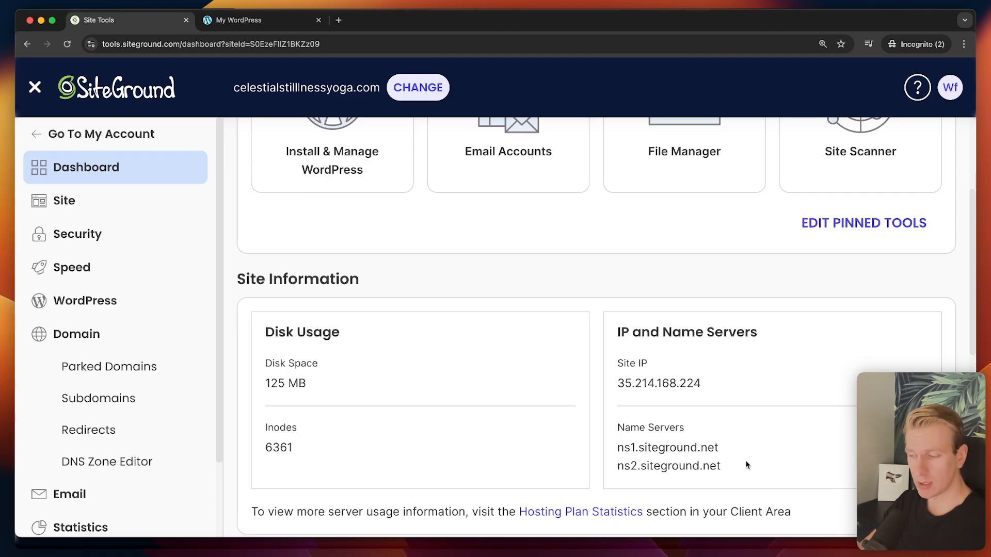
drag(728, 467, 618, 453)
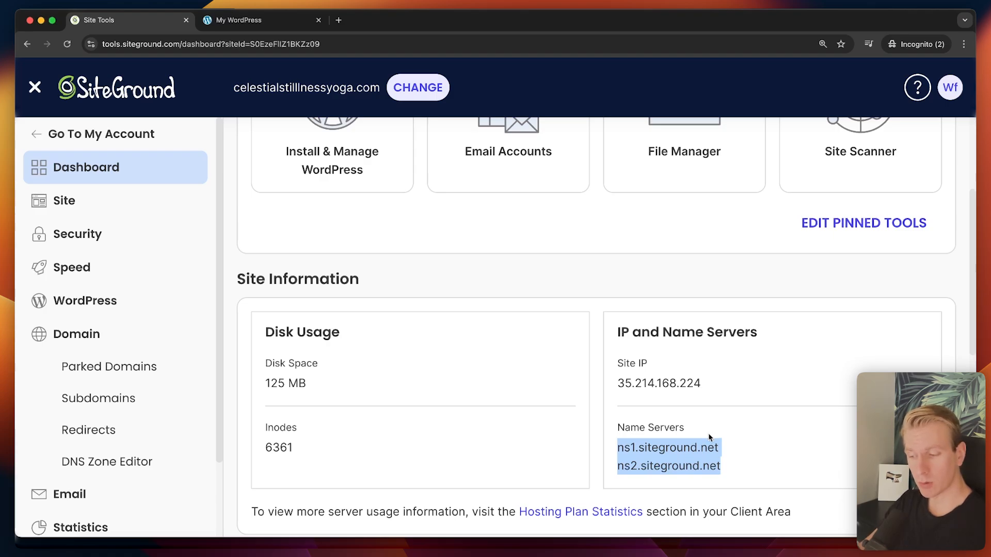
drag(739, 464, 610, 449)
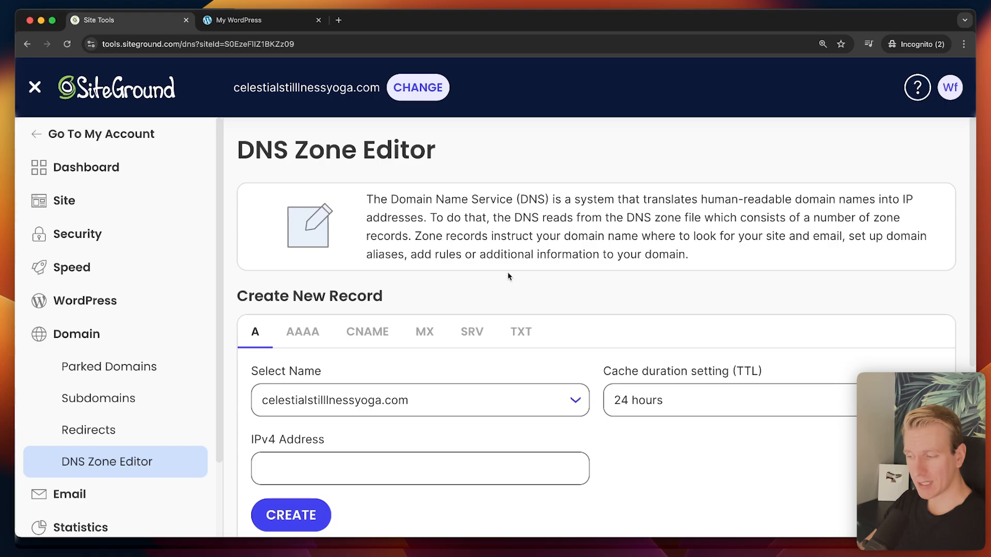
Scroll through the Manage DNS Records table and back up to the top.
scroll(619, 258, down, 1)
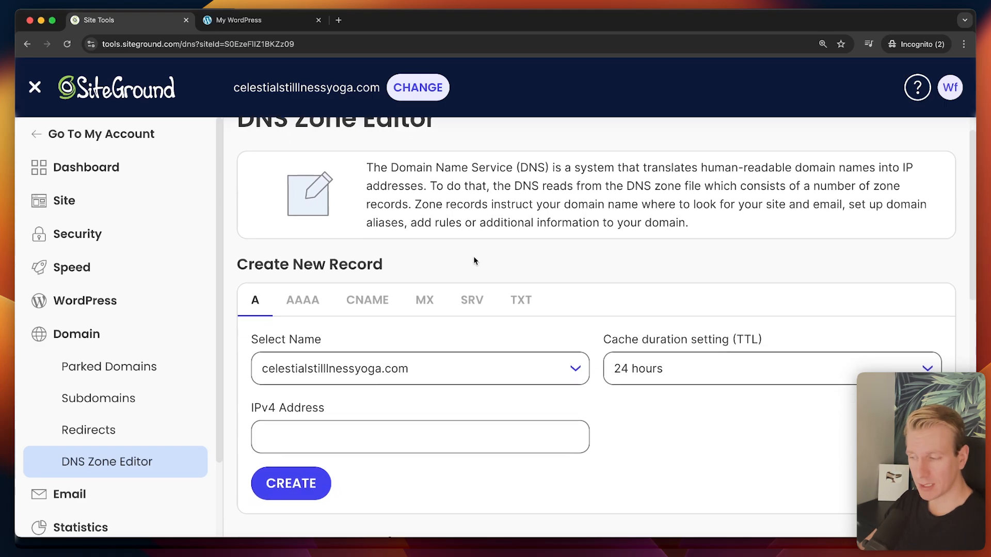
scroll(612, 266, down, 3)
scroll(638, 359, down, 9)
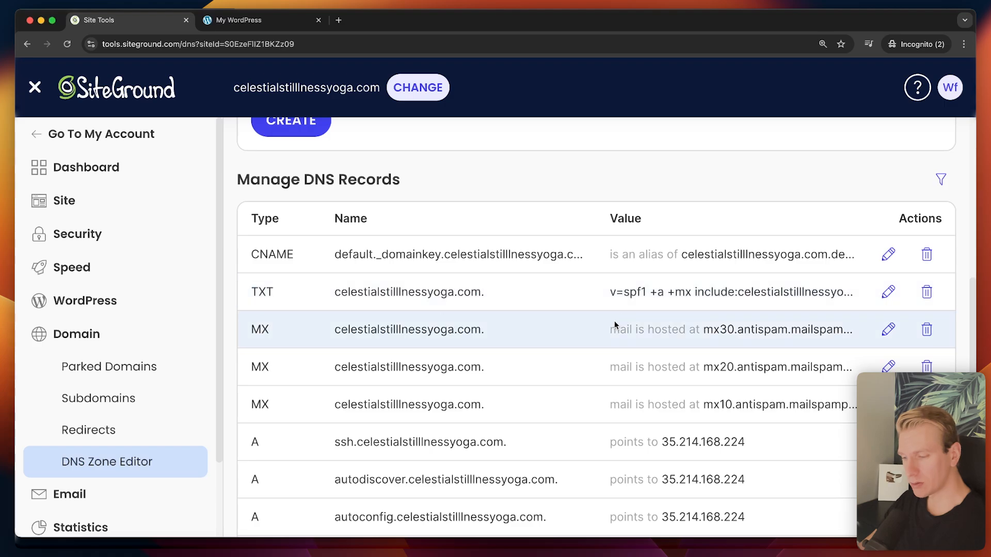
scroll(542, 335, down, 2)
scroll(552, 343, up, 4)
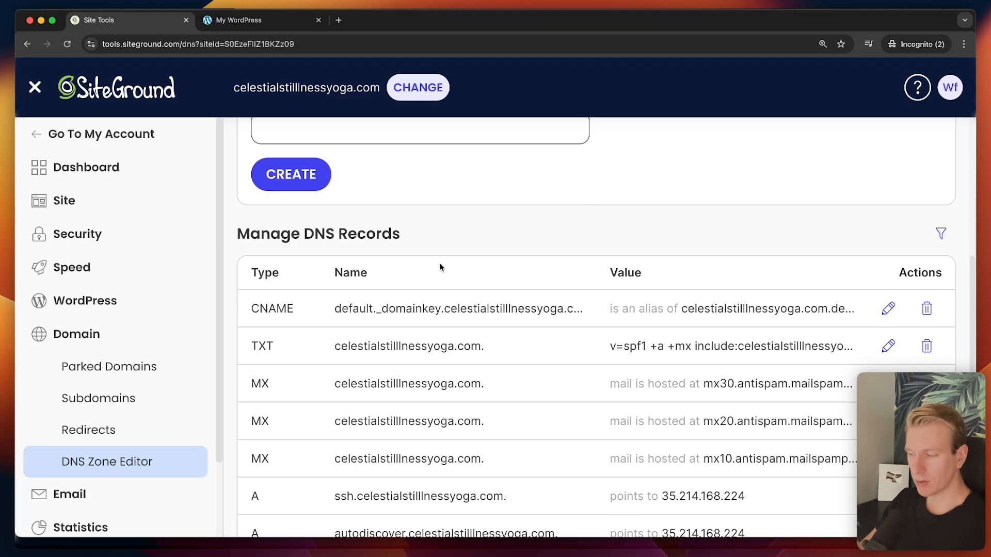
scroll(468, 261, up, 2)
scroll(509, 270, up, 4)
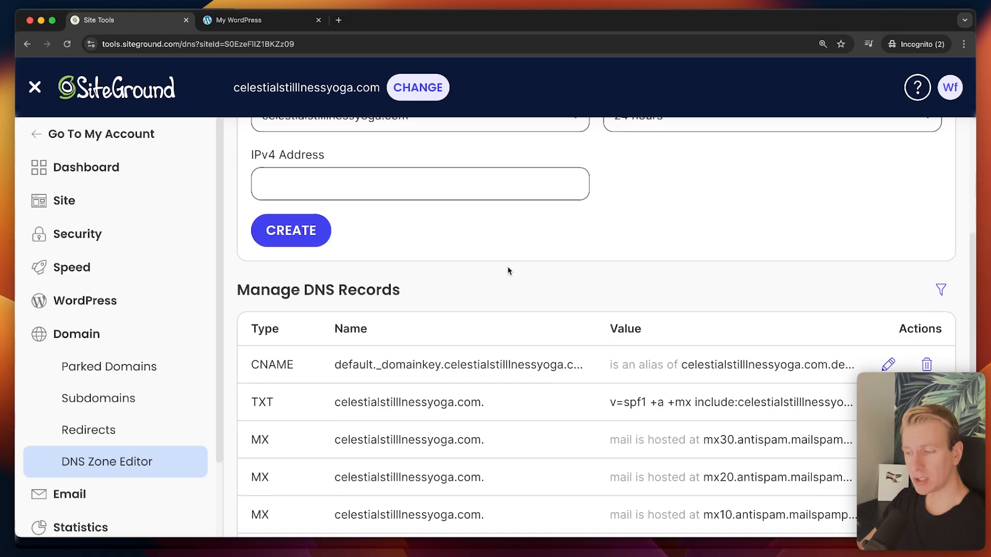
scroll(651, 263, up, 10)
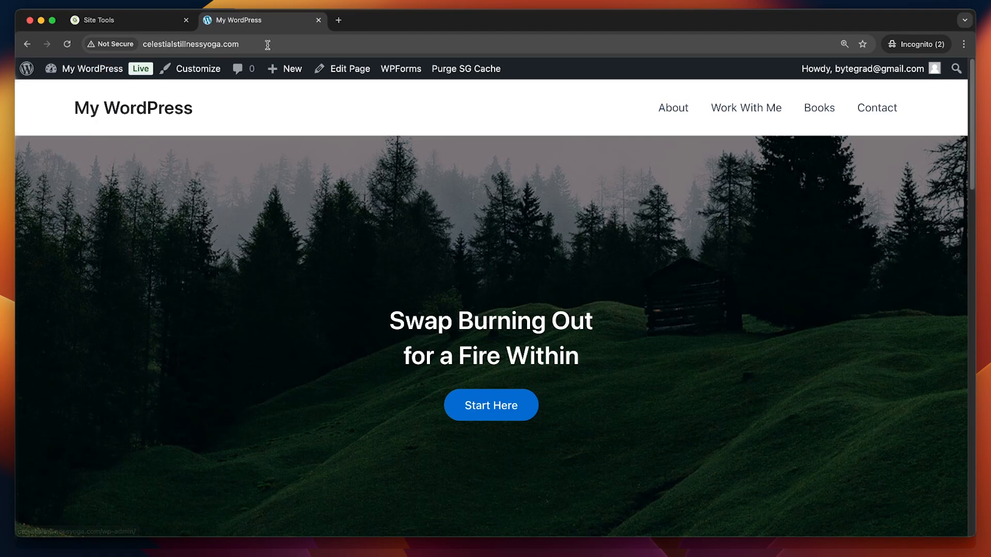
Install a Let's Encrypt certificate for celestialstillnessyoga.com in the SSL Manager.
click(138, 21)
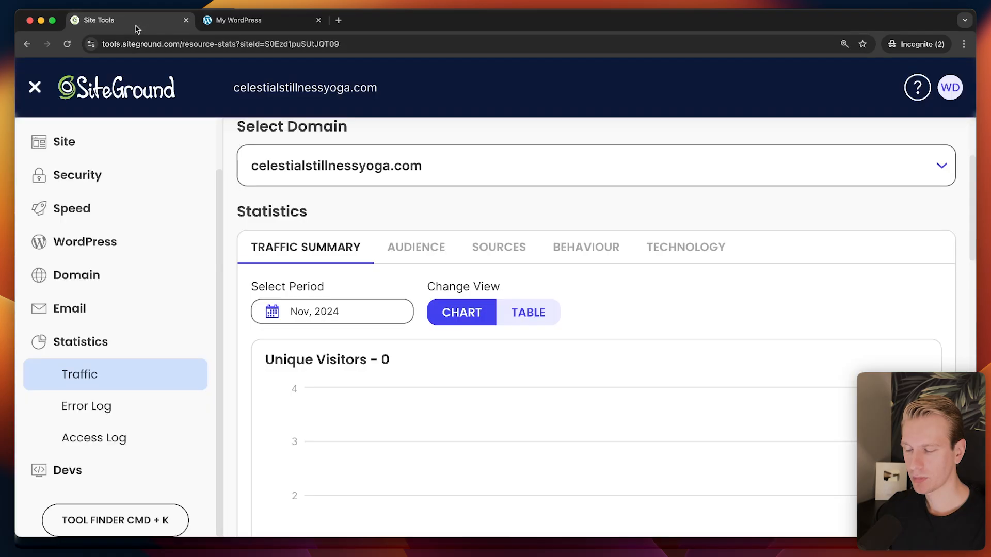
scroll(69, 321, up, 3)
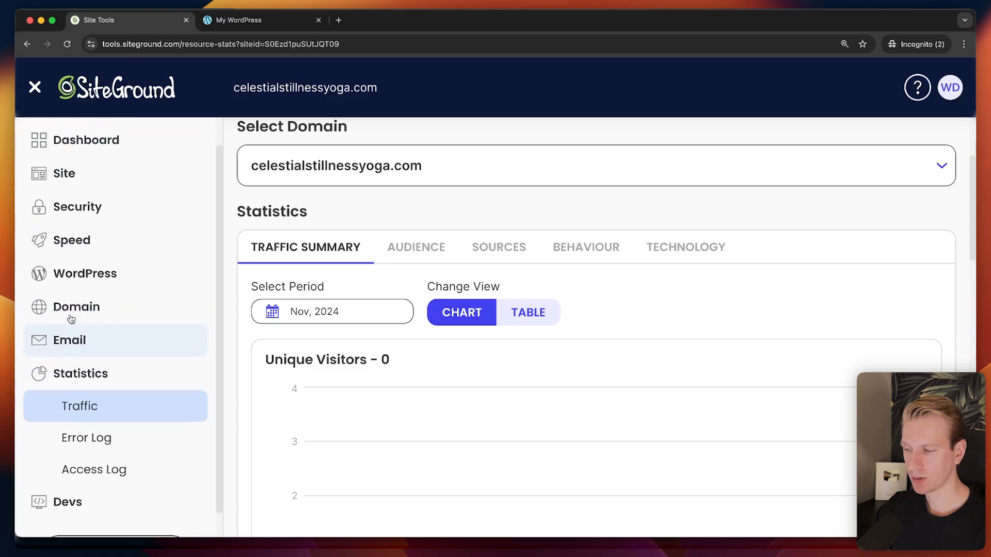
click(70, 240)
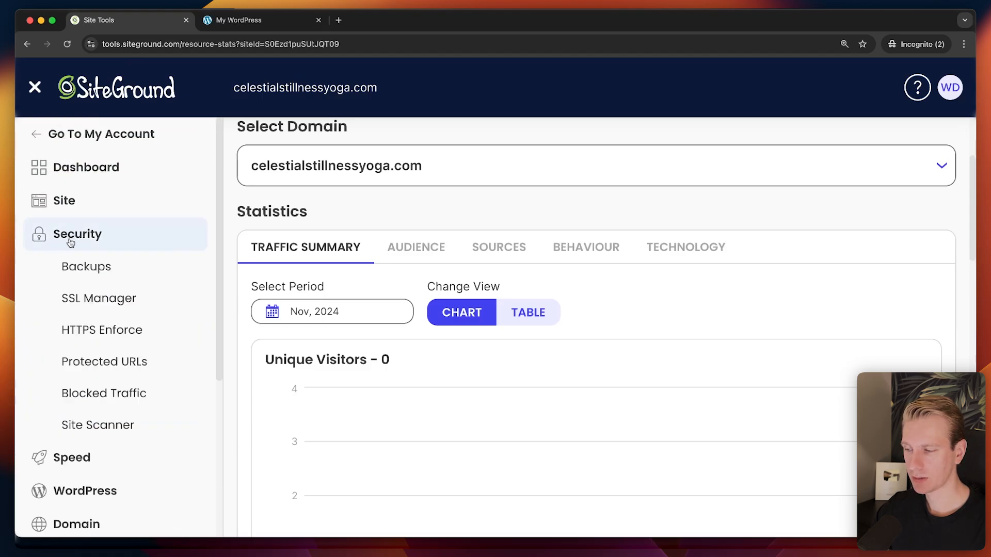
click(112, 300)
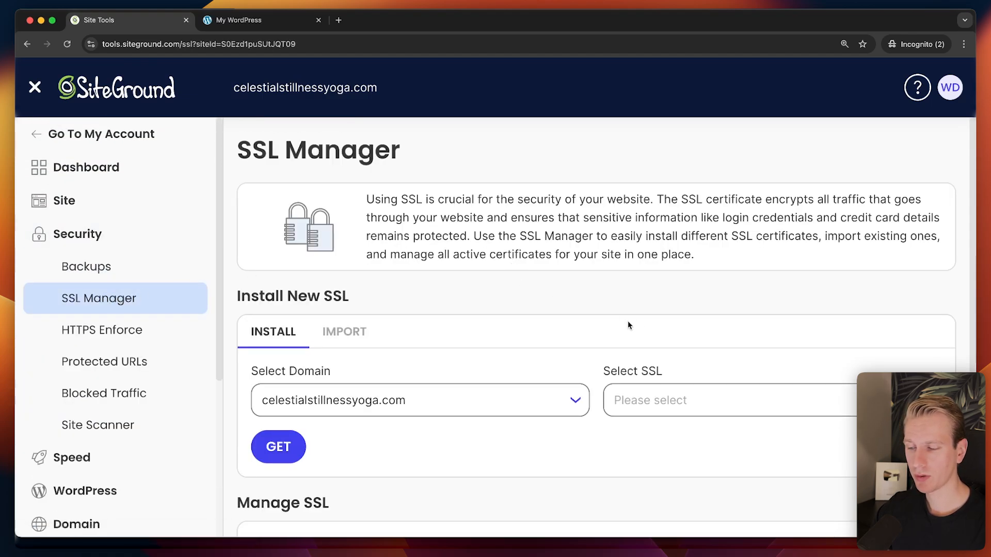
scroll(691, 291, down, 3)
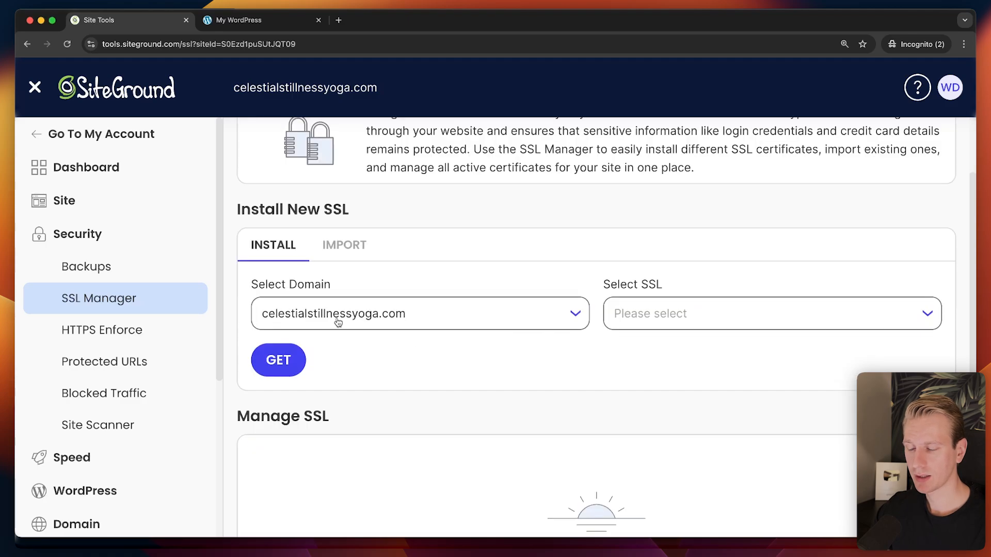
click(741, 320)
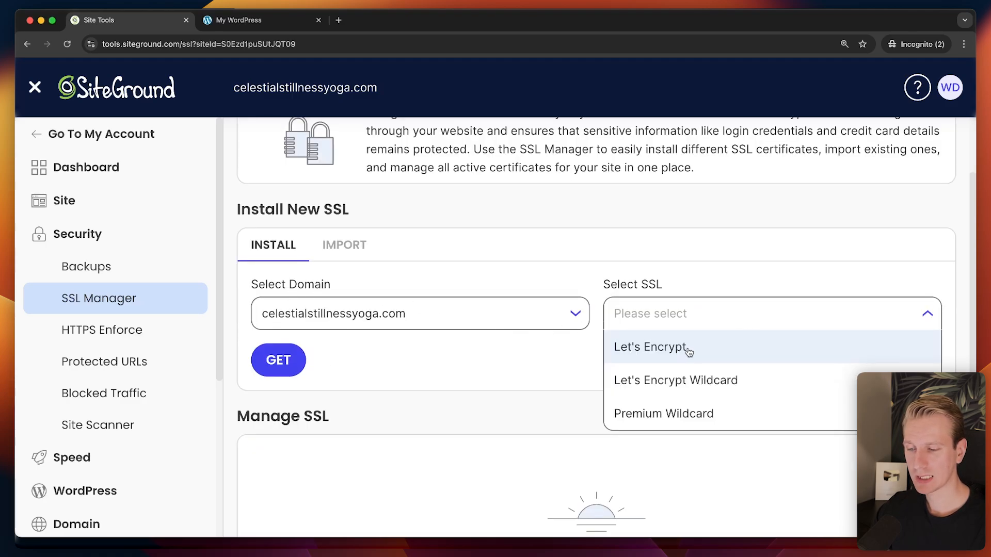
click(688, 352)
click(286, 361)
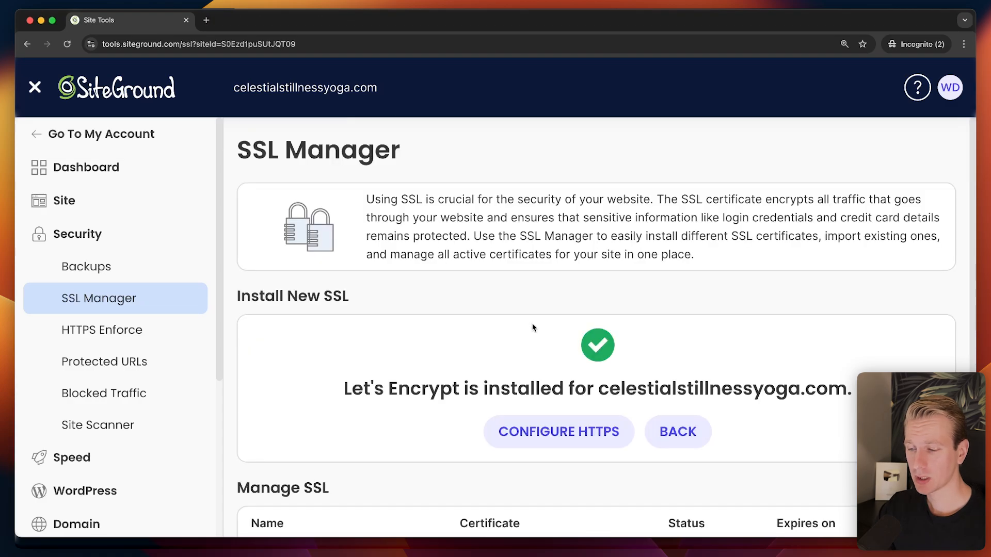
scroll(533, 328, down, 3)
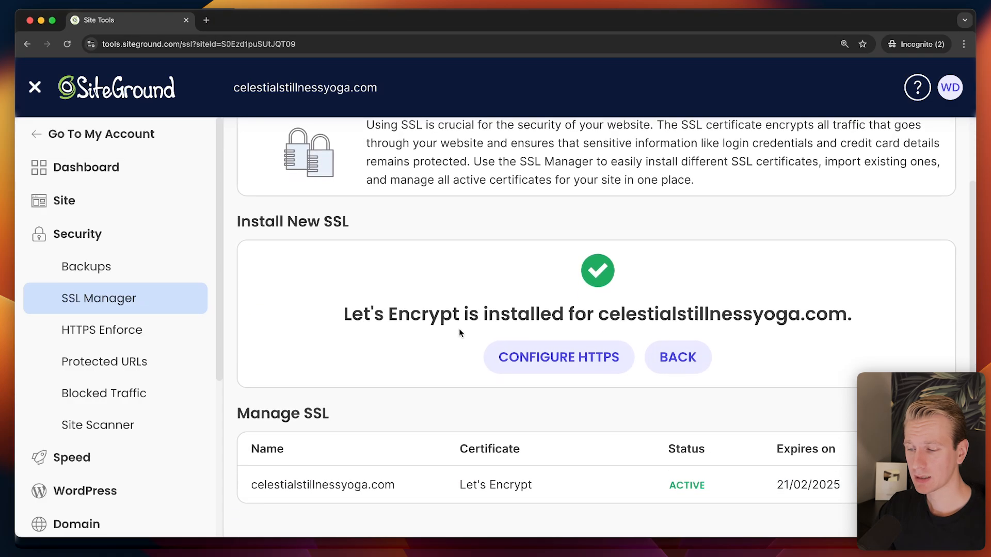
click(563, 356)
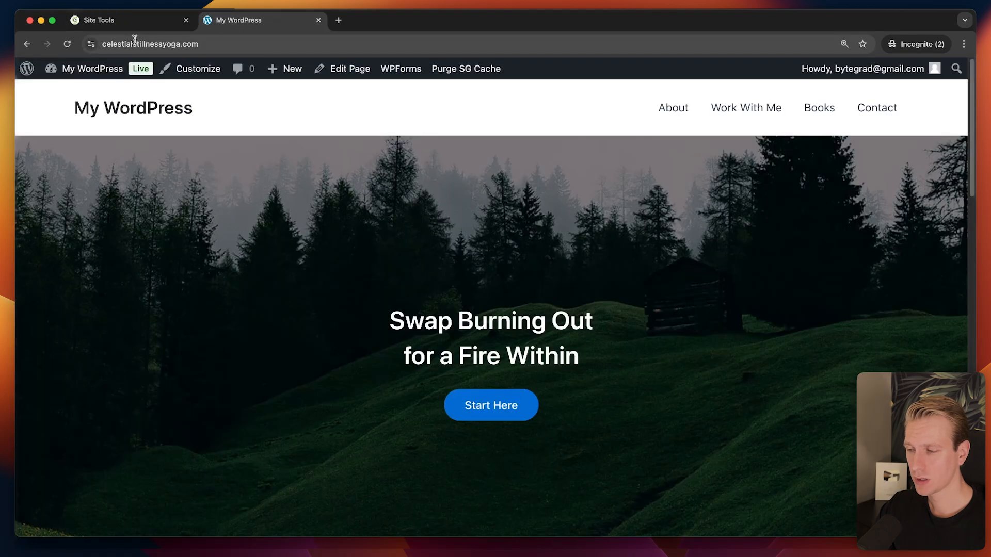
Reload the site over https, then load its plain http address to compare.
click(135, 41)
click(115, 44)
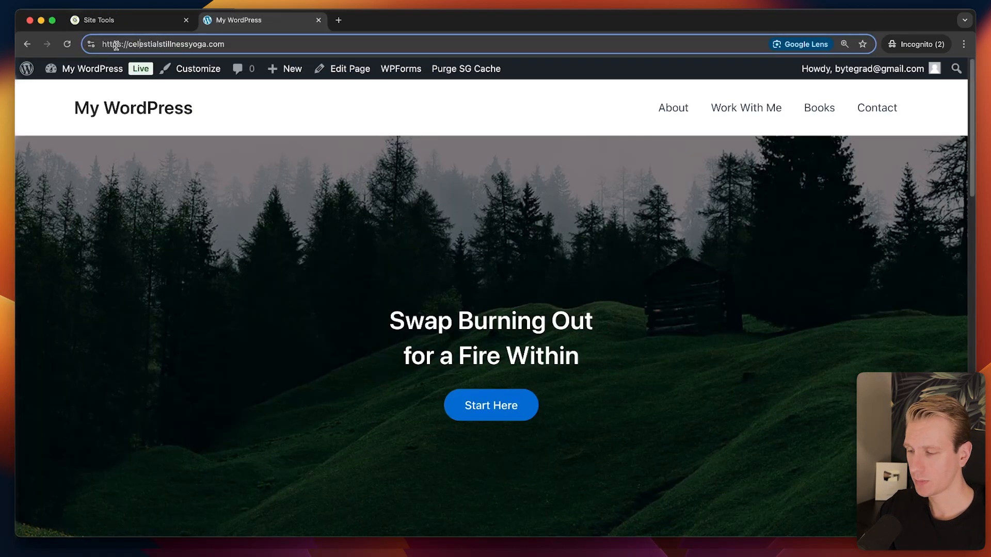
key(Return)
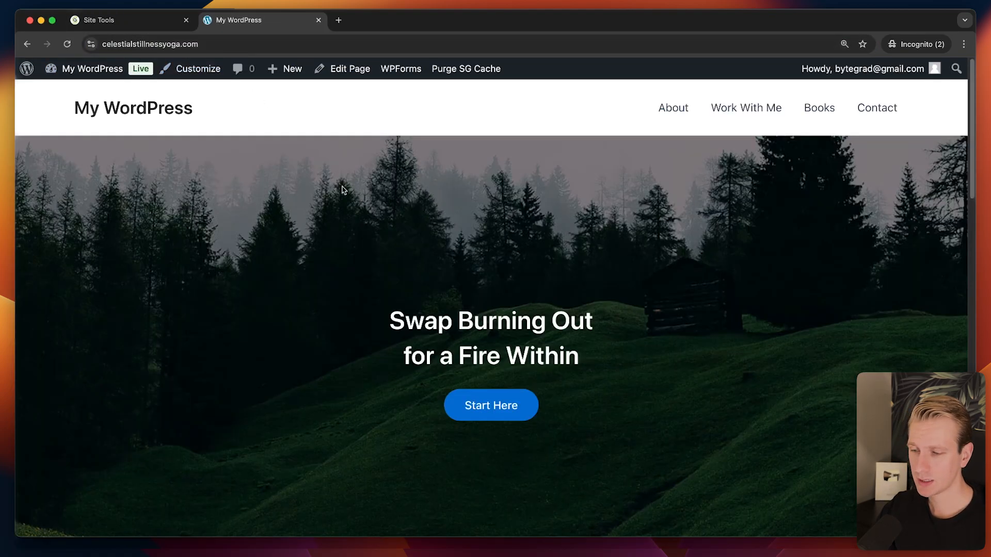
click(139, 44)
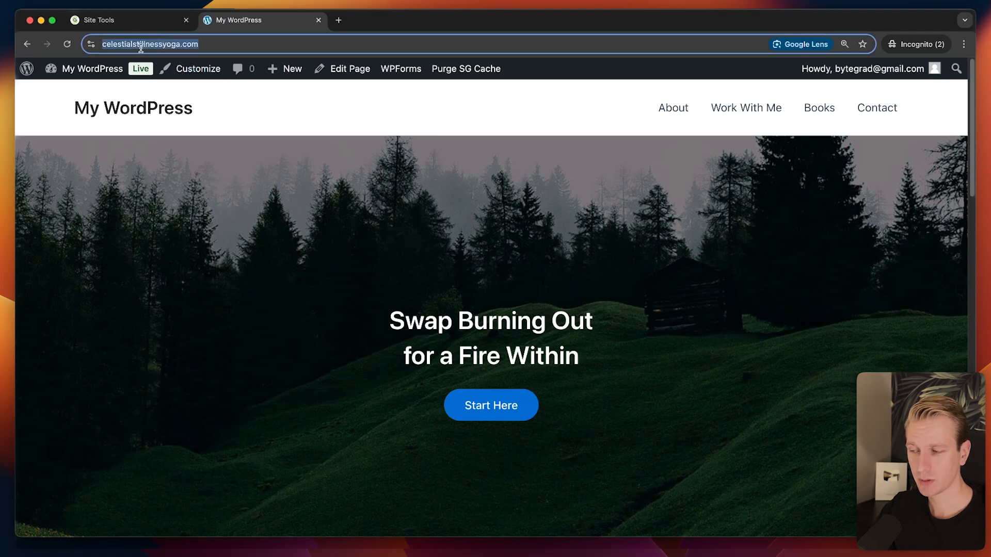
click(103, 41)
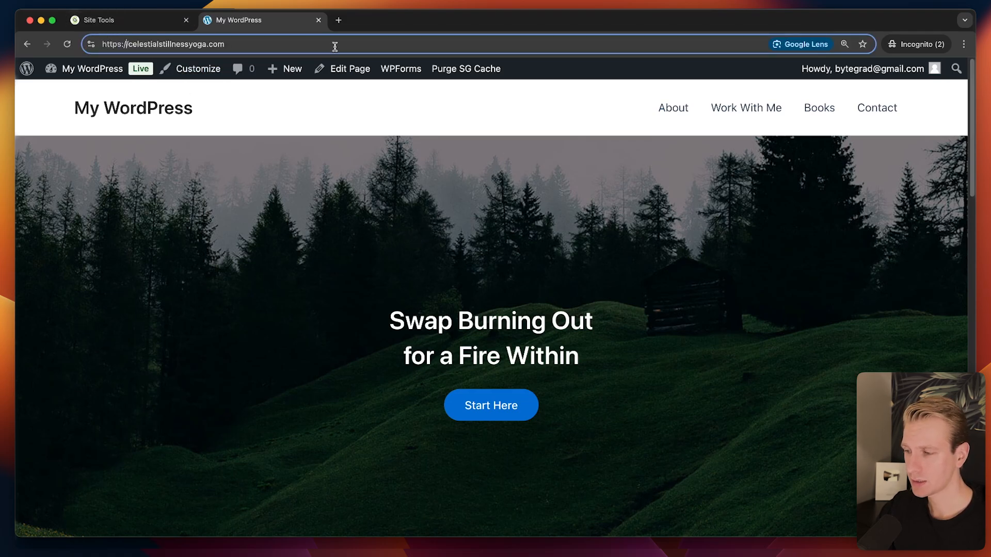
key(BackSpace)
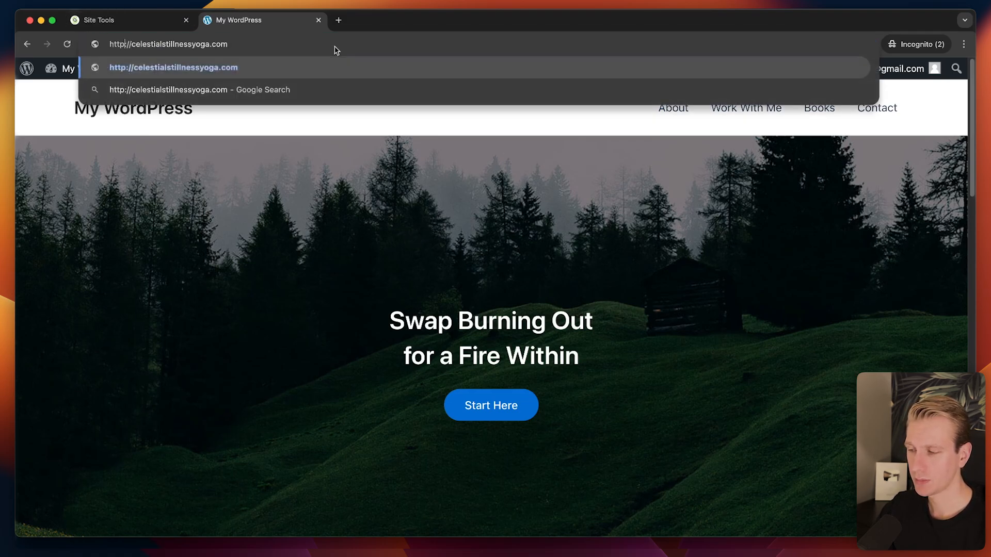
key(Return)
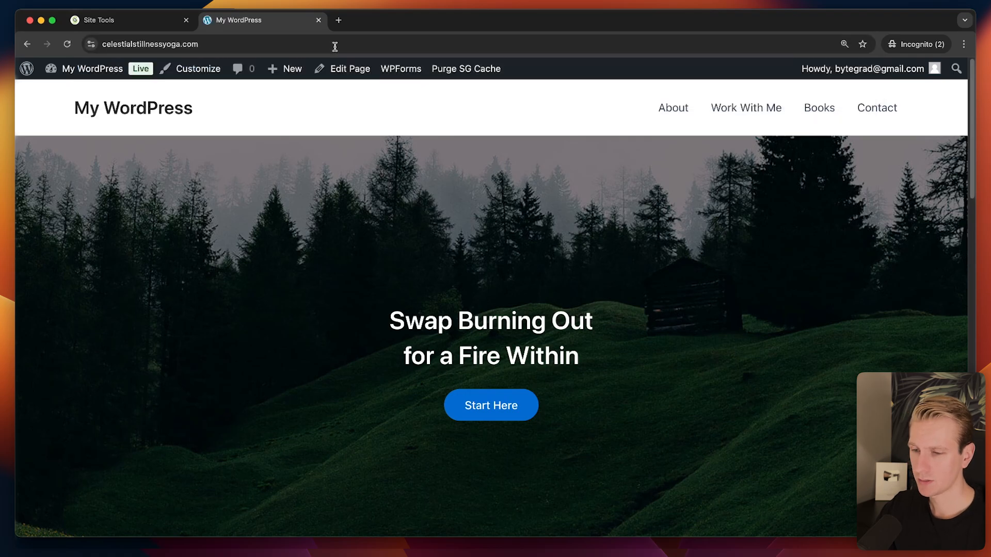
click(155, 21)
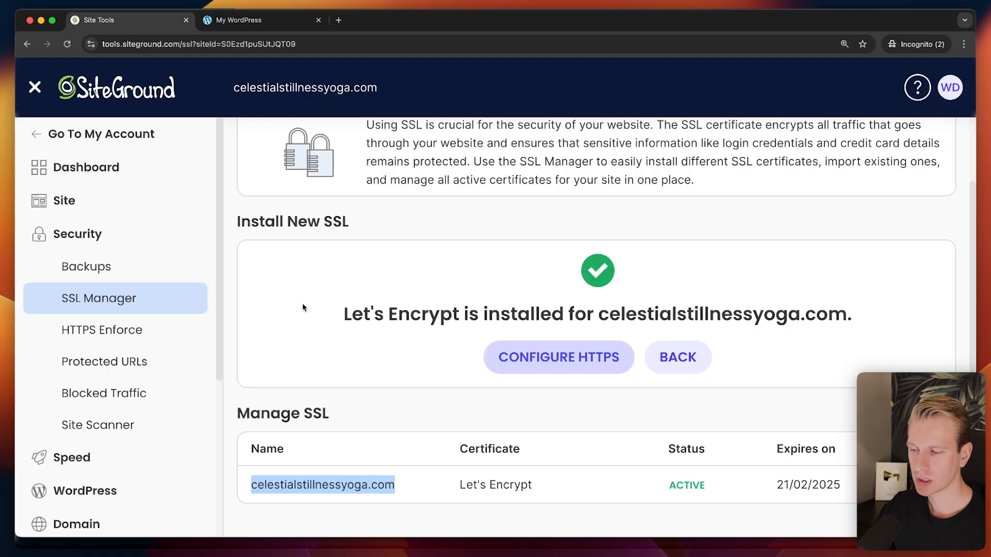
Turn on HTTPS Enforce for the domain and dismiss the confirmation.
click(119, 336)
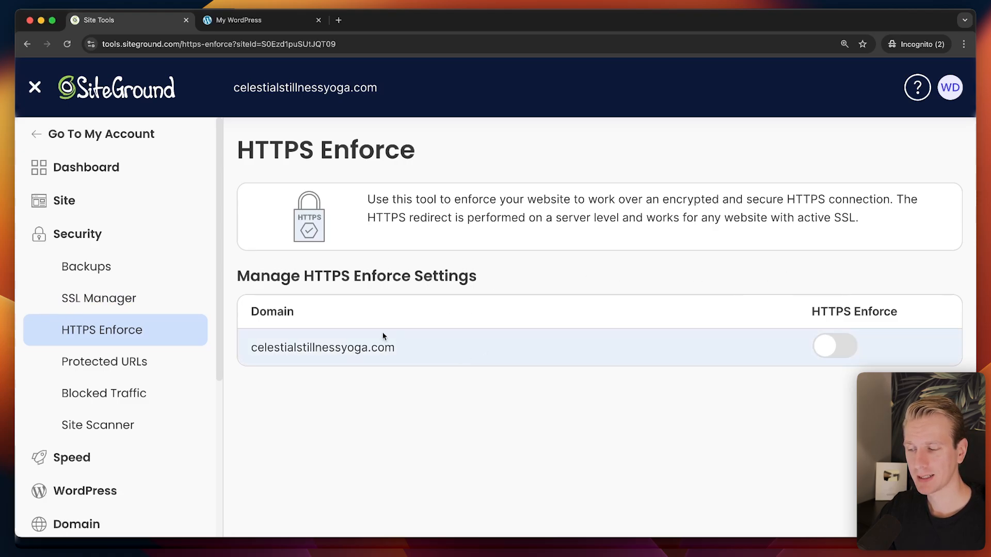
click(845, 347)
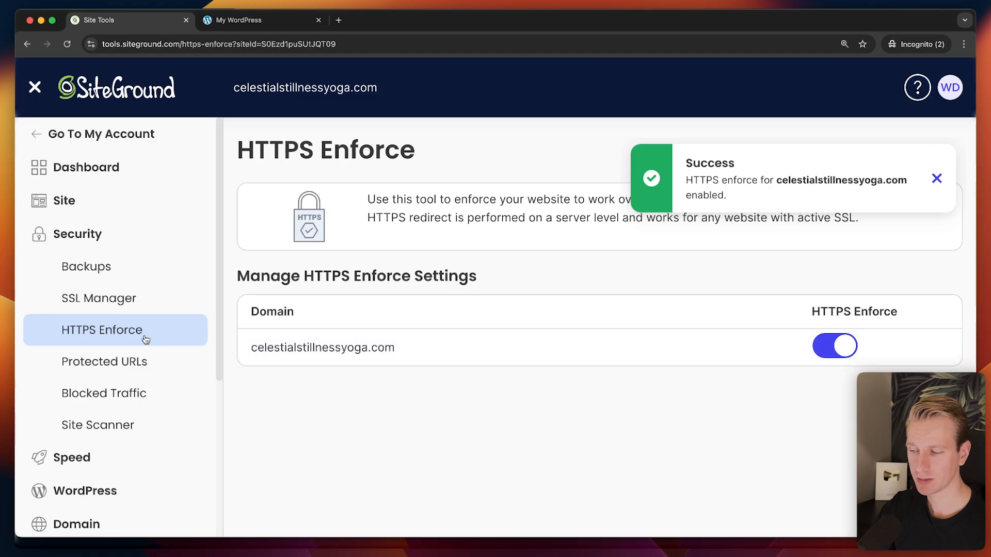
click(936, 179)
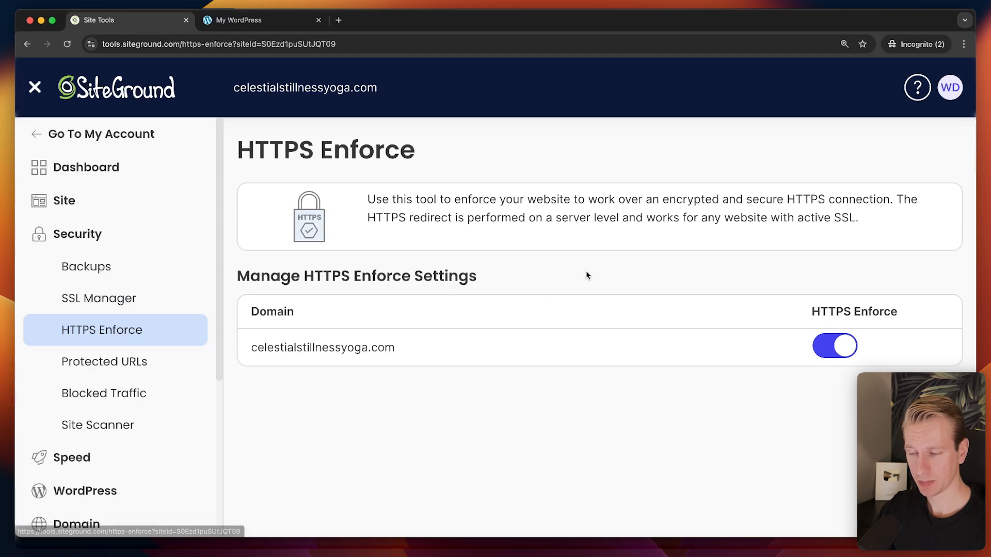
Recheck the SSL overview and the live site's address, then return to the Site Tools dashboard.
click(123, 306)
scroll(237, 299, down, 1)
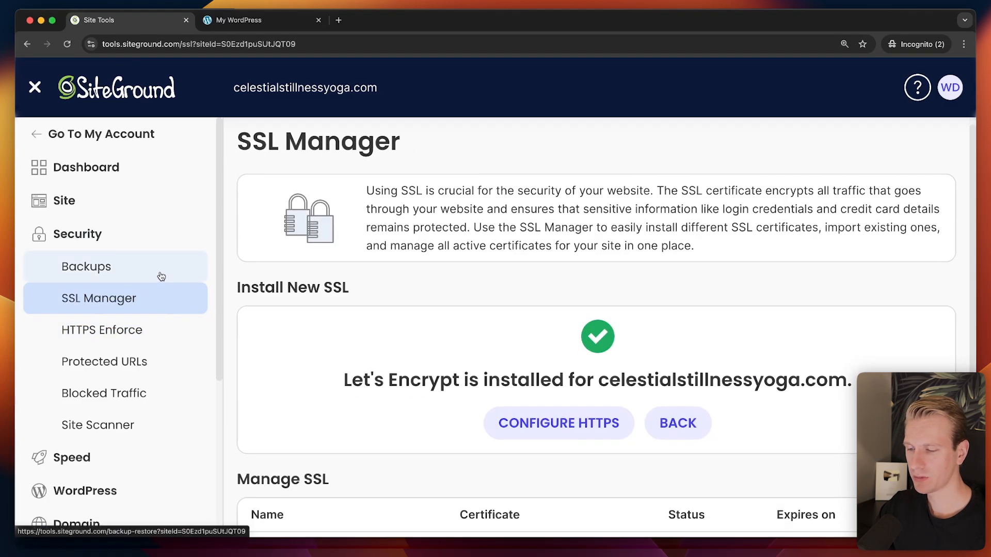
click(243, 20)
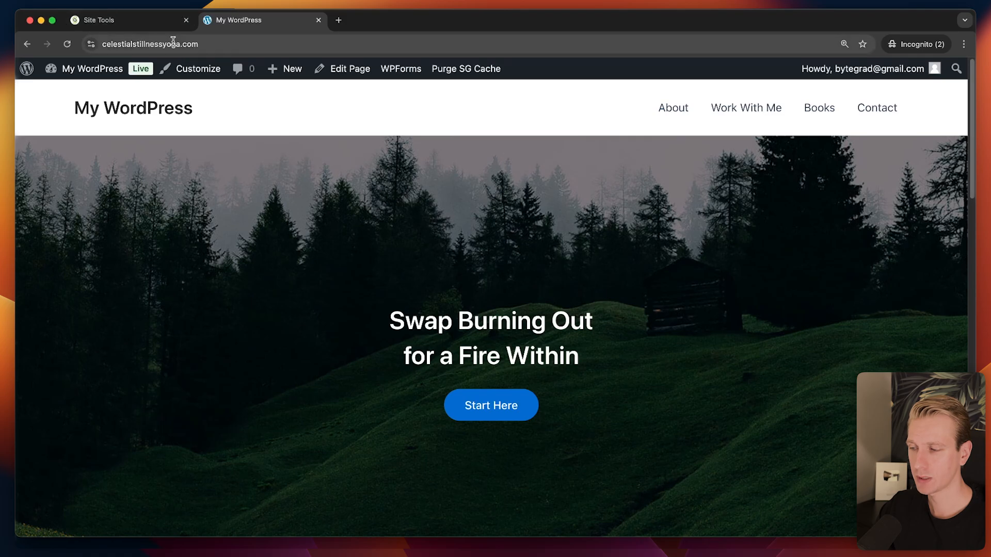
click(107, 44)
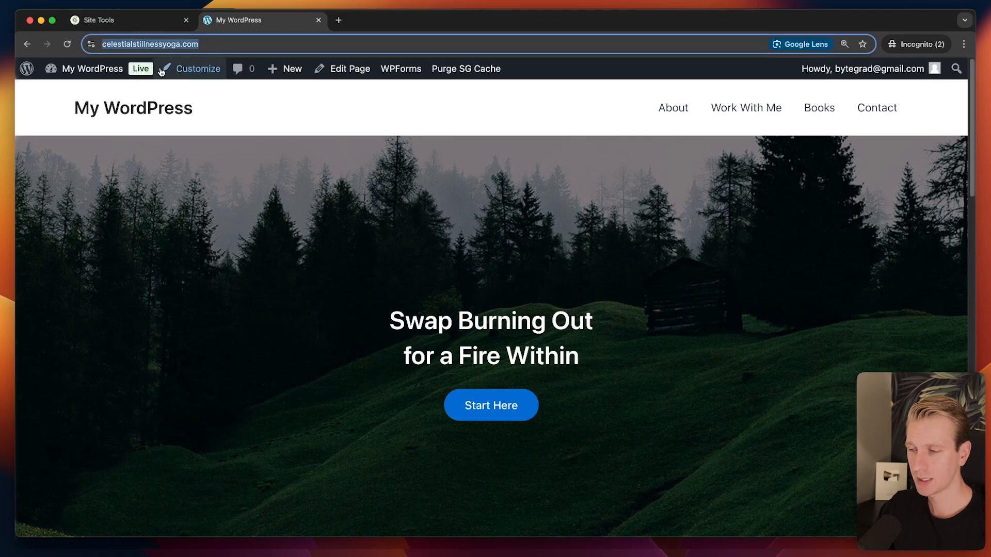
click(141, 22)
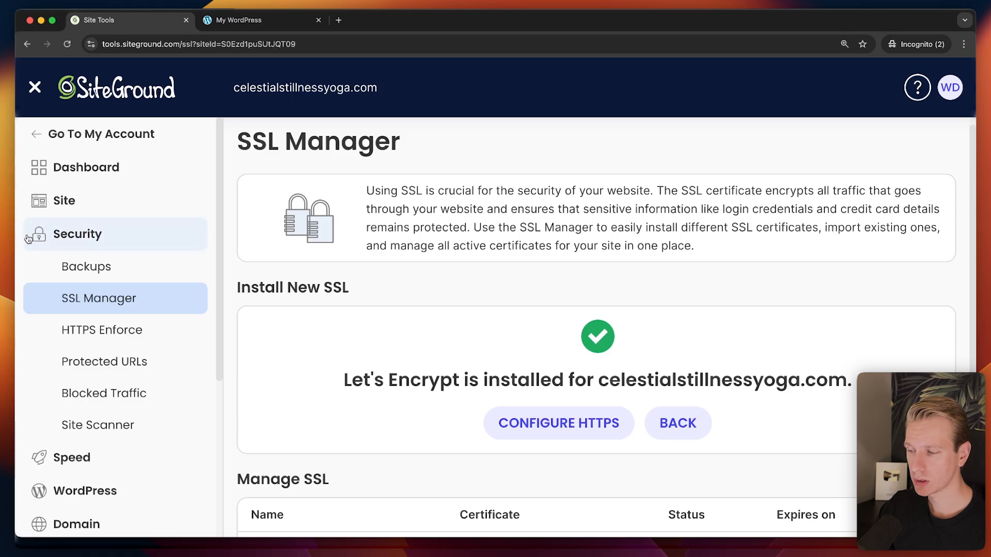
click(113, 171)
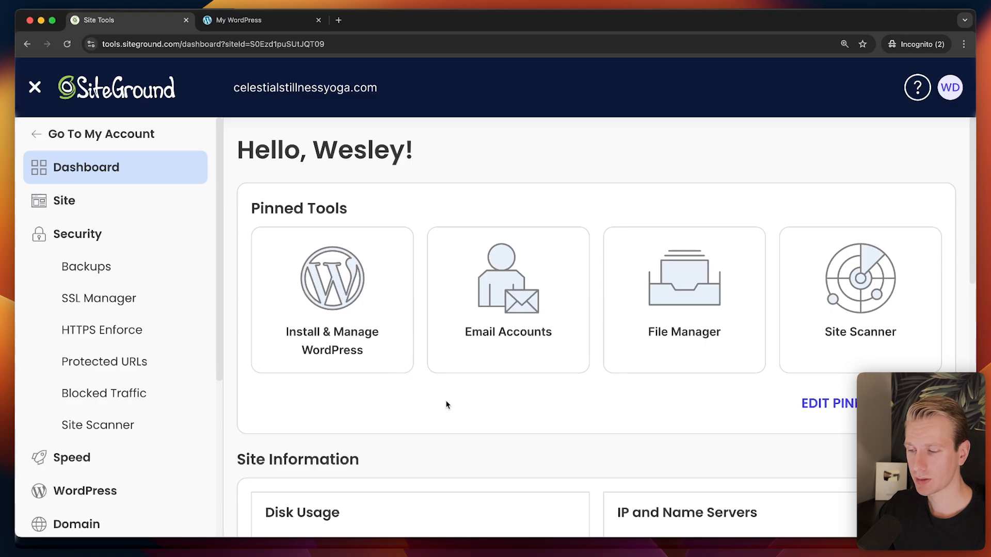
Create a 'support' email account with a generated password and a 512 MB quota.
scroll(448, 400, down, 4)
scroll(449, 399, up, 4)
click(508, 324)
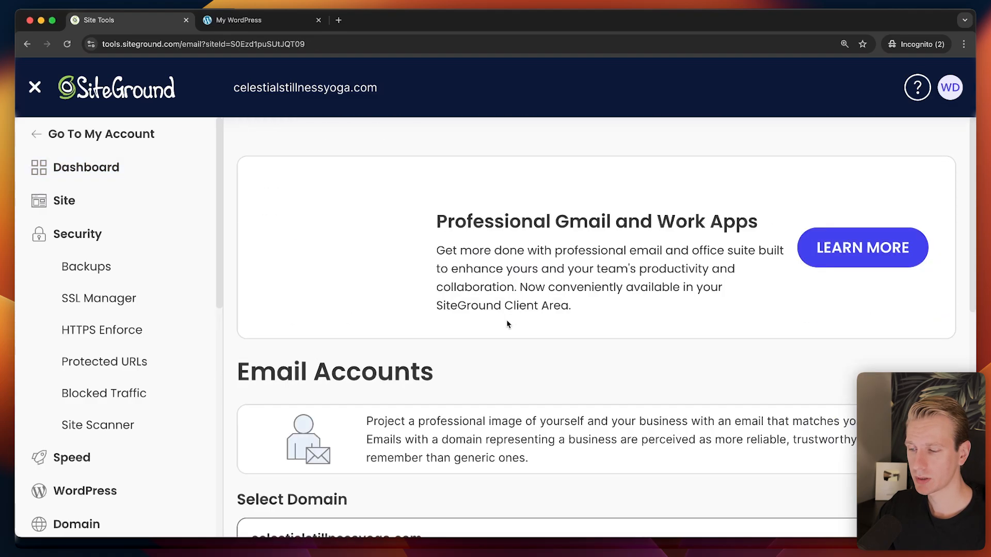
scroll(532, 328, down, 5)
scroll(439, 330, down, 1)
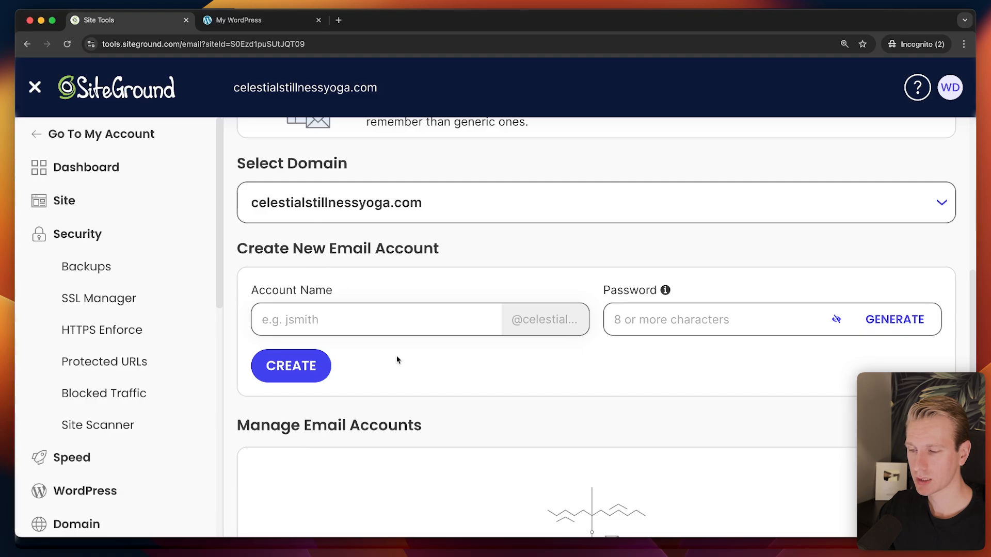
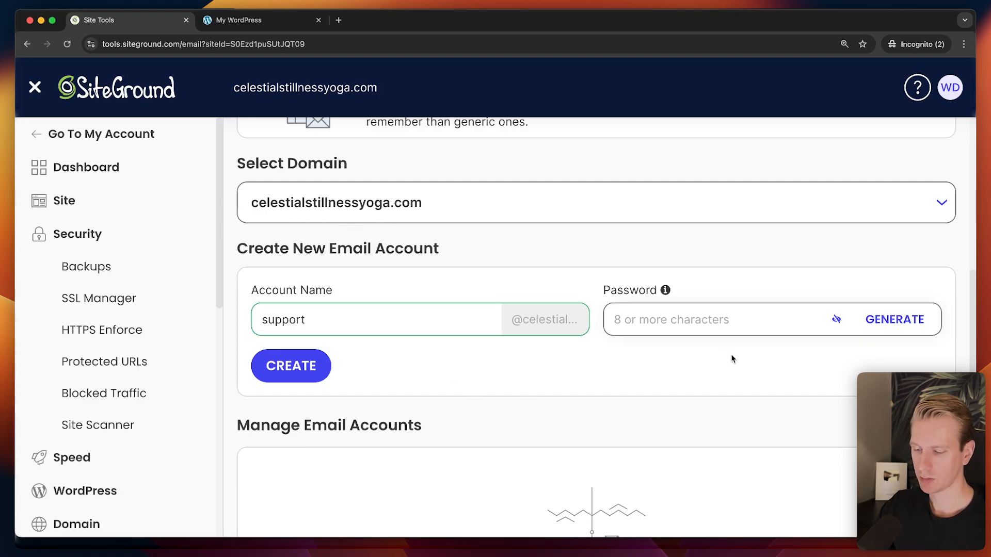
click(466, 206)
click(808, 409)
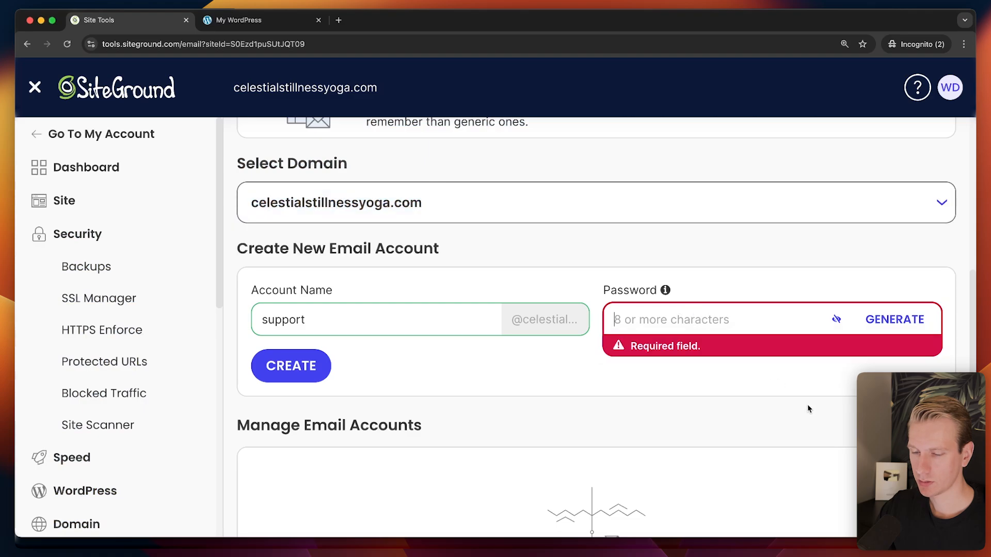
key(super+v)
key(Return)
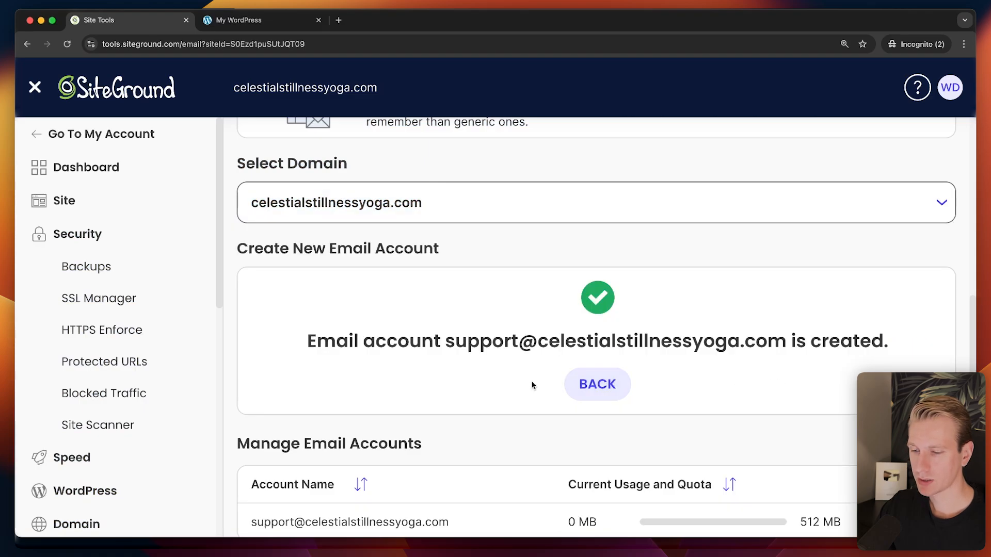
Log in to the new support account's Webmail from its actions menu.
scroll(506, 368, down, 2)
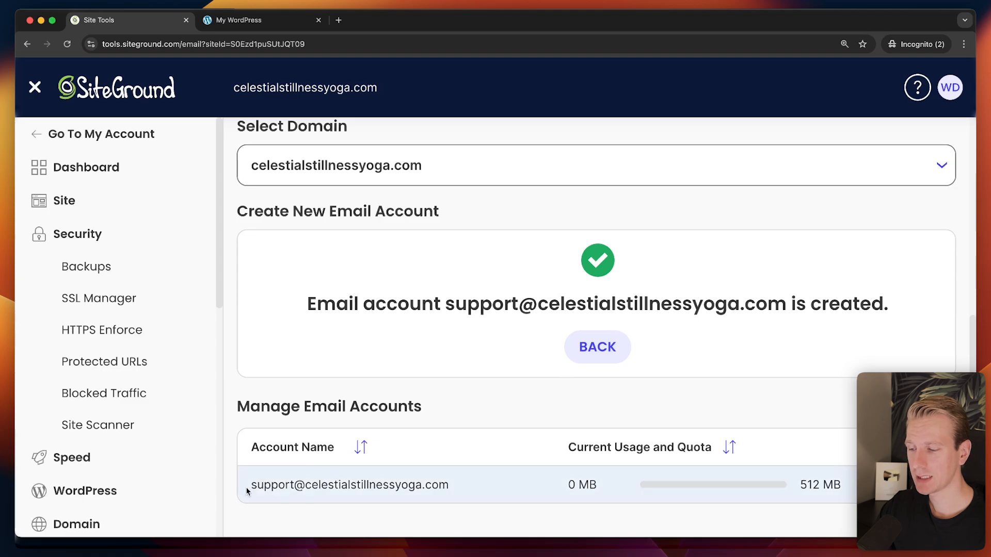
drag(247, 490, 482, 489)
click(273, 476)
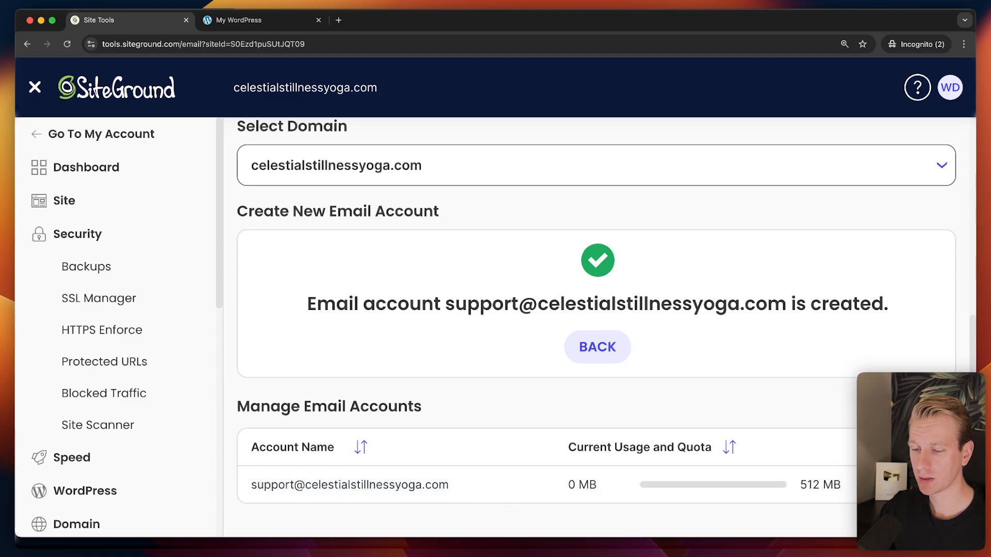
click(935, 485)
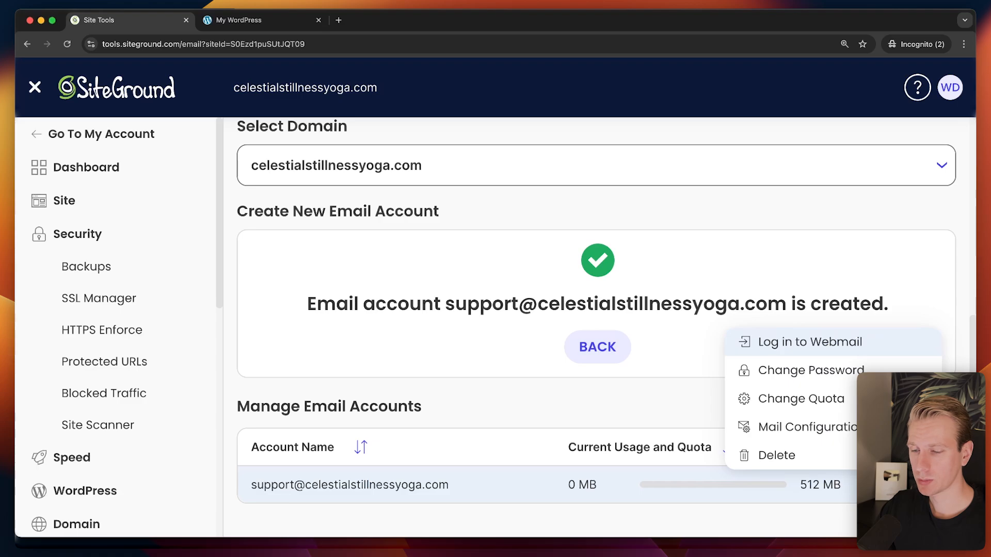
click(819, 348)
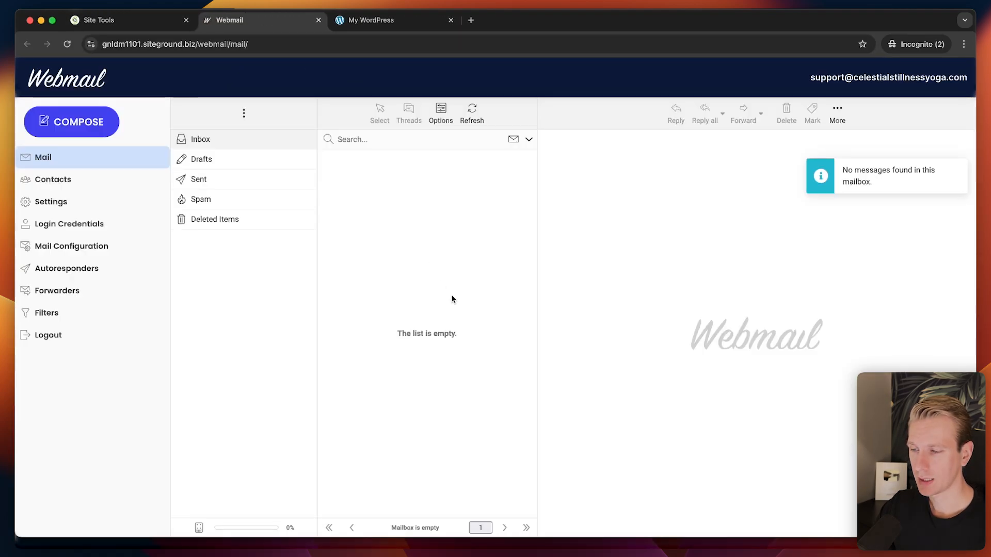
Compose a test message from the support mailbox to the owner's Gmail address and send it.
key(super+equal)
key(super+equal)
key(super+equal)
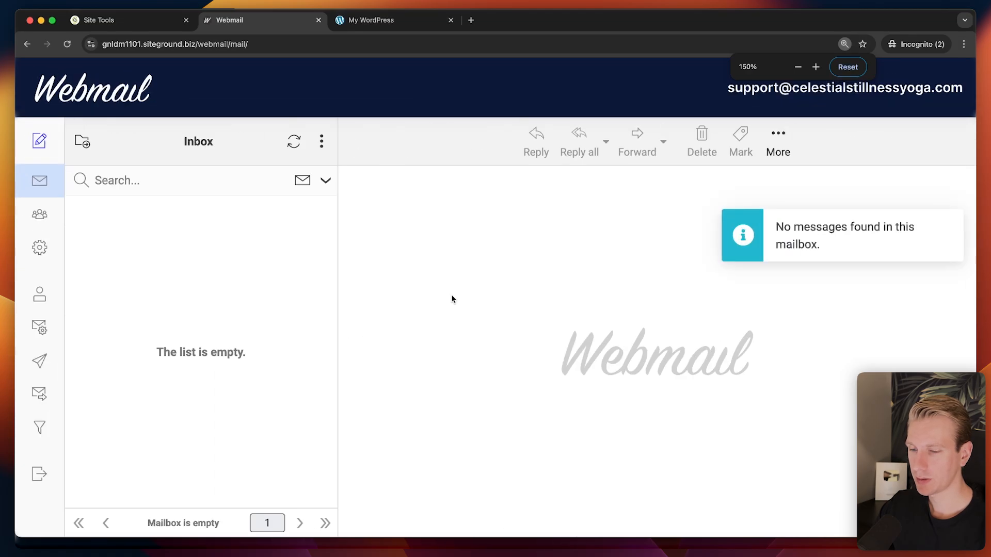
click(45, 152)
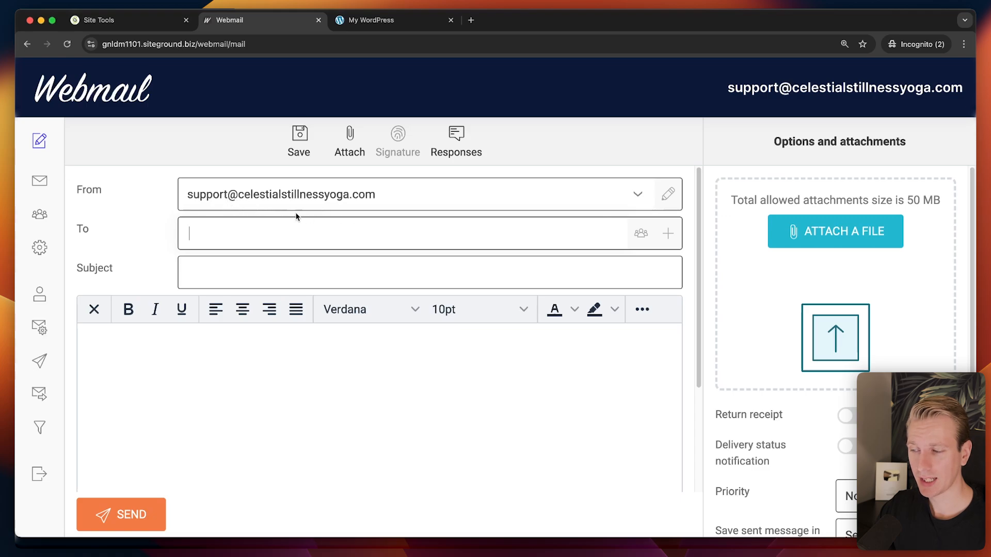
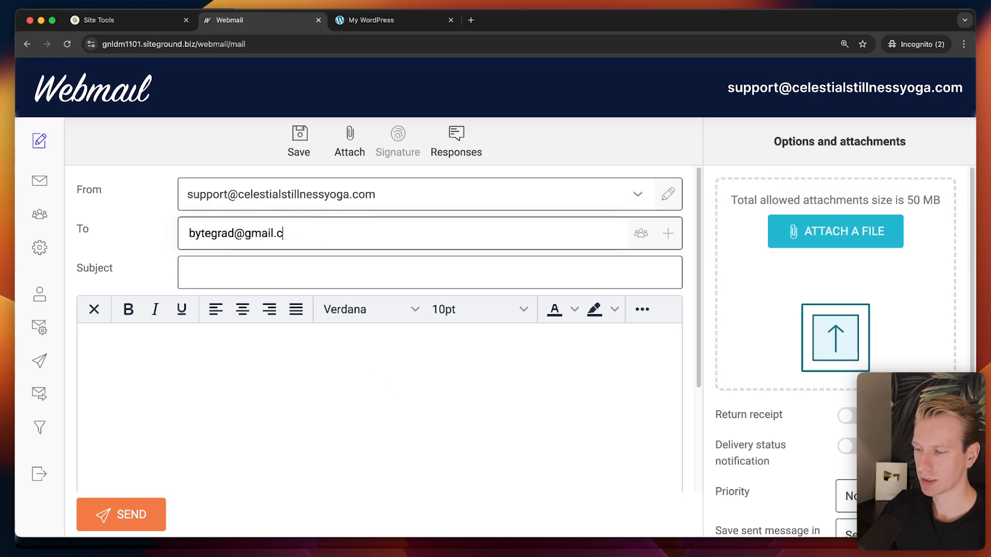
key(Tab)
key(Tab)
key(Tab)
text(Ns)
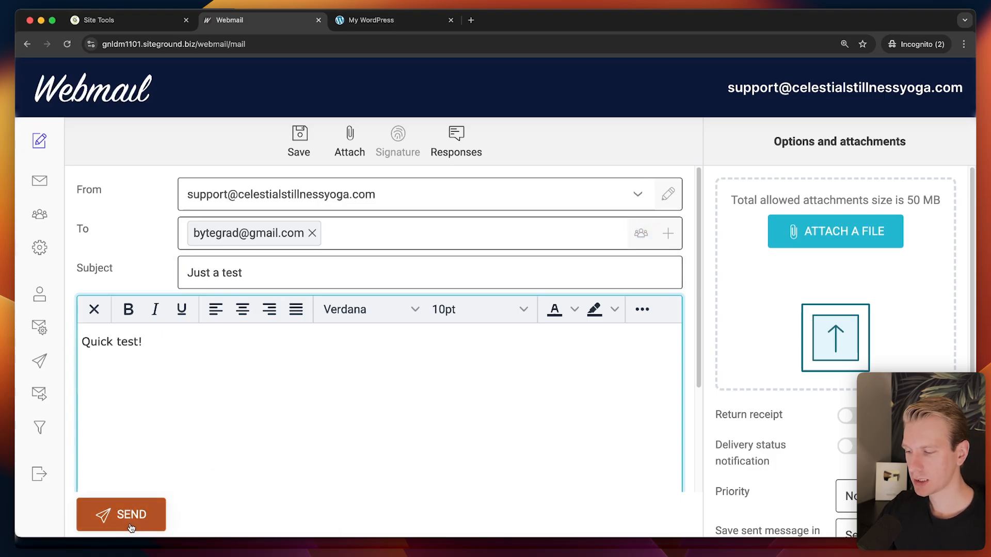
click(130, 523)
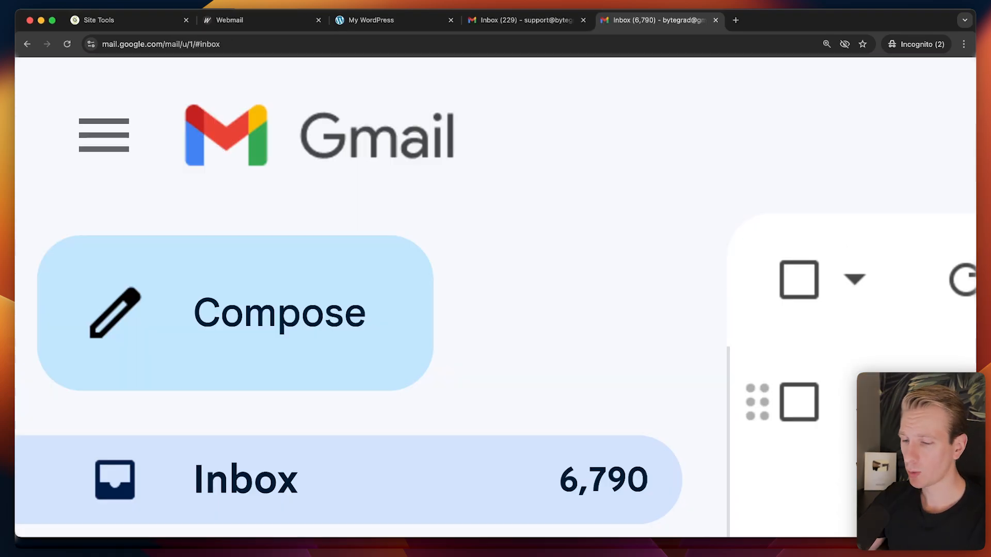
Open the 'Just a test' message in Gmail and check its celestialstillnessyoga.com signing details.
click(880, 405)
key(super+minus)
key(super+minus)
key(super+minus)
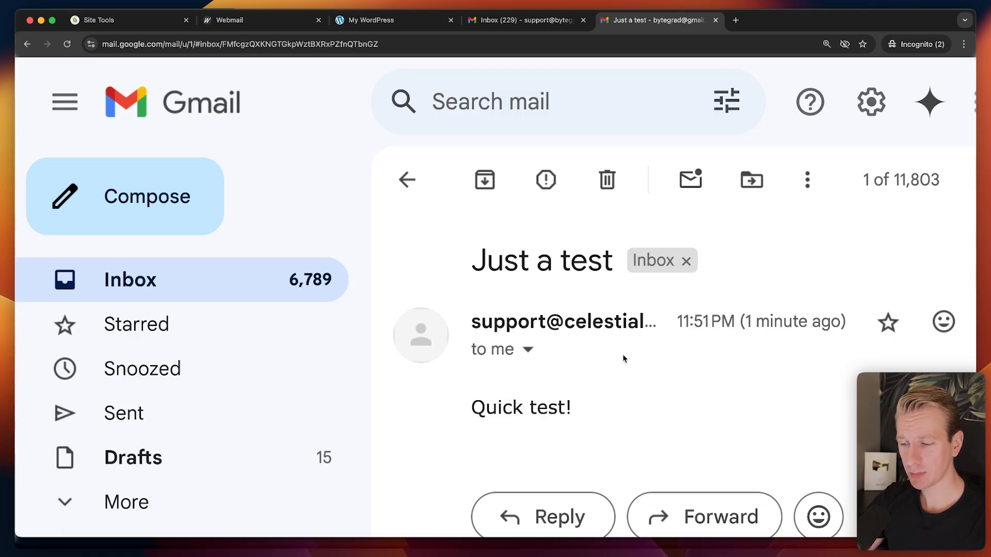
click(527, 349)
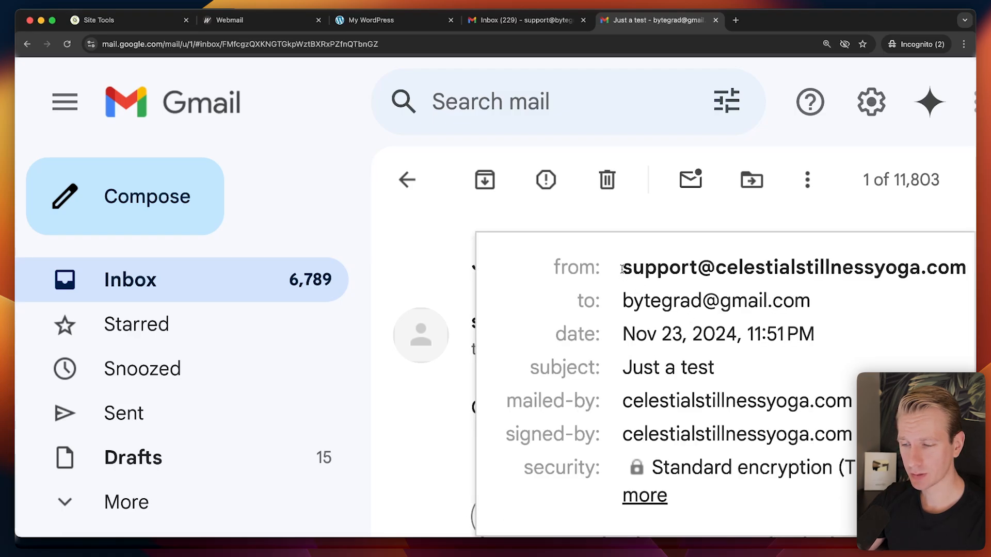
mouse_move(867, 272)
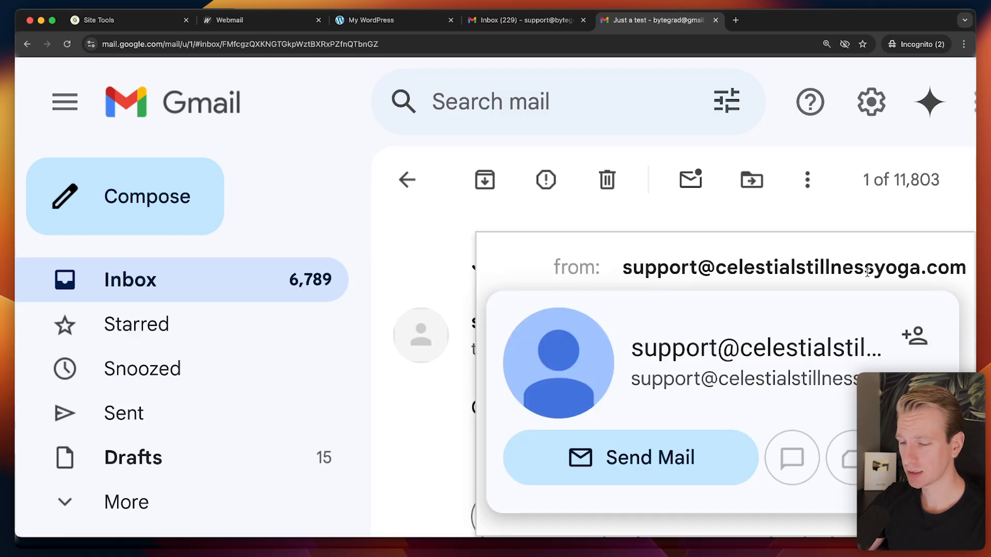
Close the Gmail tabs and leave the unsent compose page for the empty Webmail inbox.
key(super+w)
key(super+w)
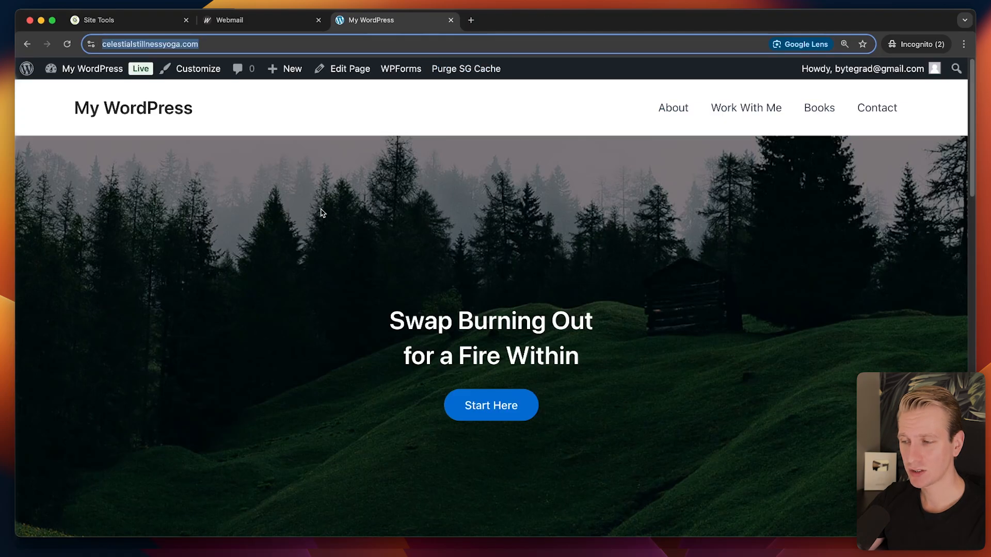
click(277, 18)
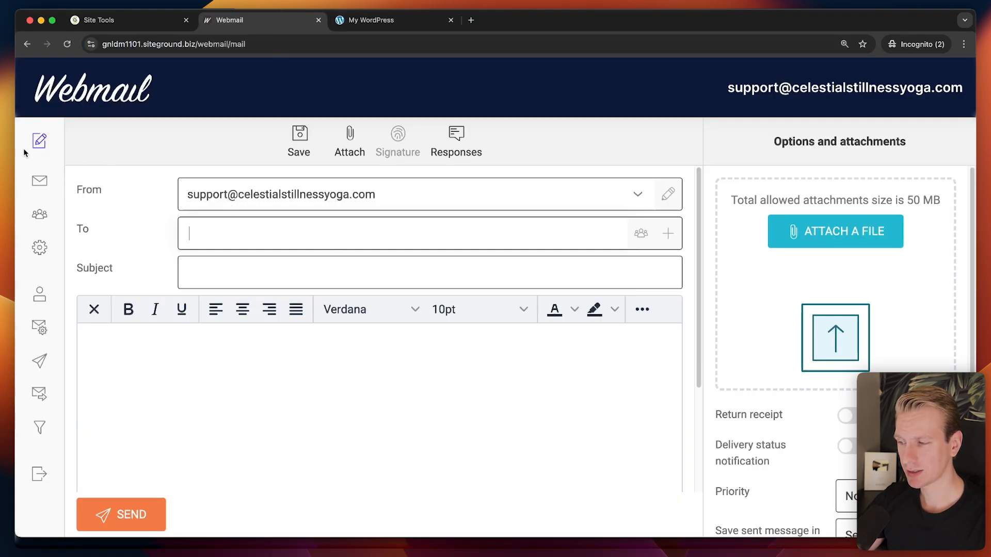
click(27, 43)
key(Return)
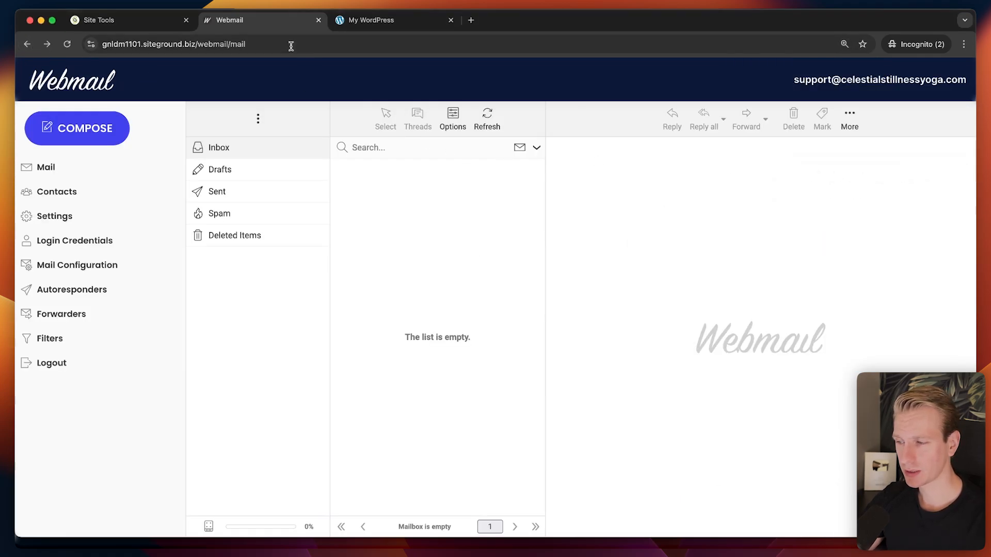
Review the support mailbox's Mail Configuration, including autoconfigure clients and Manual Settings.
click(164, 20)
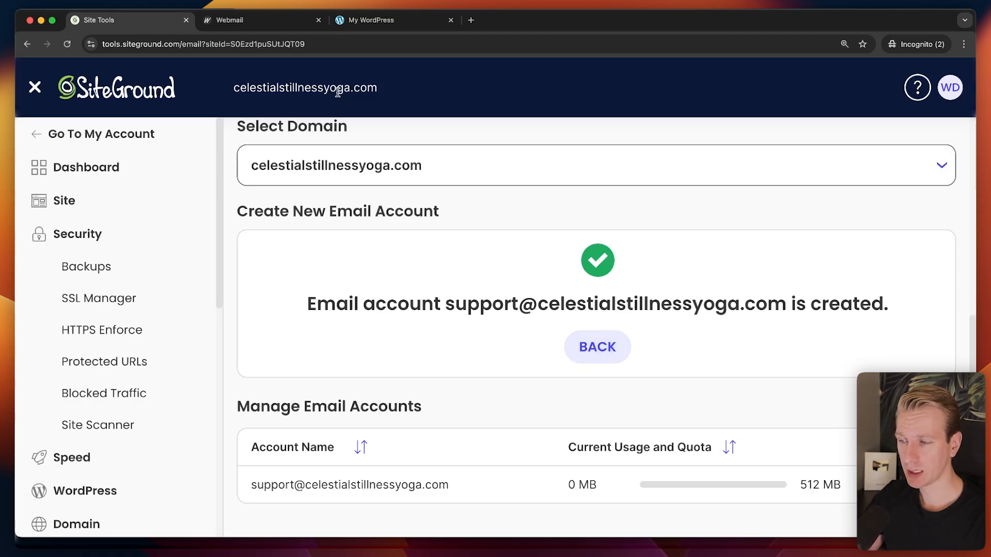
click(270, 23)
click(124, 23)
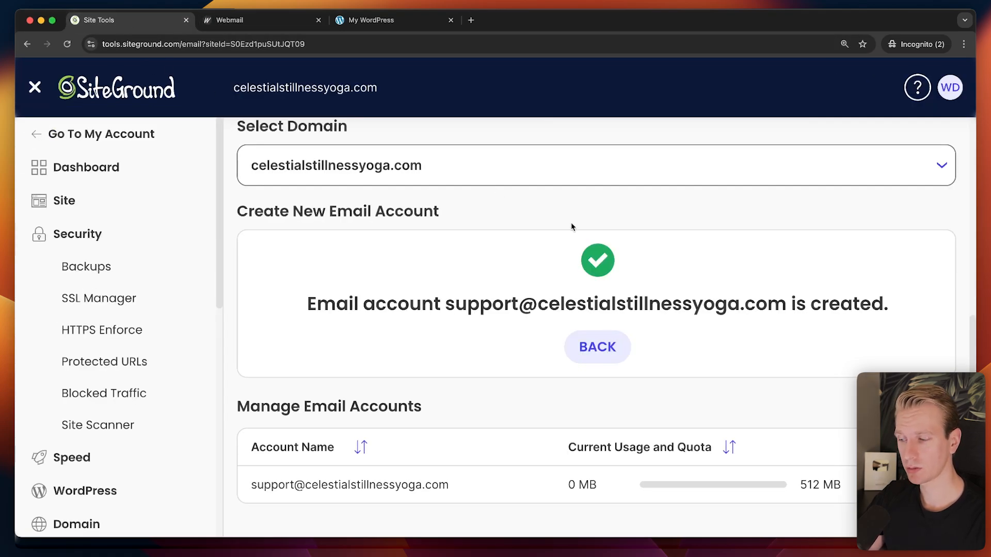
click(931, 484)
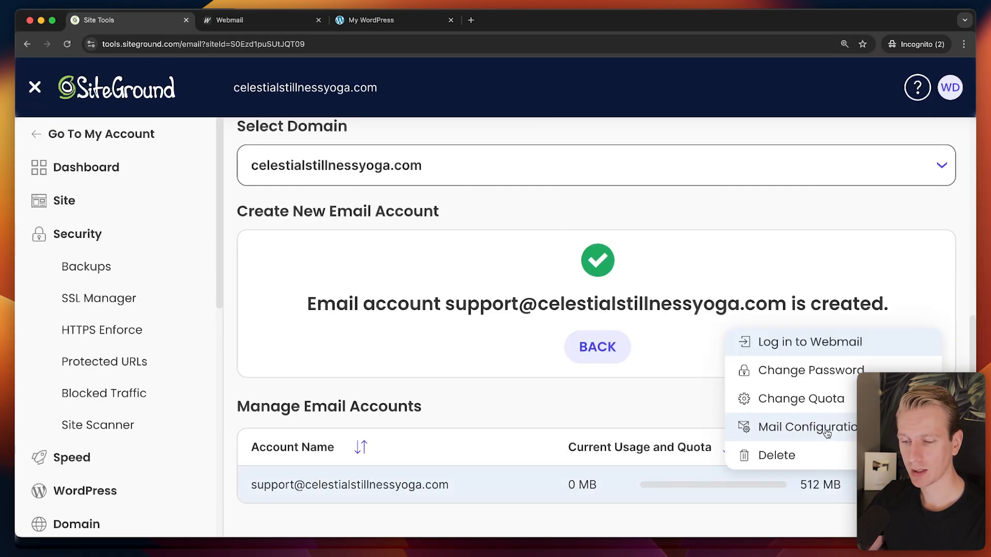
click(763, 424)
click(506, 391)
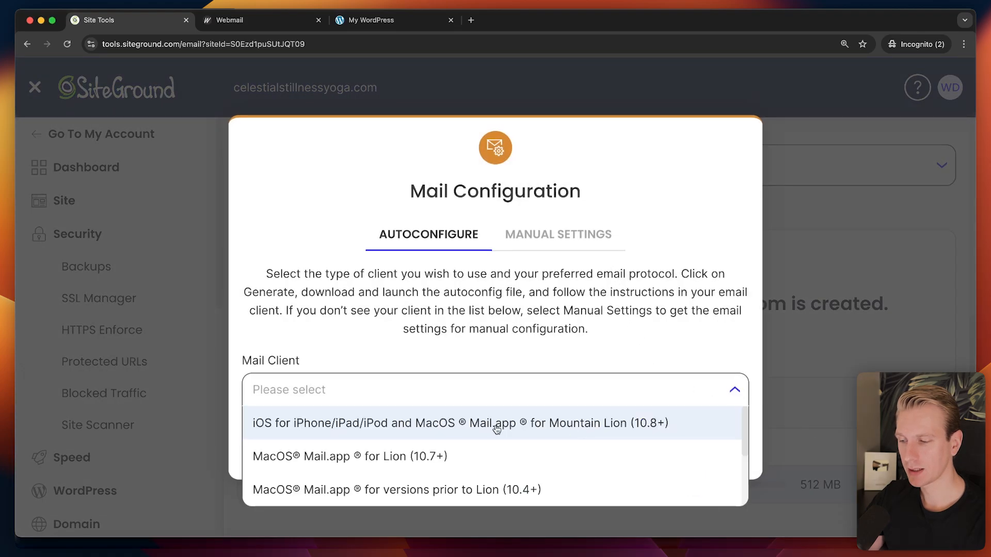
scroll(511, 431, down, 2)
scroll(535, 434, up, 1)
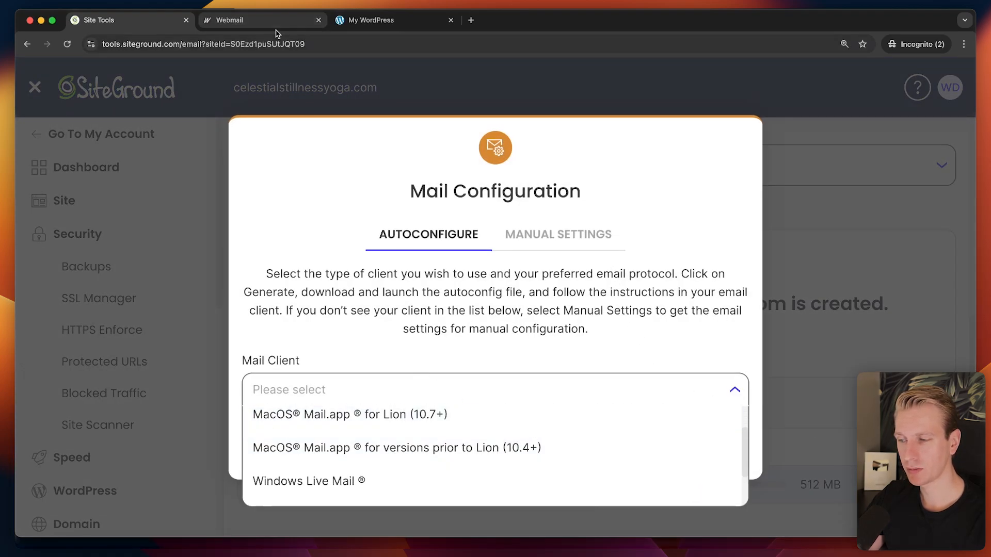
scroll(426, 437, up, 1)
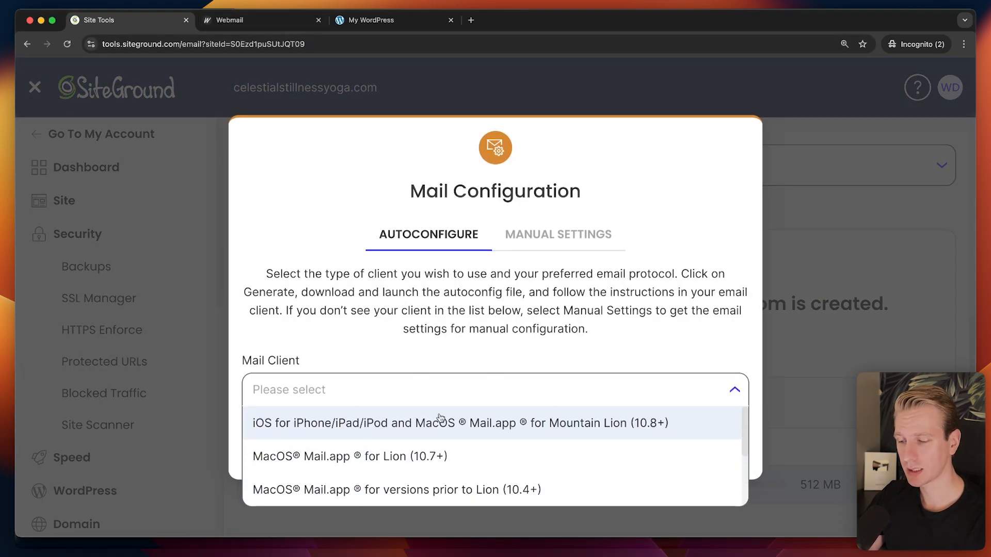
scroll(440, 421, down, 3)
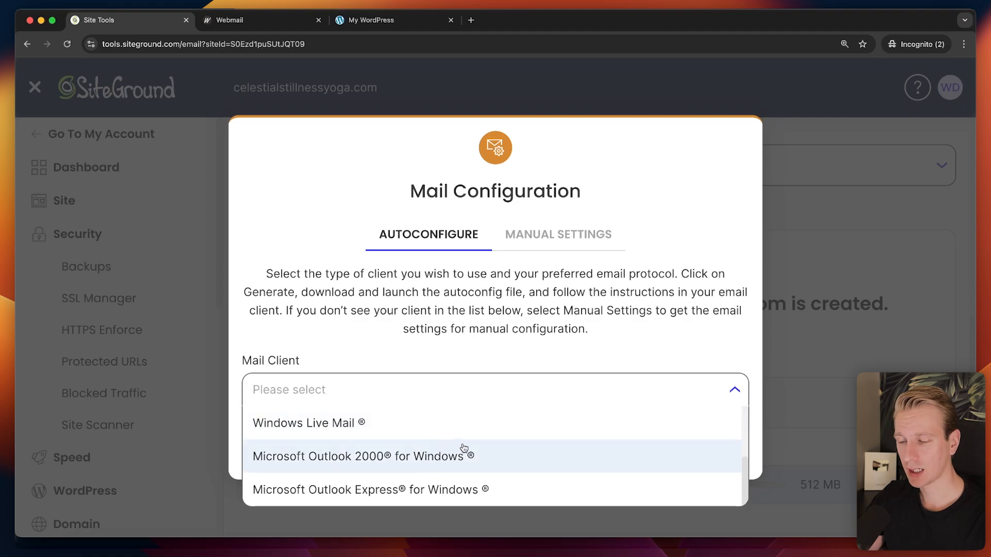
click(552, 229)
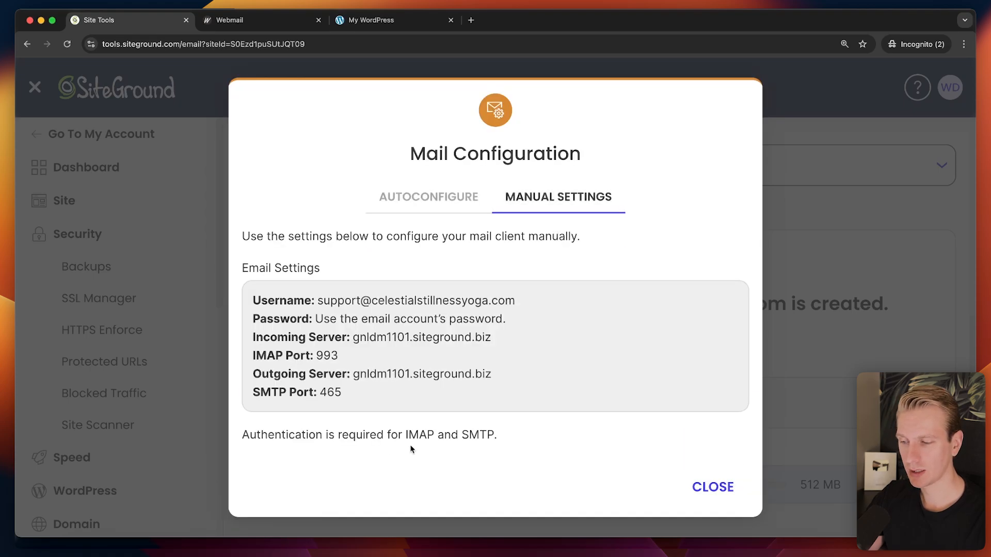
click(699, 490)
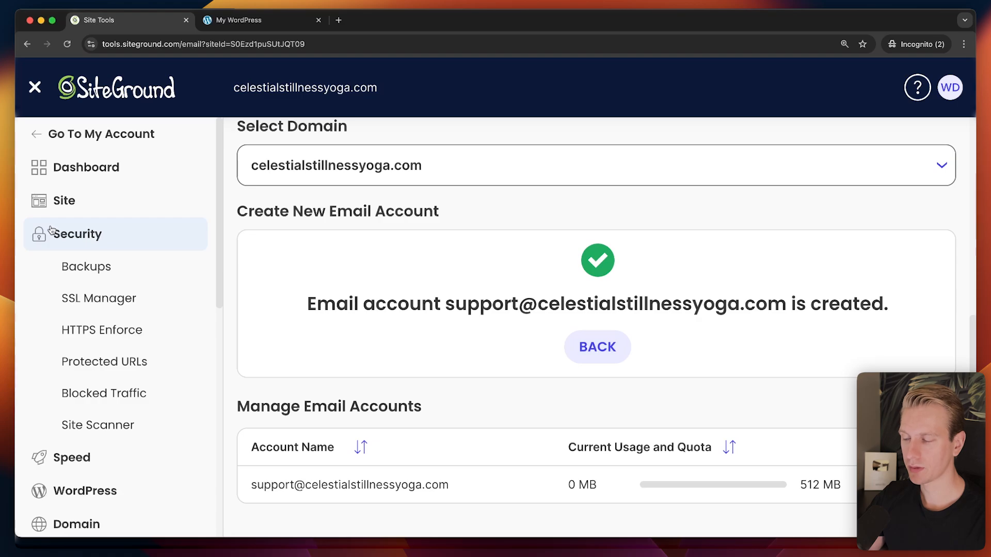
Check Site > Security > Backups in Site Tools, then bring the live WordPress homepage forward.
click(85, 206)
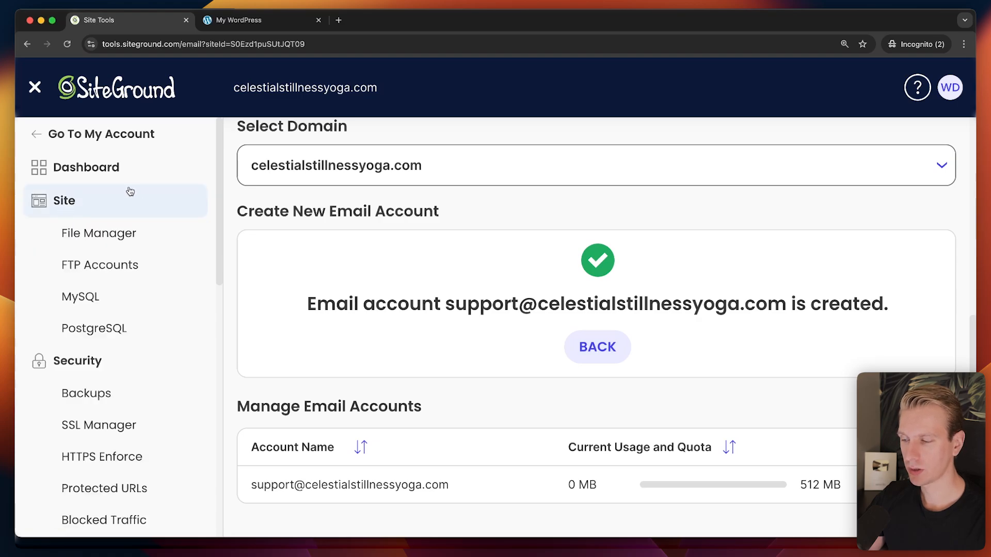
click(121, 168)
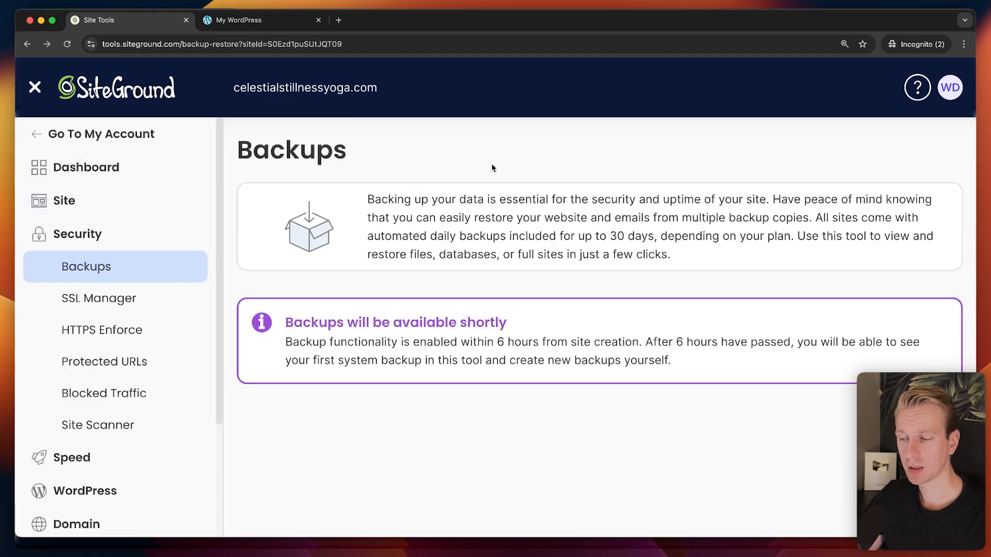
click(233, 22)
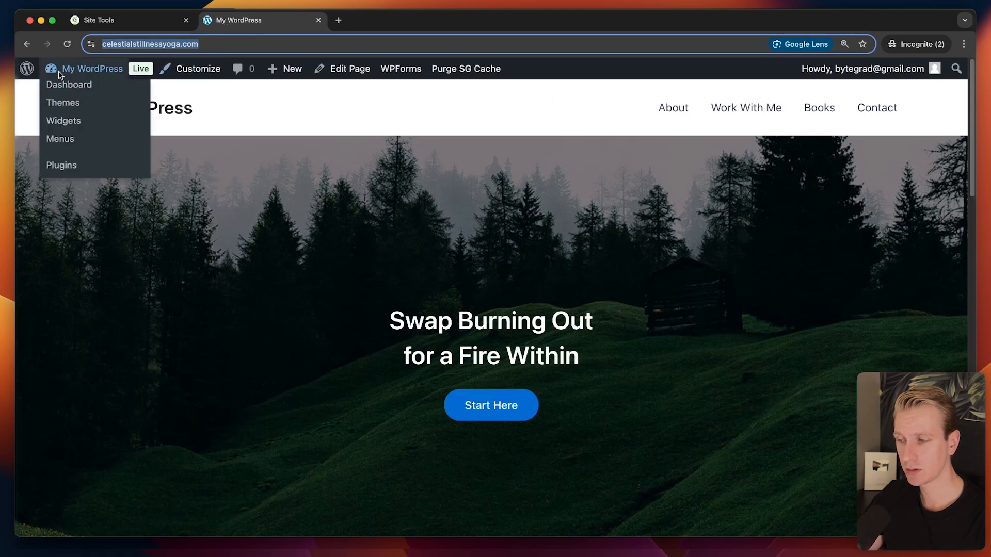
Log in via My WordPress > Dashboard and scroll through the Manage Design and Functionality cards.
click(60, 85)
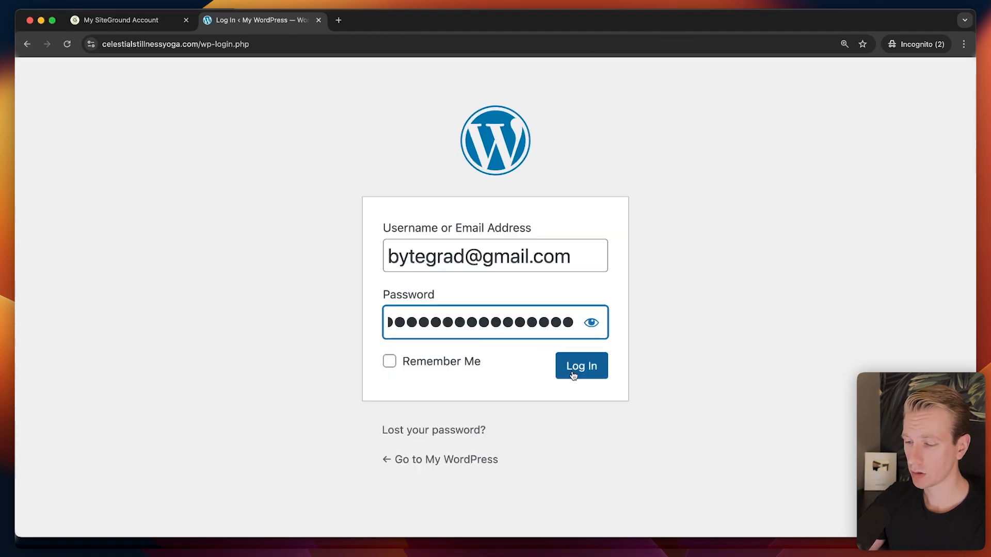
click(568, 363)
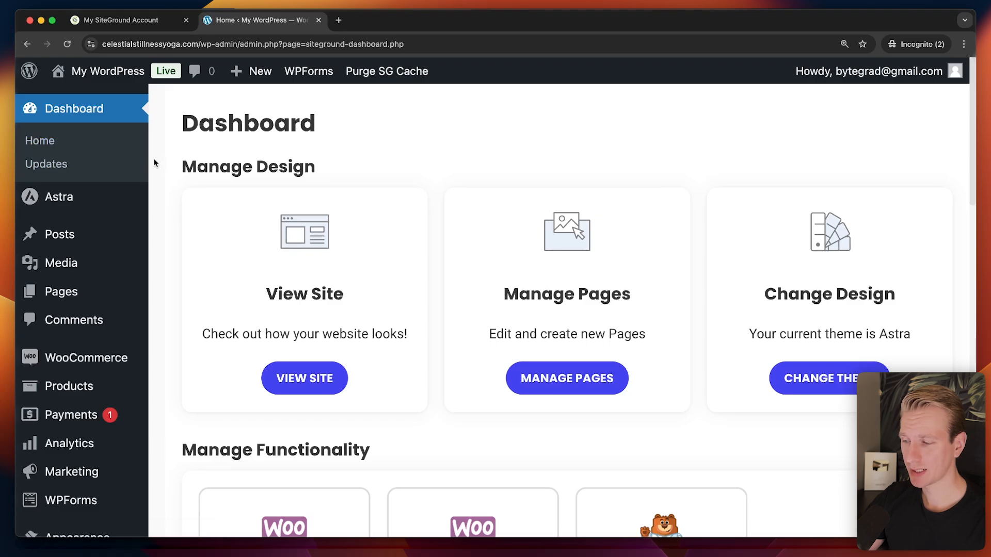
scroll(118, 250, down, 3)
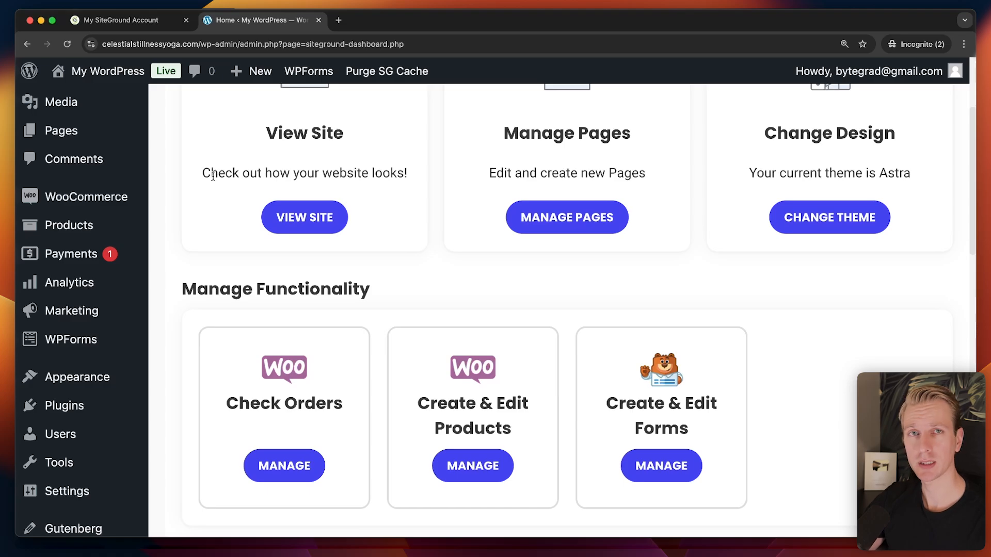
scroll(89, 283, down, 3)
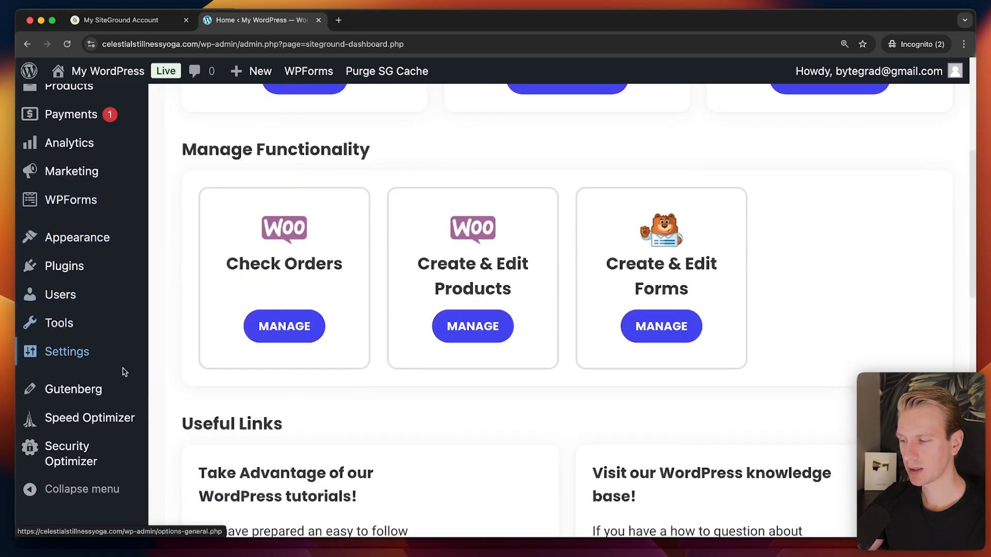
scroll(98, 206, up, 2)
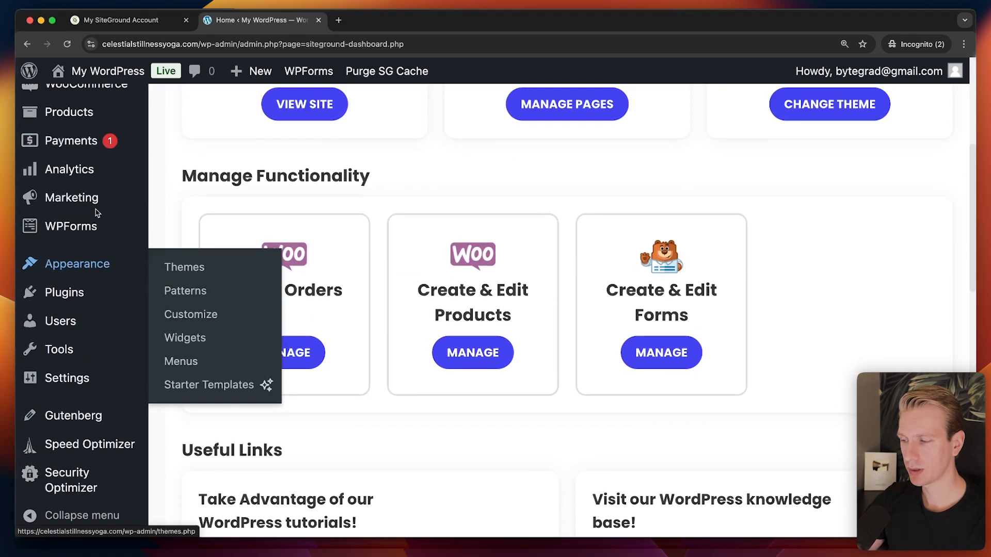
scroll(92, 201, up, 4)
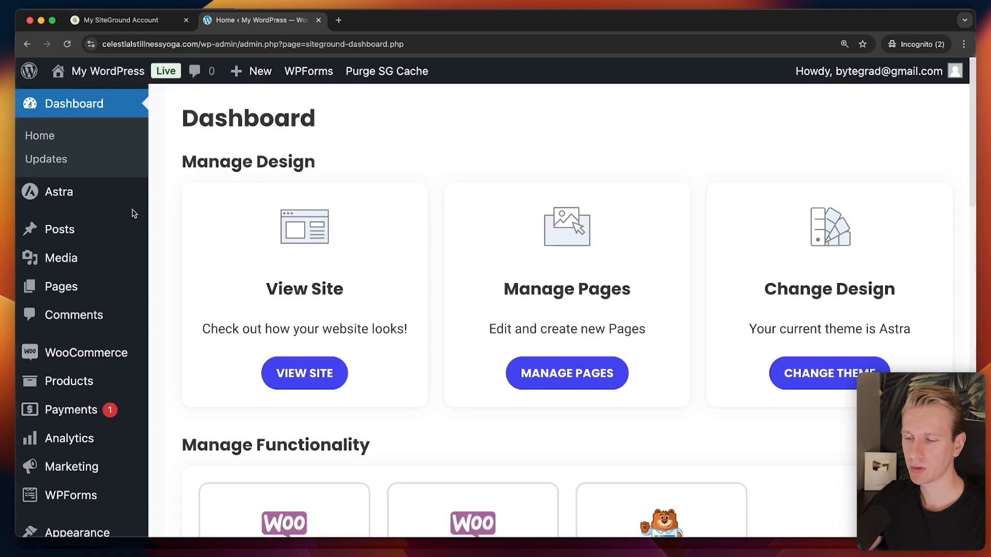
Browse the empty Posts list in the WordPress admin.
mouse_move(106, 222)
click(190, 239)
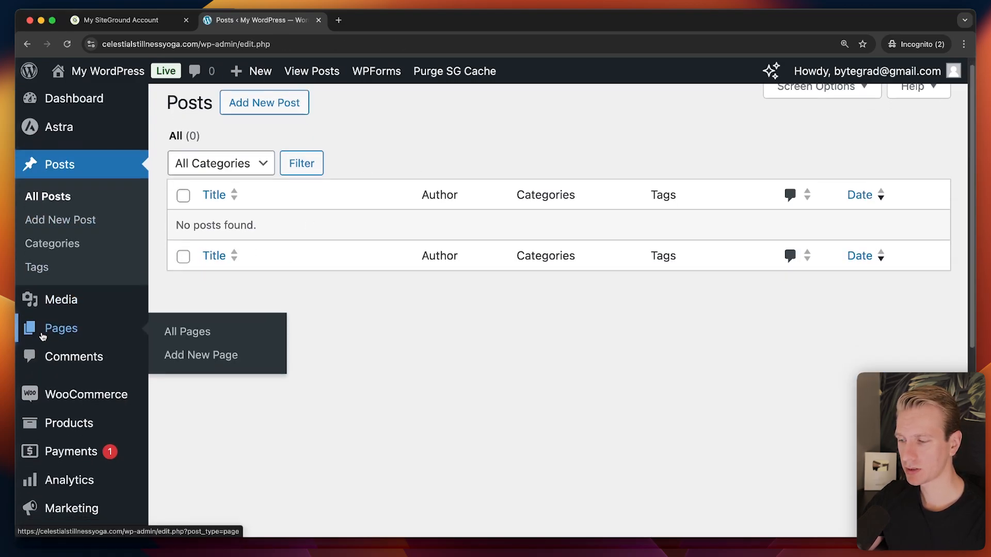
scroll(57, 261, down, 5)
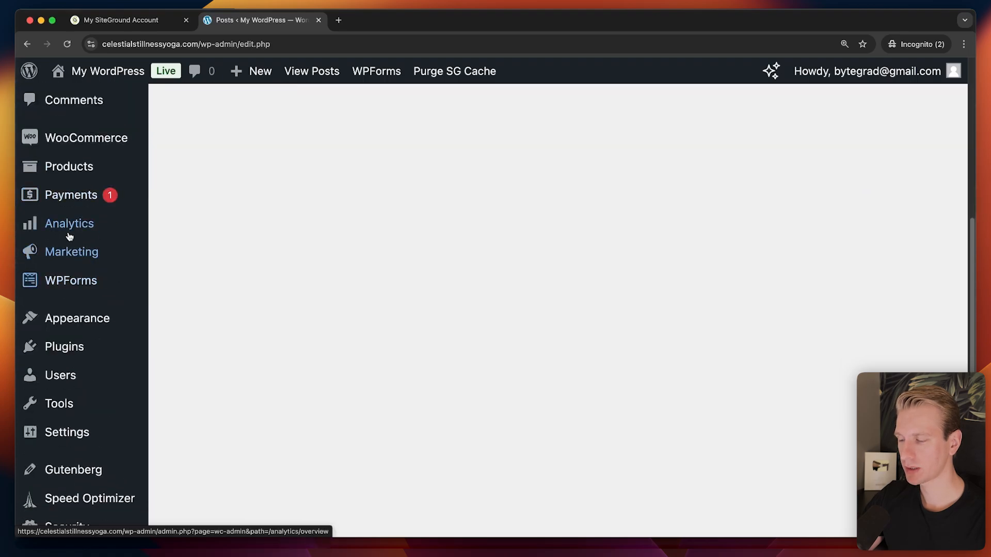
Activate the Twenty Twenty-Five theme and view the restyled homepage.
mouse_move(71, 232)
scroll(73, 237, down, 2)
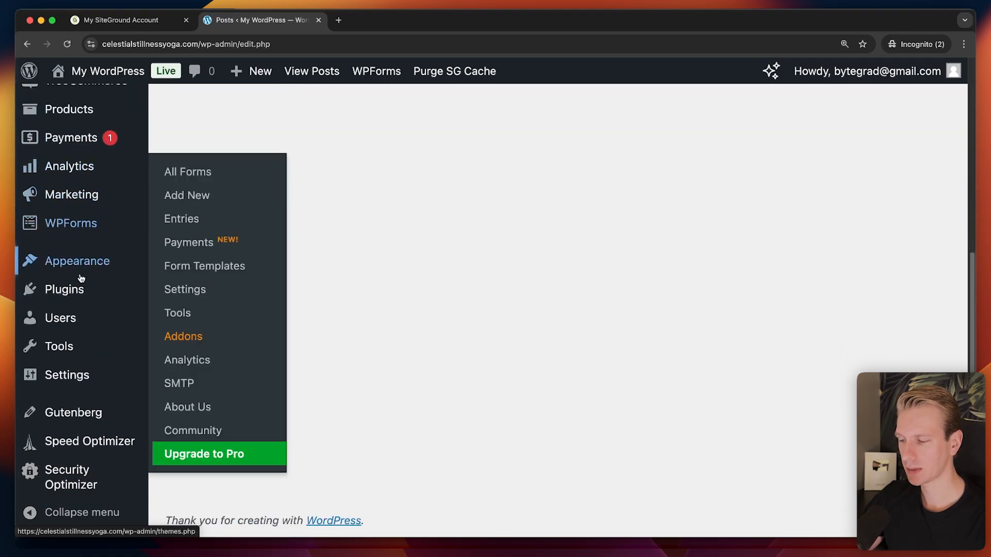
click(77, 260)
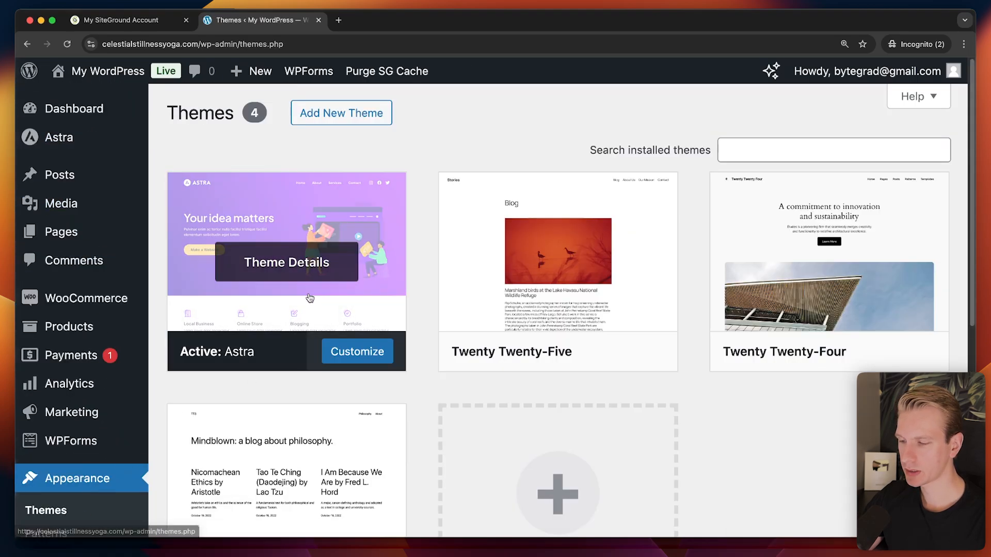
scroll(563, 263, down, 1)
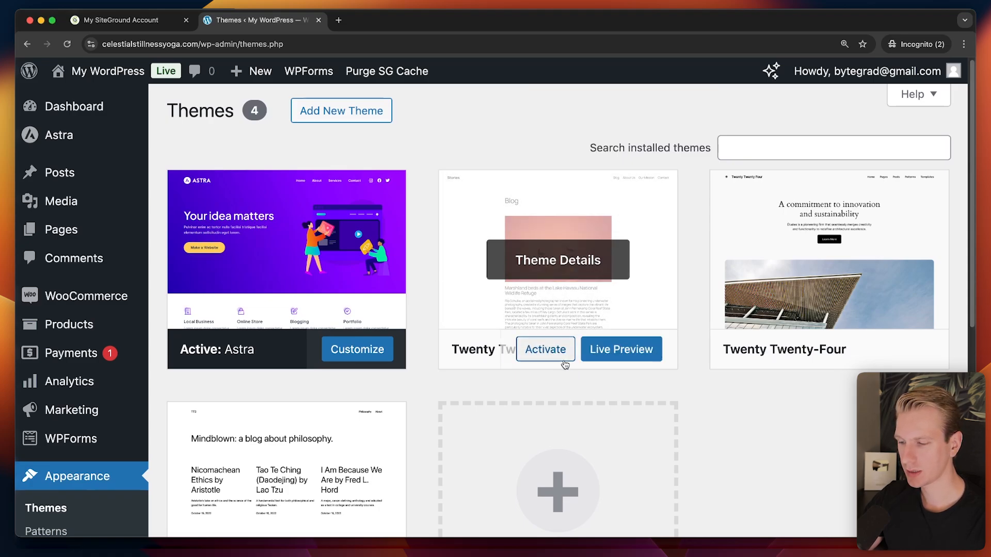
click(549, 352)
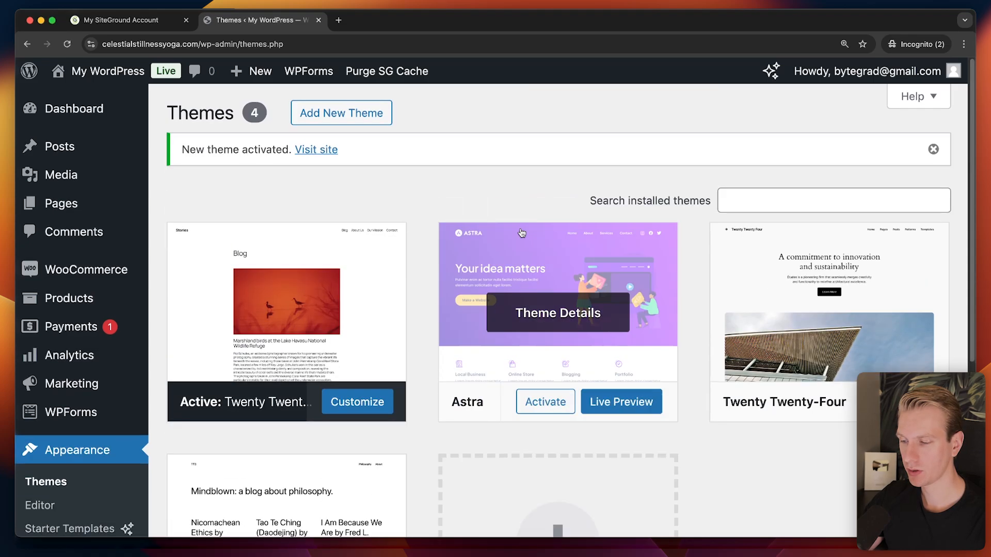
super+click(316, 149)
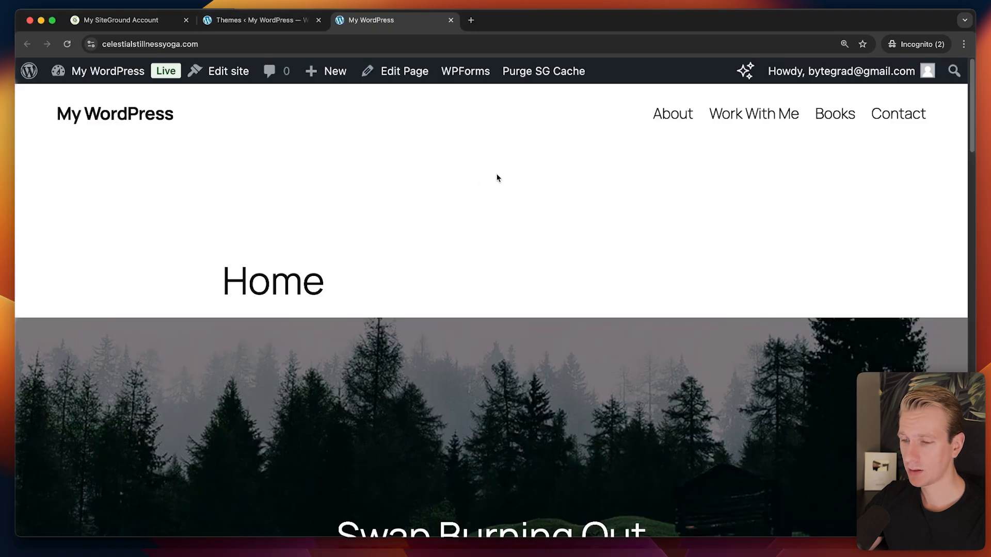
key(super+plus)
key(super+minus)
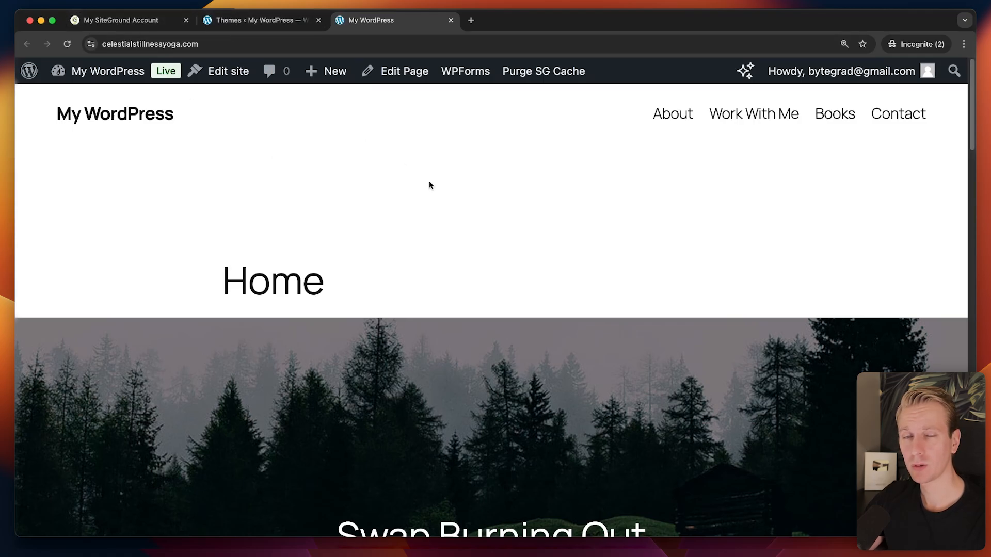
click(271, 21)
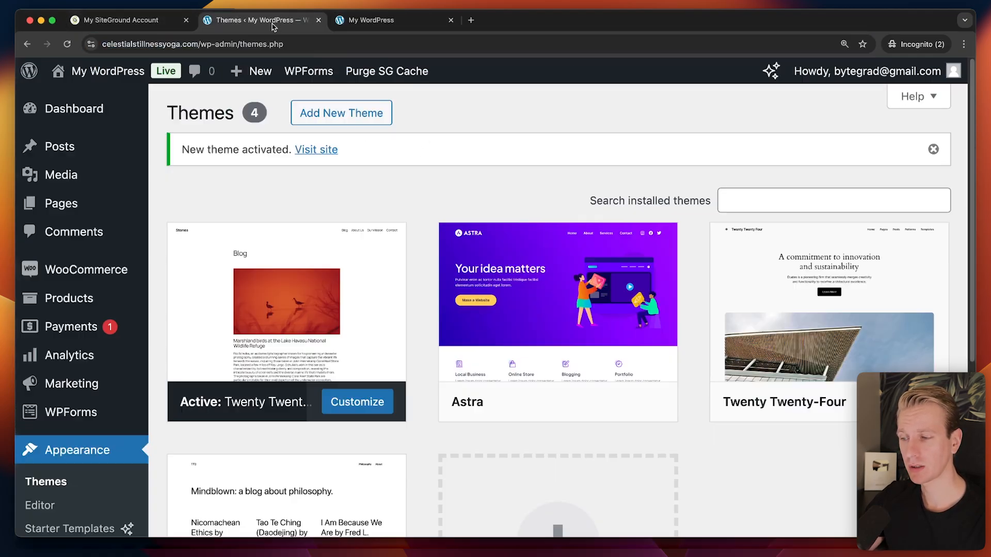
key(ctrl+Tab)
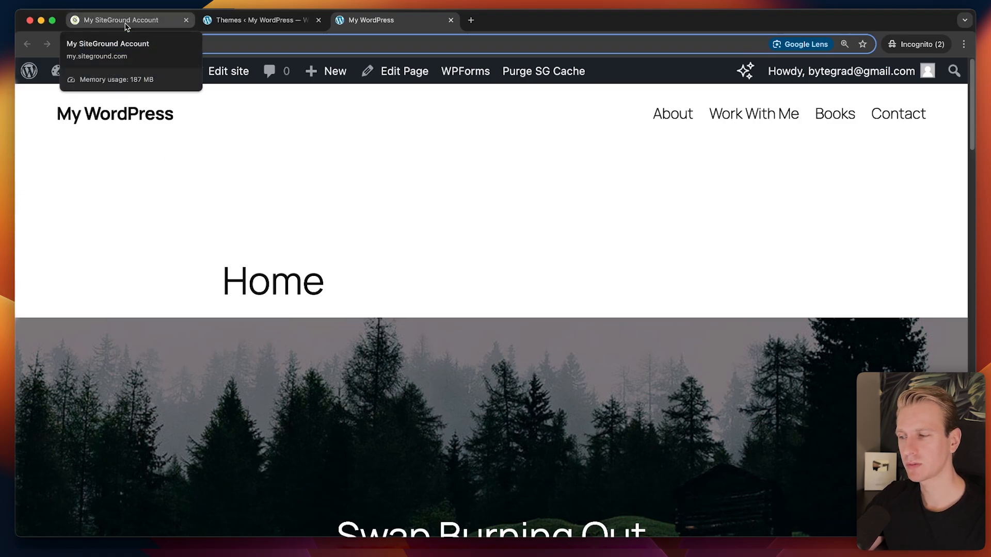
Review the three daily system backups under Security > Backups, then return to WordPress admin.
click(150, 21)
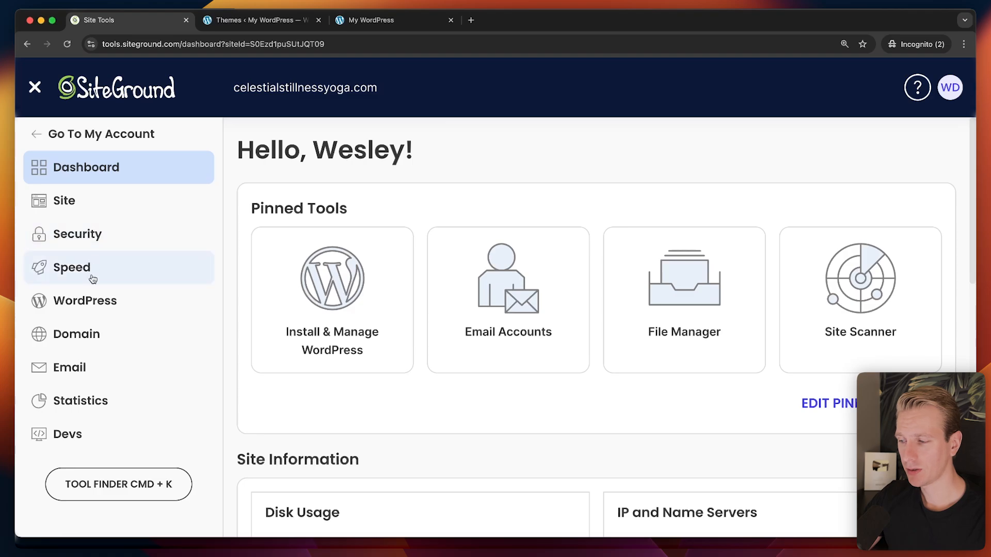
click(82, 236)
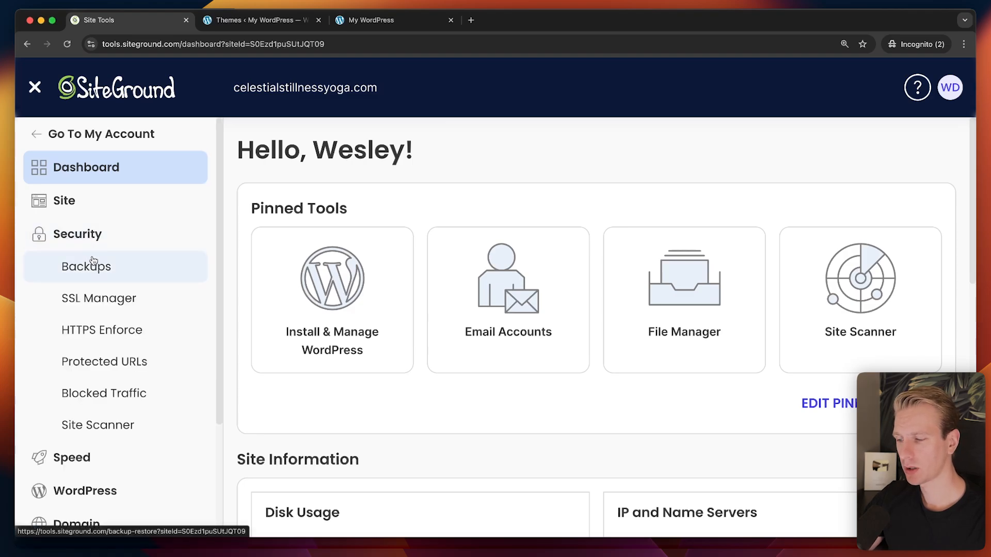
click(89, 265)
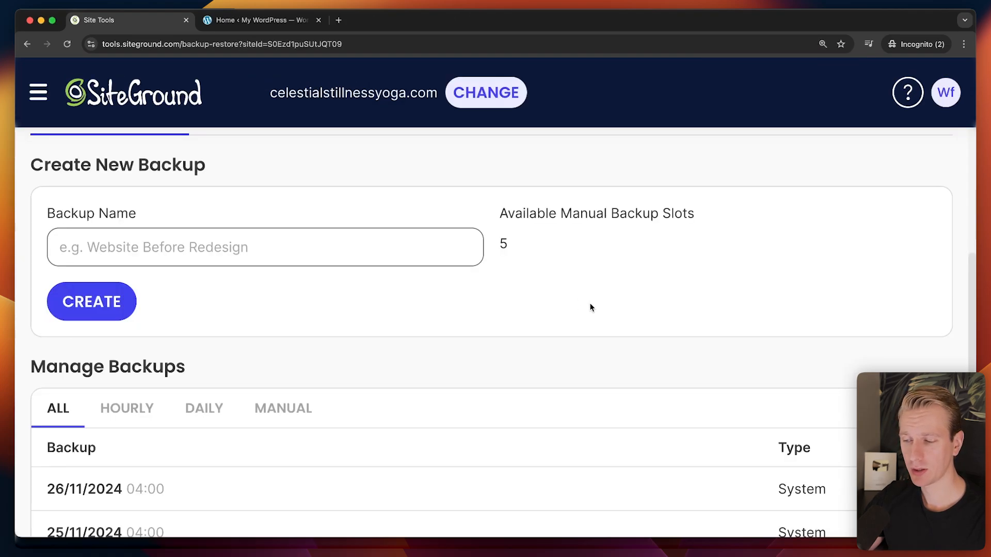
scroll(591, 307, down, 2)
scroll(464, 312, down, 1)
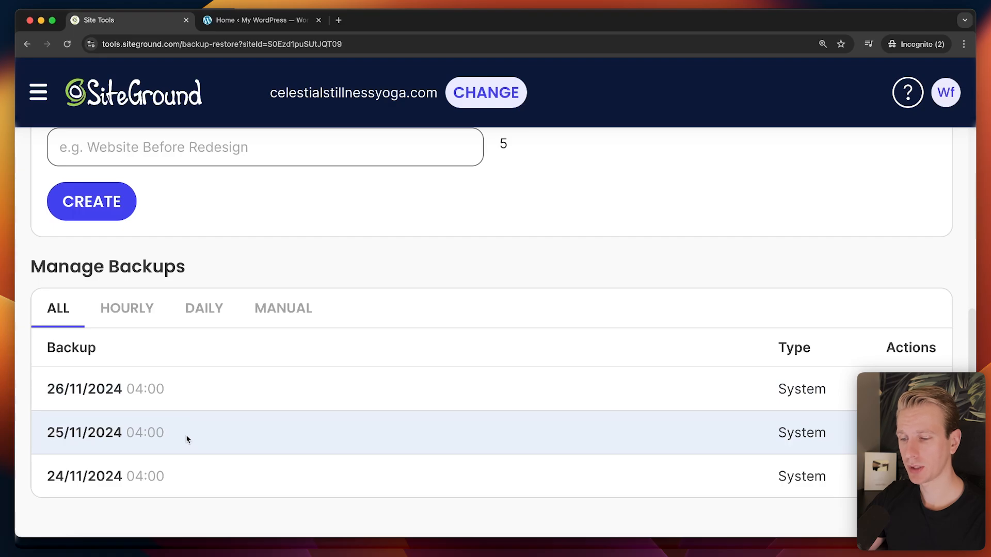
scroll(591, 309, up, 2)
scroll(547, 306, down, 1)
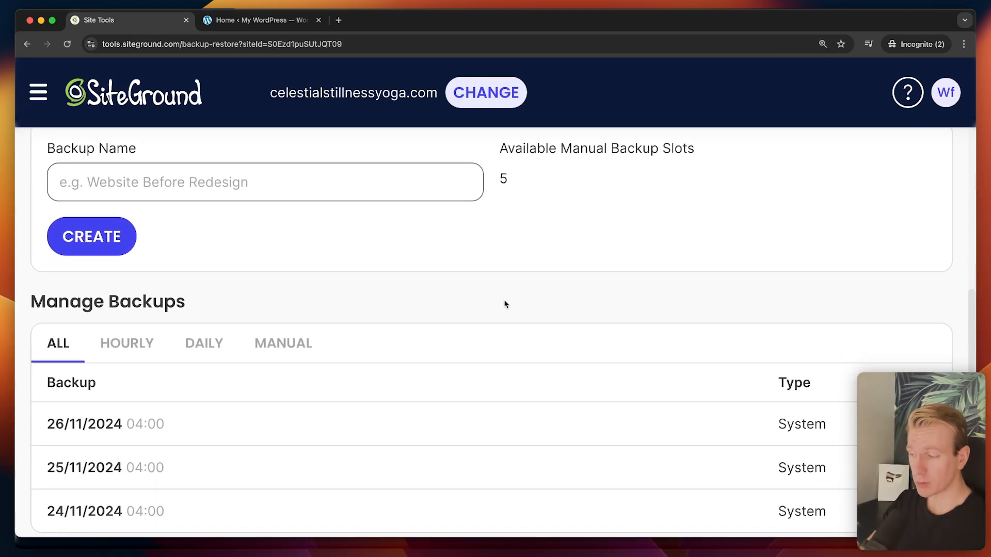
scroll(498, 318, down, 1)
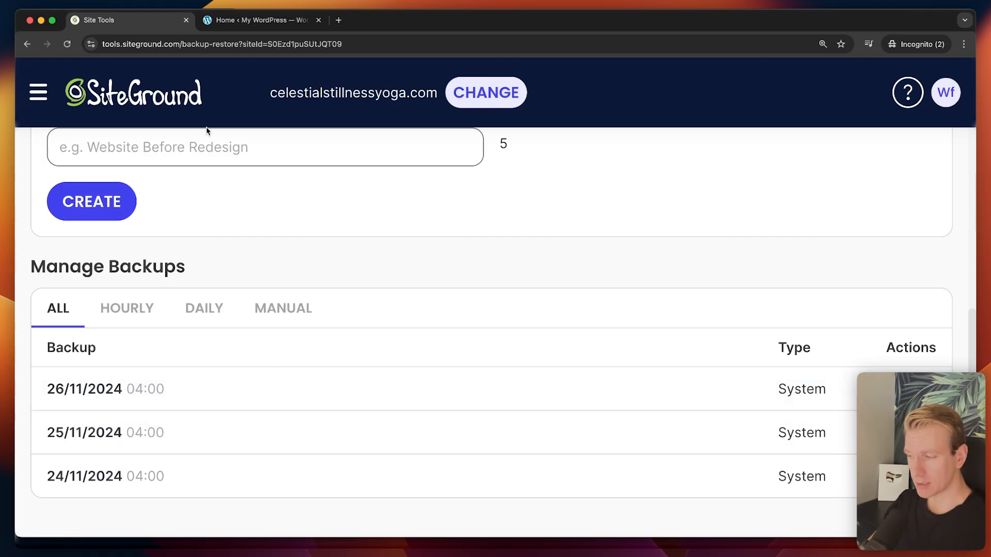
click(262, 26)
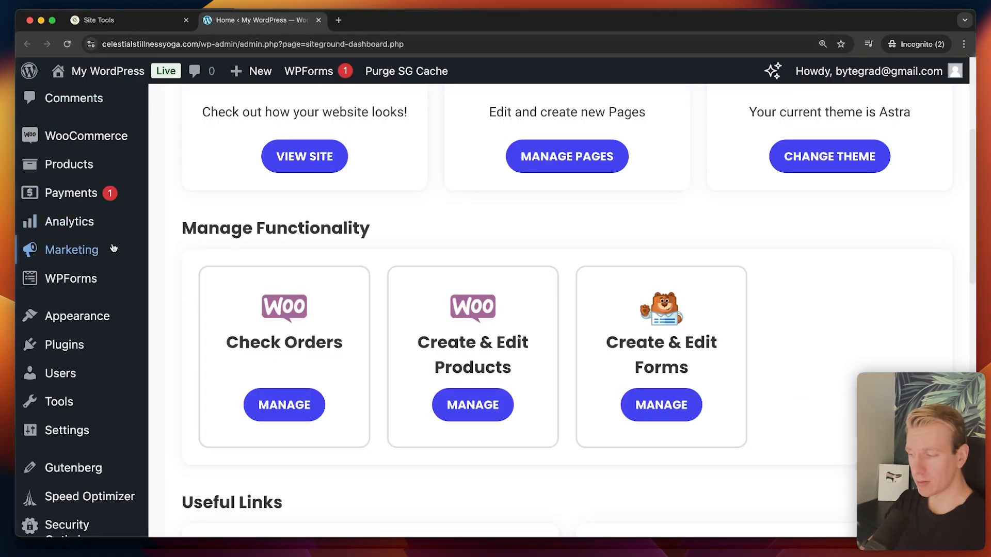
Open Appearance > Themes to confirm the new default theme is active instead of Astra.
mouse_move(124, 357)
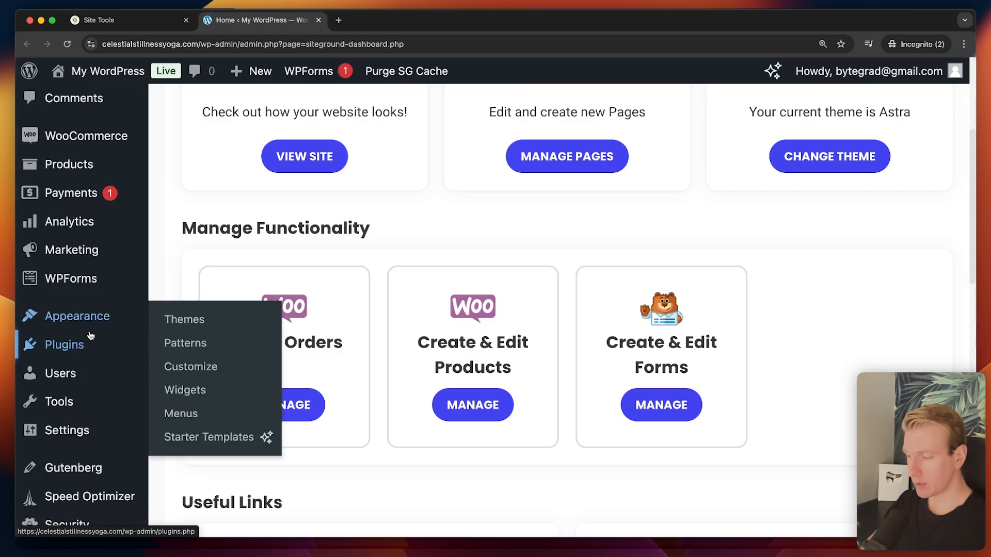
click(98, 317)
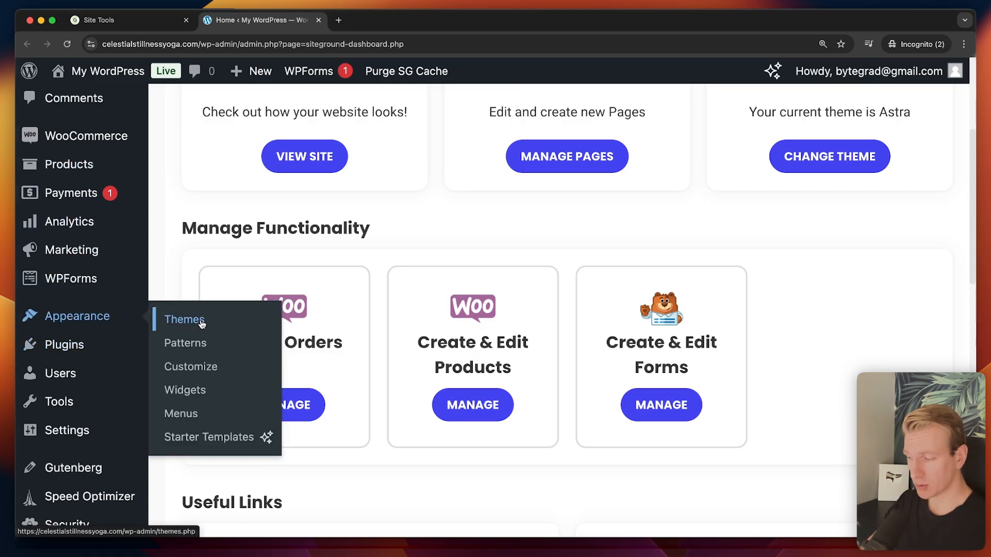
click(172, 318)
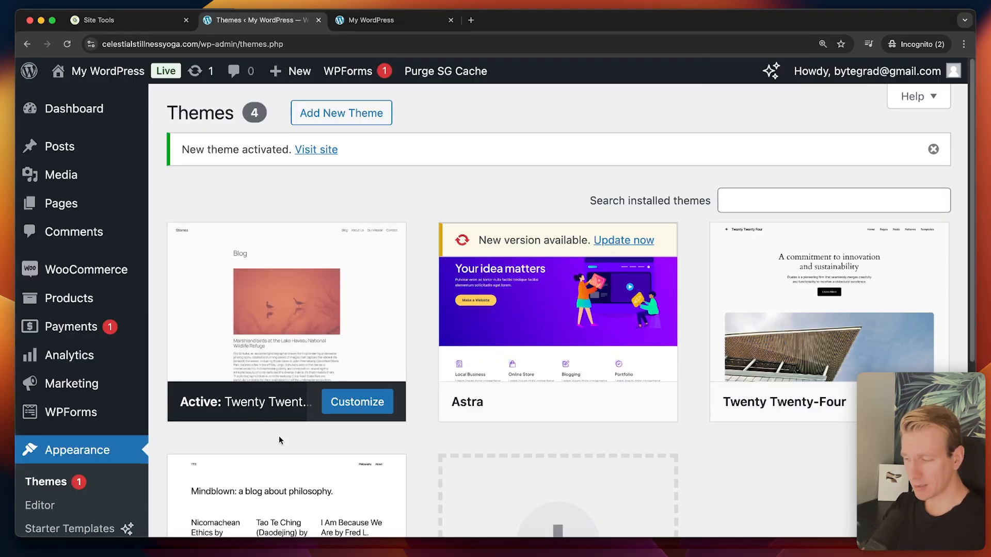
scroll(297, 390, down, 1)
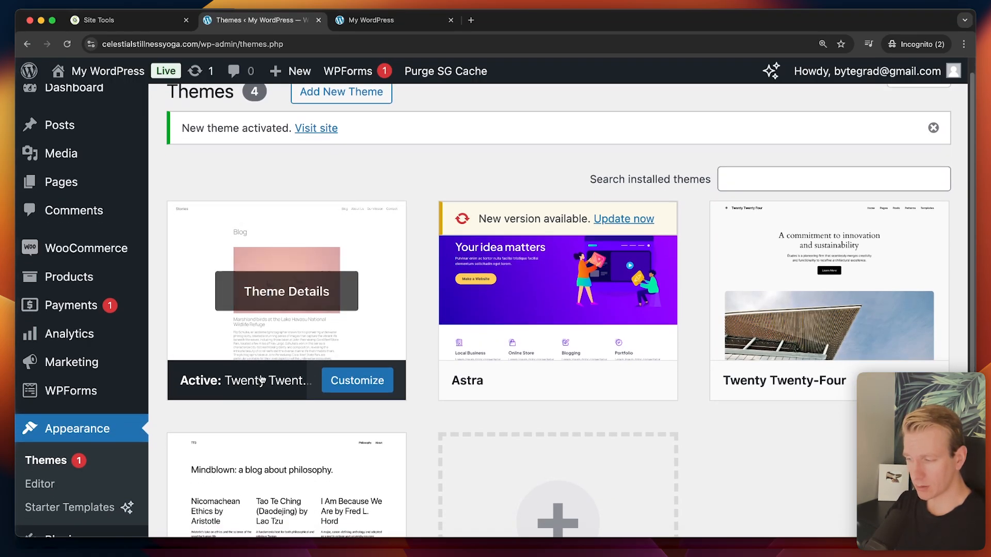
Inspect the front page's Home heading and Burn Out hero under the new theme.
click(392, 20)
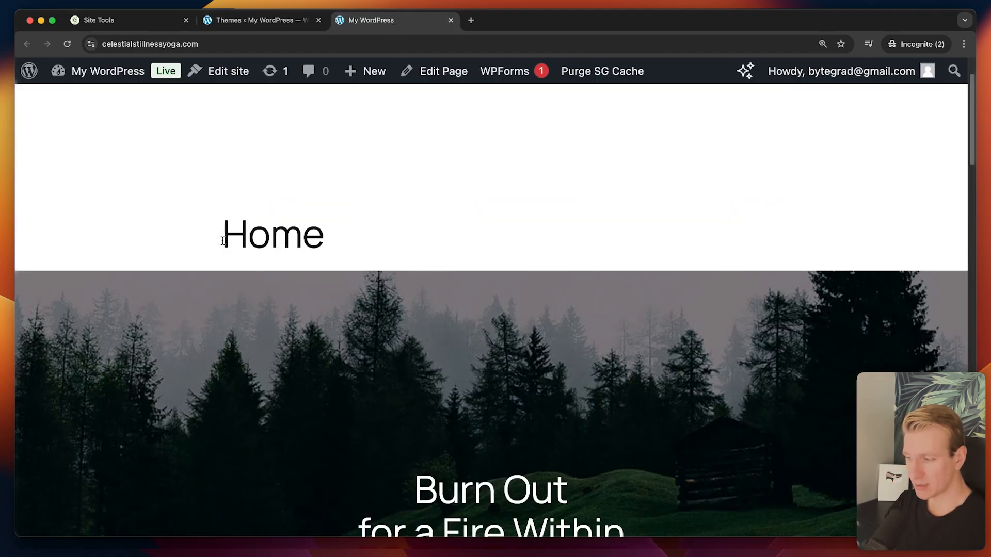
double_click(222, 241)
click(319, 243)
scroll(422, 419, down, 3)
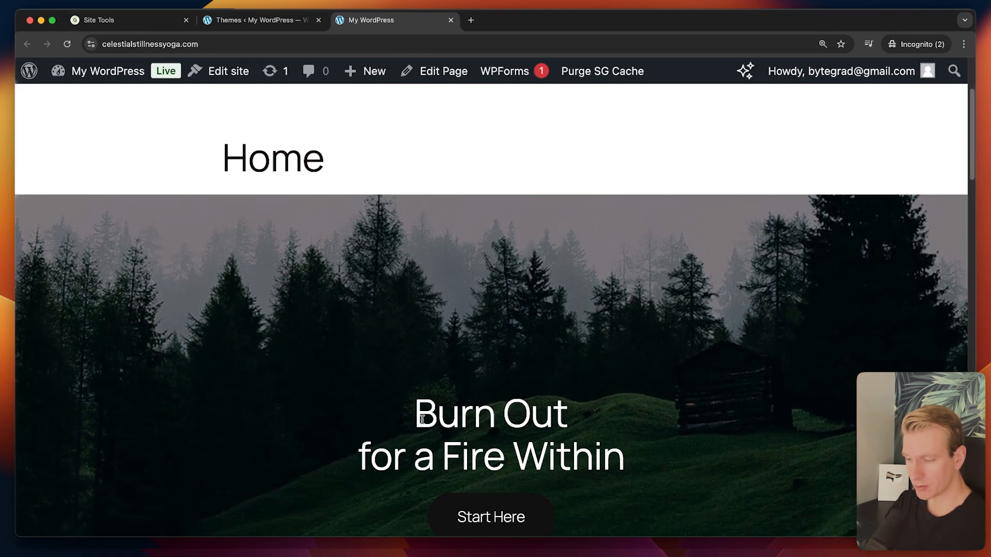
drag(422, 419, 554, 457)
scroll(488, 482, down, 3)
scroll(488, 481, up, 6)
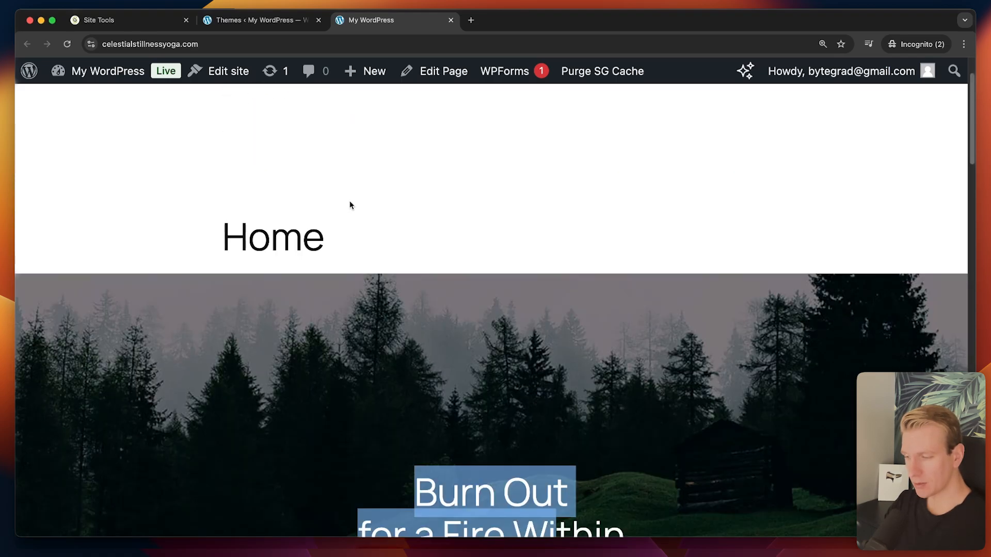
click(350, 205)
Compare the Themes page with the live front page again, then return to SiteGround Backups.
click(284, 21)
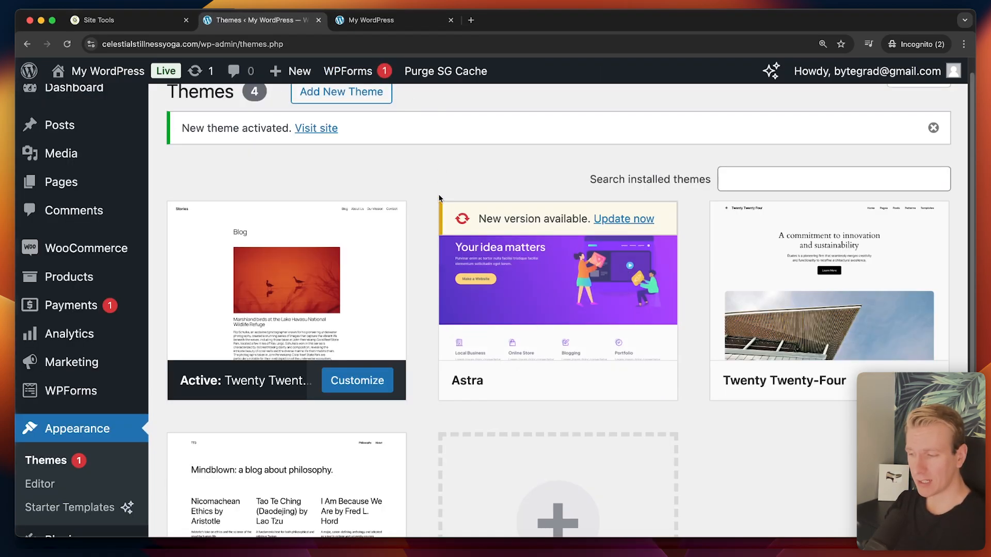
scroll(439, 197, down, 3)
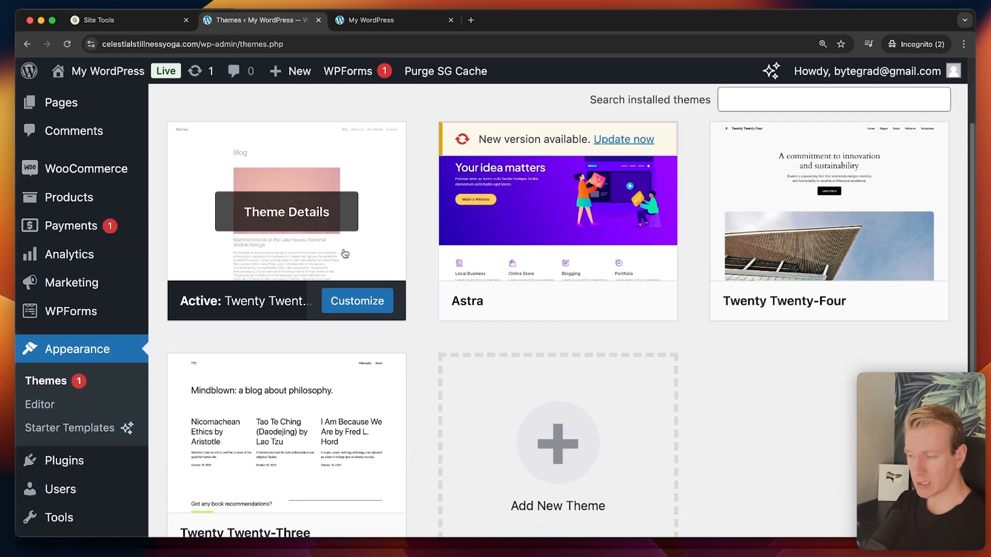
click(370, 19)
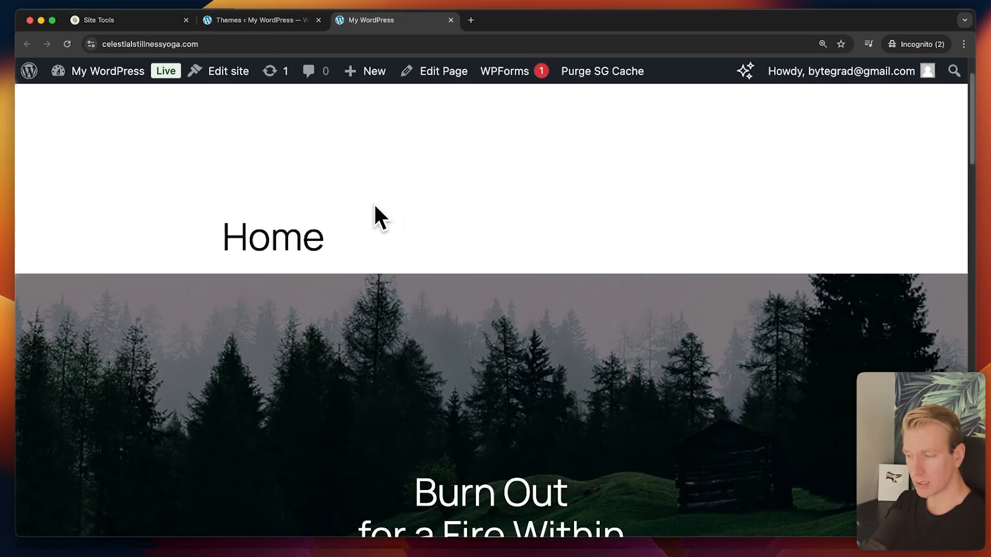
click(287, 21)
scroll(80, 371, down, 3)
mouse_move(82, 379)
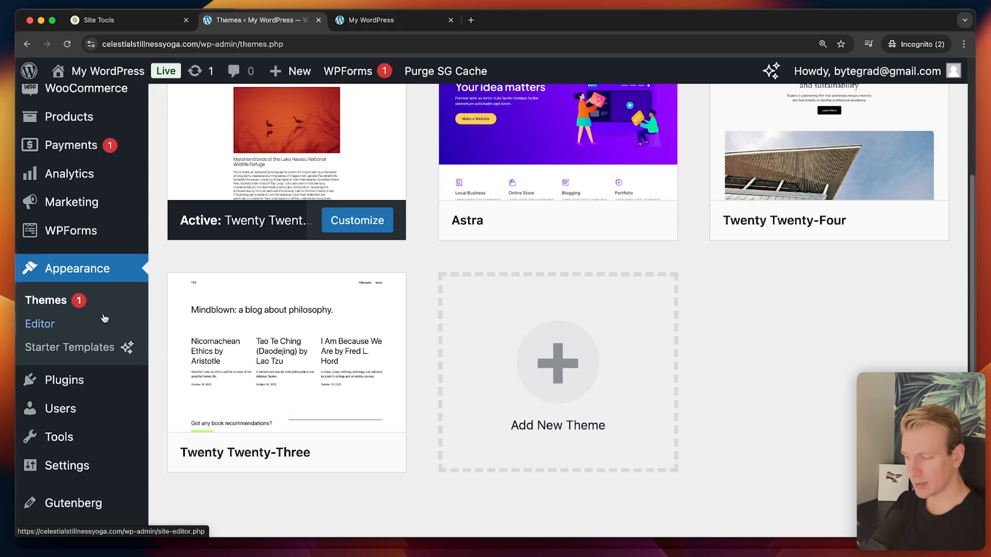
click(136, 23)
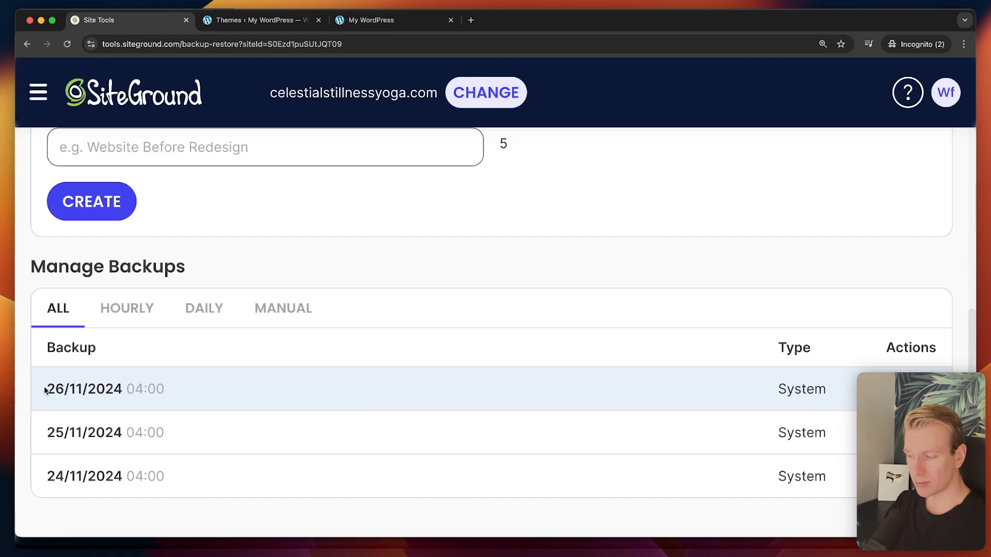
Restore all files and databases from the 26/11/2024 04:00 backup.
drag(45, 388, 212, 388)
click(924, 388)
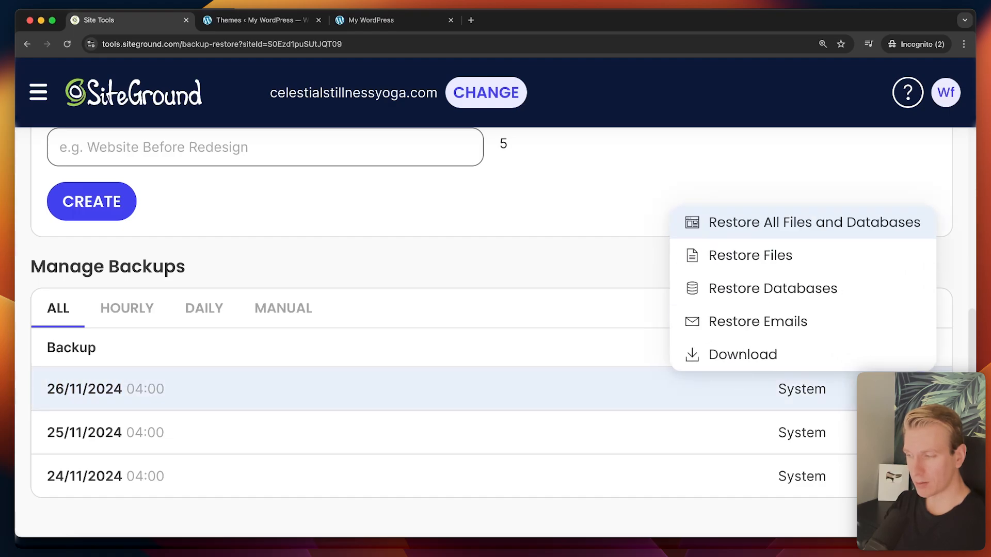
click(782, 227)
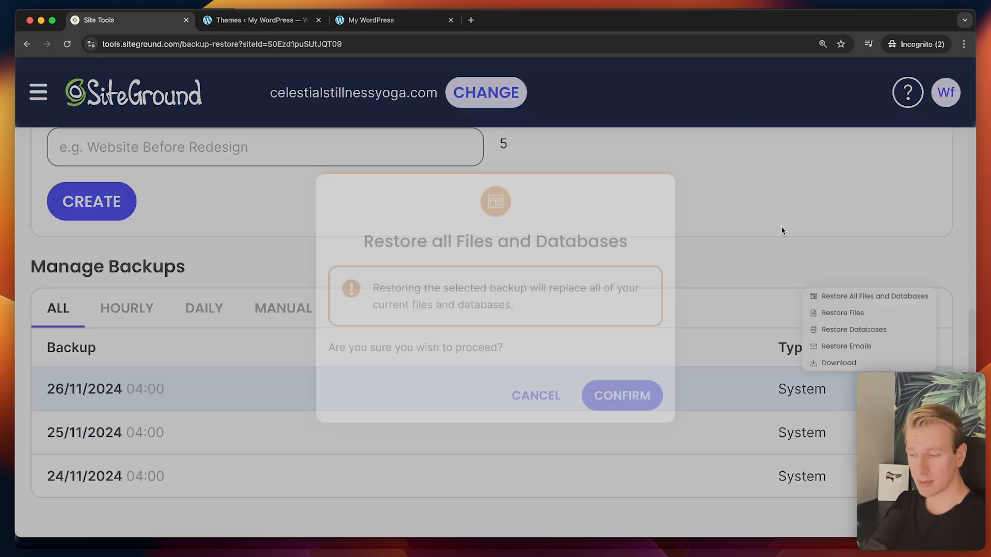
click(632, 410)
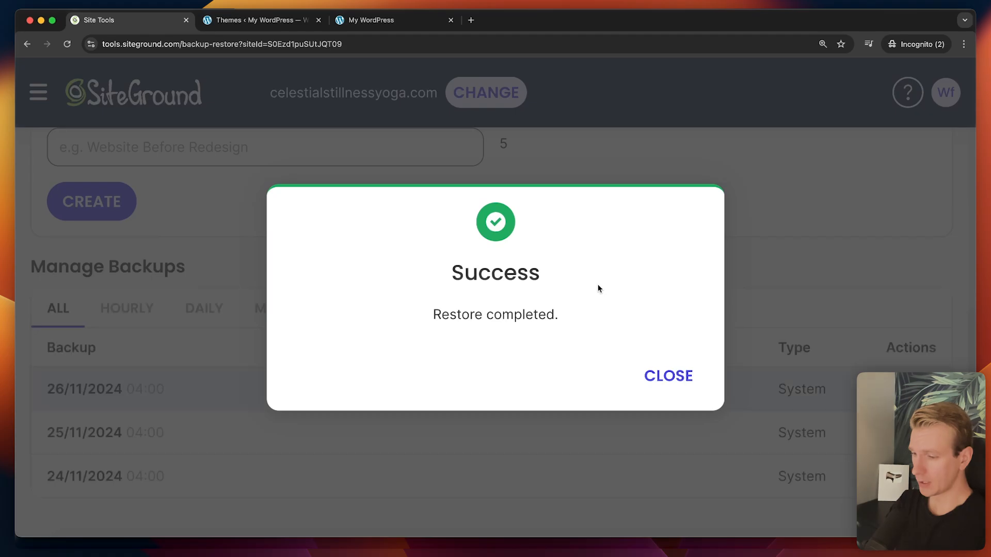
click(669, 375)
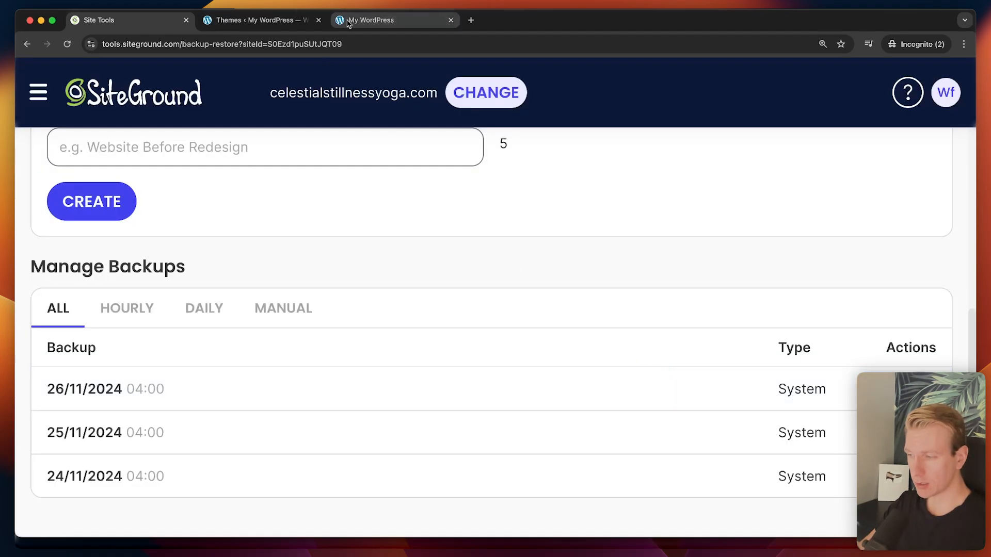
Reload the live site to confirm the original header and Start Here hero returned.
click(371, 20)
click(67, 45)
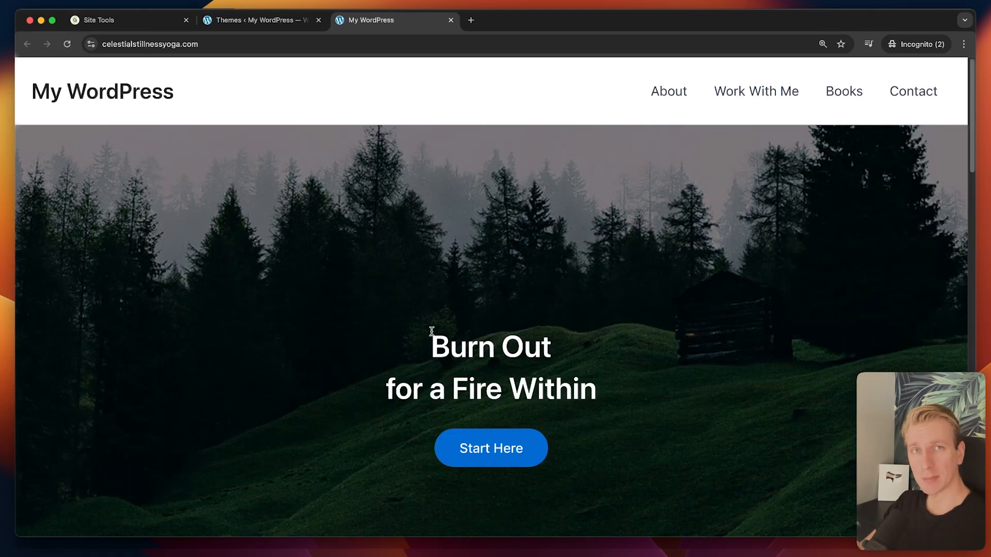
click(139, 23)
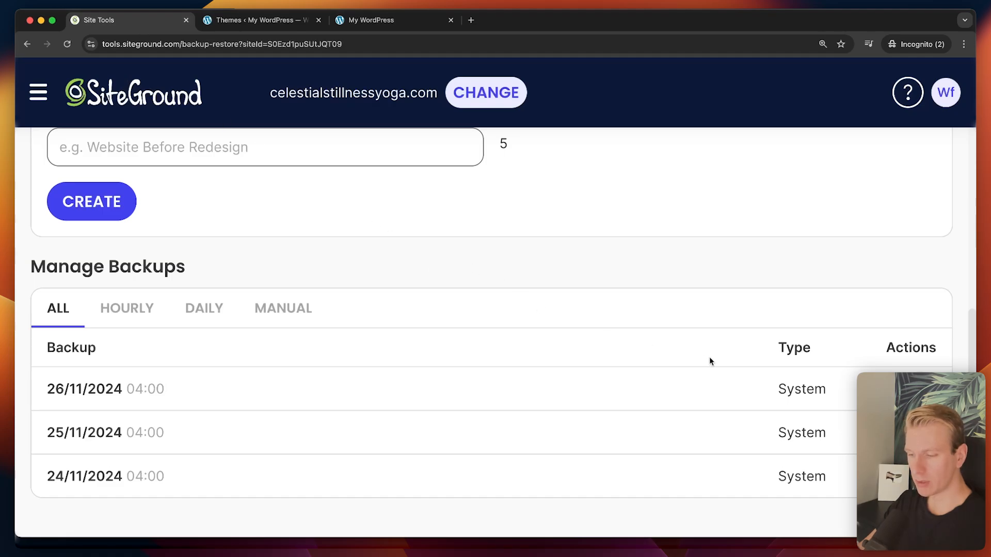
Scroll through the Backups page to review the listed backups.
scroll(786, 307, up, 3)
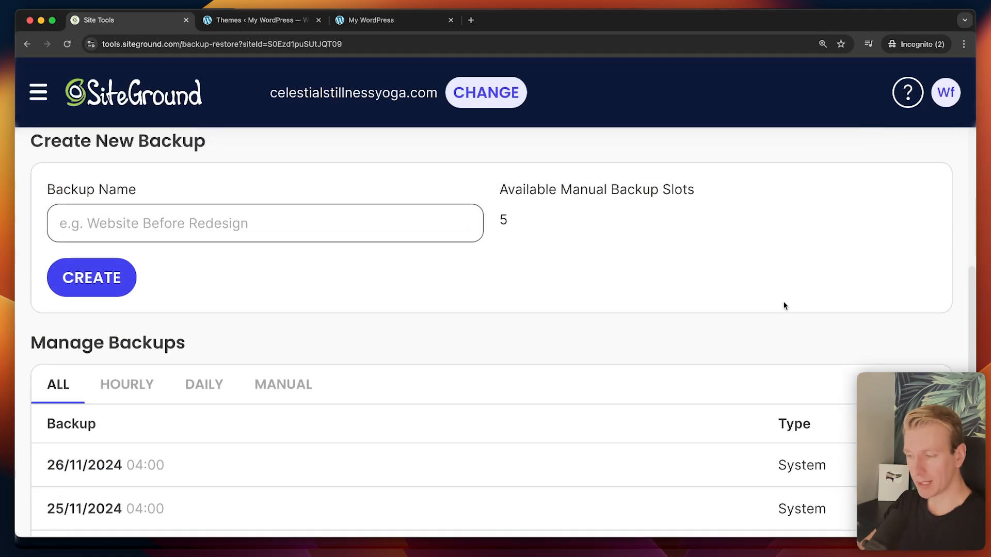
scroll(783, 305, down, 3)
scroll(307, 353, up, 5)
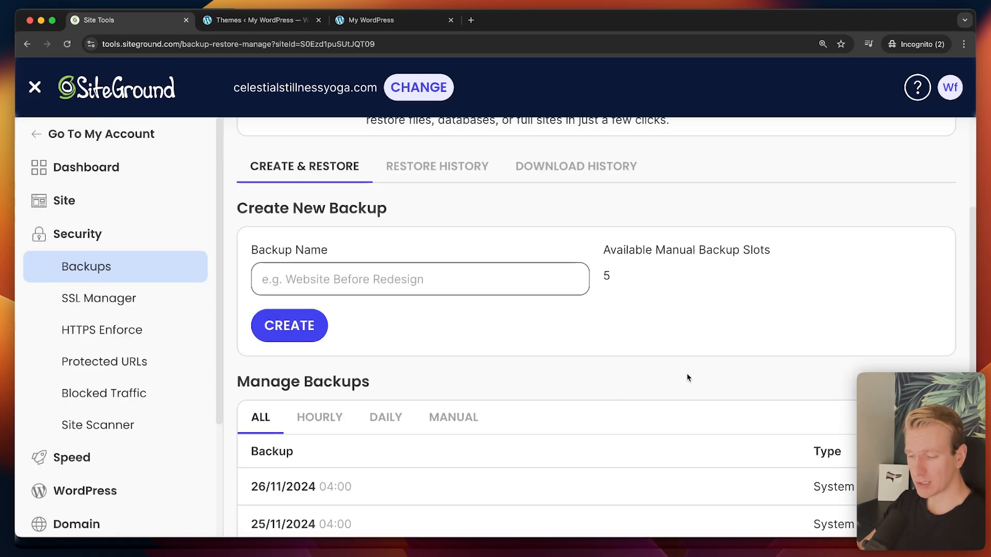
scroll(708, 378, down, 1)
scroll(729, 379, up, 2)
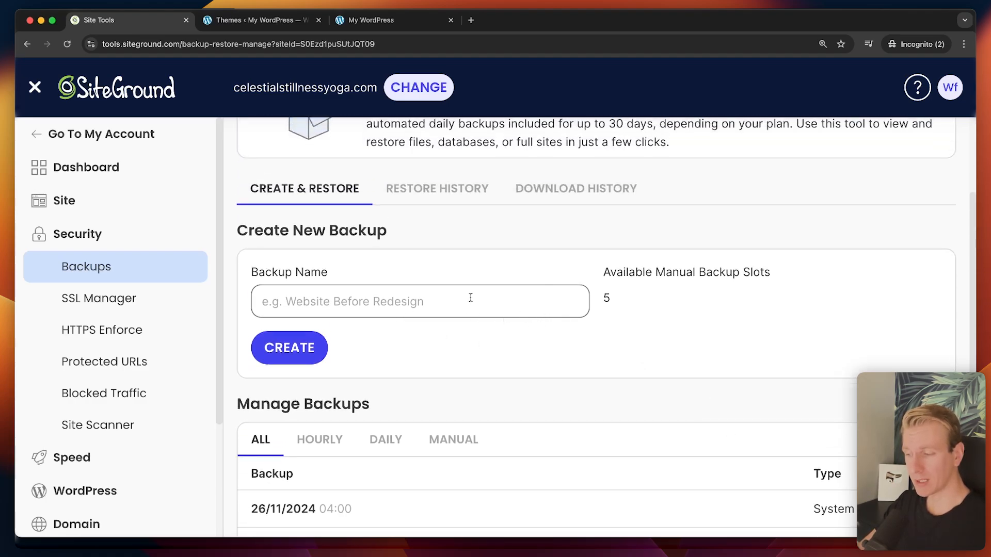
scroll(465, 288, up, 3)
scroll(479, 379, down, 2)
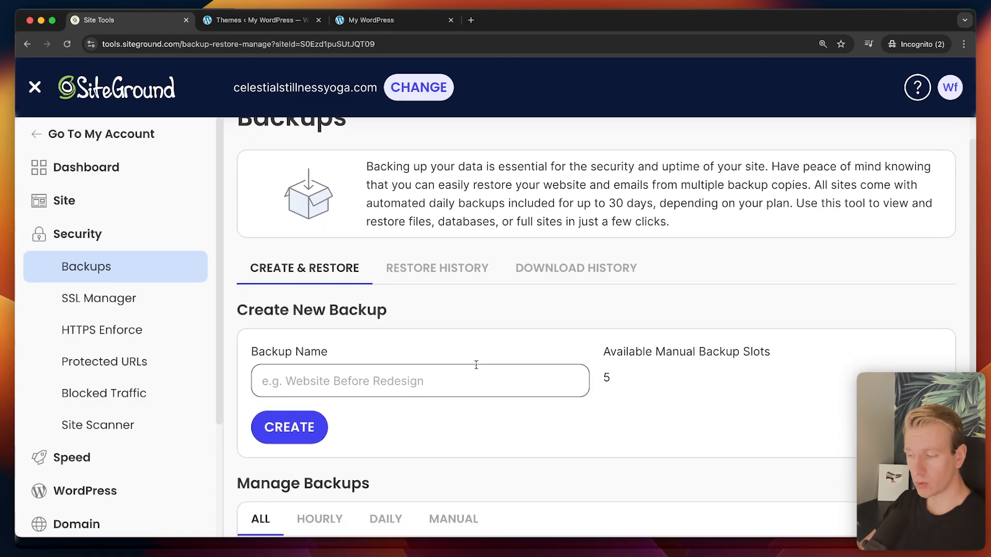
Compare the WordPress themes page and live homepage against the Backups page.
click(272, 21)
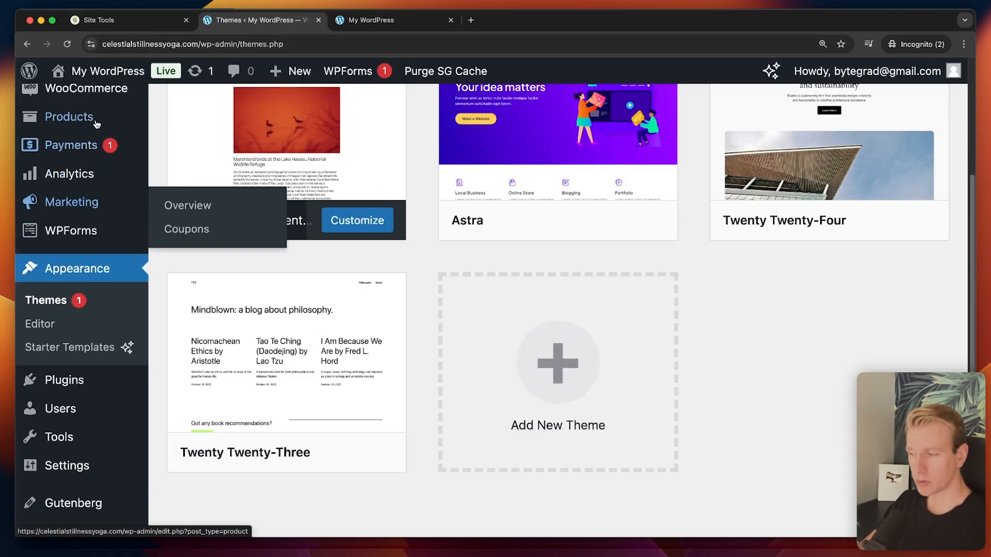
click(105, 20)
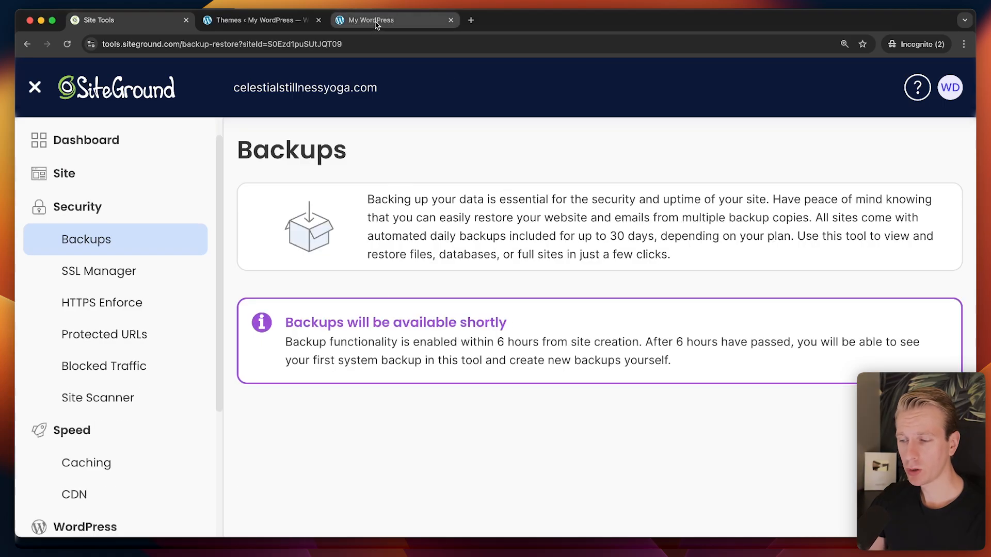
click(376, 22)
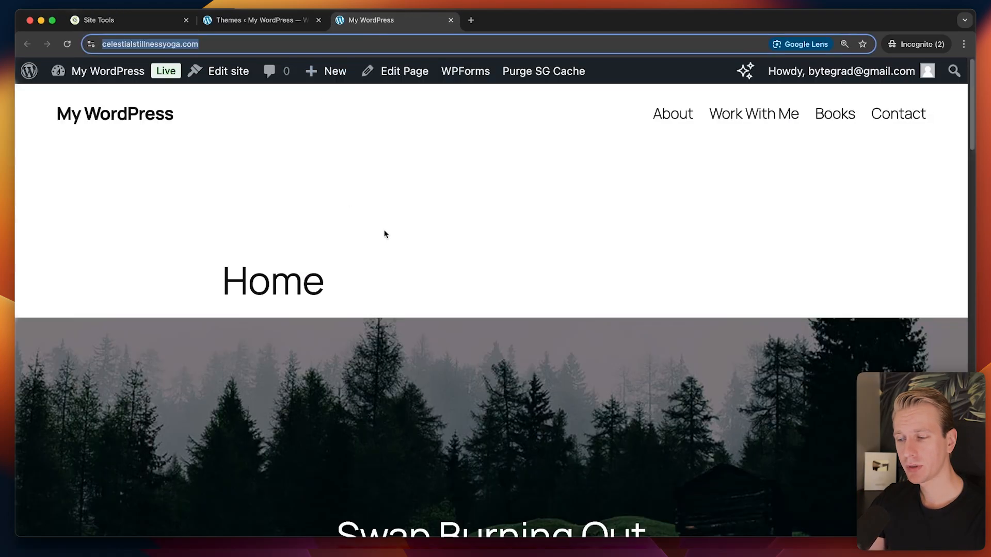
click(170, 21)
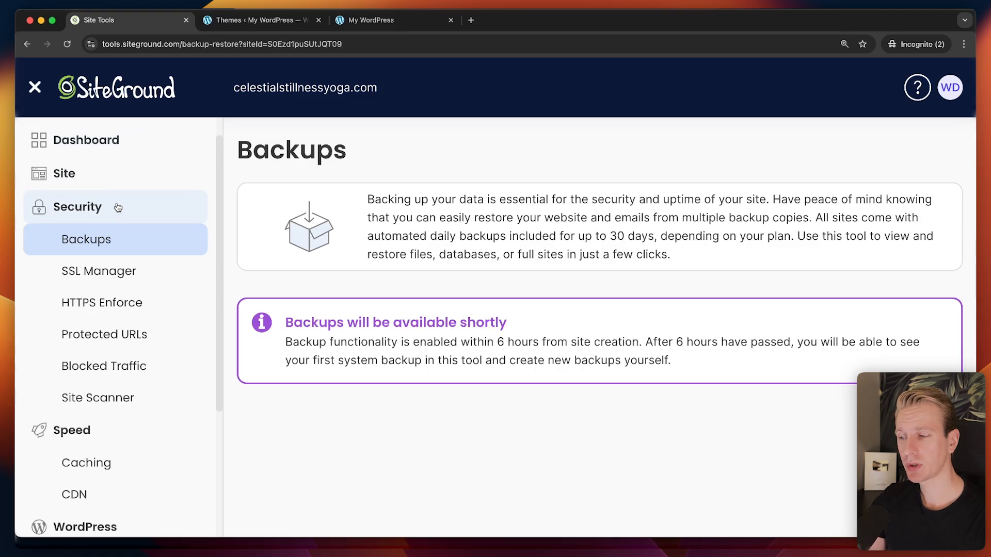
click(361, 21)
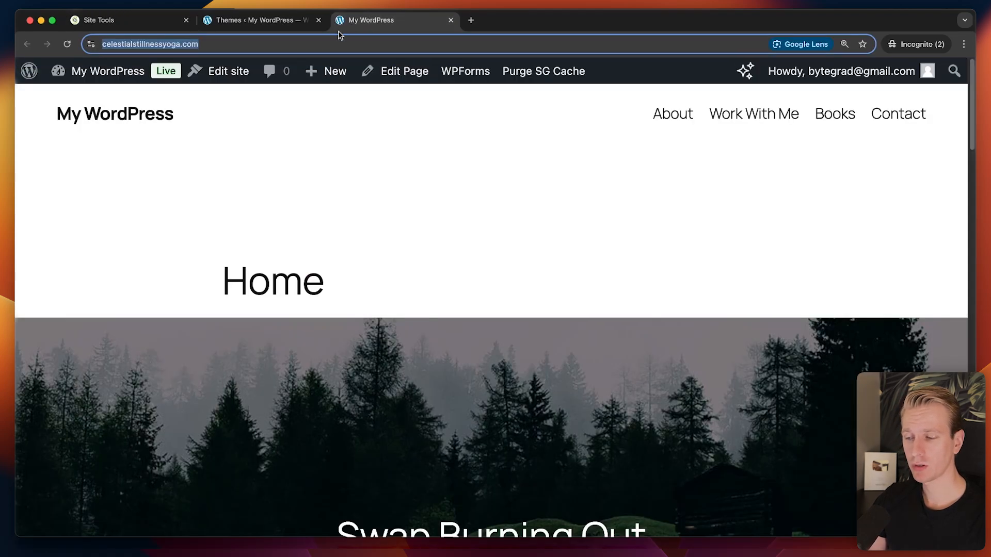
click(155, 21)
Expand the WordPress tools group in the Site Tools sidebar.
scroll(166, 259, down, 3)
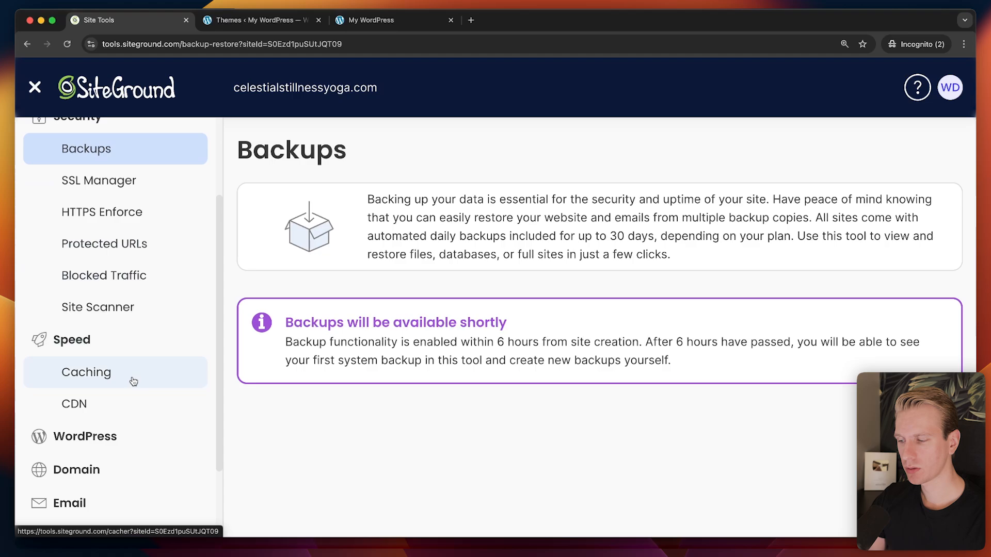
click(72, 441)
scroll(111, 403, down, 3)
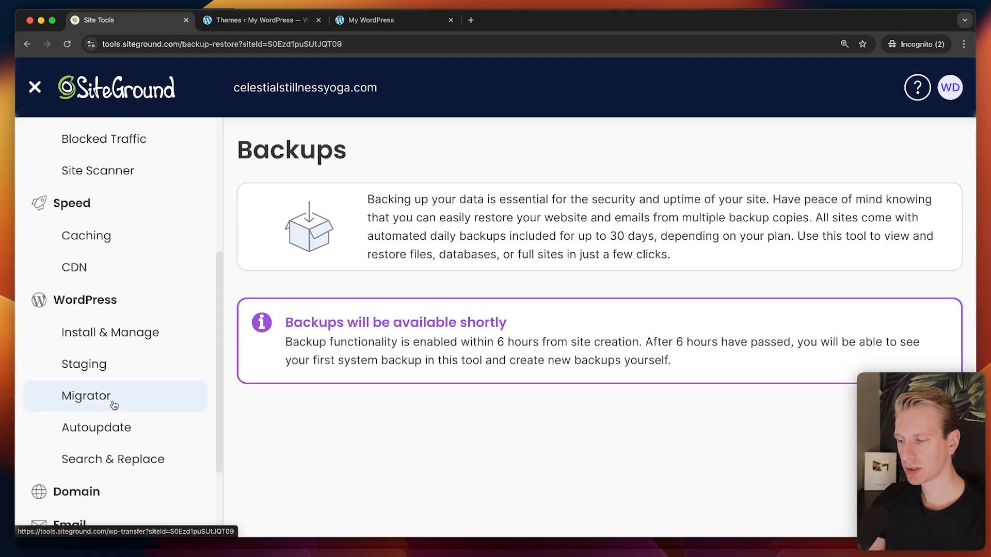
Open the Staging tool and read its description about risky live-site changes.
click(88, 374)
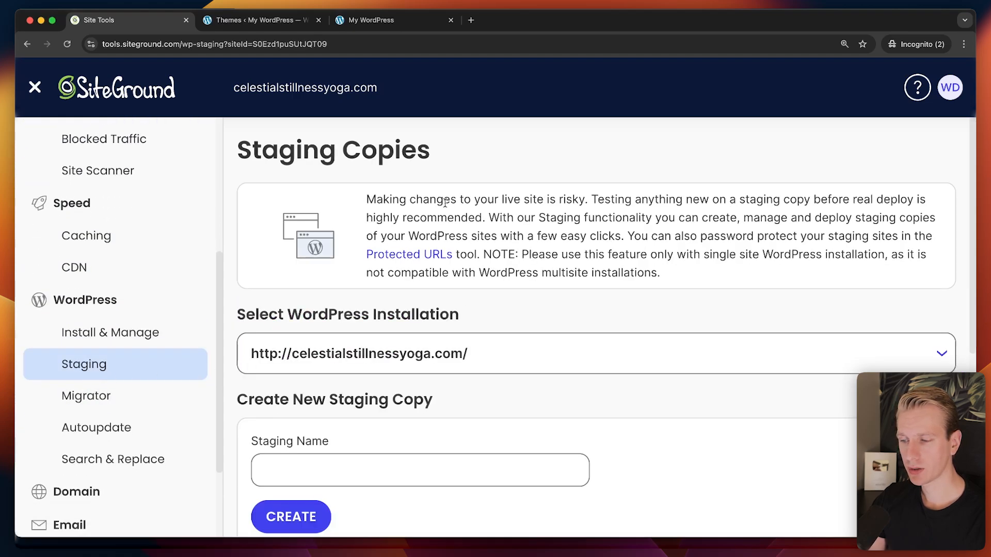
drag(372, 197, 377, 198)
drag(551, 195, 821, 199)
click(602, 200)
click(822, 198)
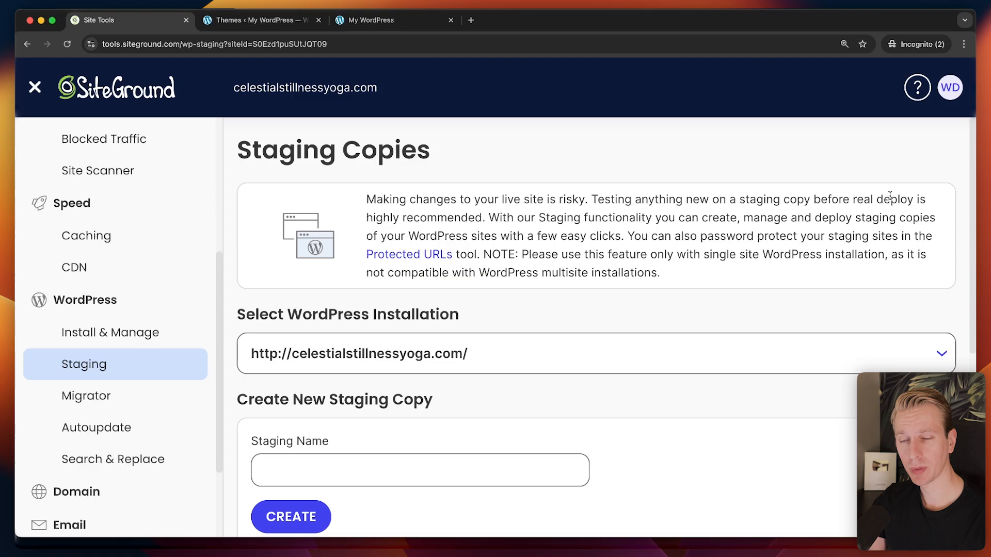
scroll(381, 336, down, 3)
Create a staging copy named 'staging' without additional items, then open its admin.
click(381, 336)
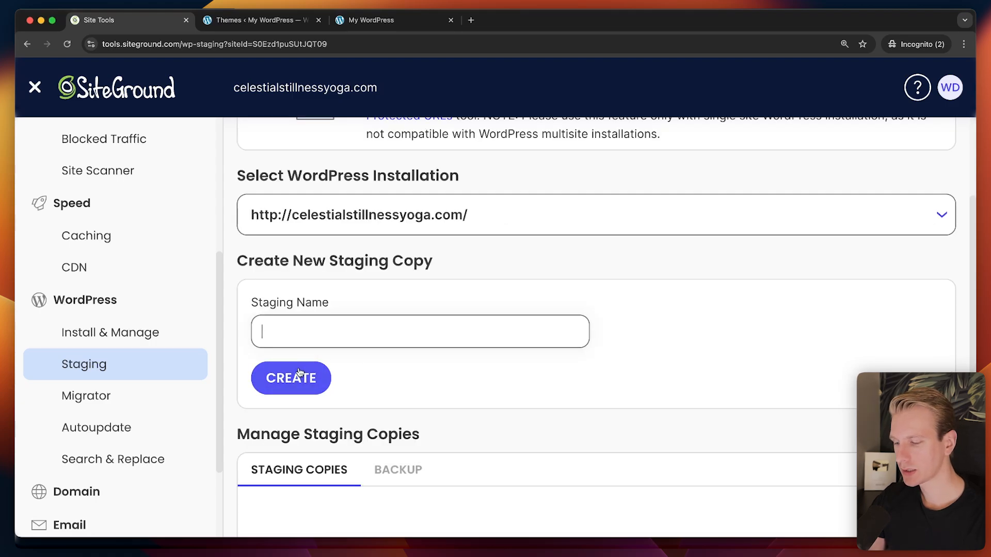
text(staging)
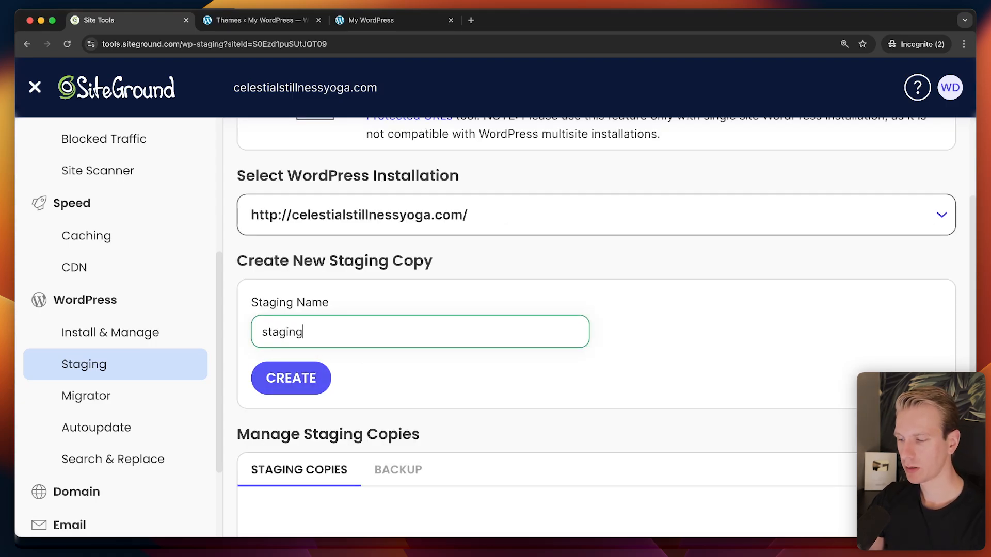
key(Return)
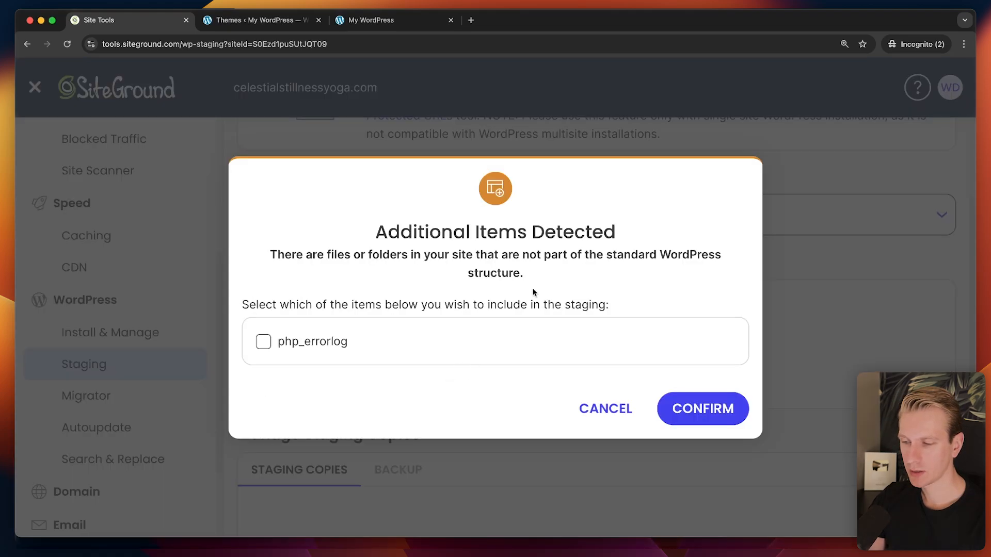
click(687, 402)
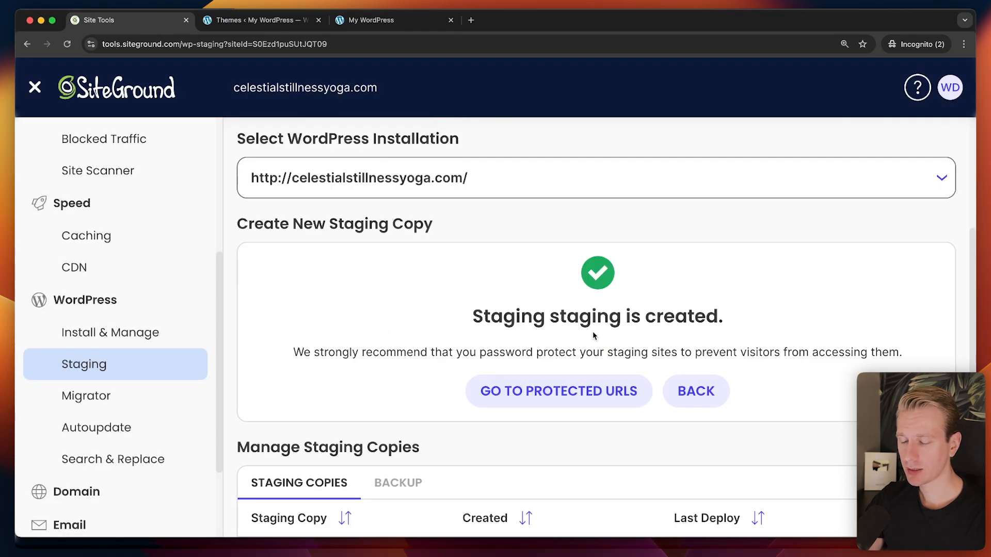
drag(554, 317, 617, 318)
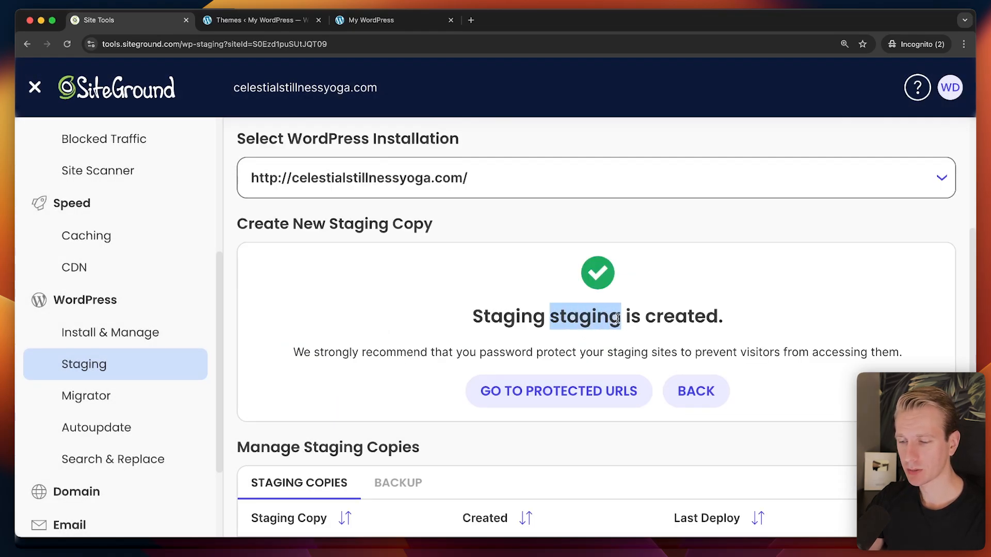
scroll(567, 322, down, 3)
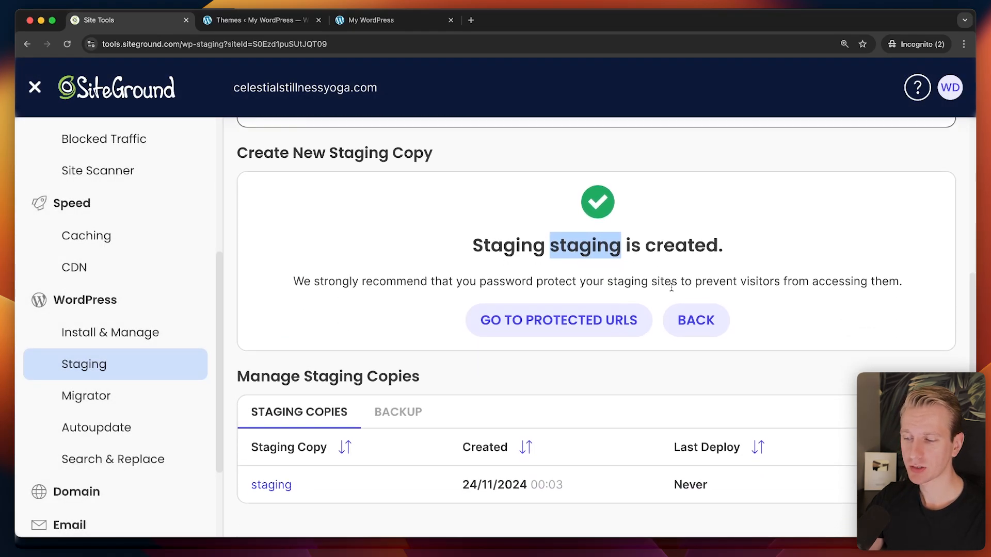
click(554, 330)
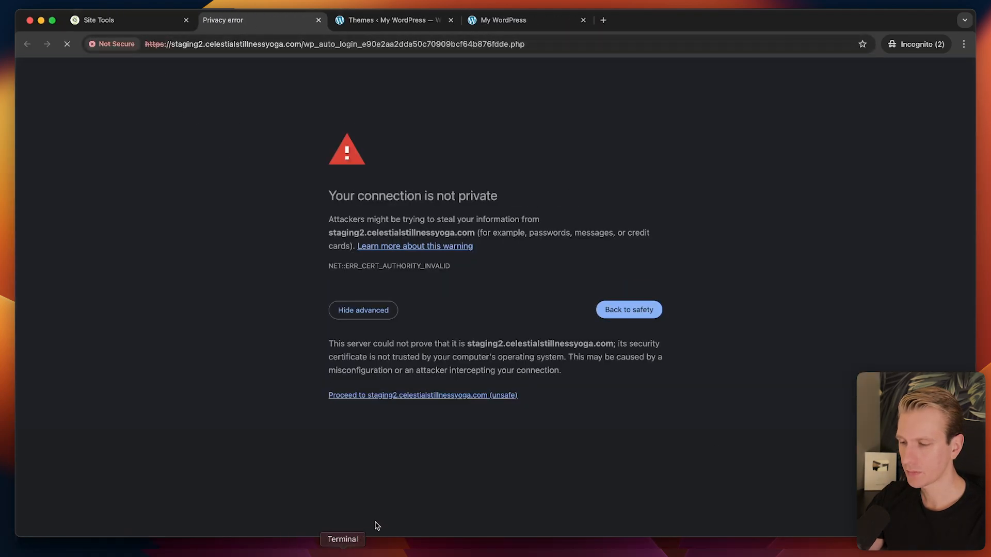
Proceed past the certificate warning and activate the Astra theme on the staging2 site.
click(387, 395)
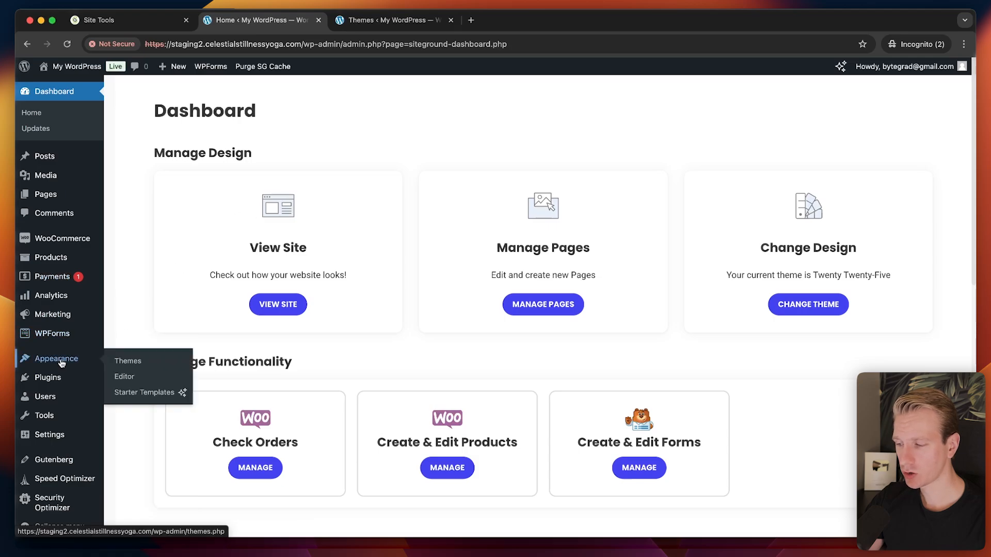
click(127, 362)
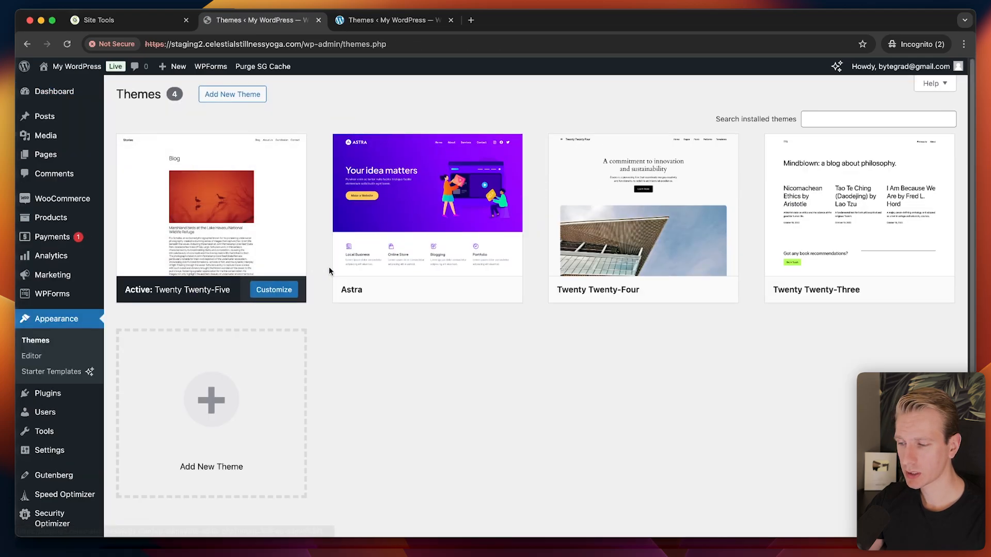
key(super+equal)
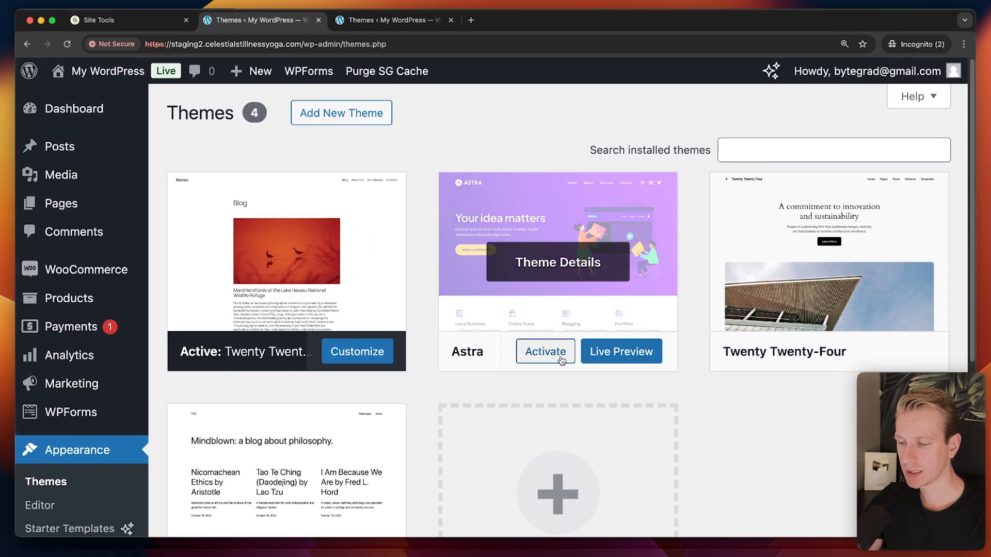
click(542, 359)
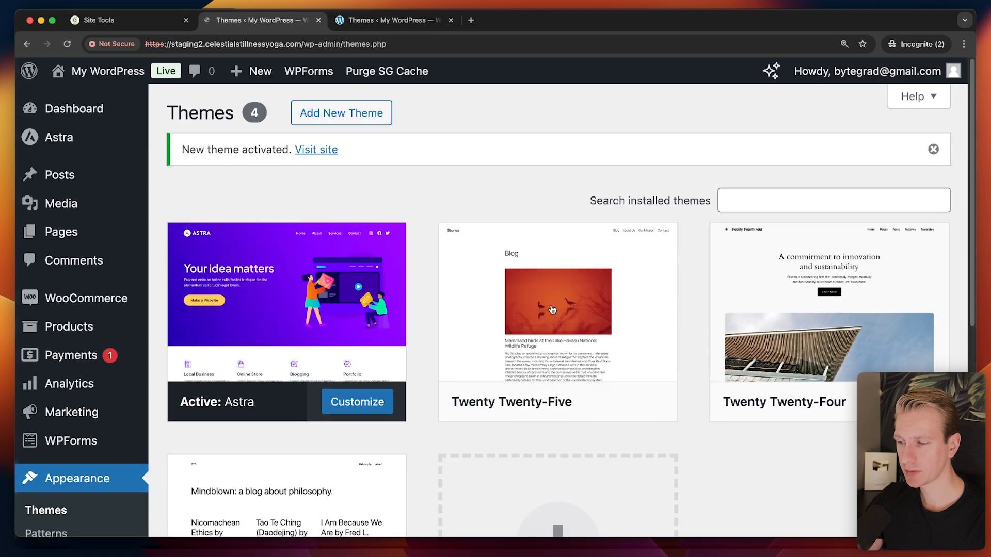
click(323, 151)
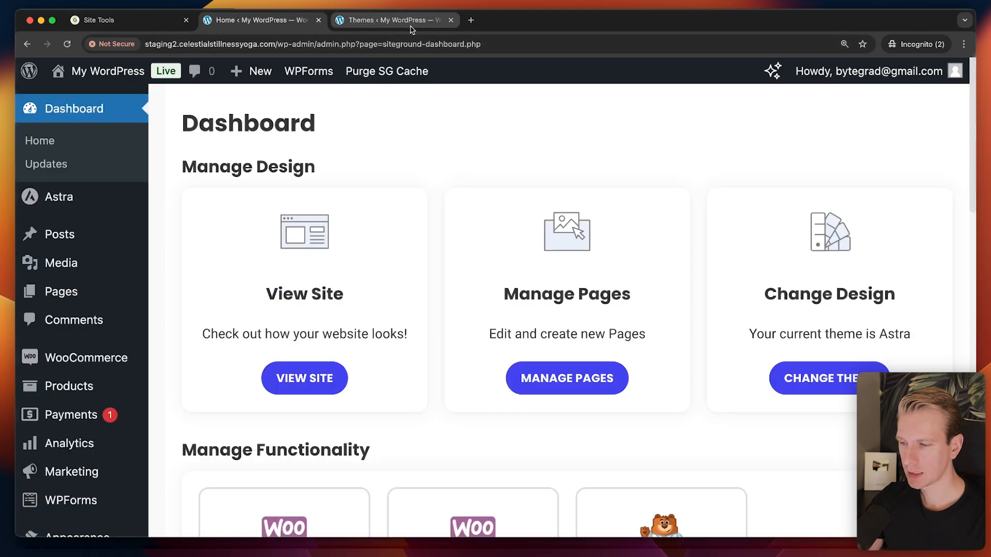
Load the live homepage by trimming the admin path from the URL.
click(411, 26)
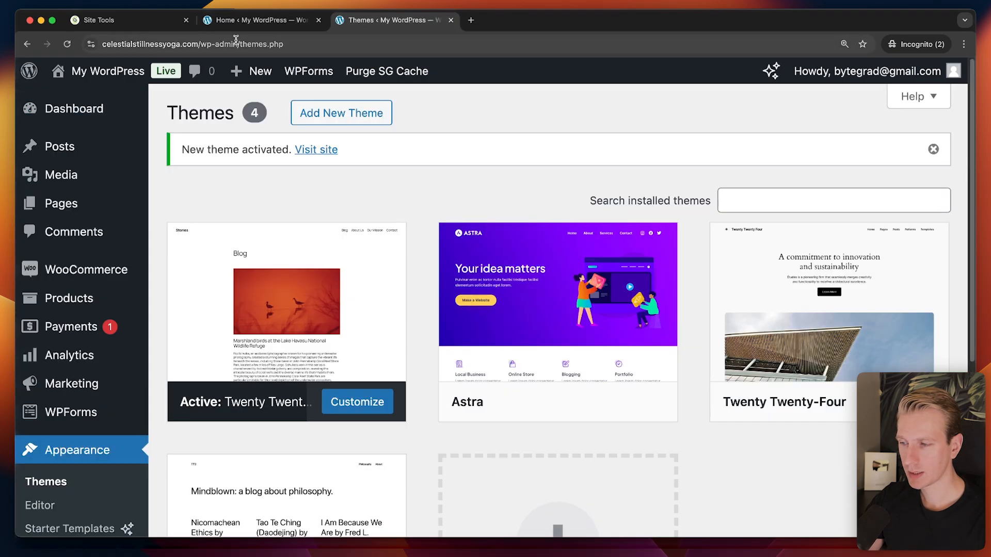
drag(198, 44, 406, 66)
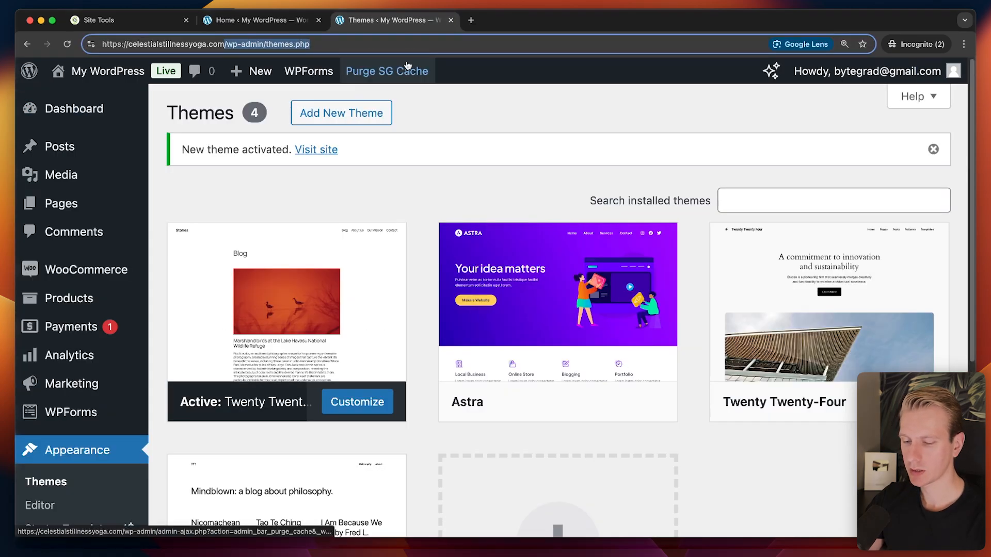
key(BackSpace)
key(Return)
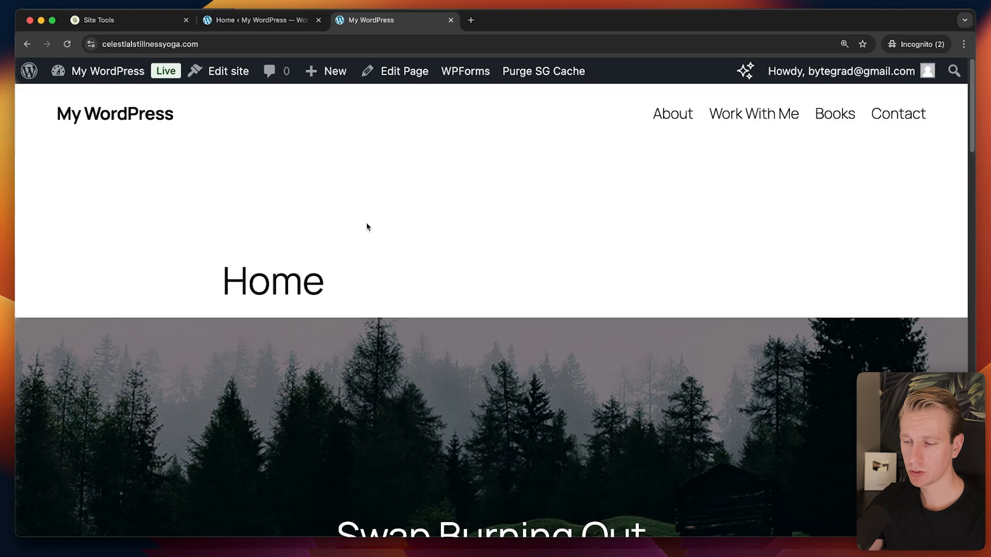
Open the staging homepage, compare it with live, close the extra tab, and return to Staging.
click(251, 21)
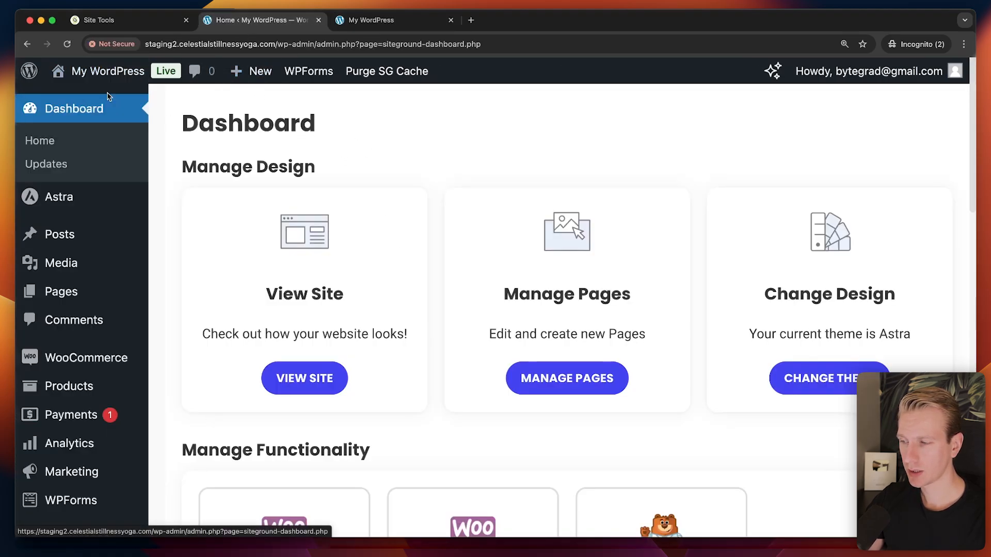
mouse_move(87, 71)
click(79, 99)
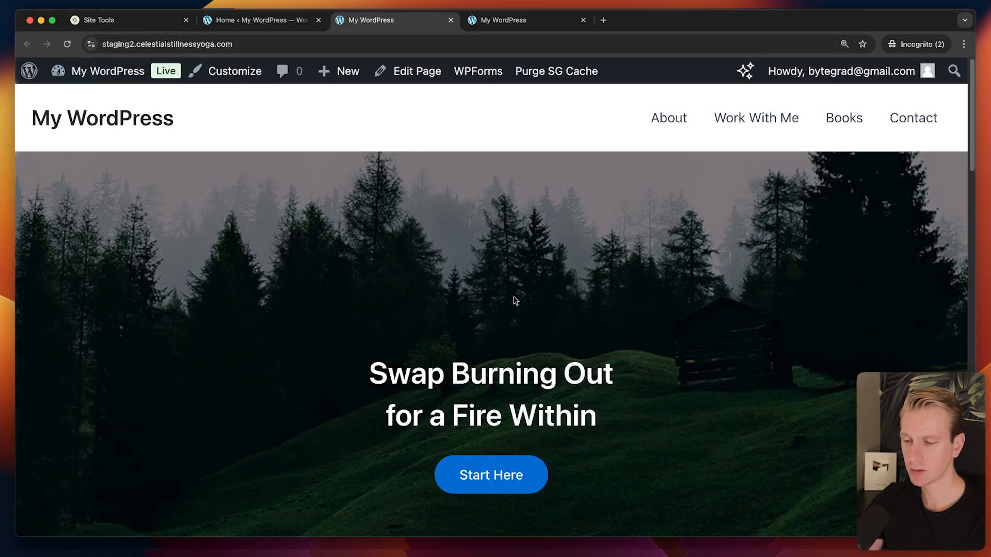
click(506, 23)
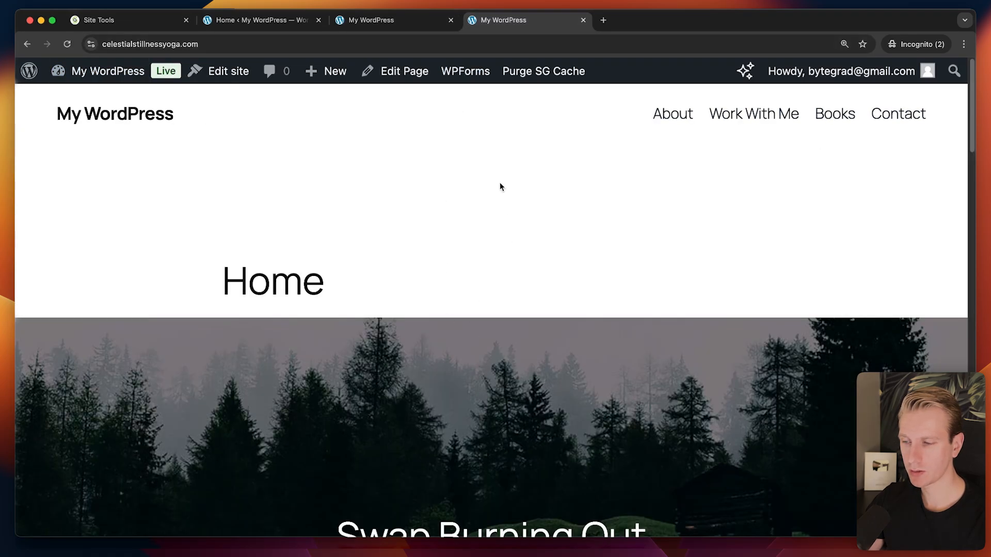
click(583, 21)
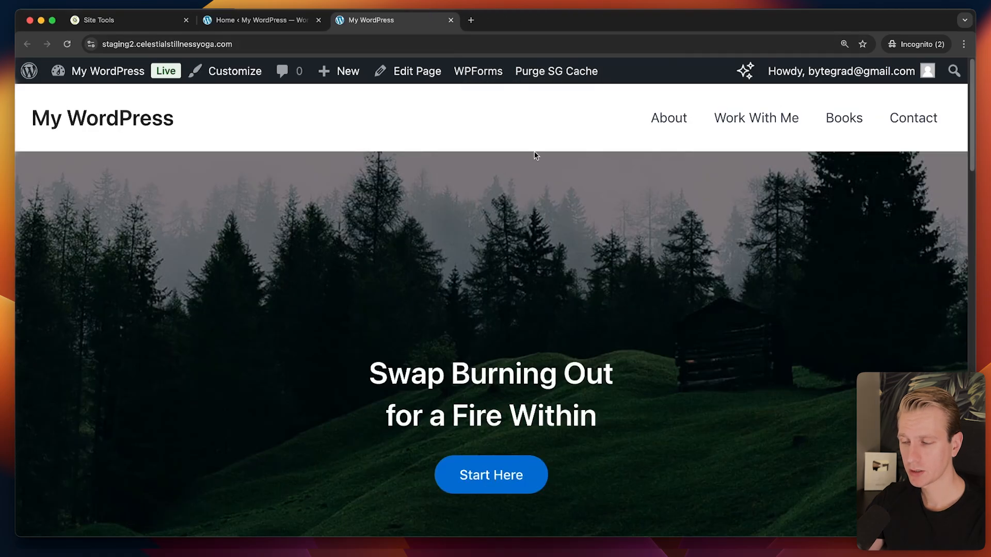
click(126, 21)
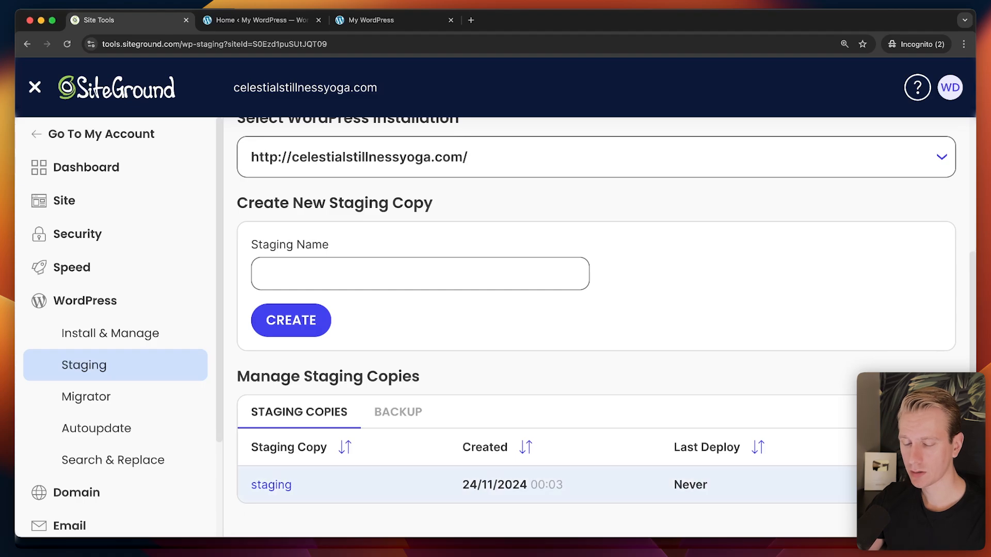
Run a Full Deploy of the 'staging' copy to the live site.
click(933, 485)
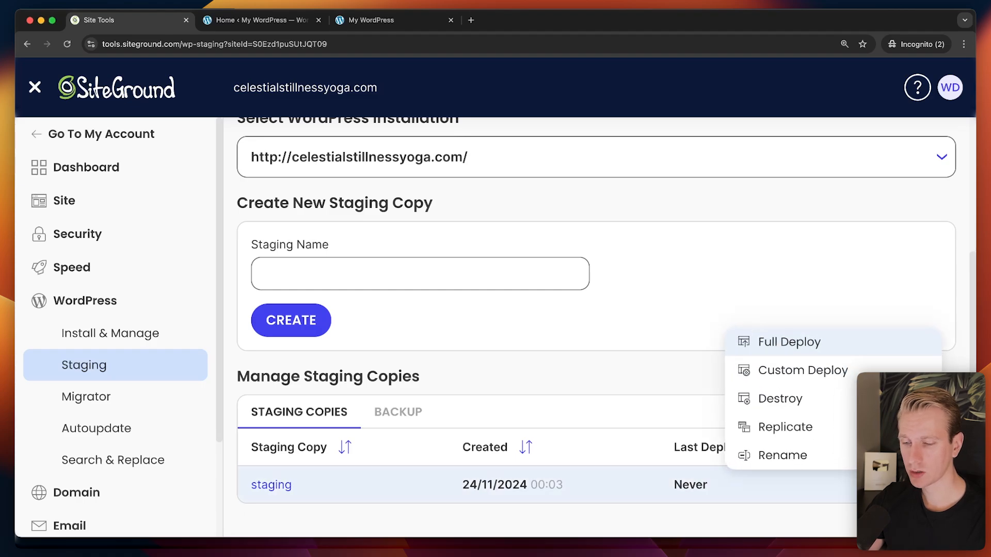
click(788, 343)
click(629, 384)
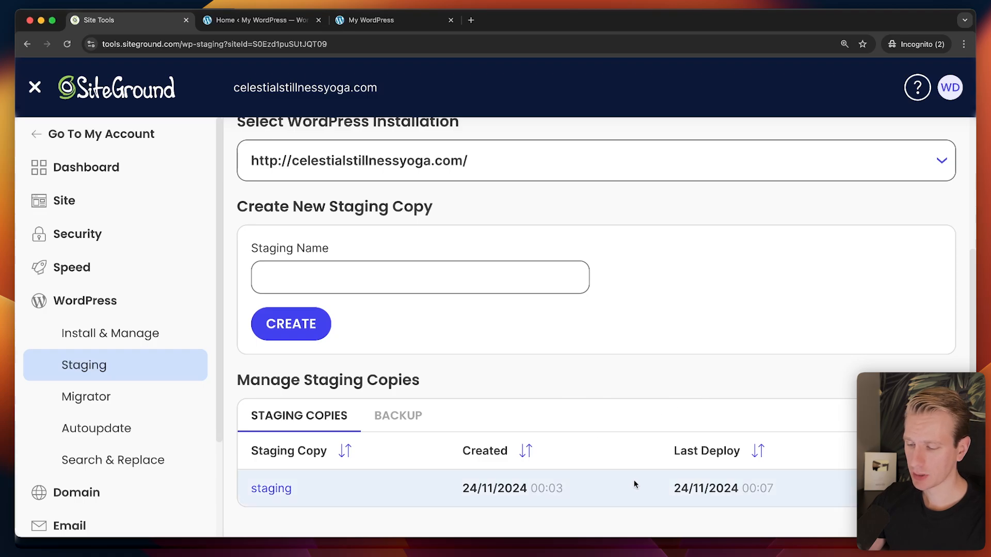
Load celestialstillnessyoga.com without the staging2 prefix to verify the deployed homepage.
click(371, 19)
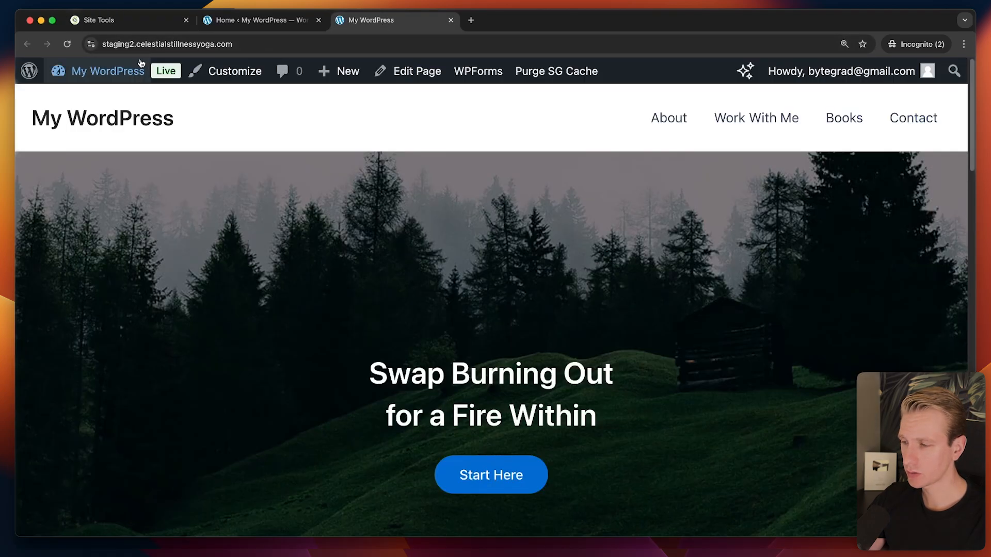
drag(137, 45, 69, 49)
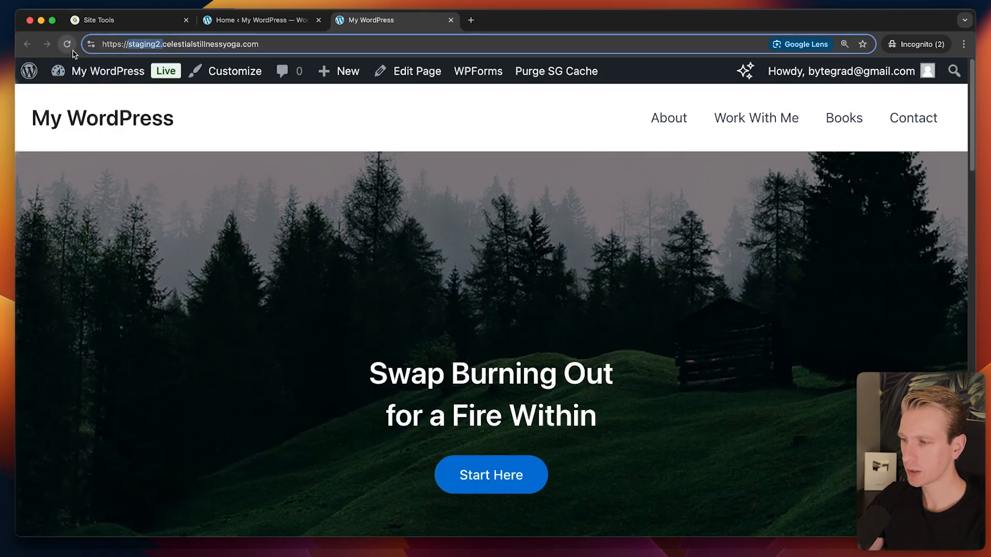
key(BackSpace)
key(Return)
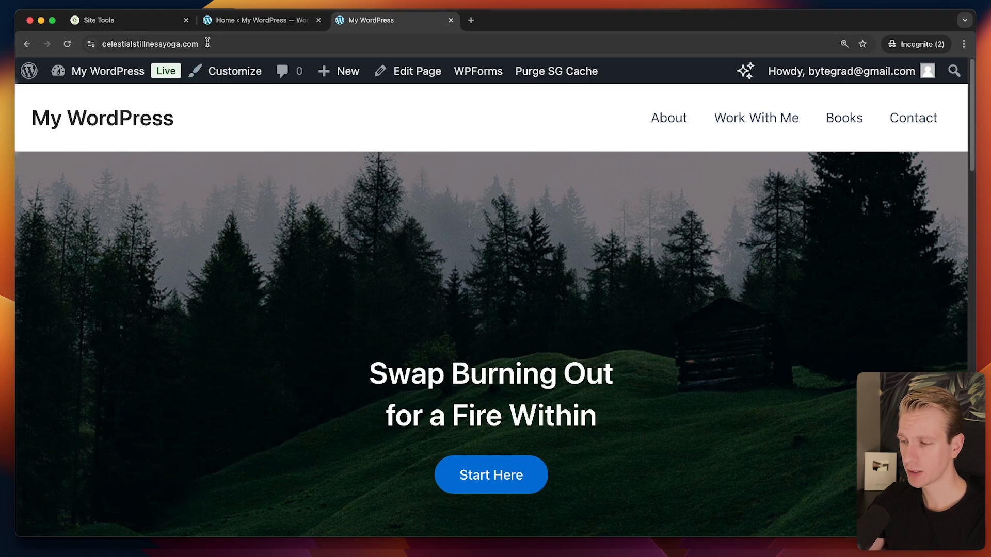
key(super+1)
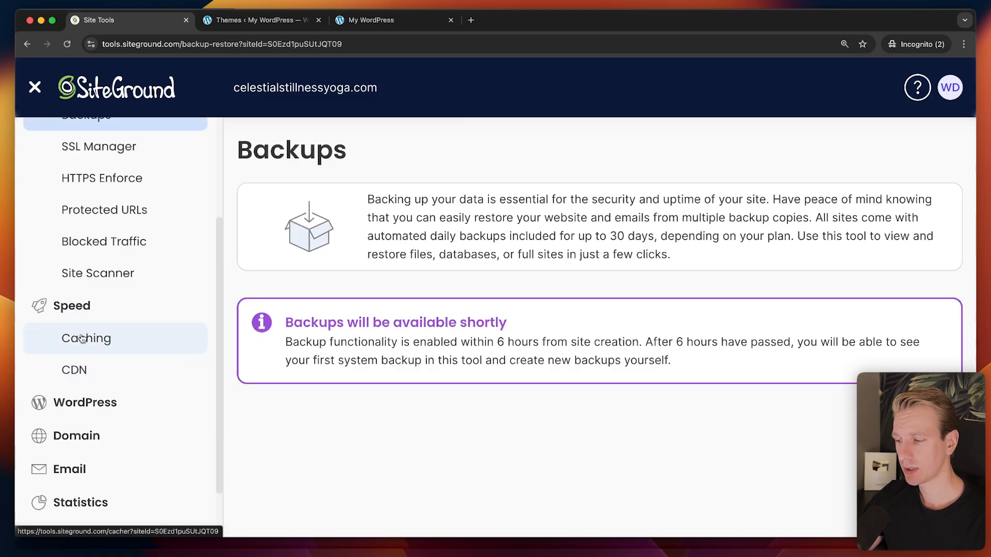
Activate the free Basic CDN plan for celestialstillnessyoga.com.
click(78, 373)
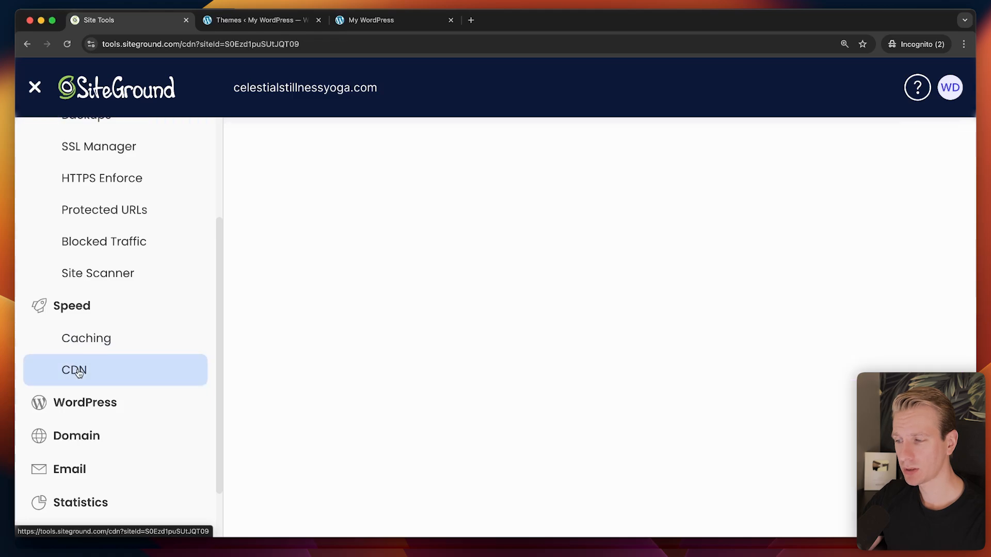
scroll(469, 309, down, 3)
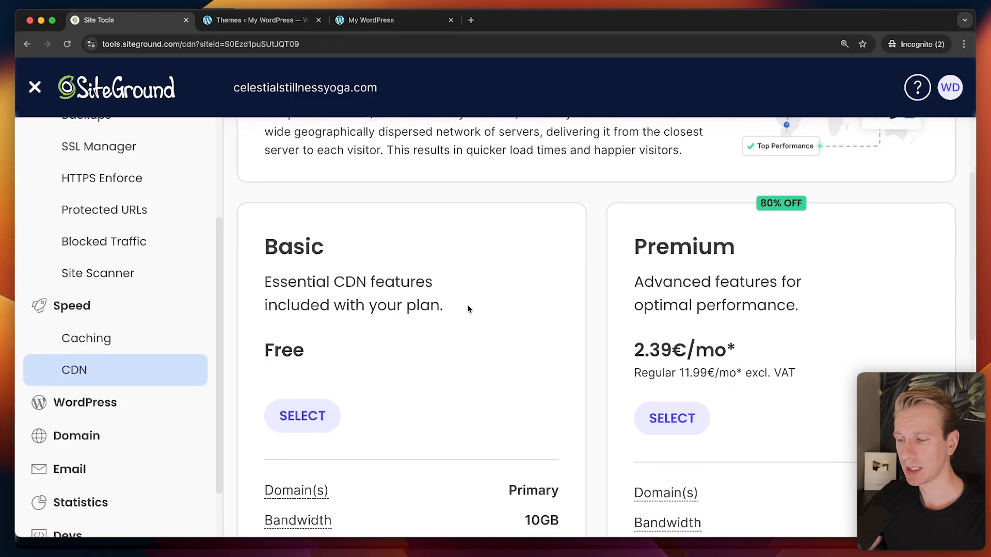
scroll(387, 359, down, 2)
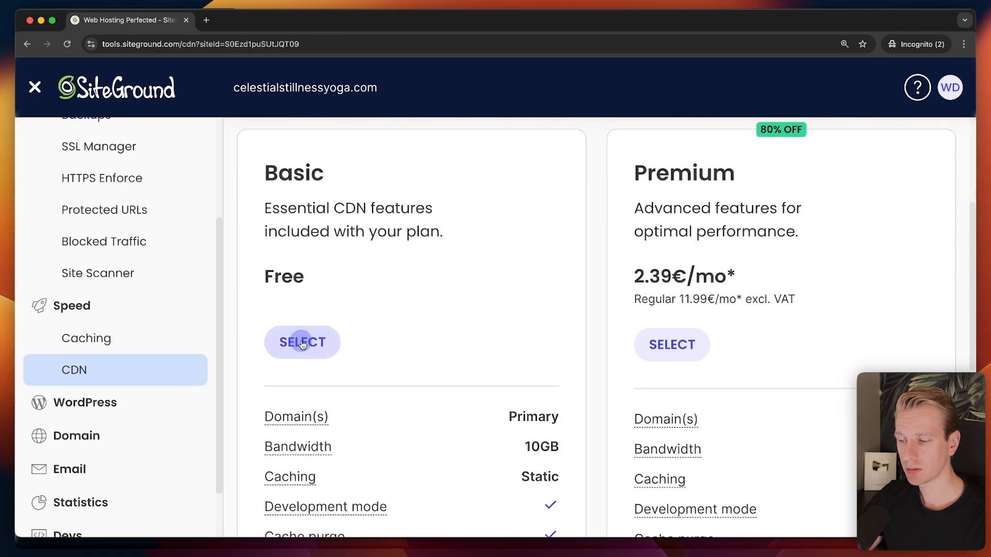
click(302, 343)
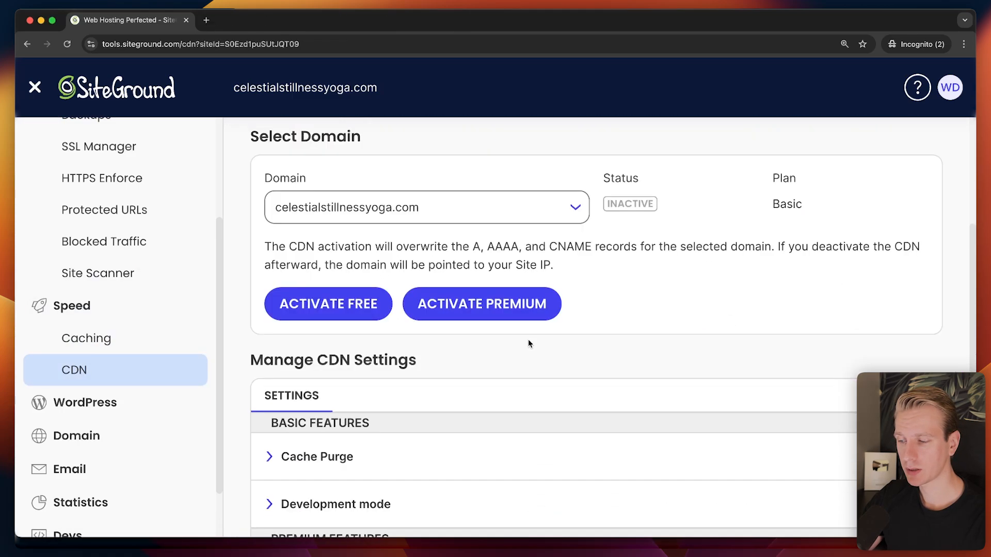
click(332, 307)
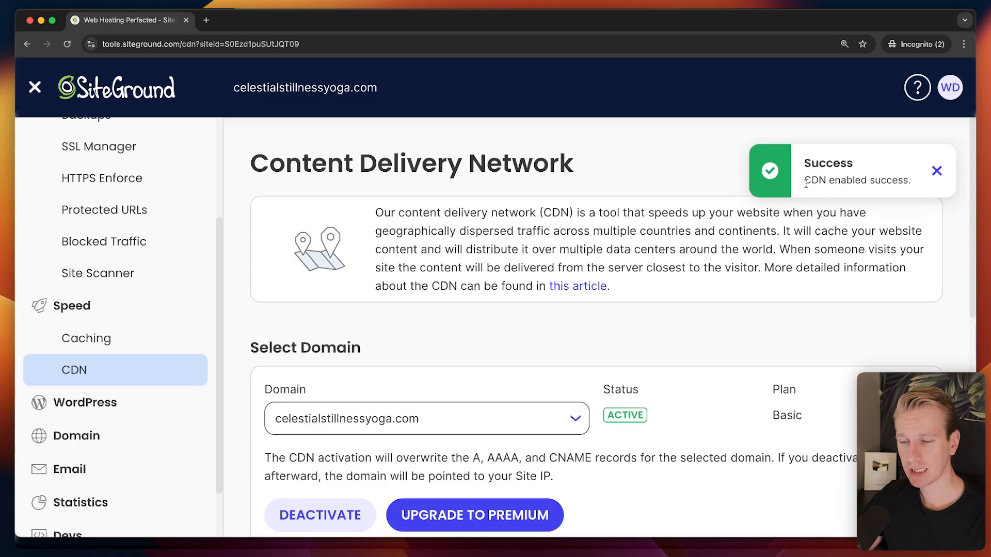
Scroll through Manage CDN Settings to review the active CDN configuration.
key(super+a)
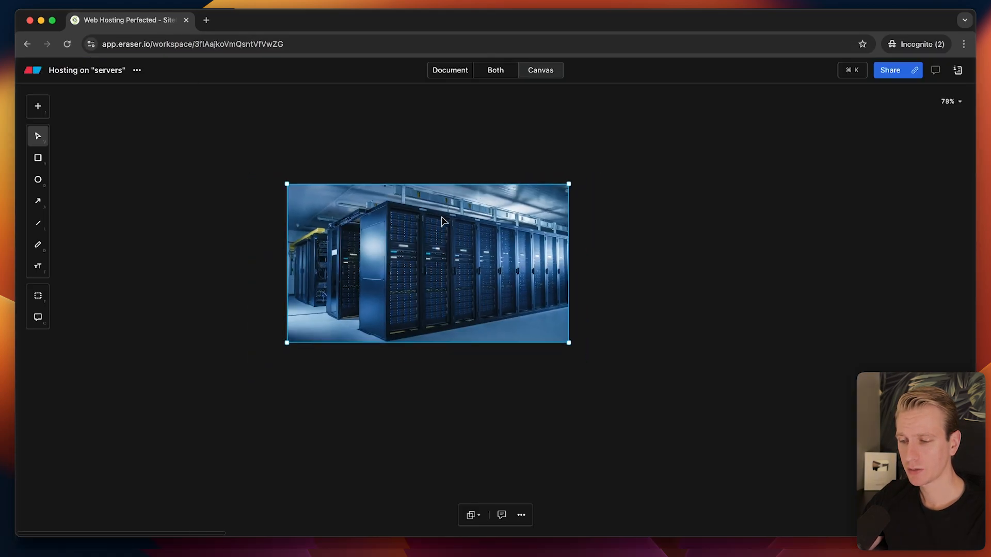
scroll(443, 221, down, 10)
scroll(326, 407, up, 8)
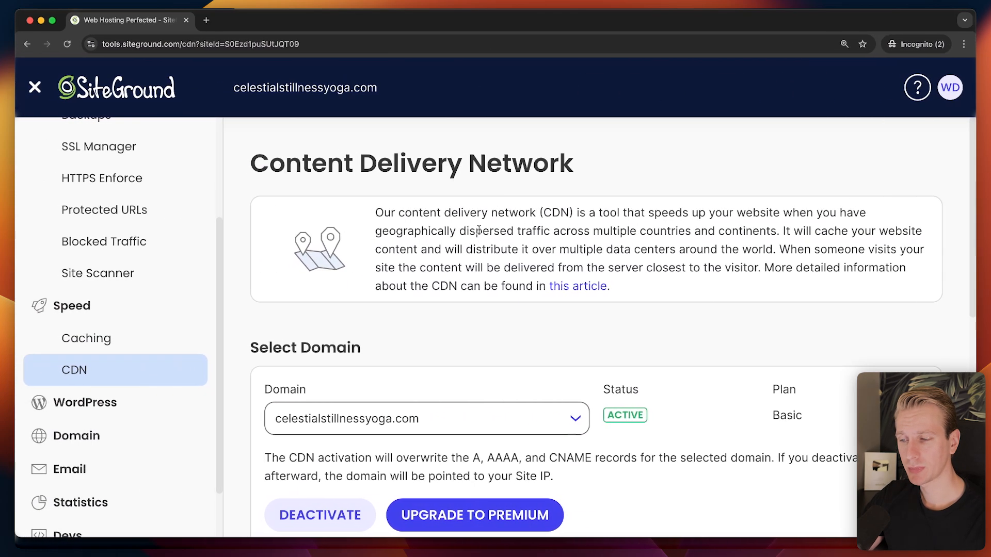
scroll(503, 282, down, 5)
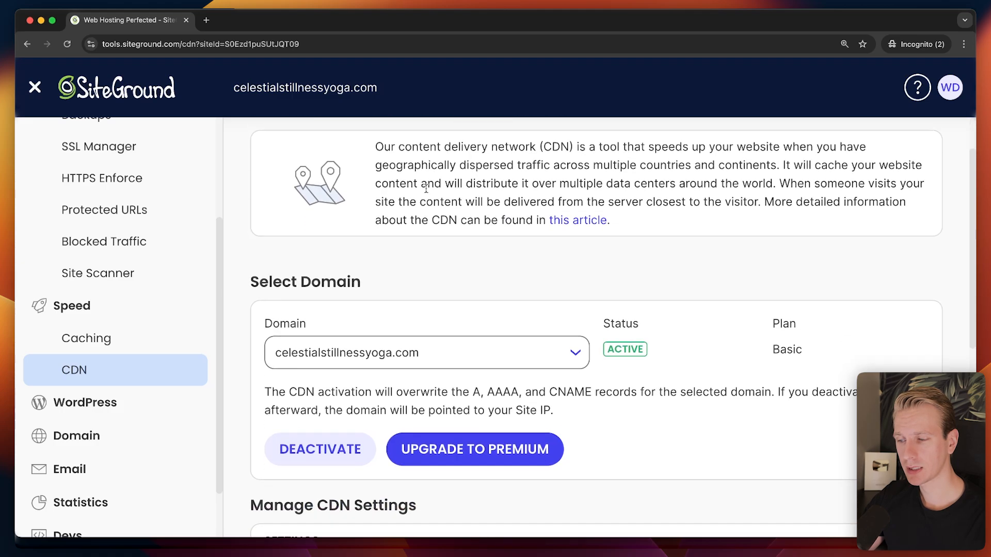
scroll(609, 310, down, 5)
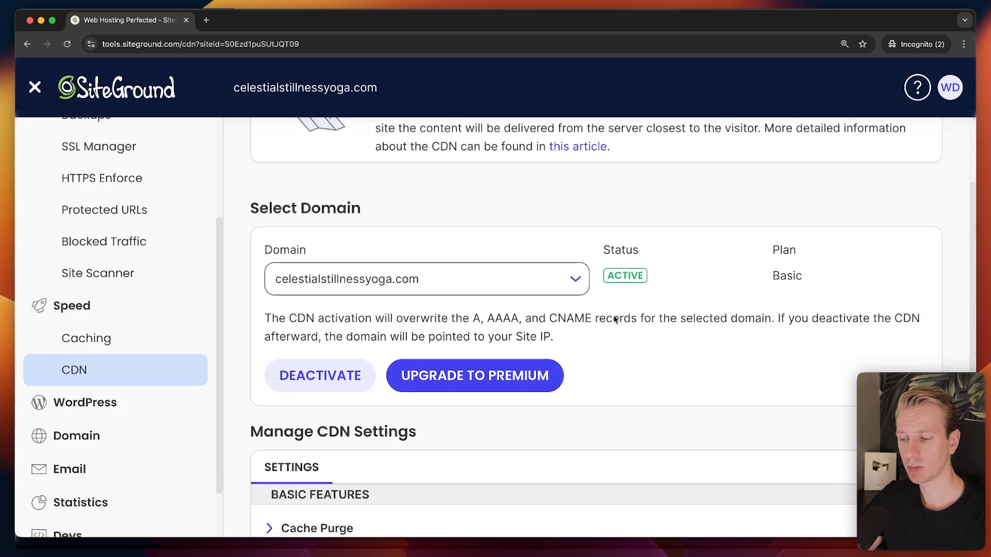
scroll(570, 302, down, 5)
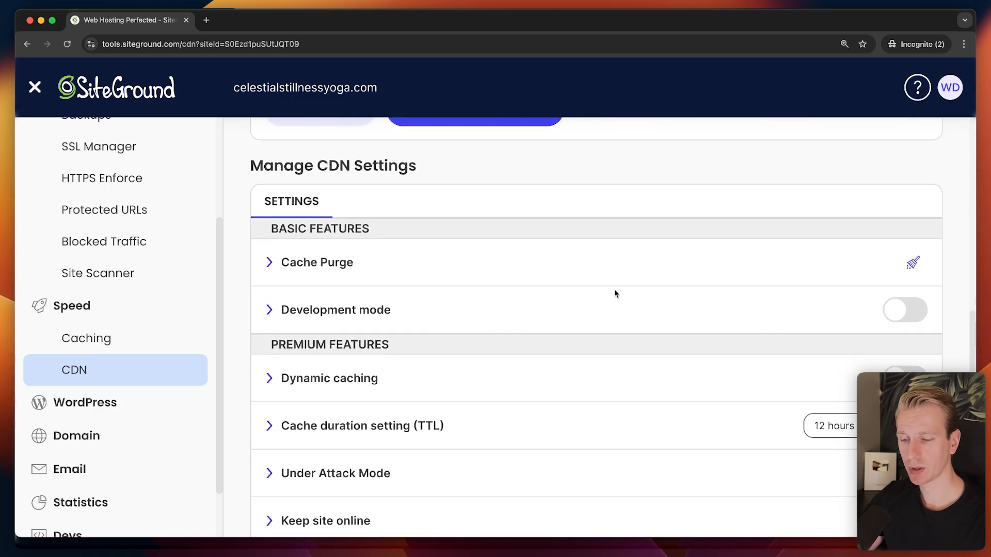
scroll(622, 309, down, 2)
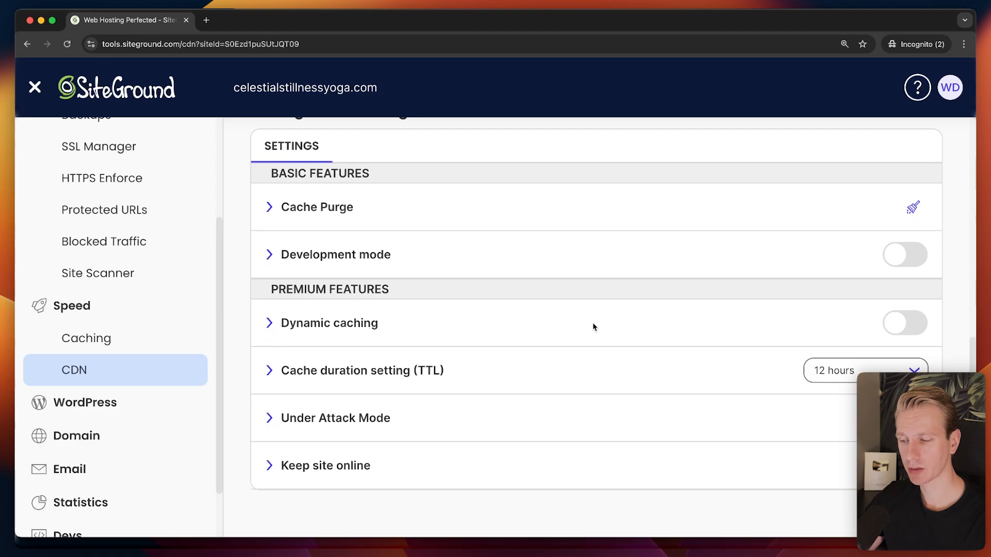
scroll(598, 324, up, 2)
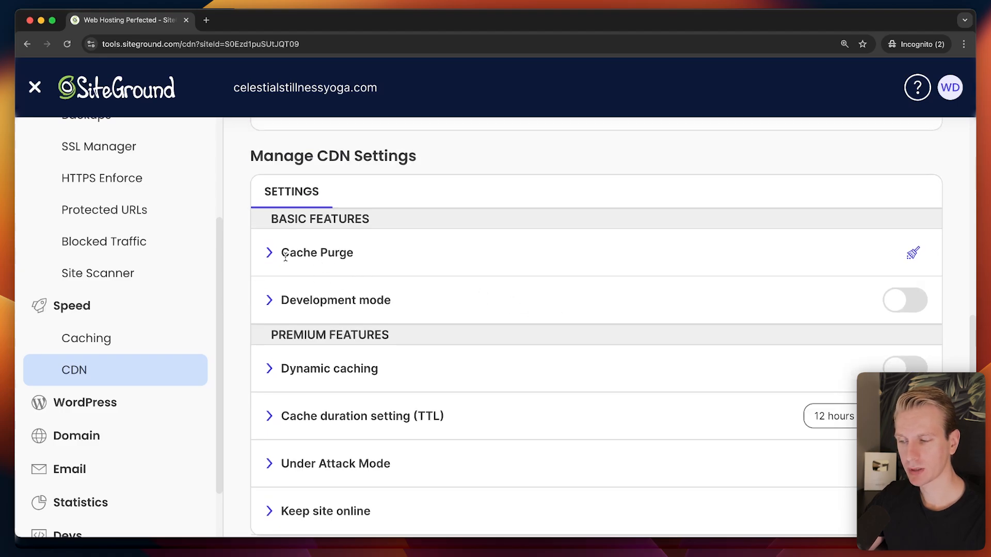
Open SuperCacher Caching and browse the NGINX, Dynamic Cache and Memcached explanations.
click(129, 336)
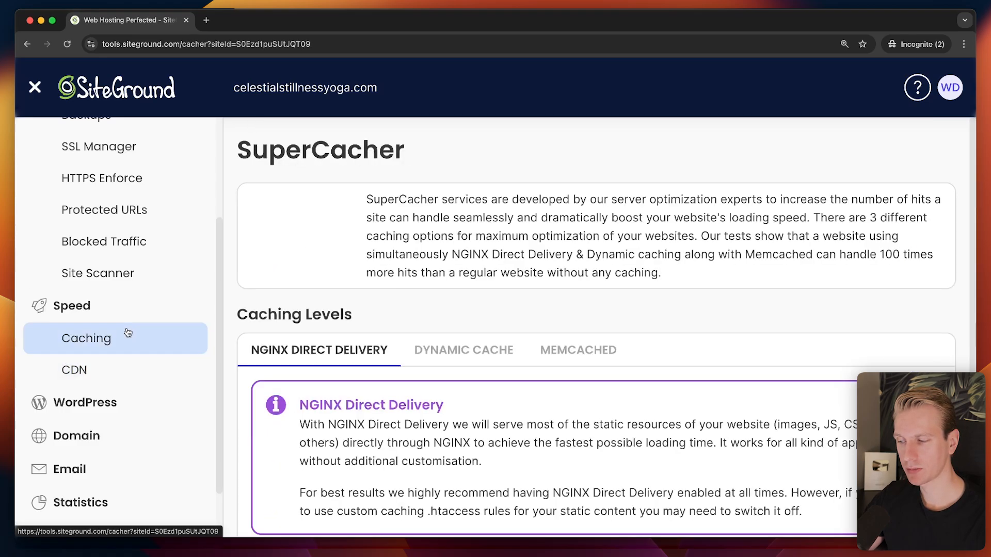
scroll(590, 323, down, 5)
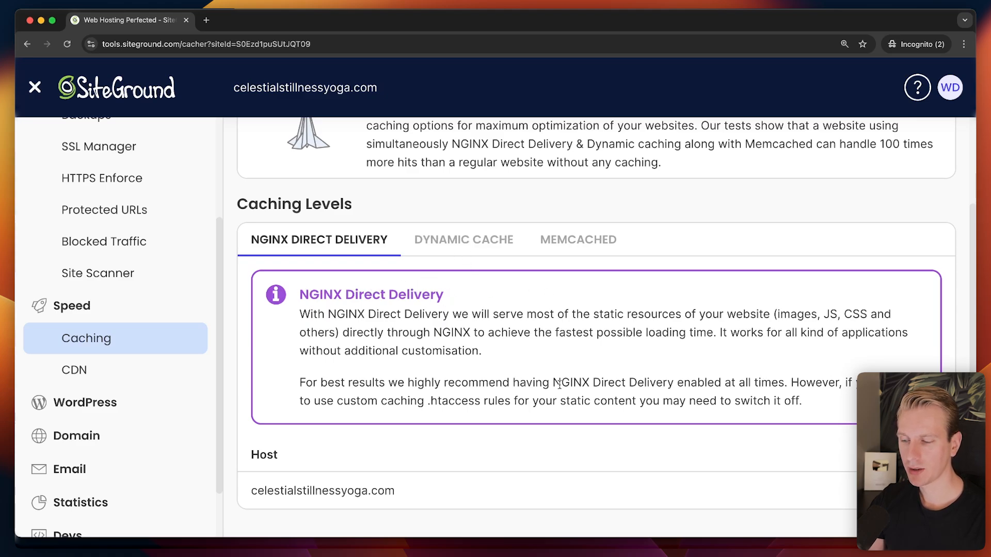
click(455, 240)
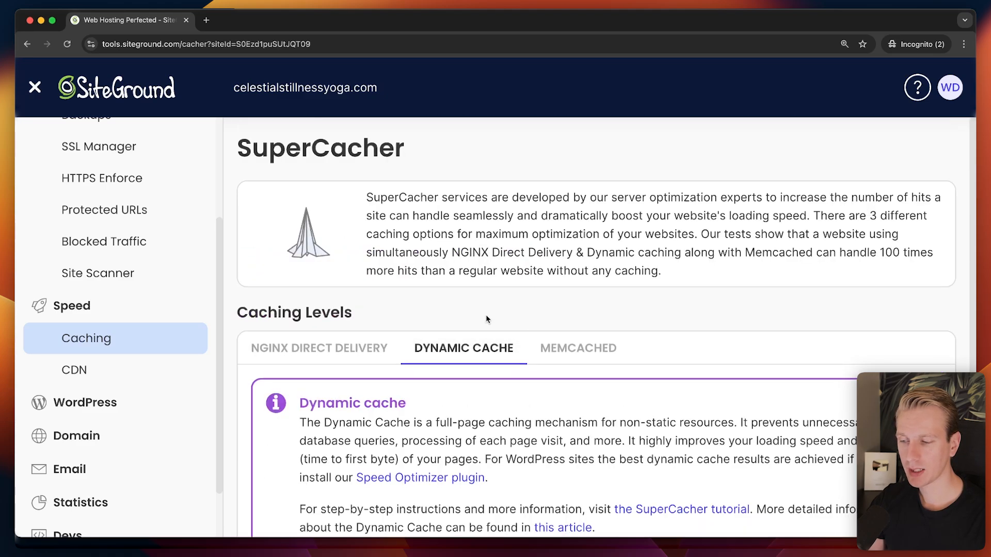
scroll(487, 319, down, 2)
click(583, 281)
scroll(567, 299, down, 3)
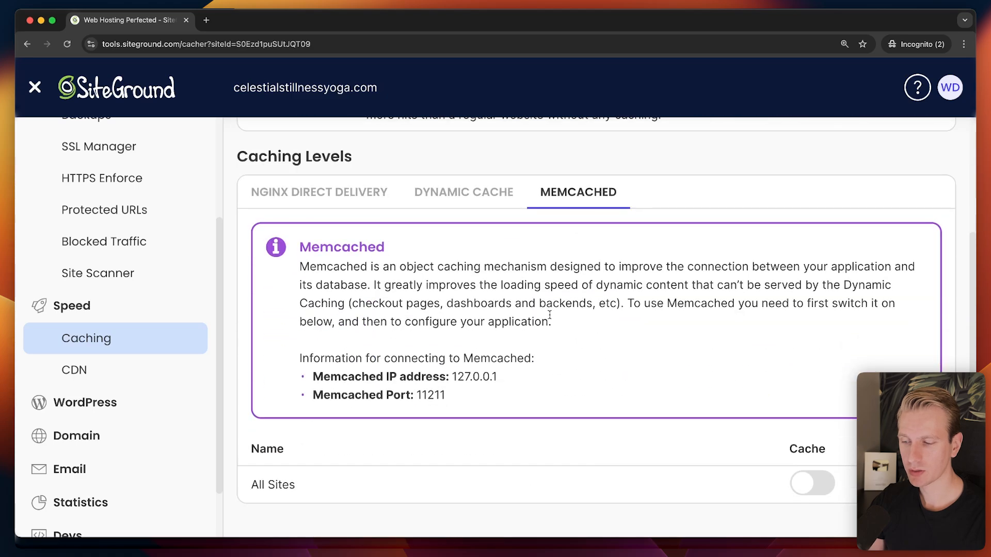
click(463, 191)
scroll(381, 243, up, 1)
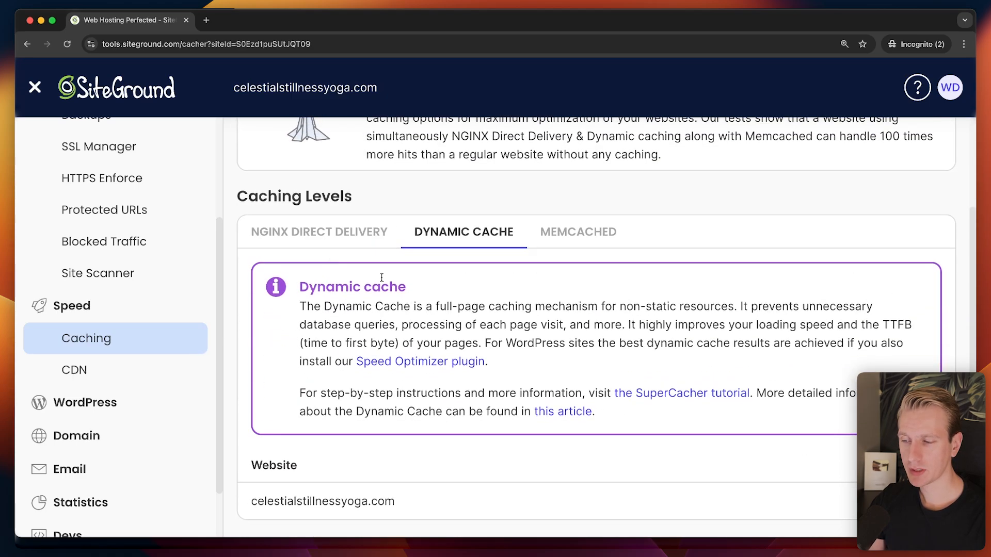
scroll(368, 268, up, 2)
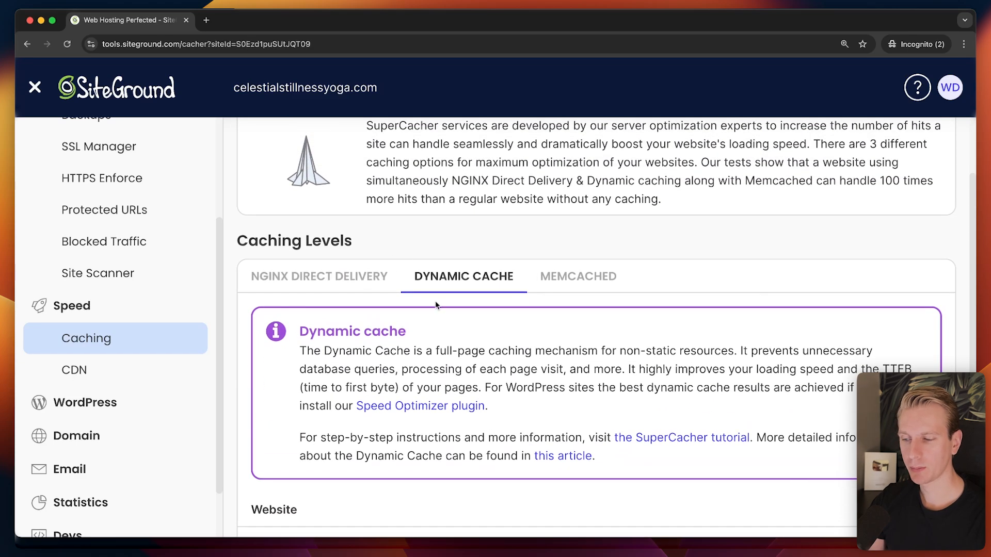
scroll(423, 296, up, 3)
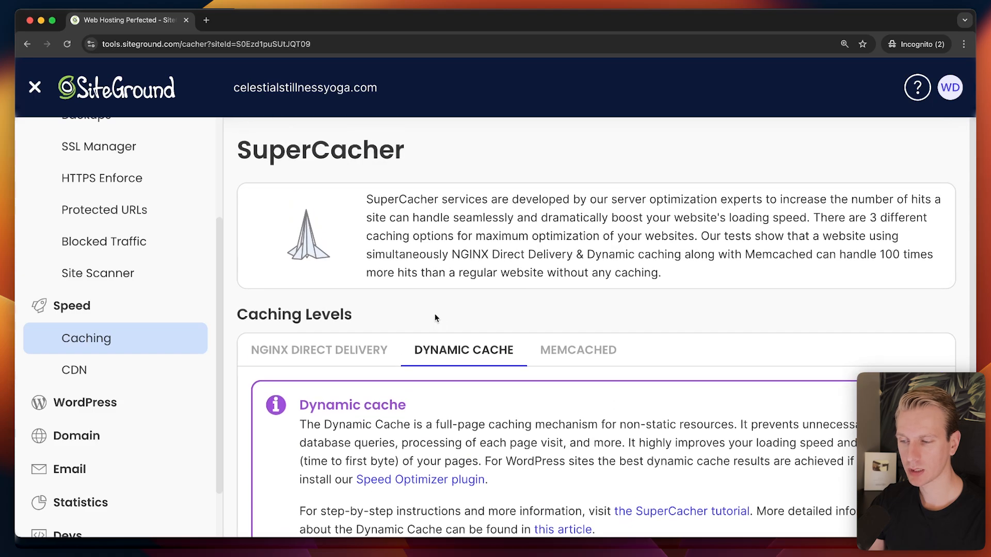
scroll(213, 305, up, 3)
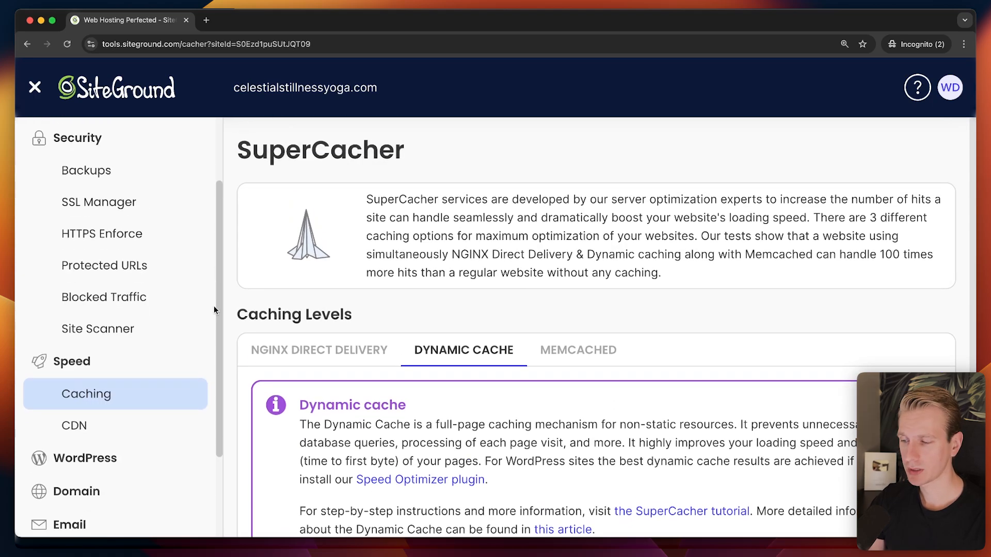
scroll(214, 310, down, 1)
scroll(221, 302, up, 1)
scroll(222, 294, up, 1)
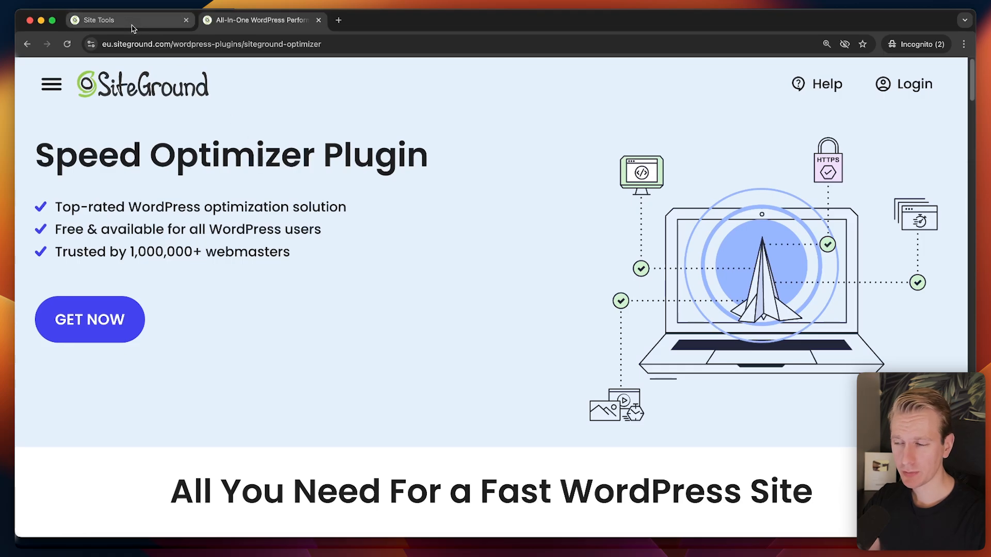
Turn on Memcached for All Sites.
click(132, 23)
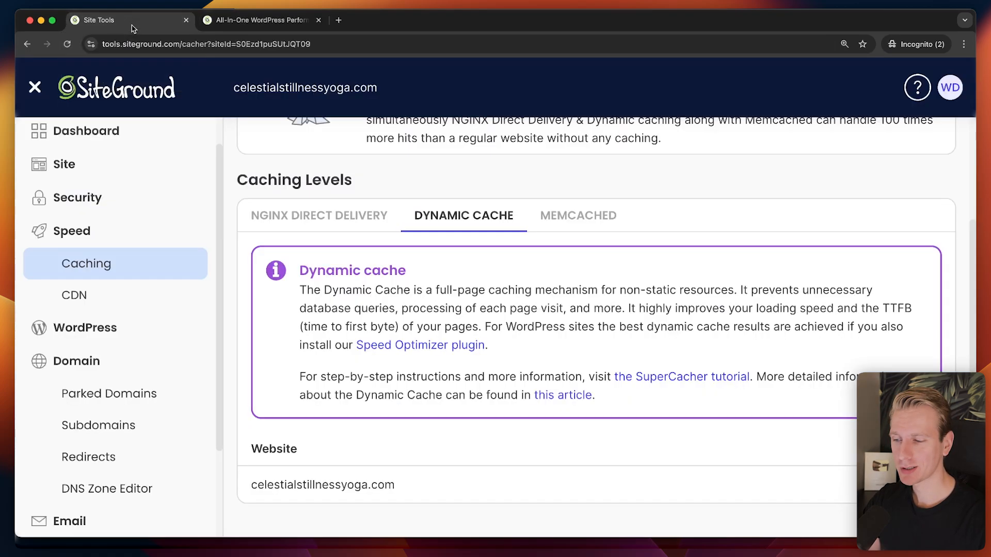
click(257, 22)
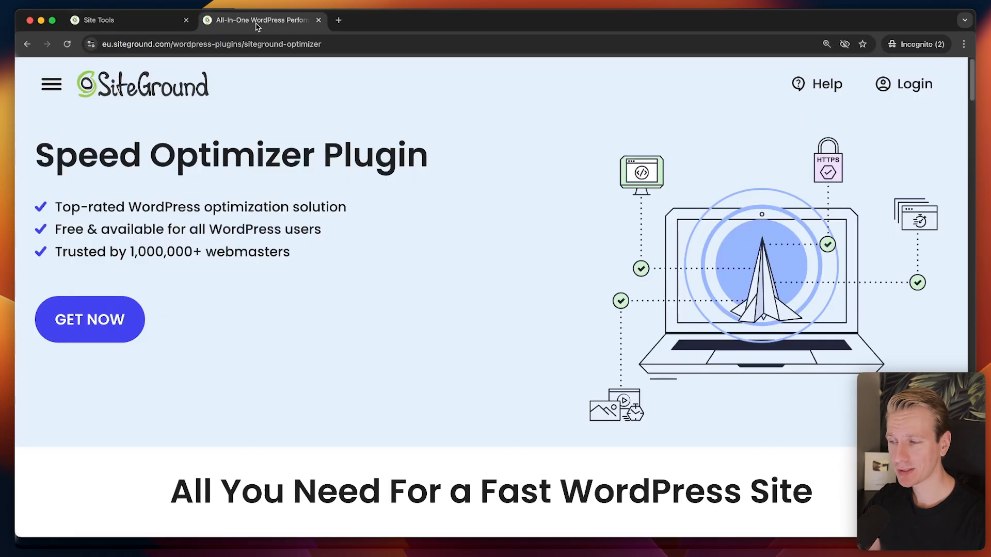
click(156, 24)
click(562, 227)
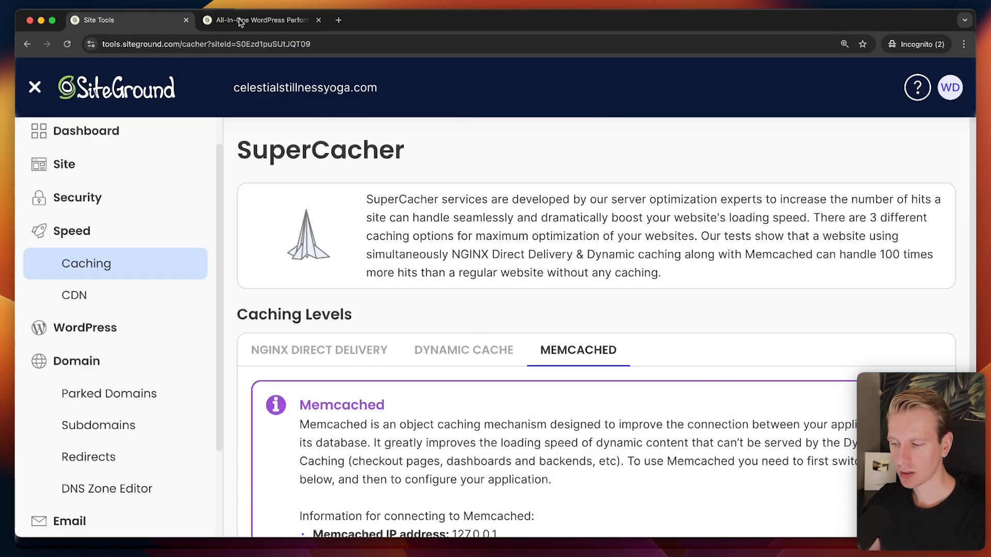
scroll(518, 319, down, 3)
click(812, 483)
Review the Speed Optimizer Plugin page in the second tab.
click(262, 20)
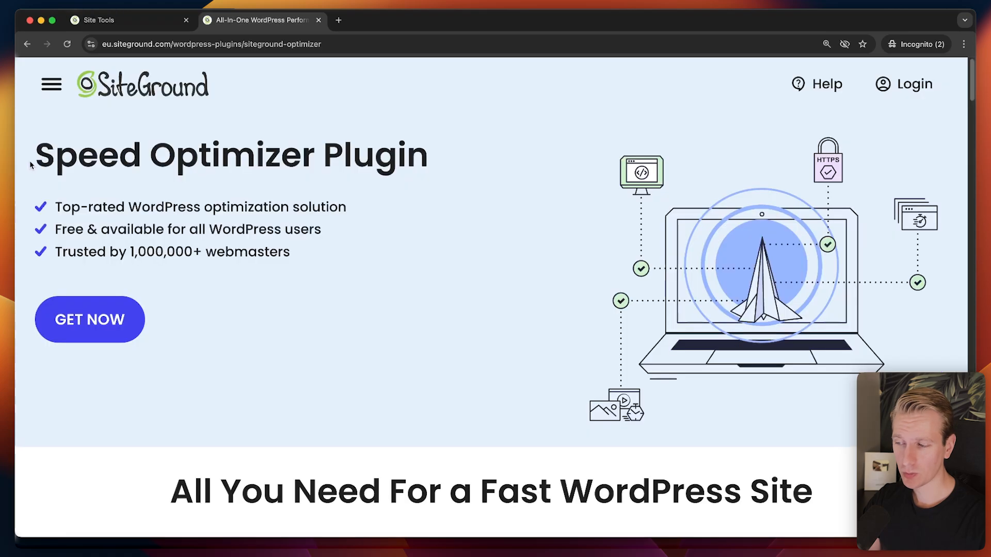
drag(32, 162, 469, 160)
click(50, 161)
click(400, 201)
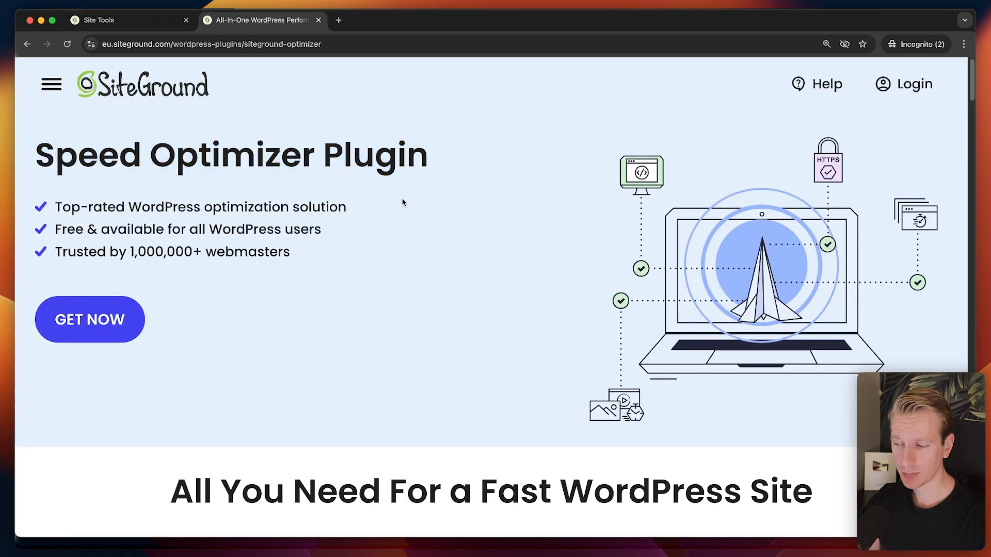
scroll(397, 258, down, 2)
scroll(388, 249, up, 2)
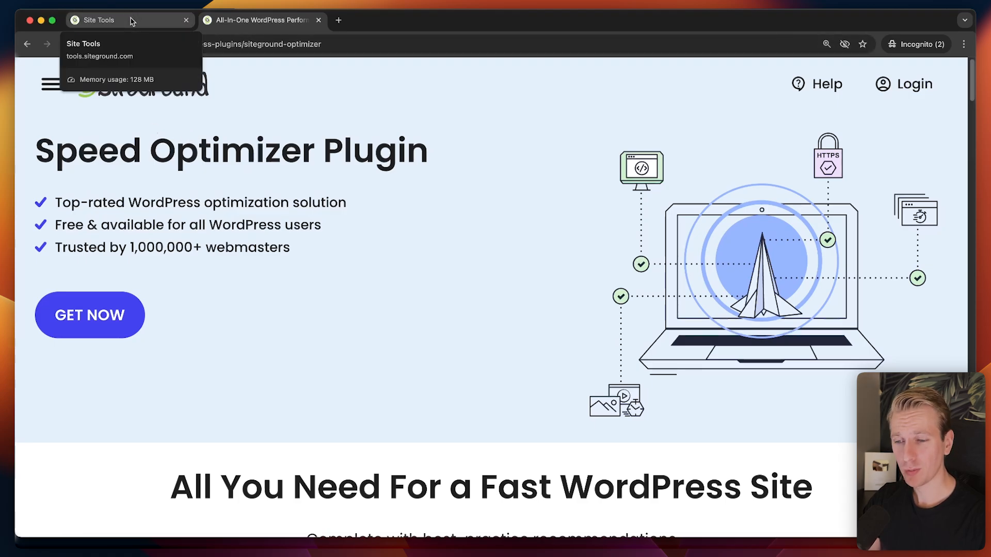
click(133, 21)
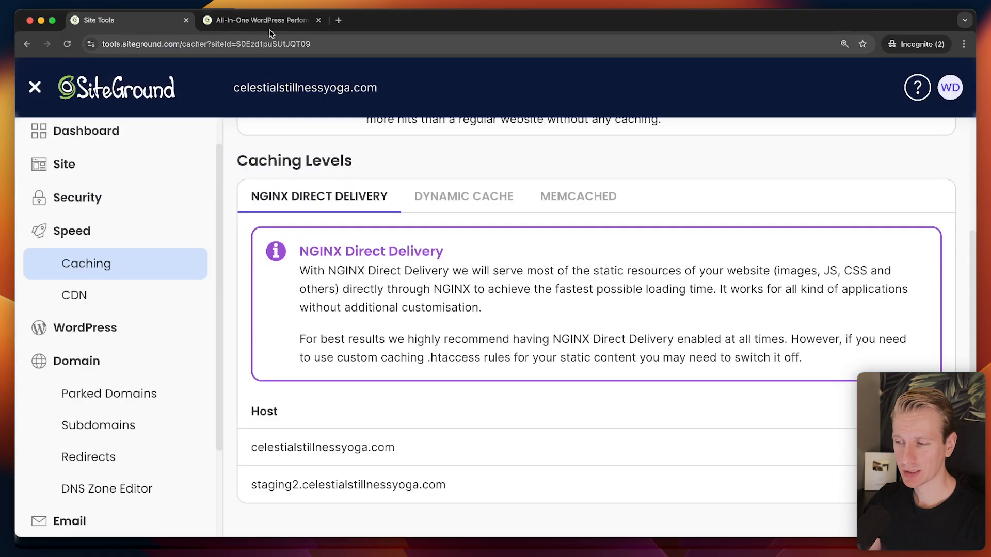
click(271, 21)
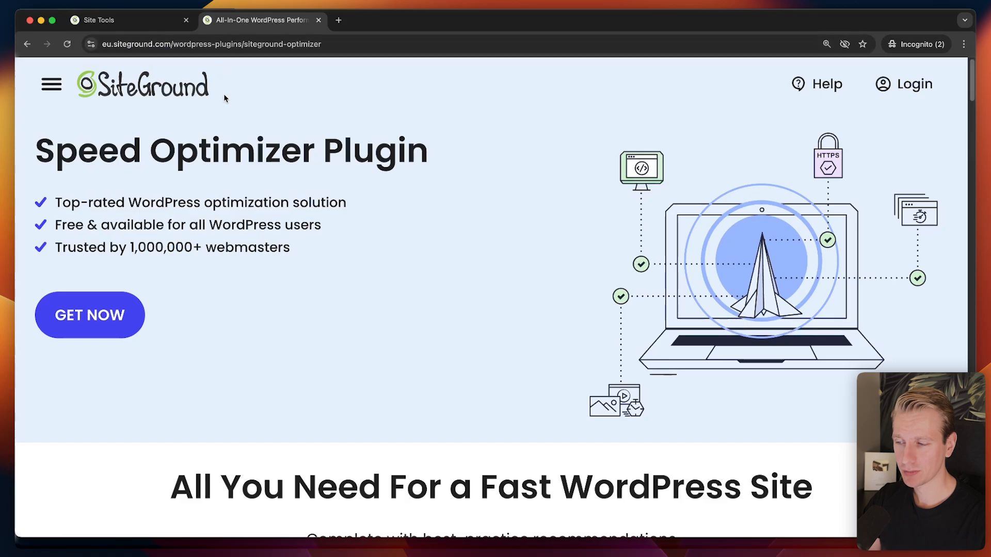
Go to the my.siteground.com home and choose Manage Users from the WD avatar menu.
click(144, 24)
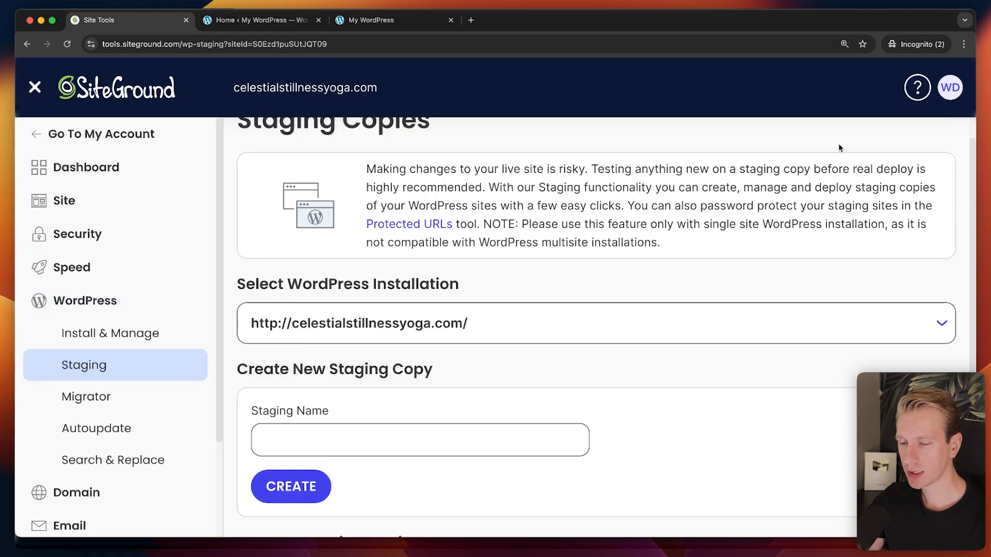
click(956, 97)
click(35, 87)
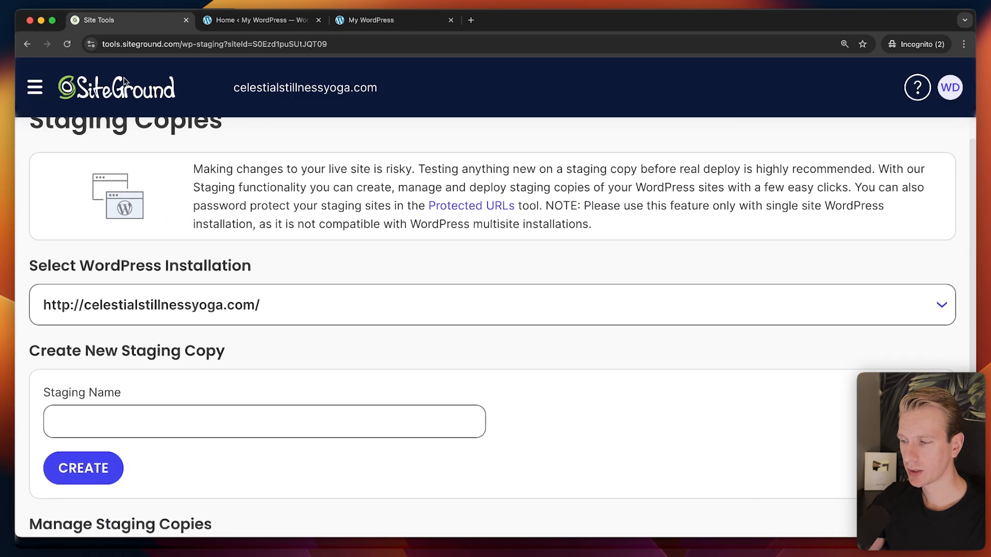
click(45, 88)
click(78, 134)
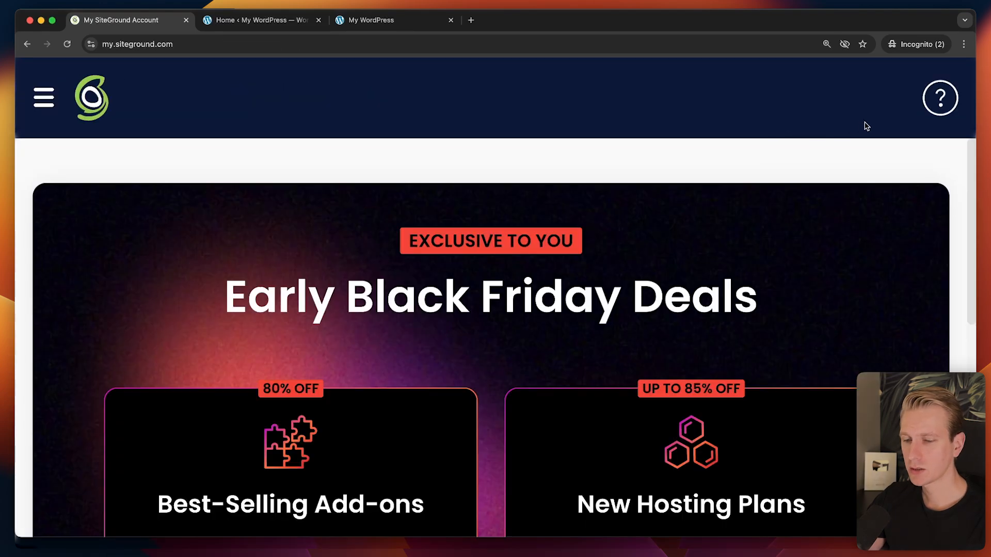
key(super+minus)
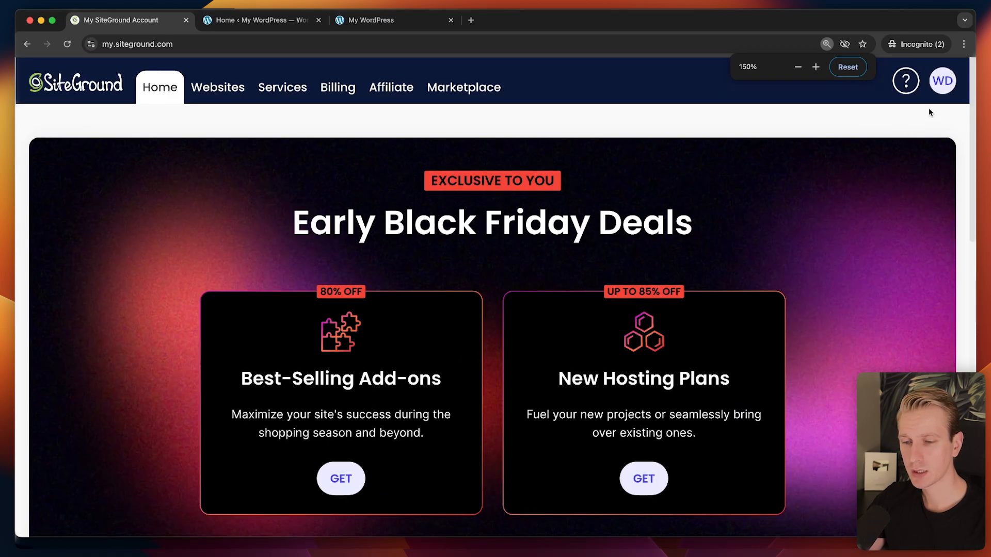
click(951, 86)
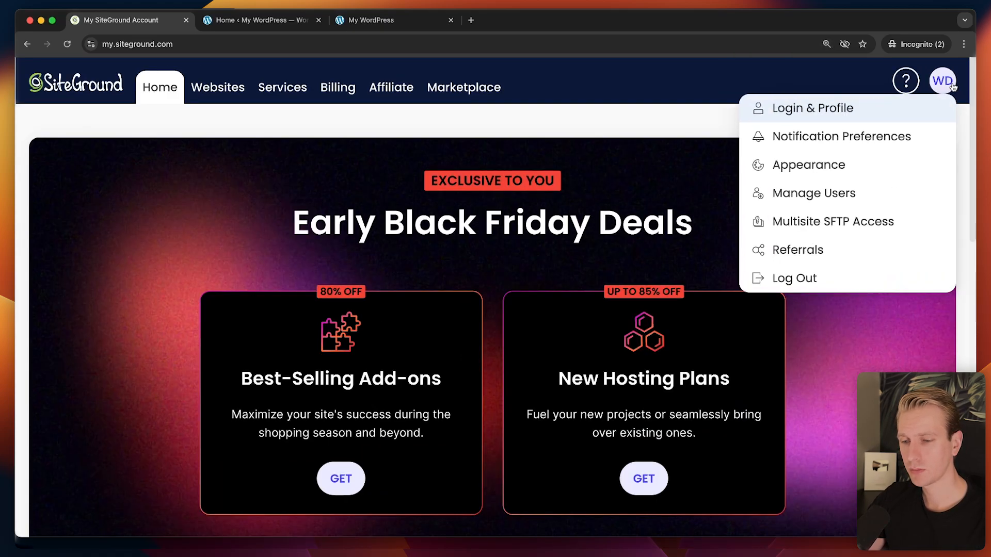
click(831, 194)
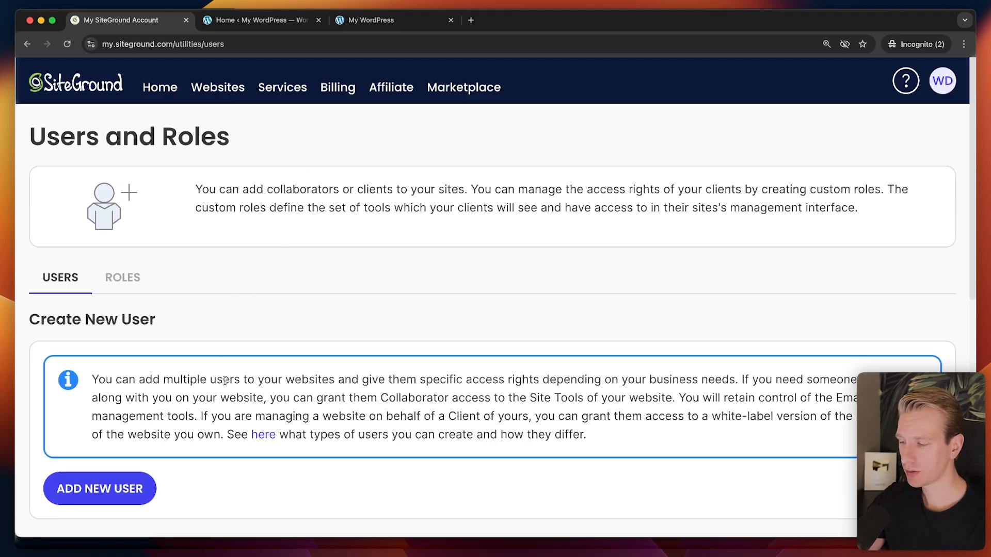
Start adding a new user and select the Client card in the Add New User dialog.
click(111, 487)
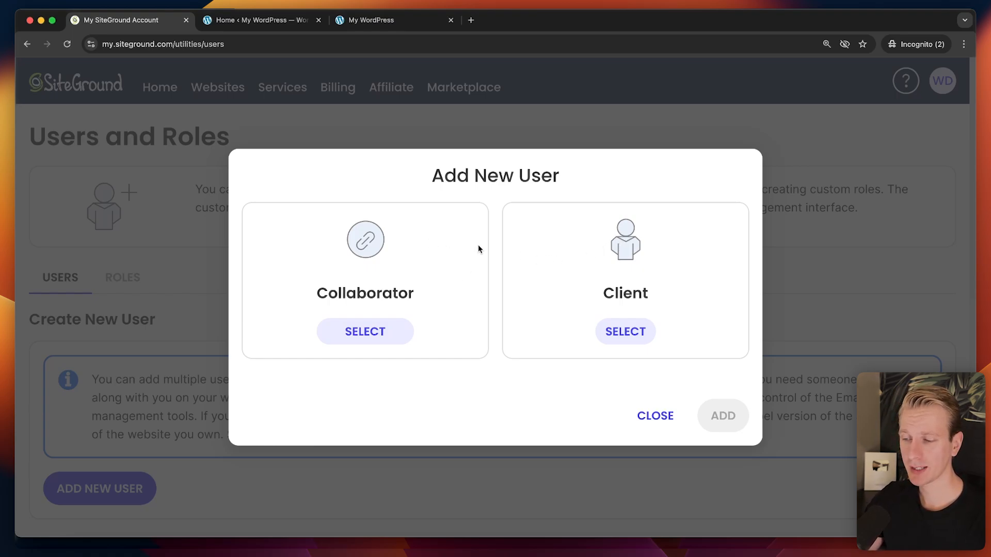
click(389, 334)
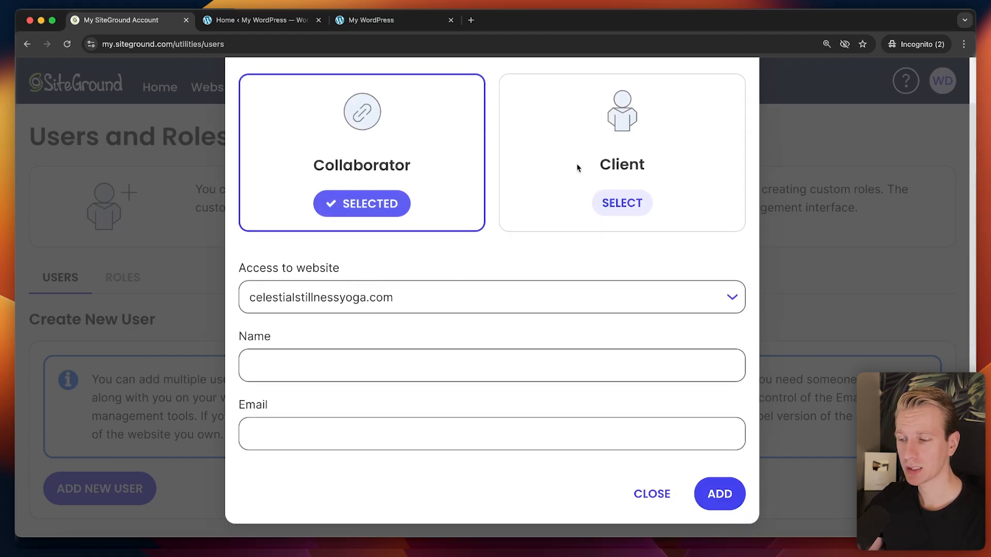
click(614, 205)
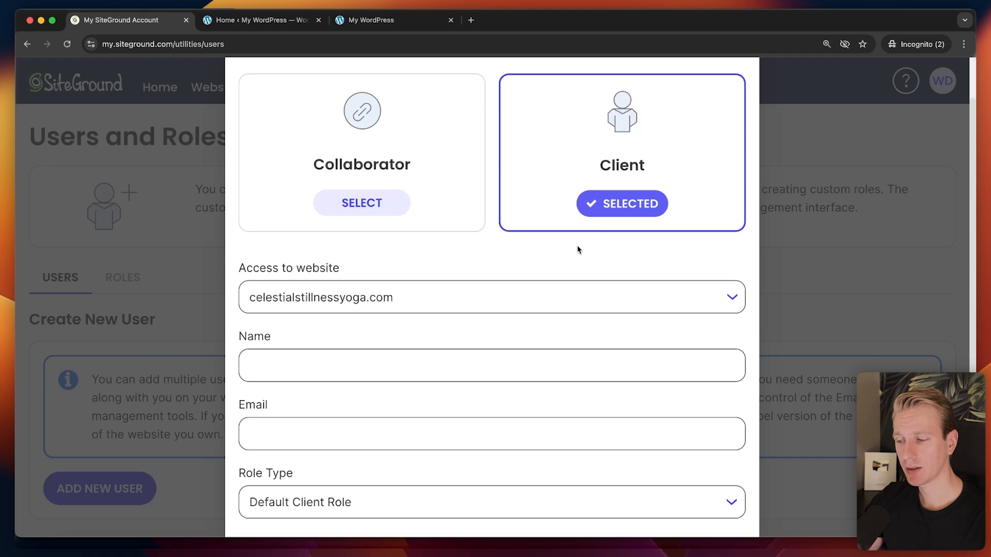
scroll(571, 254, down, 3)
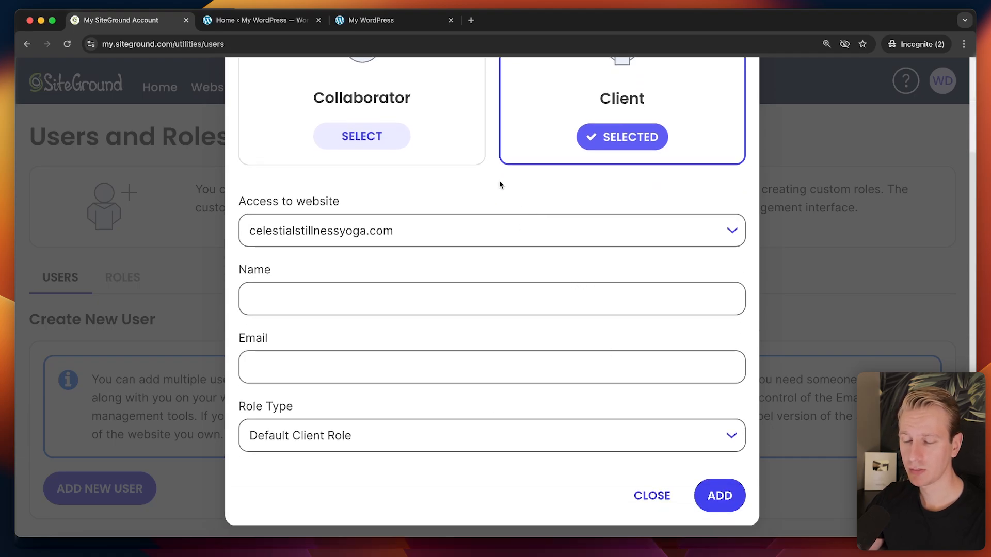
scroll(500, 185, up, 3)
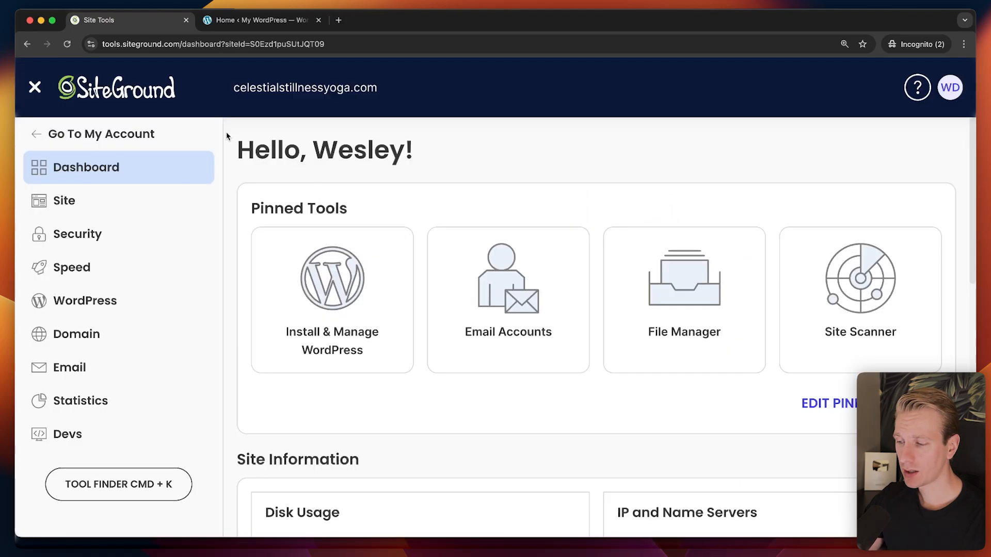
Open WordPress Settings > General for the 'My WordPress' site, then return to the Site Tools dashboard.
click(246, 21)
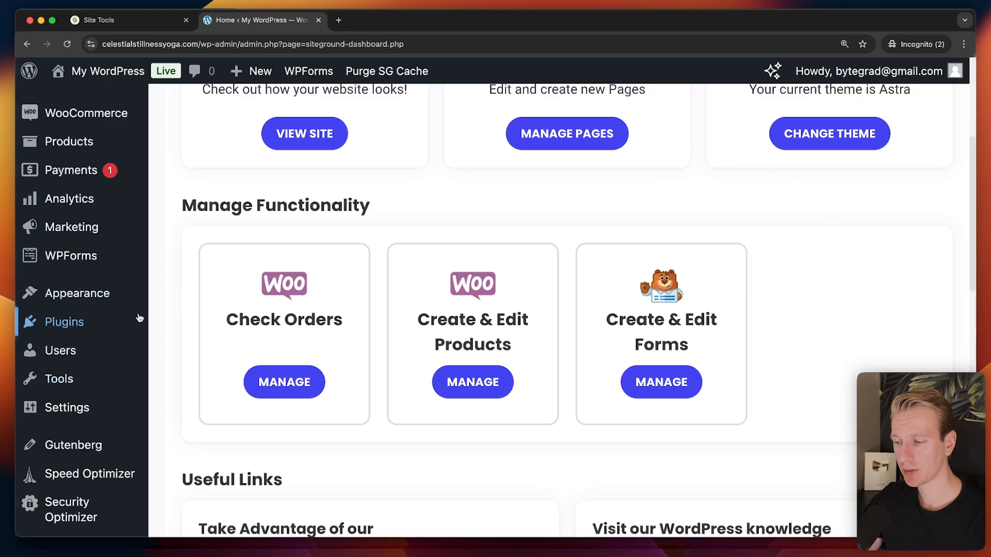
scroll(114, 313, down, 3)
mouse_move(106, 323)
scroll(103, 361, up, 2)
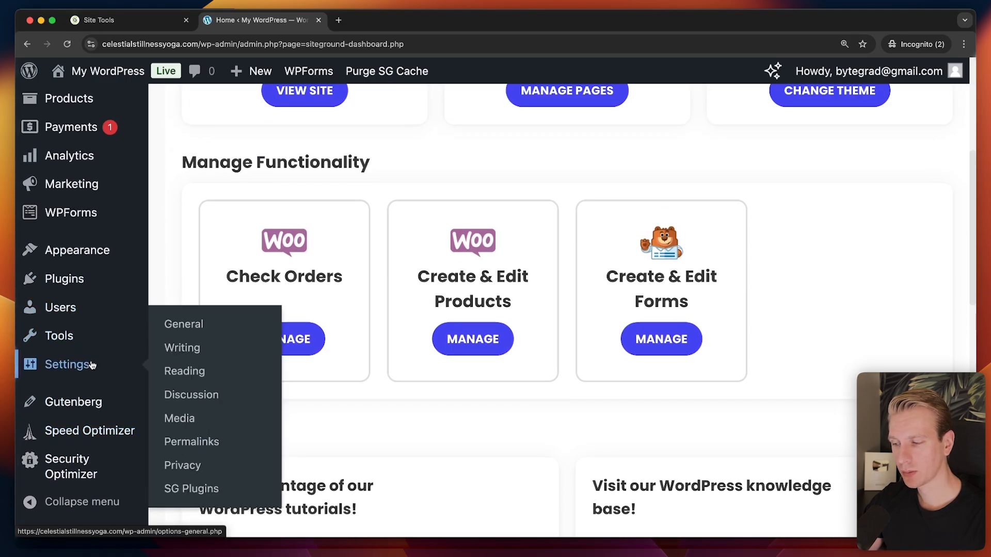
click(93, 366)
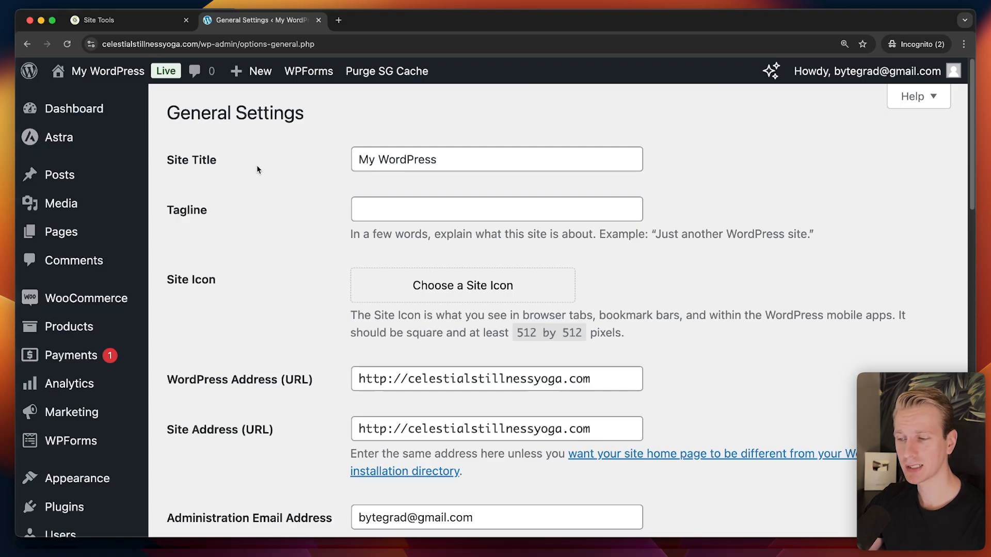
click(149, 23)
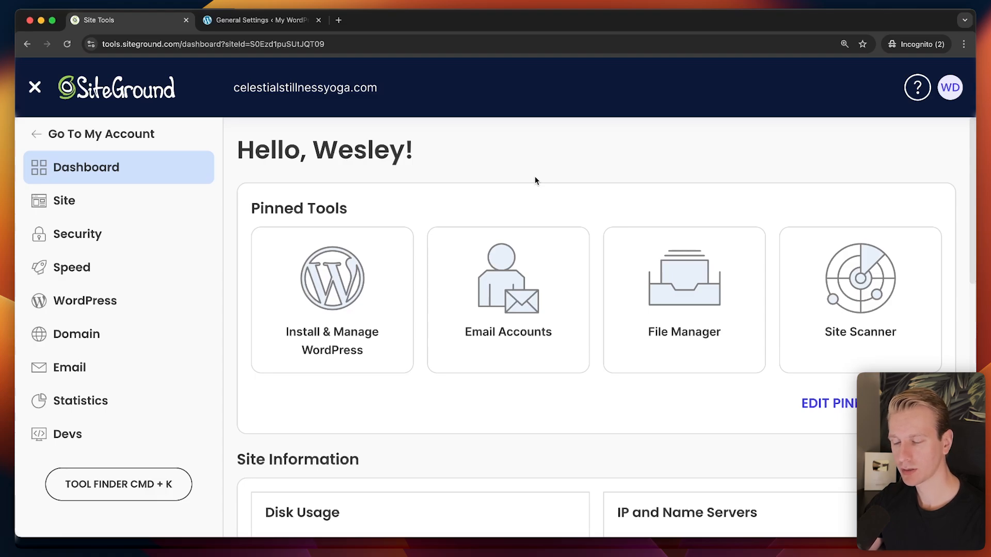
Glance at the WordPress settings again, then open Site Tools' File Manager.
click(263, 20)
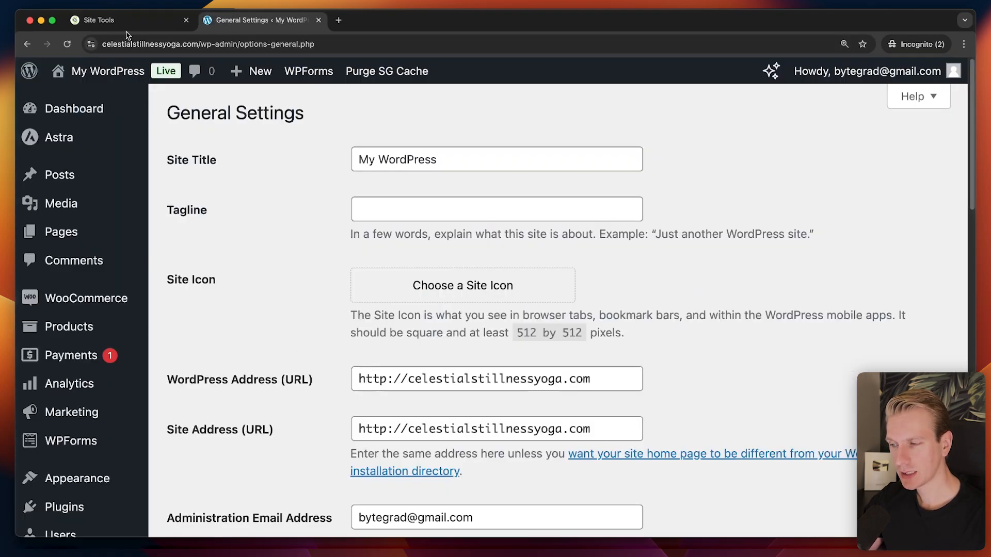
click(124, 21)
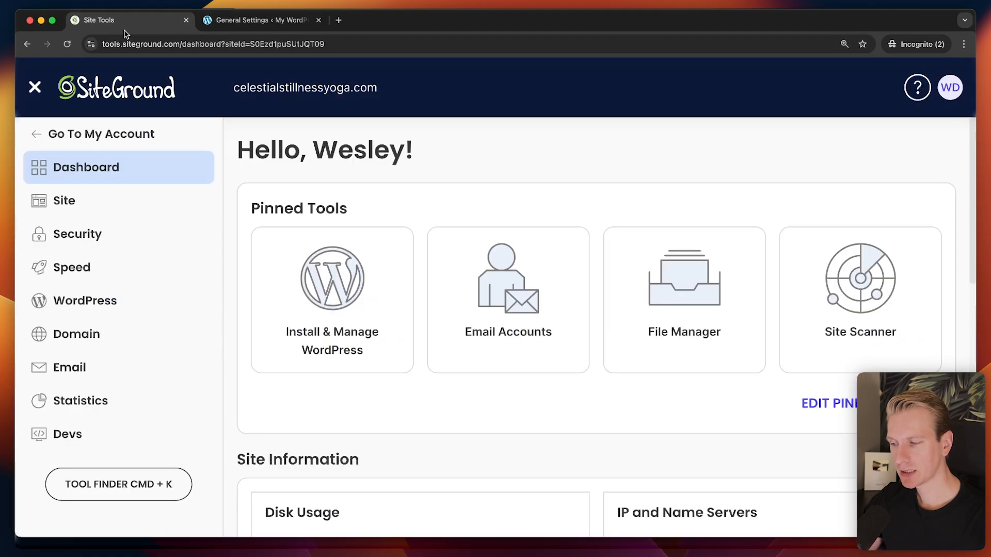
click(91, 439)
click(126, 239)
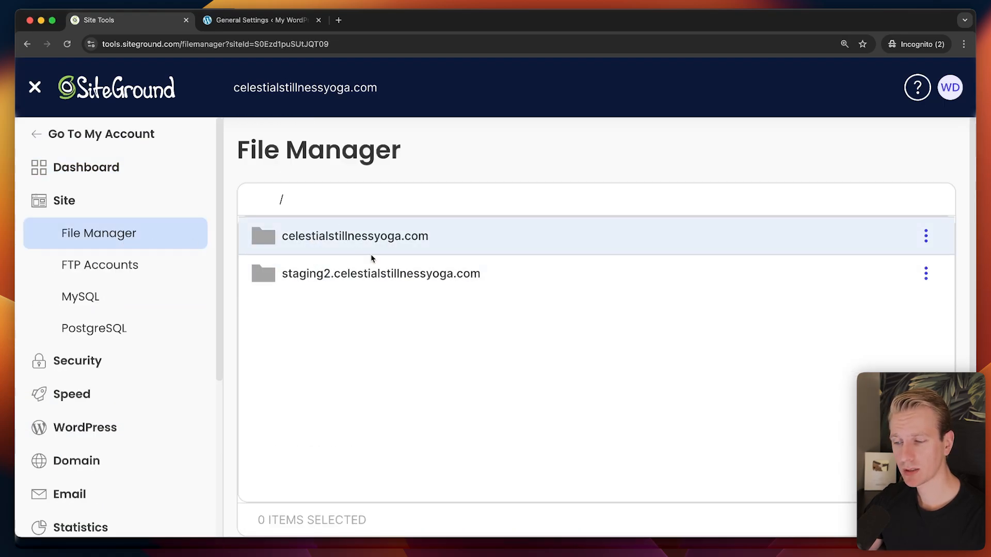
Browse the staging2 folder, then open celestialstillnessyoga.com's public_html folder.
double_click(302, 279)
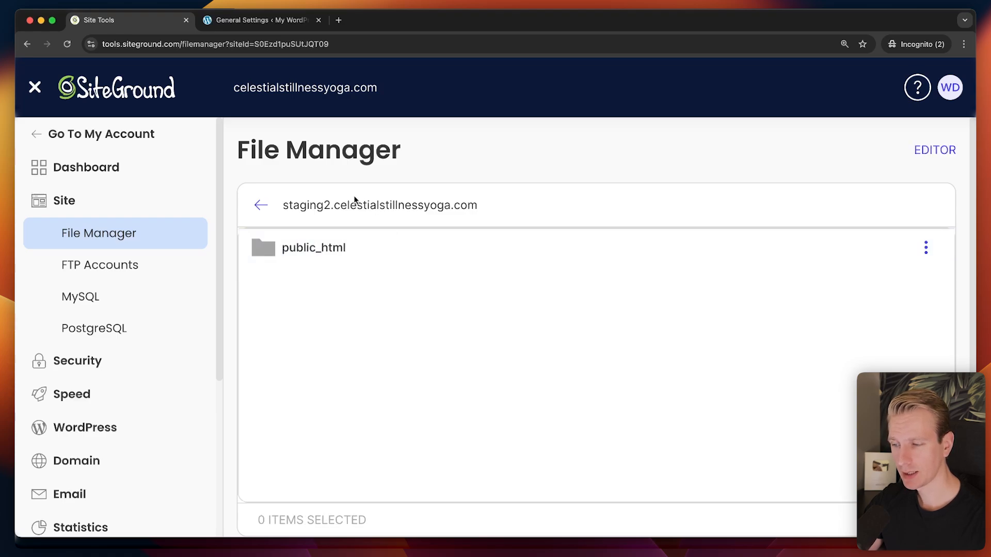
click(261, 205)
double_click(328, 241)
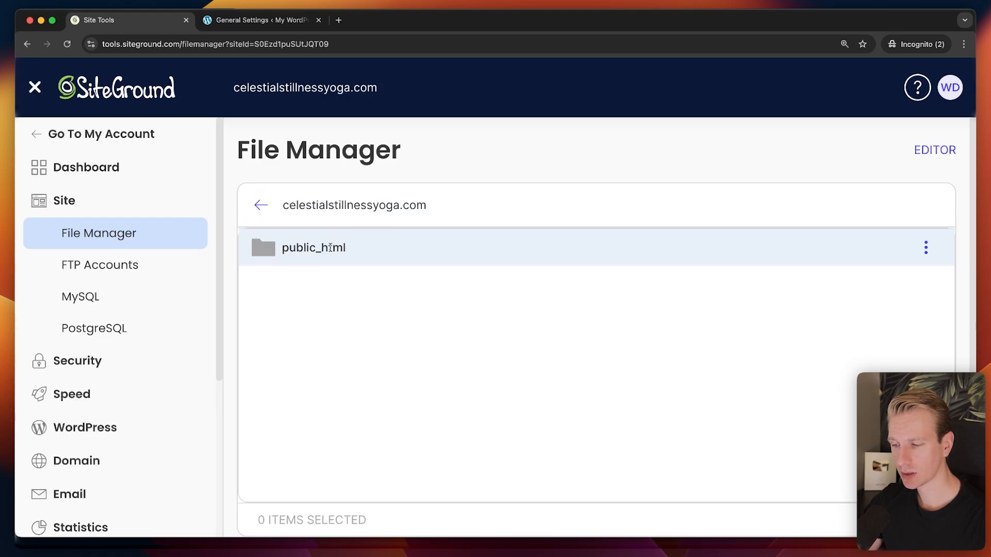
double_click(318, 248)
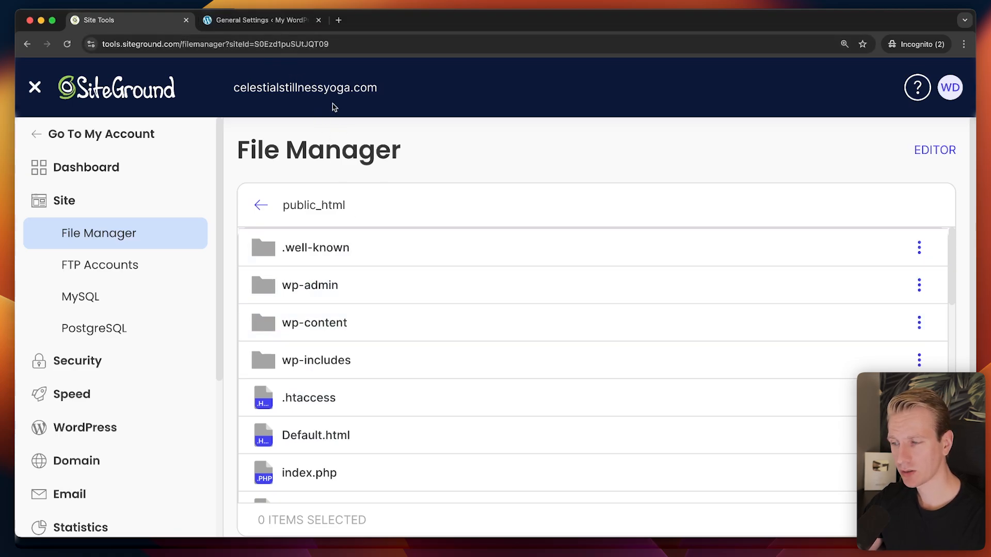
click(260, 20)
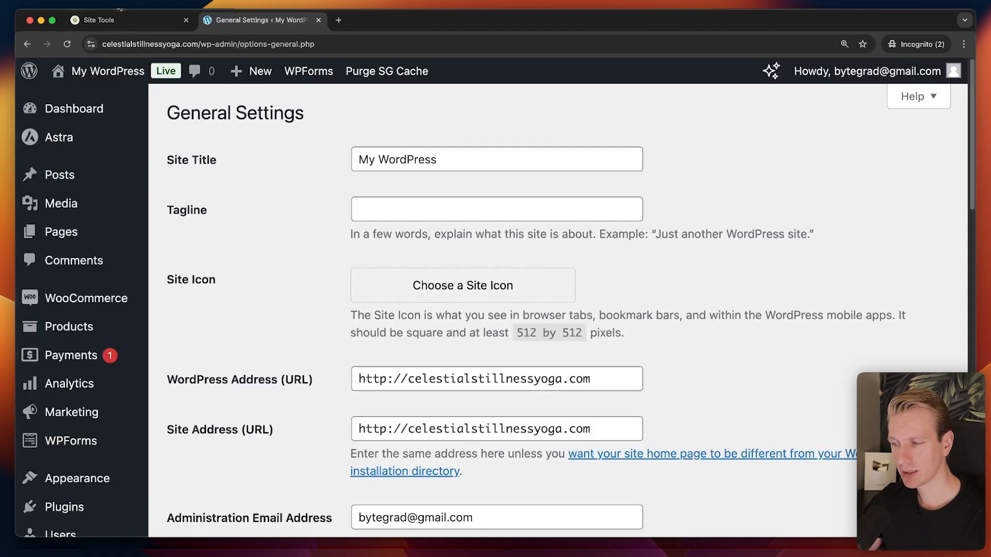
click(131, 21)
click(253, 19)
click(131, 19)
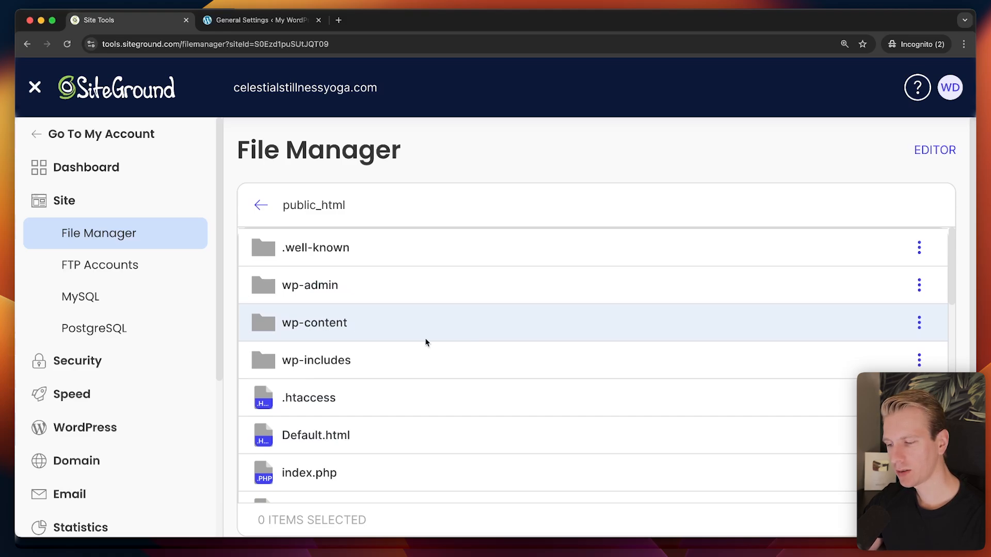
Peek into wp-content, return to public_html, and select wp-config.php.
scroll(428, 341, down, 3)
scroll(428, 342, up, 3)
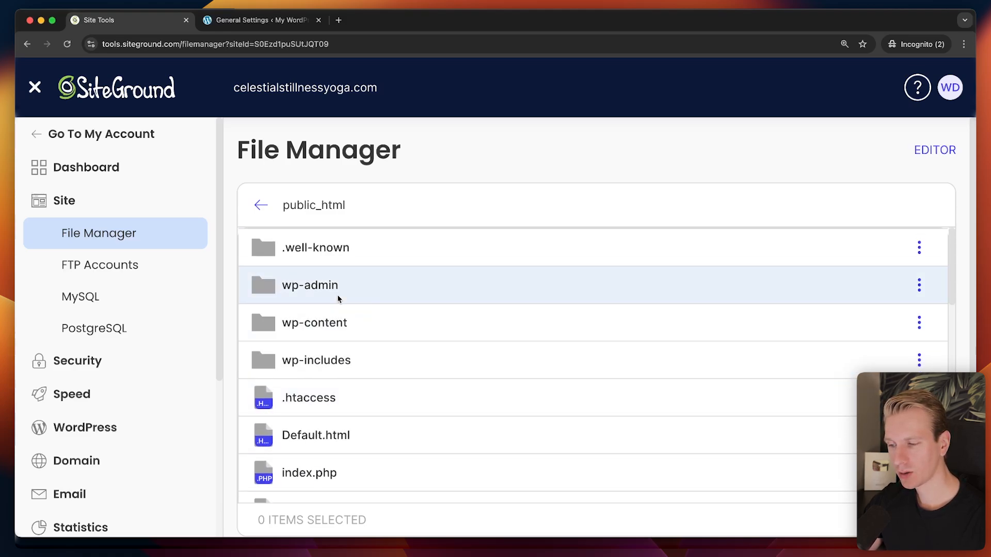
double_click(332, 322)
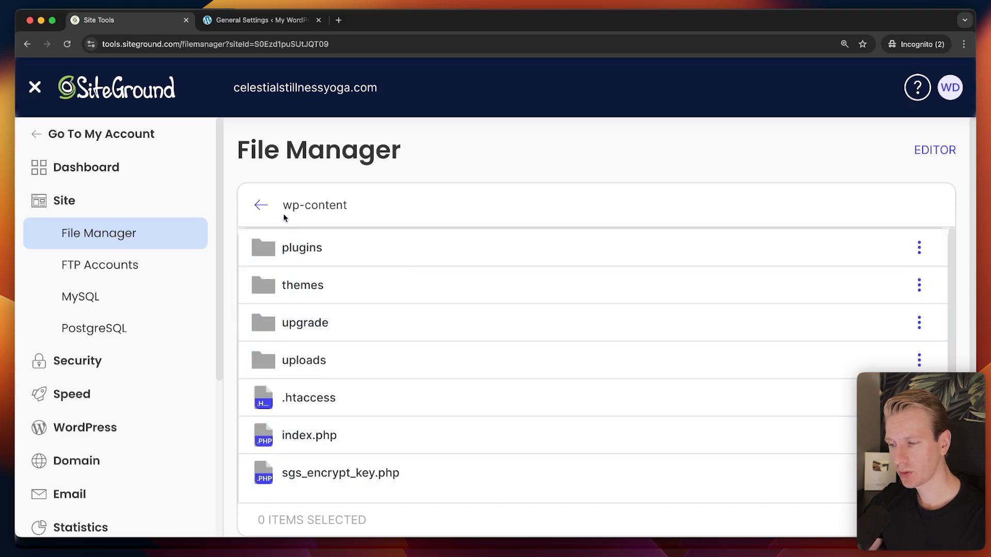
click(260, 210)
scroll(470, 375, down, 2)
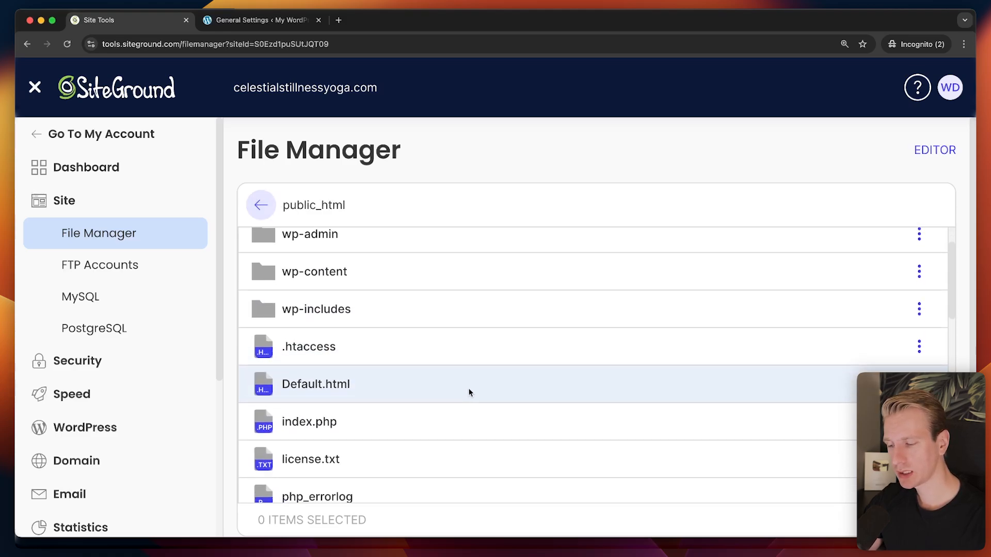
scroll(465, 382, down, 10)
scroll(458, 387, down, 5)
scroll(459, 387, up, 5)
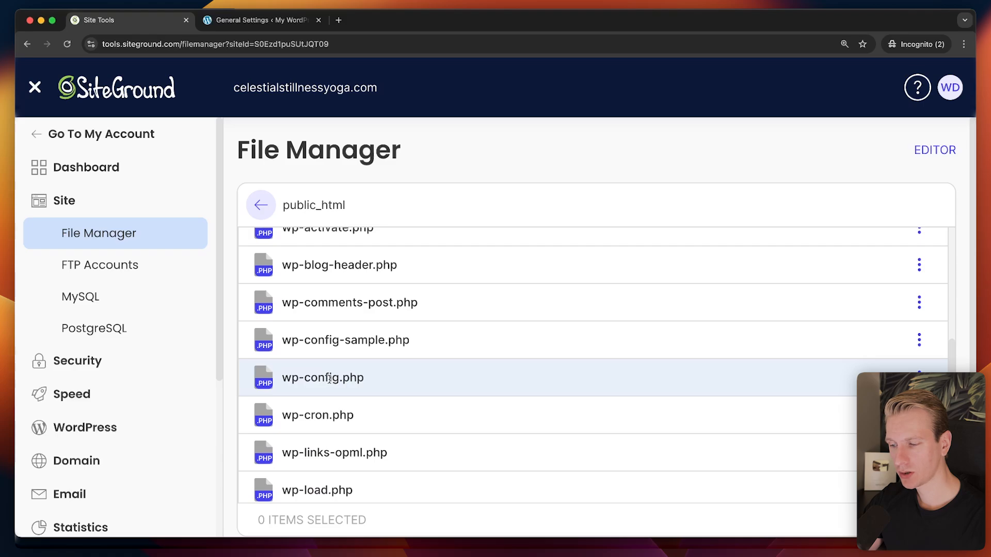
click(341, 378)
Open wp-config.php in the code editor, read through it, and jump back to line 1 with Cmd+Up.
double_click(342, 379)
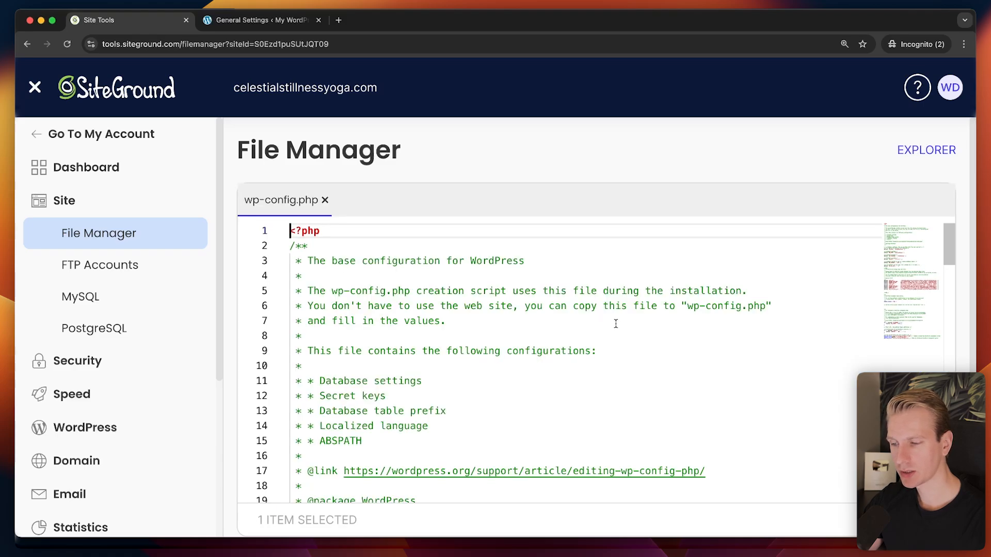
scroll(614, 320, down, 15)
scroll(465, 325, down, 14)
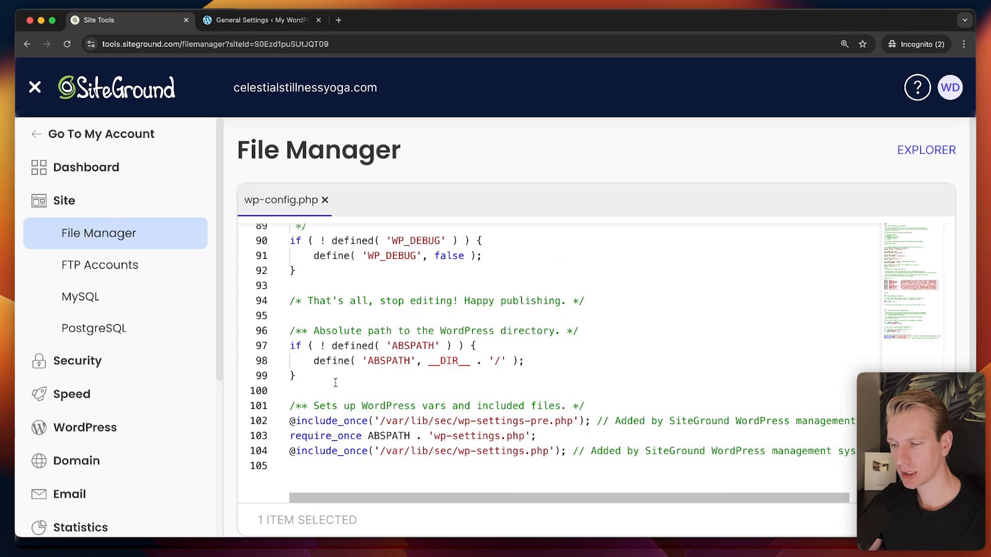
scroll(454, 330, up, 4)
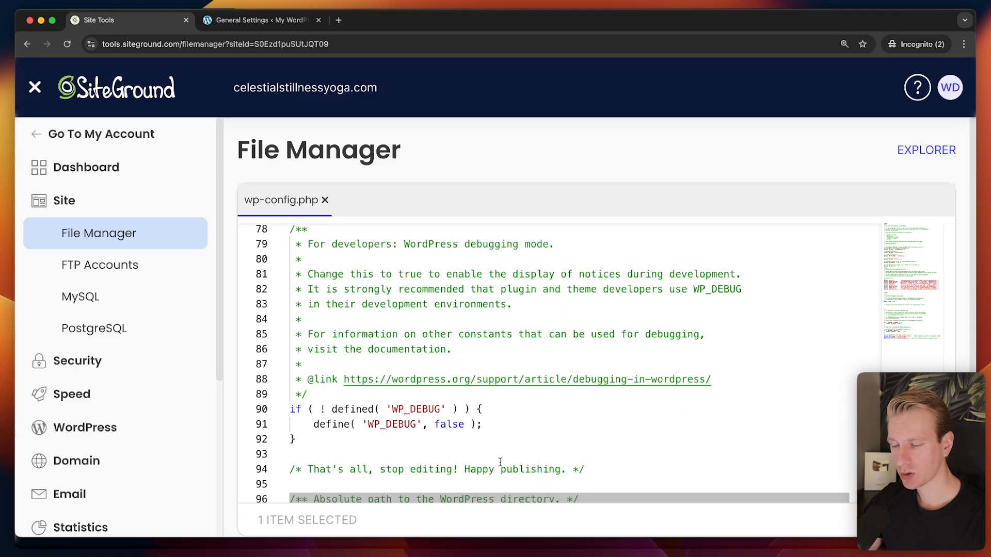
click(260, 19)
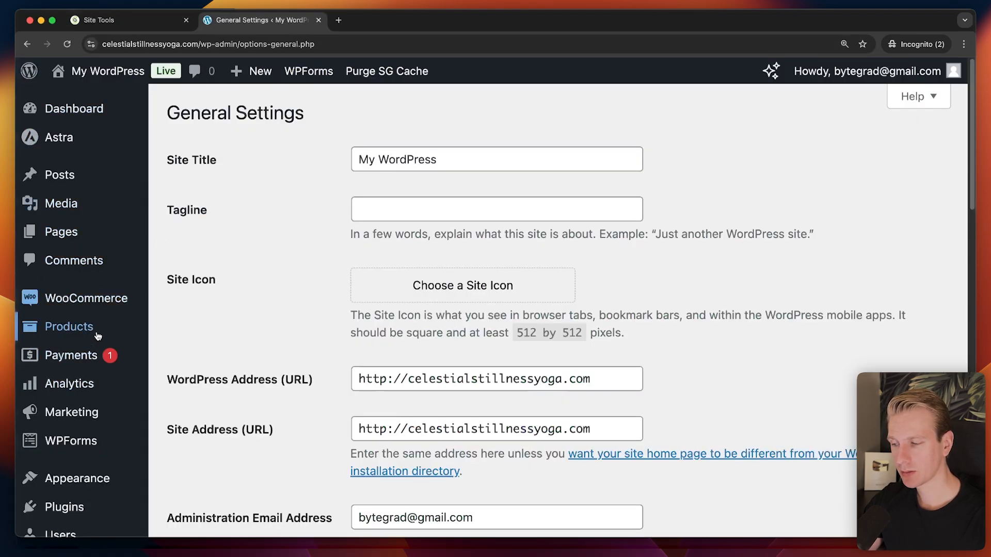
click(98, 20)
scroll(526, 408, up, 10)
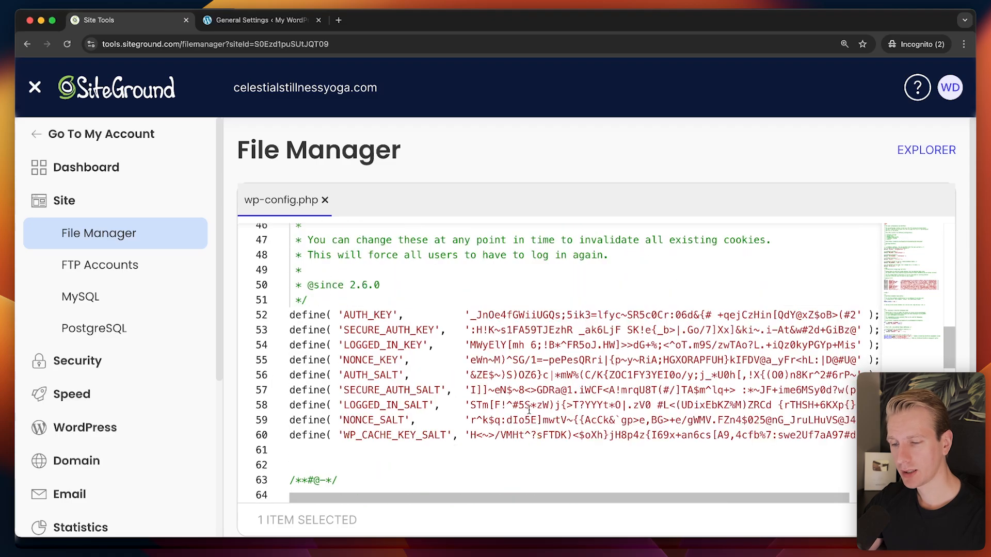
scroll(529, 410, up, 14)
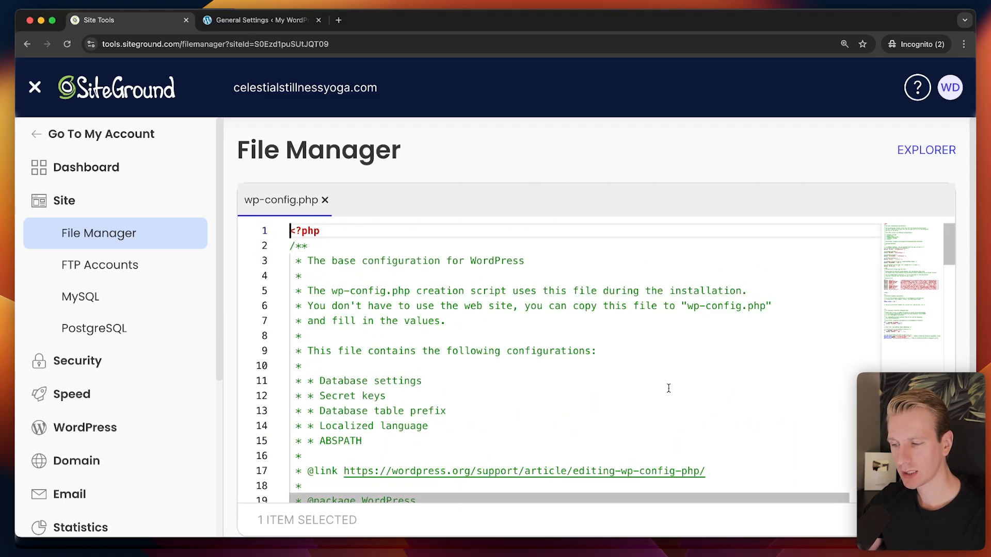
scroll(443, 311, down, 2)
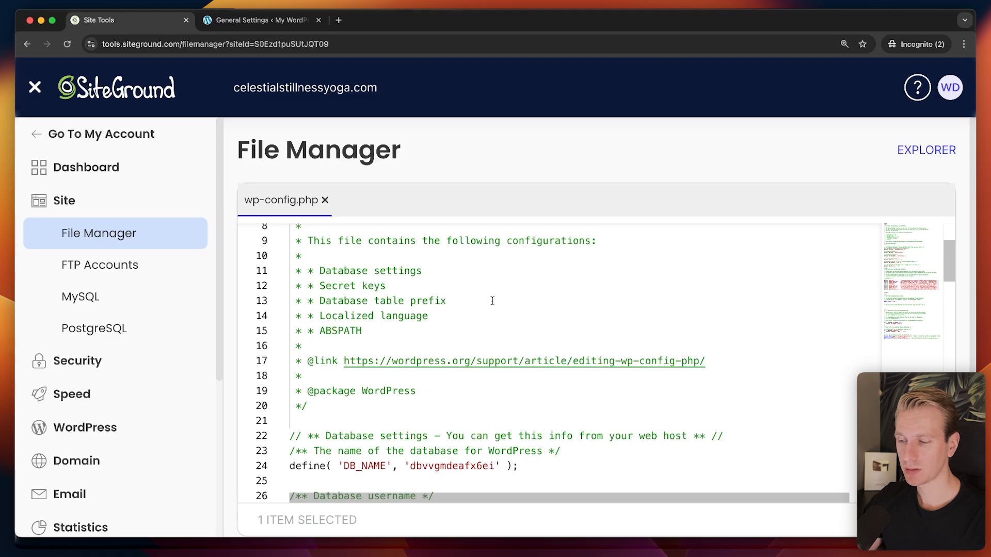
key(super+Up)
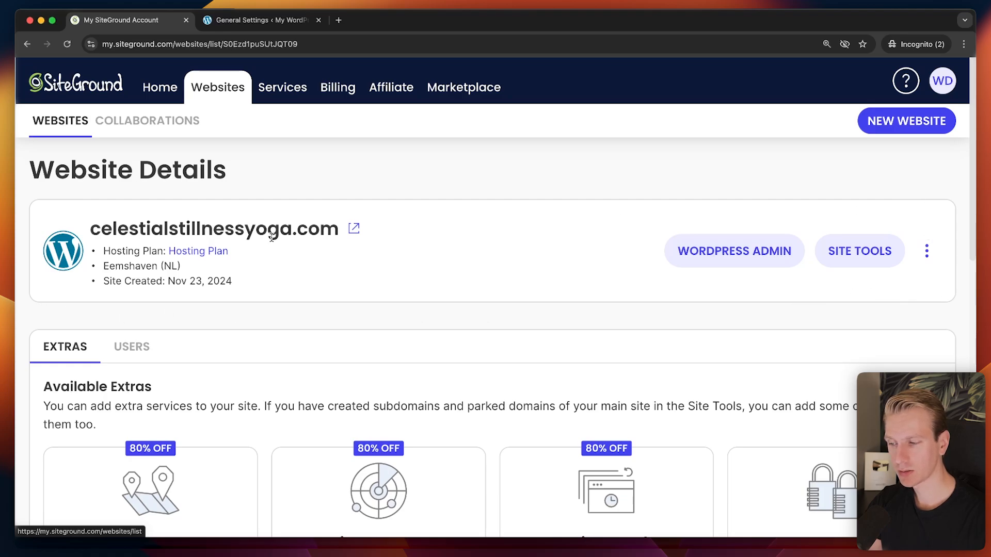
Go from Site Tools to the account's Website Details for celestialstillnessyoga.com and show the site's extra actions.
double_click(299, 231)
click(317, 226)
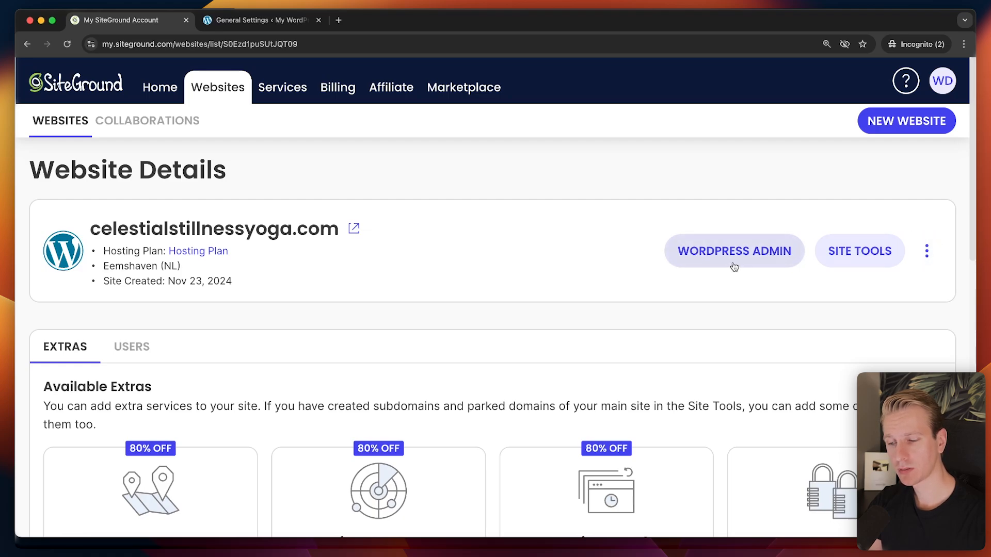
click(858, 253)
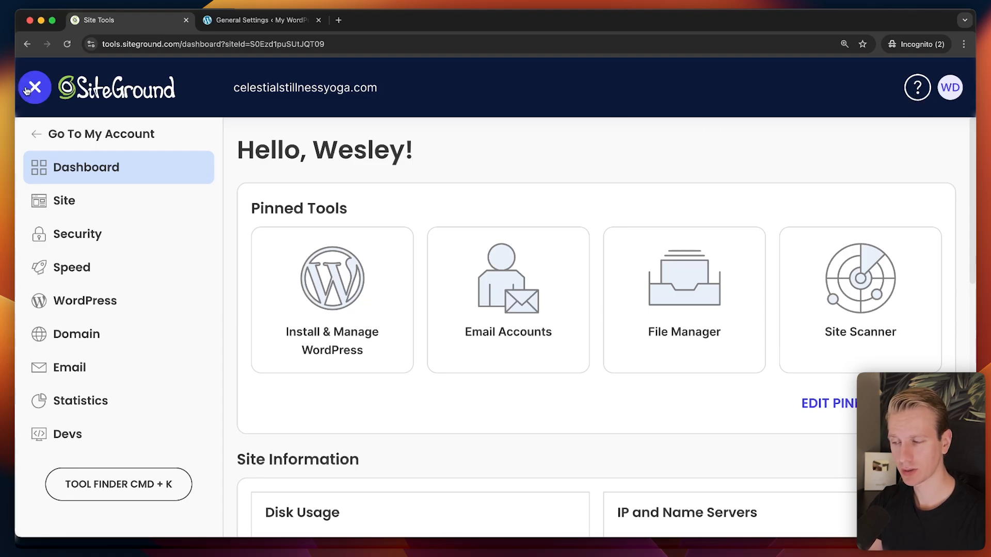
click(86, 149)
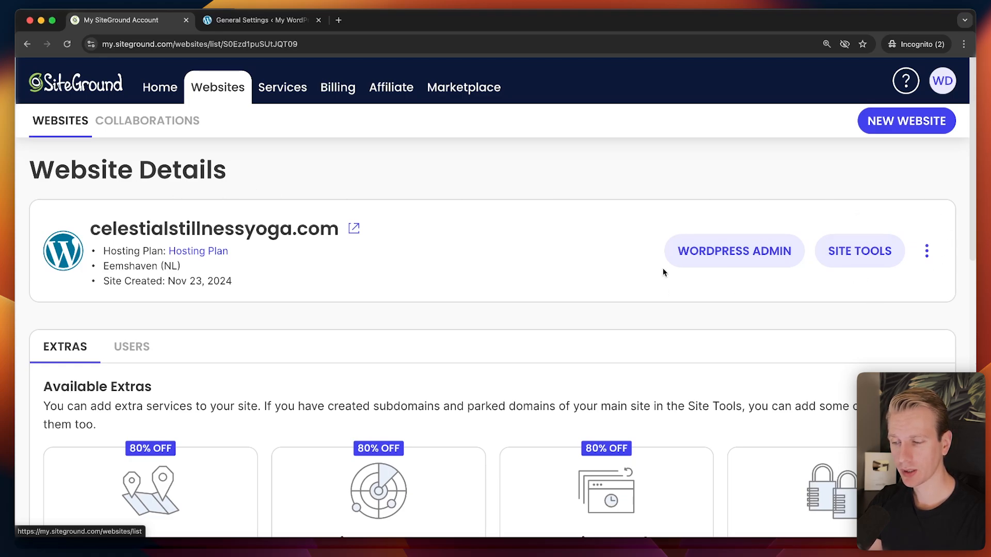
click(934, 261)
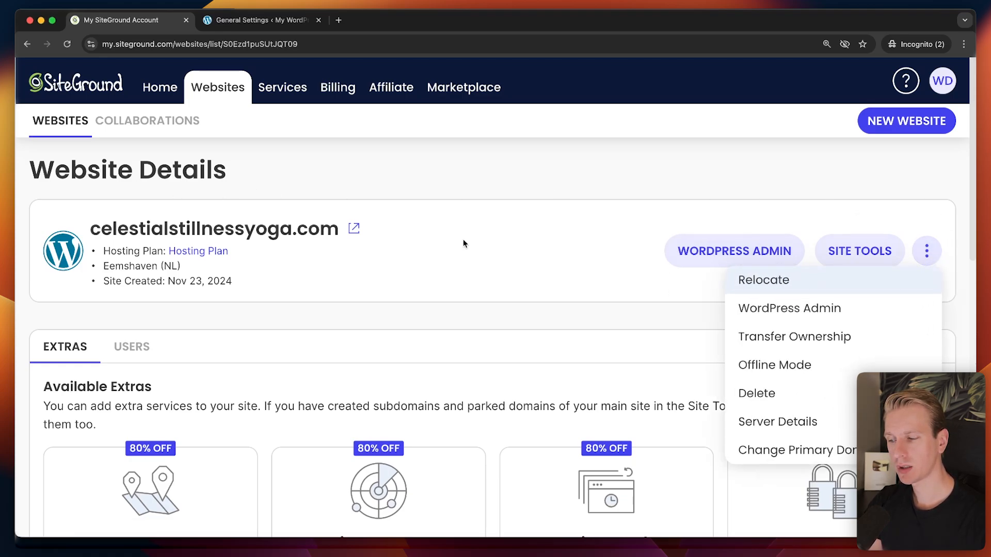
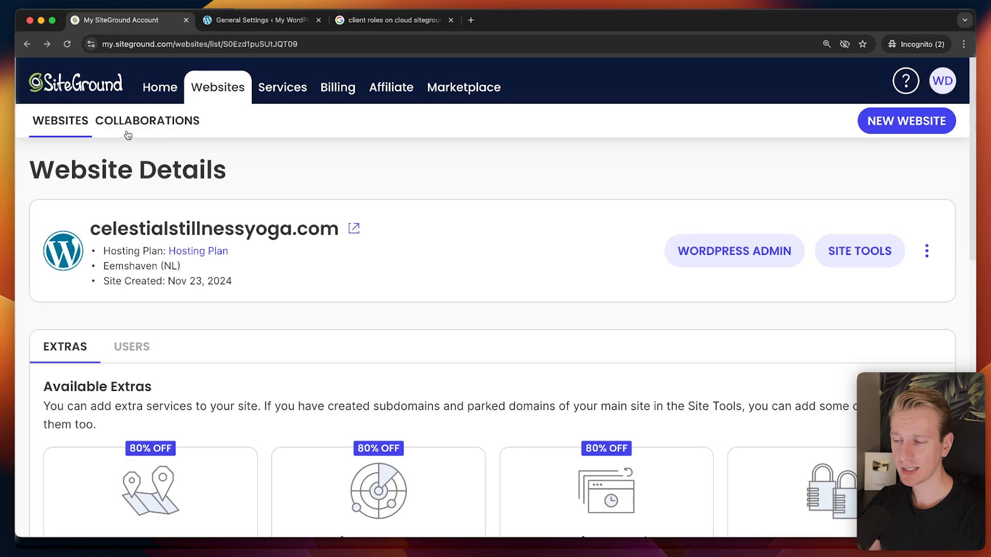
Open the Collaborations tab and scroll through its empty list of shared websites.
click(127, 131)
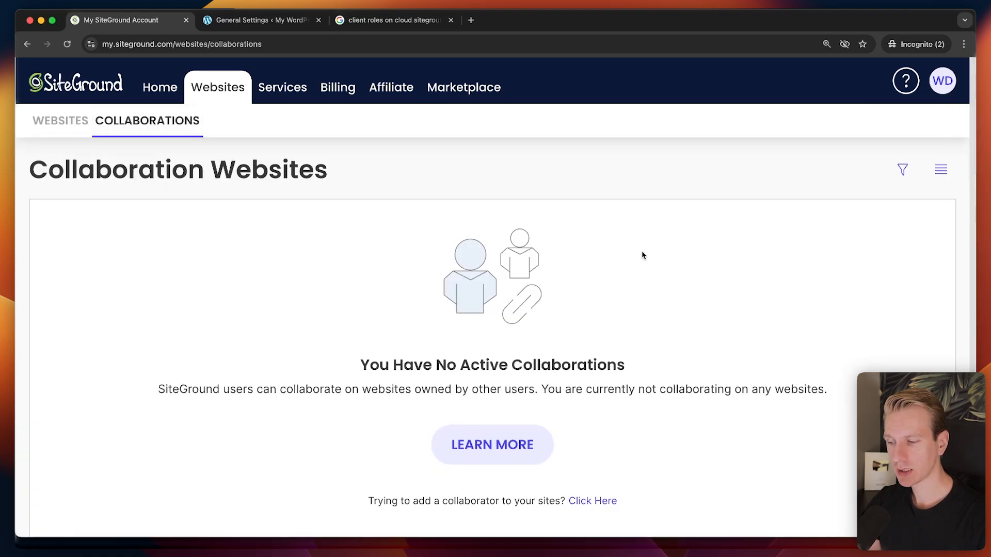
scroll(643, 255, down, 1)
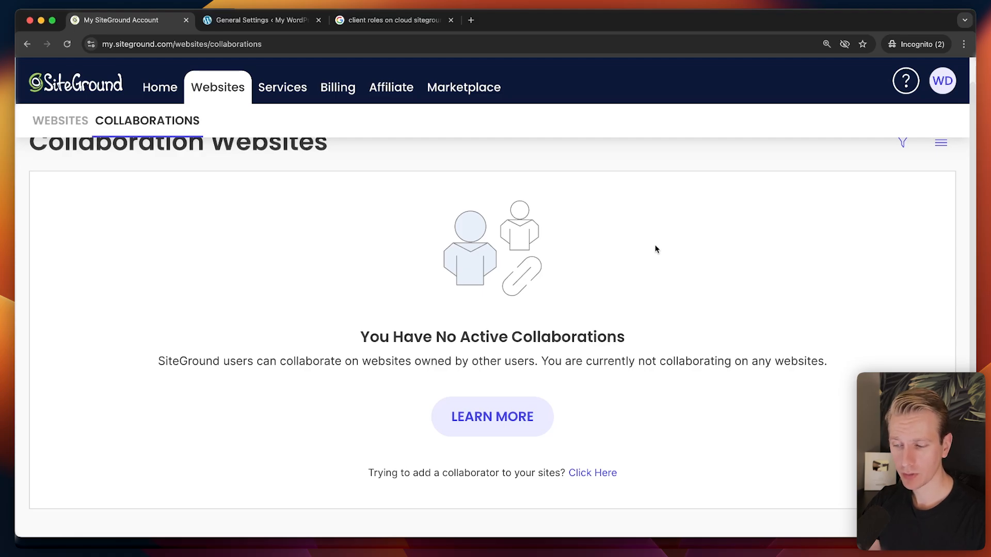
scroll(321, 225, up, 1)
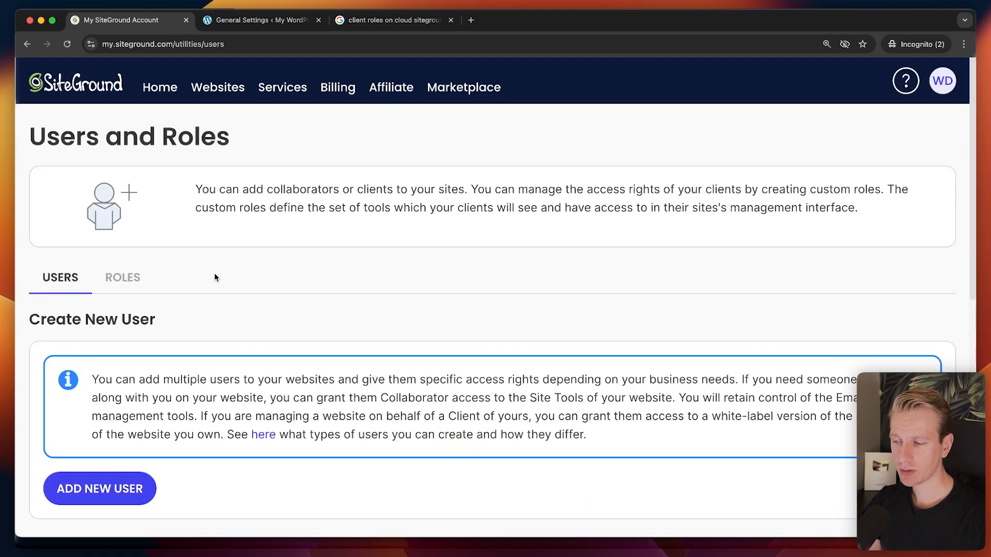
scroll(164, 376, down, 1)
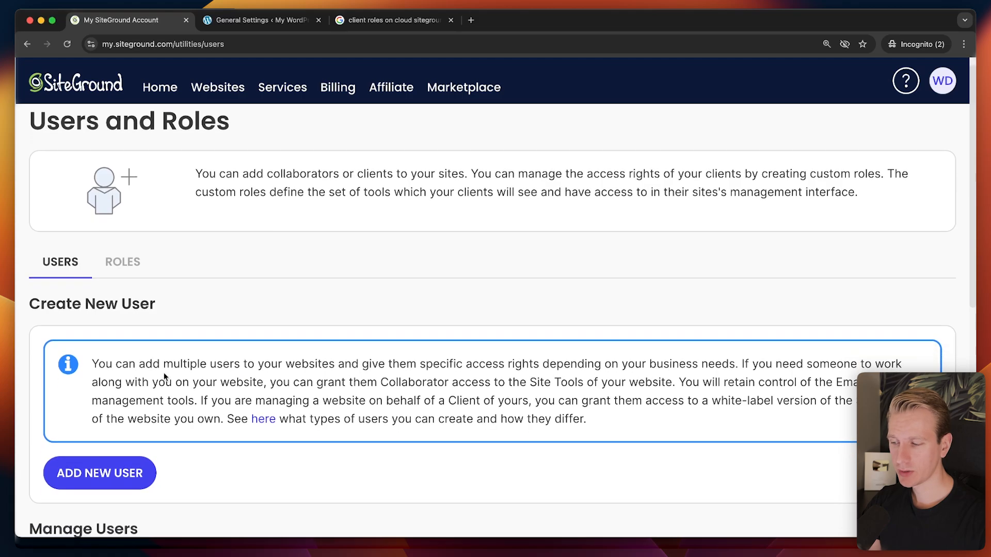
click(132, 270)
scroll(138, 439, down, 1)
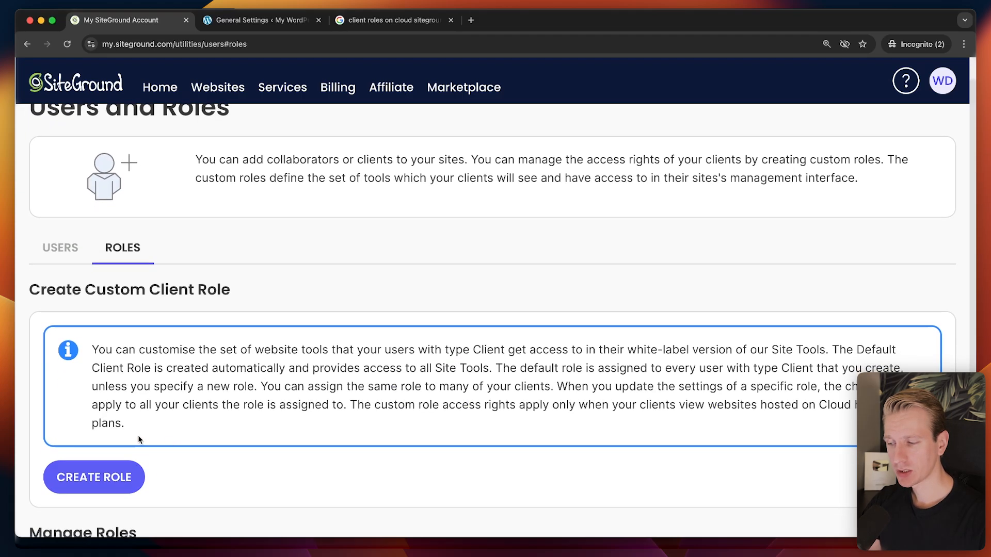
scroll(138, 438, down, 5)
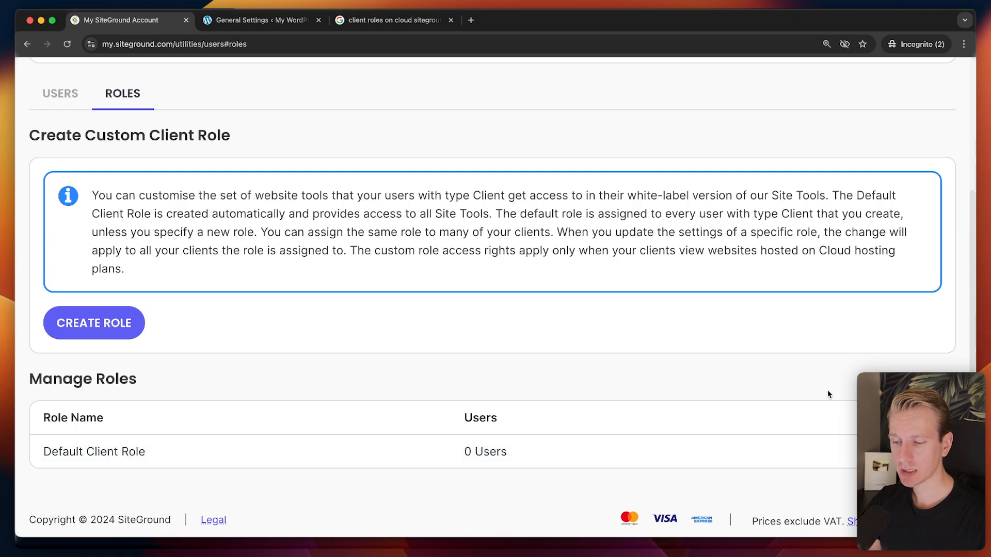
click(927, 451)
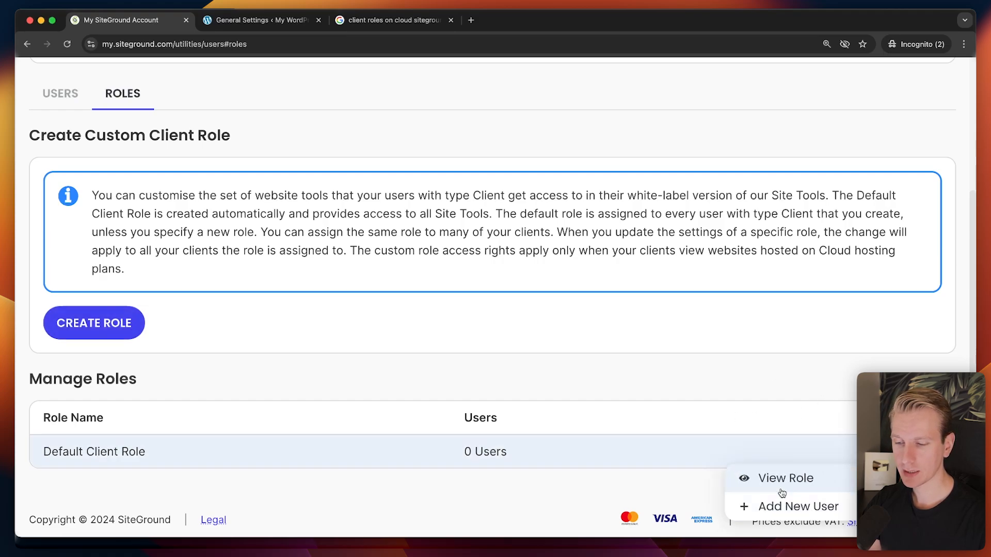
click(797, 506)
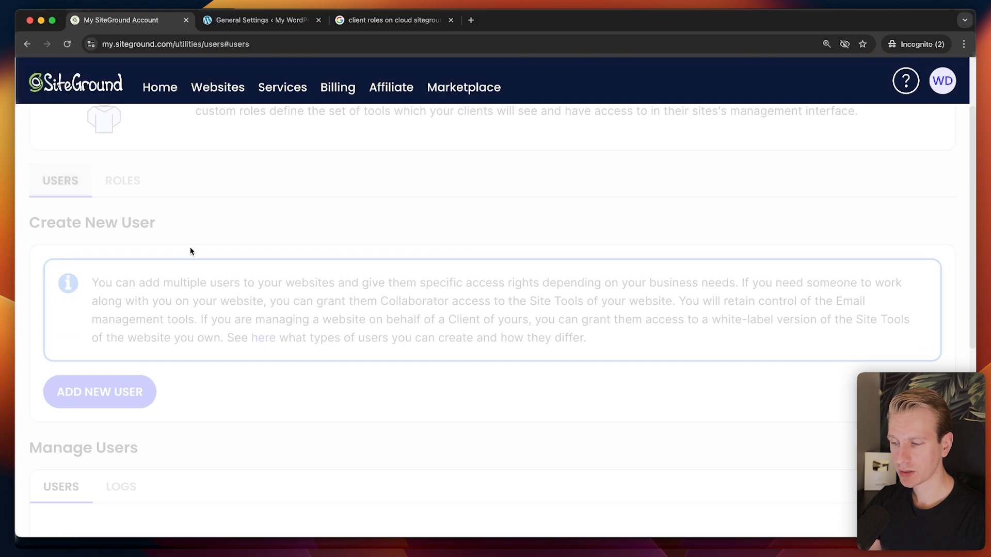
click(129, 400)
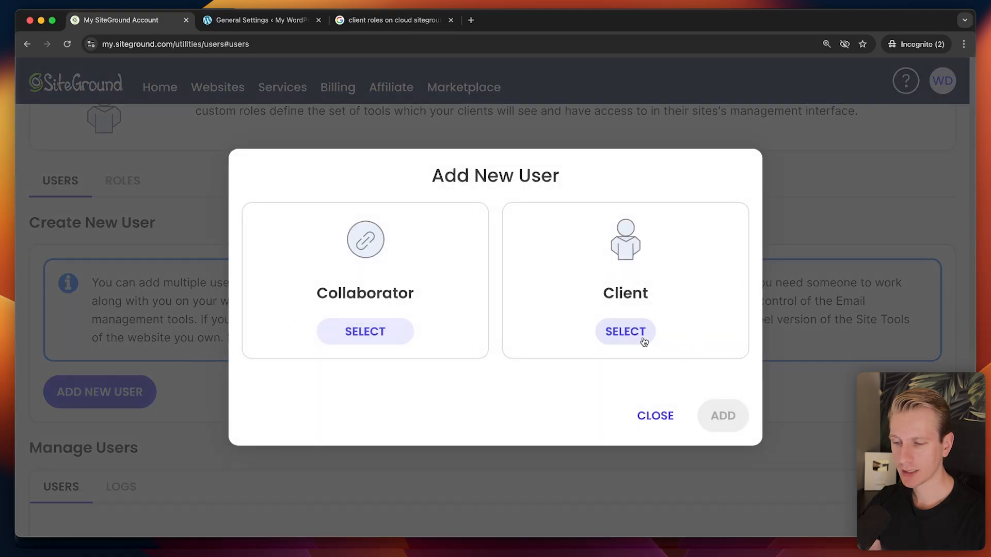
click(624, 331)
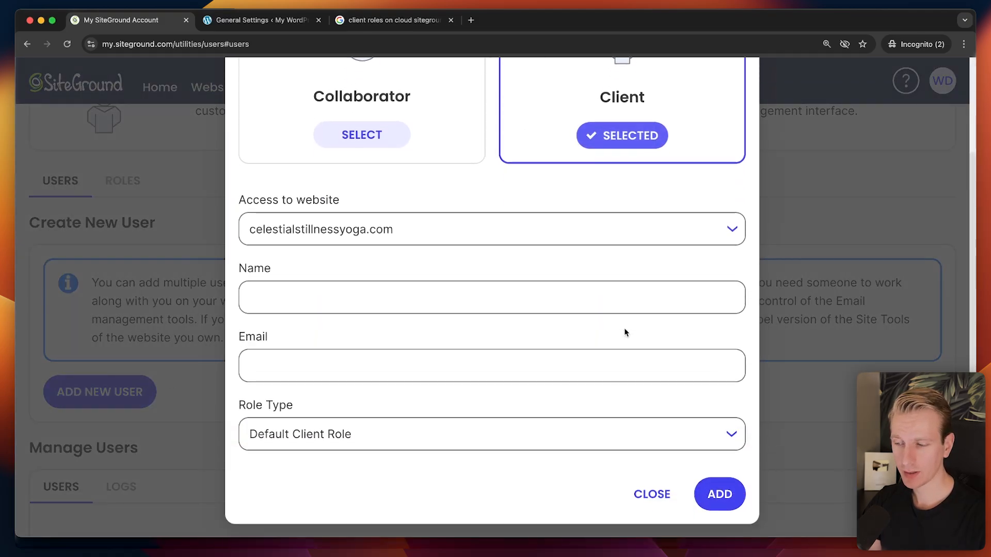
click(320, 434)
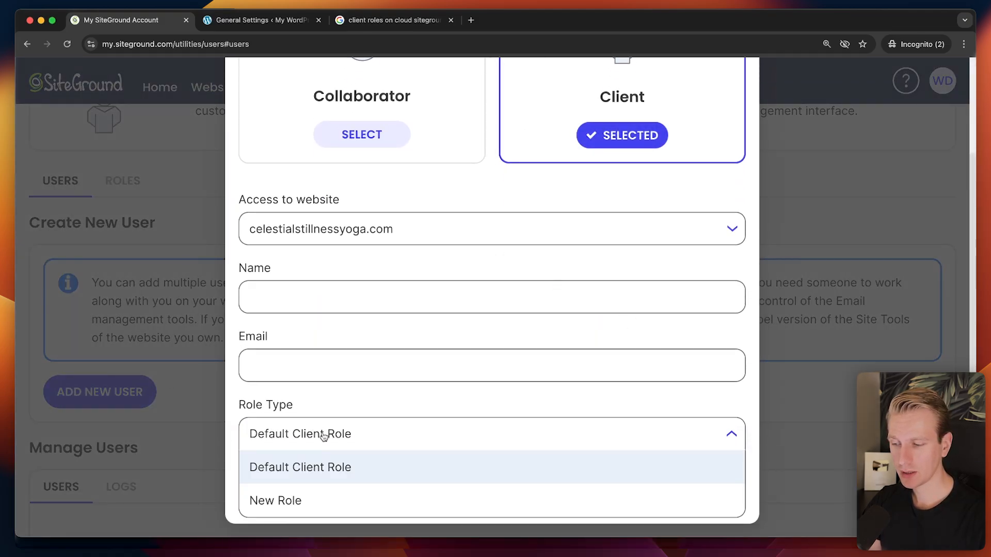
click(333, 466)
click(353, 141)
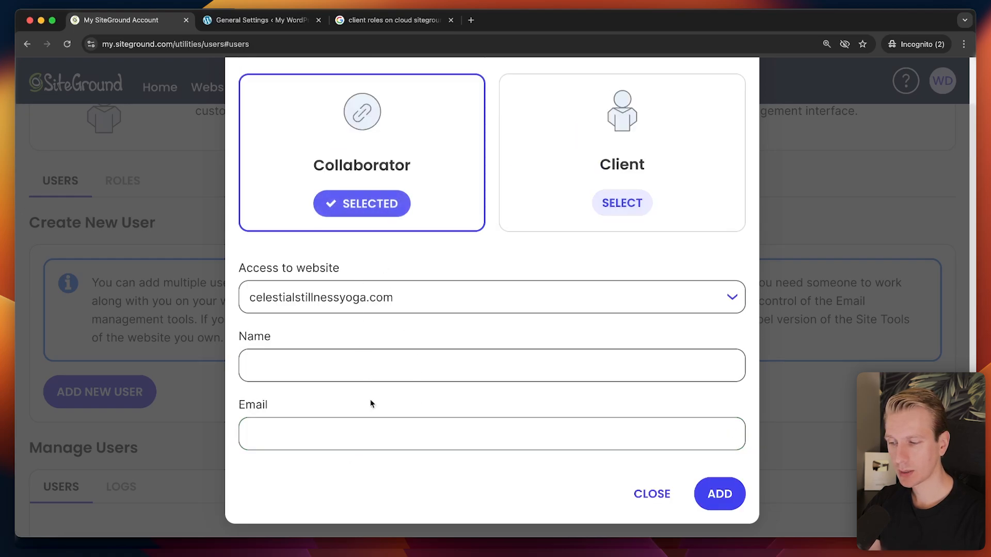
click(621, 203)
scroll(658, 484, down, 2)
click(654, 492)
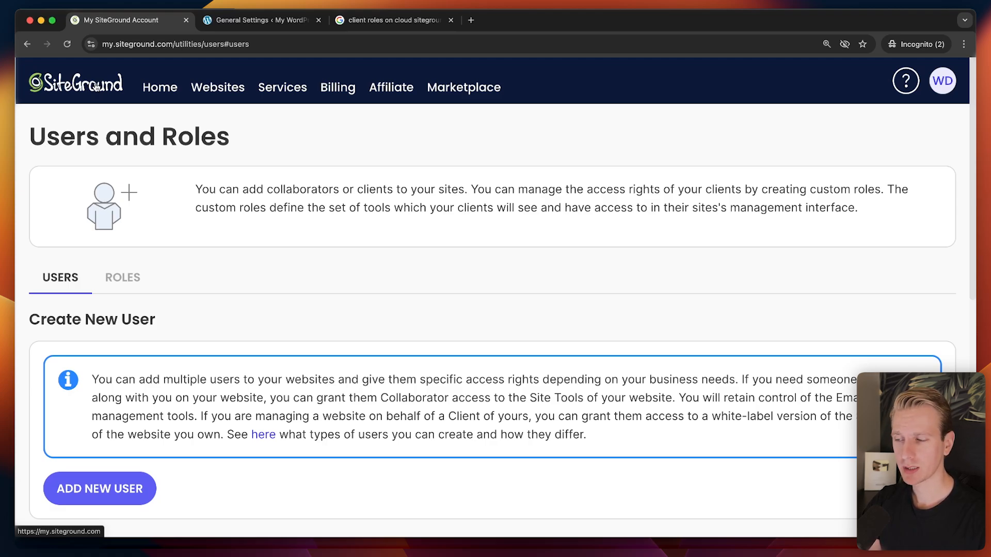
Go back and pass through Subdomains and Redirects to the DNS Zone Editor for celestialstillnessyoga.com.
click(26, 43)
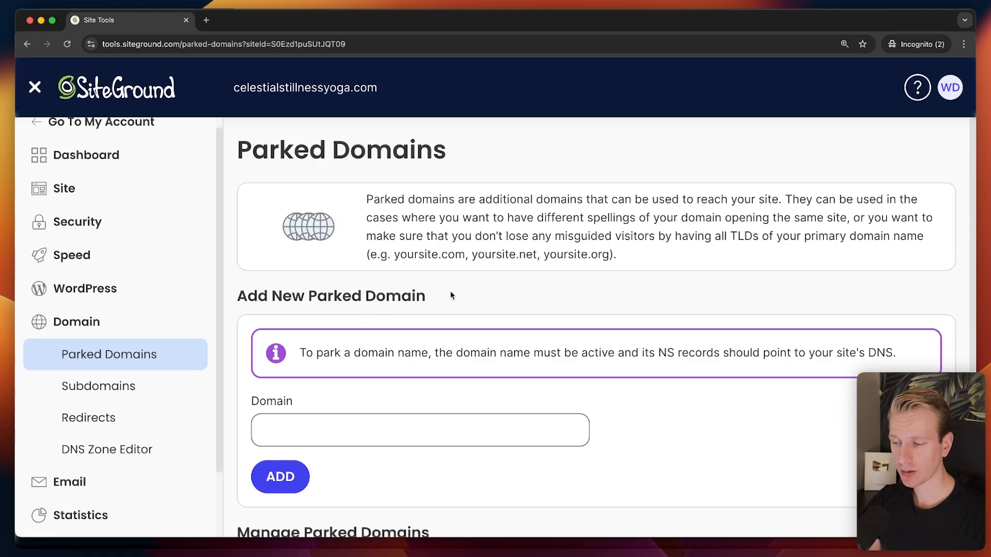
scroll(480, 288, down, 1)
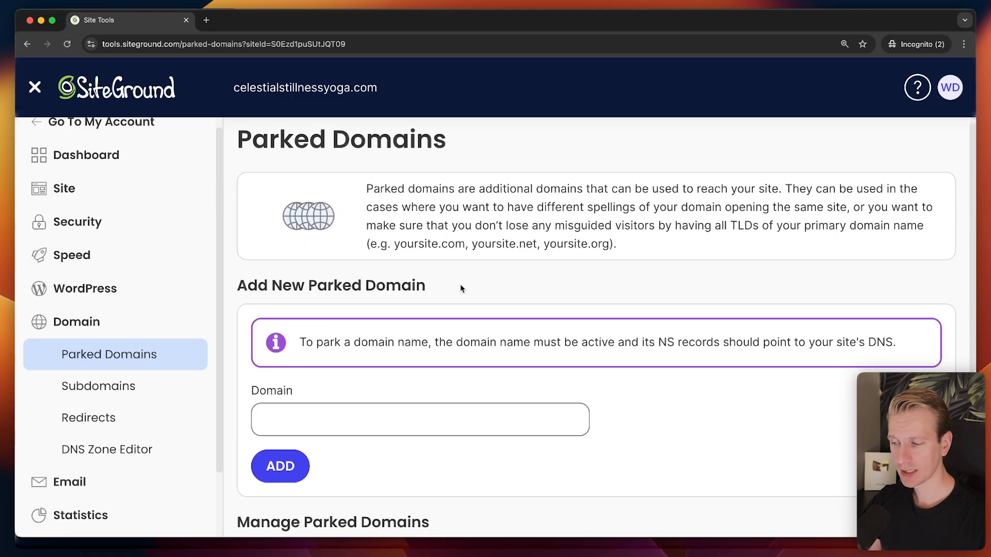
scroll(132, 344, down, 1)
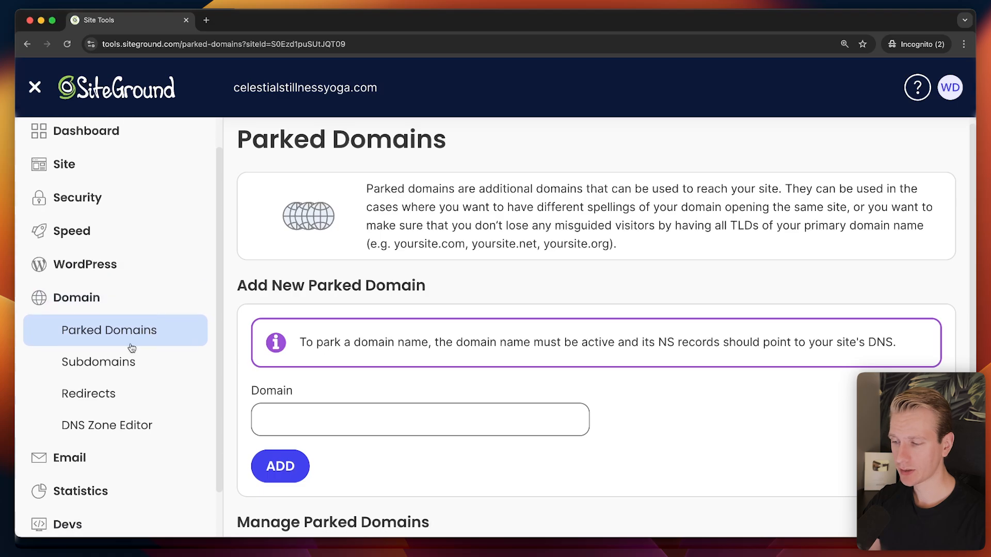
click(129, 361)
click(129, 391)
click(128, 414)
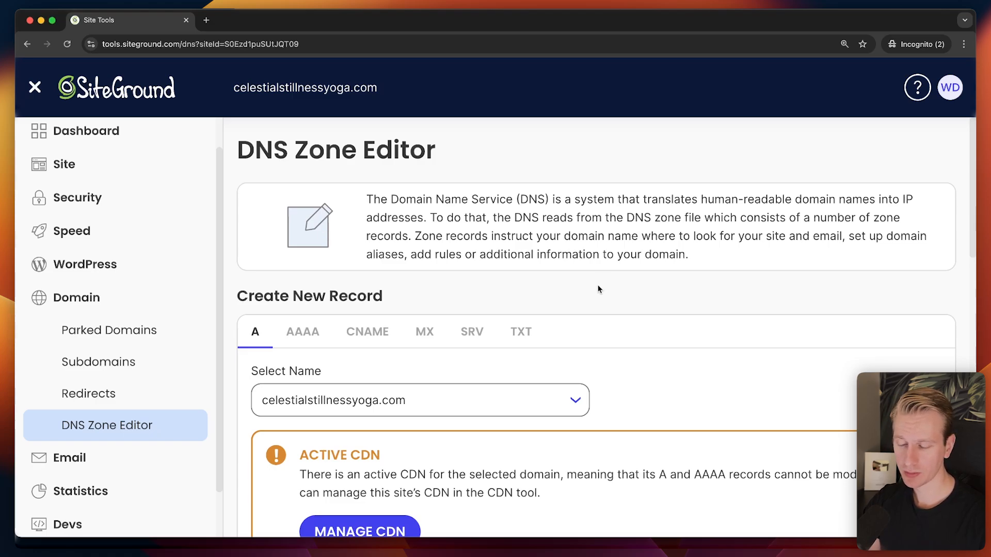
Scroll down and back up through the Manage DNS Records table.
scroll(598, 288, down, 4)
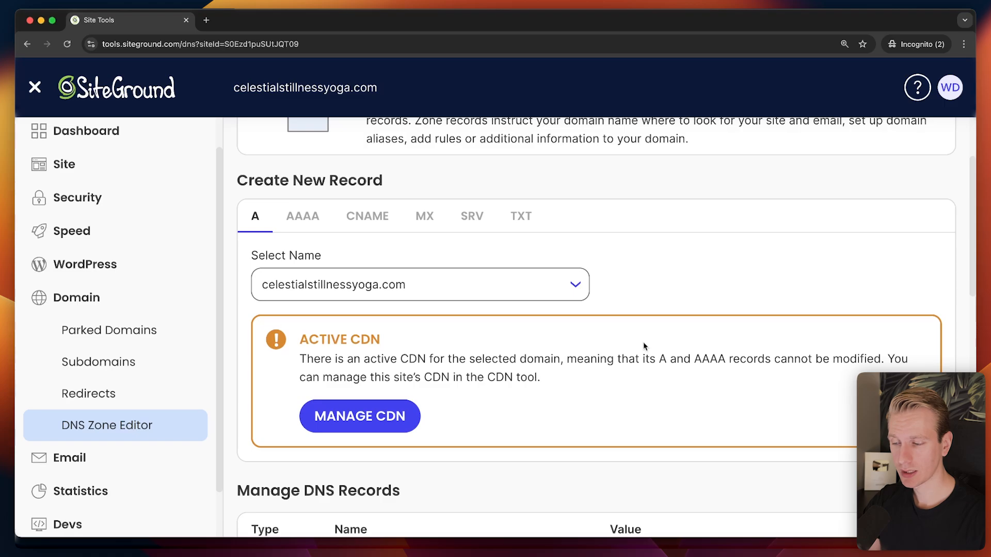
scroll(520, 383, down, 15)
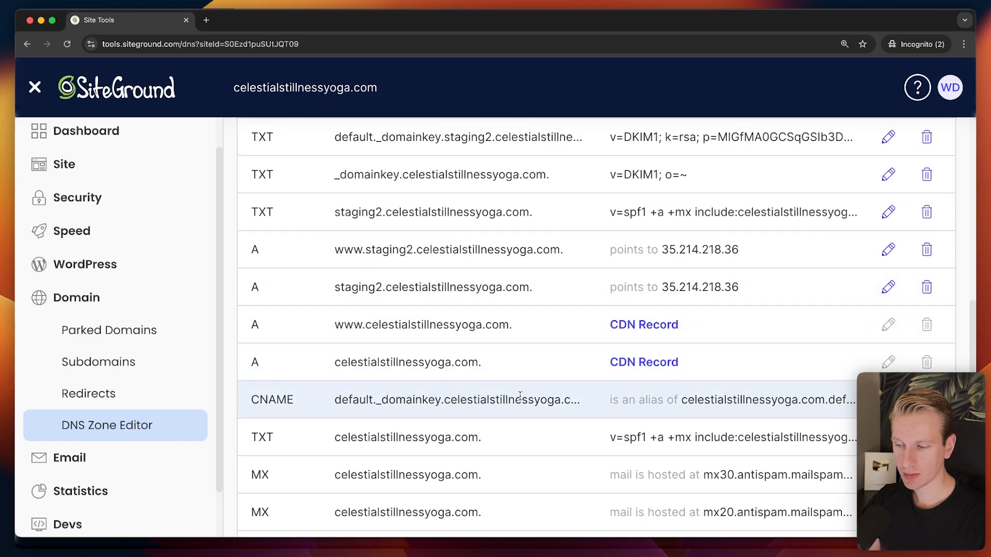
scroll(615, 396, up, 15)
scroll(615, 396, up, 3)
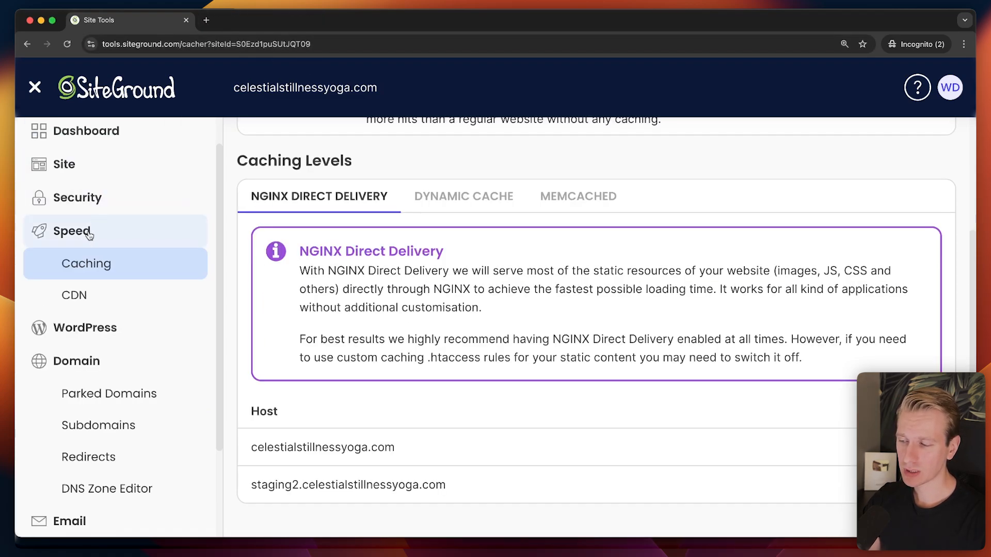
Expand the WordPress group in the Site Tools sidebar and open Search & Replace.
drag(219, 287, 225, 360)
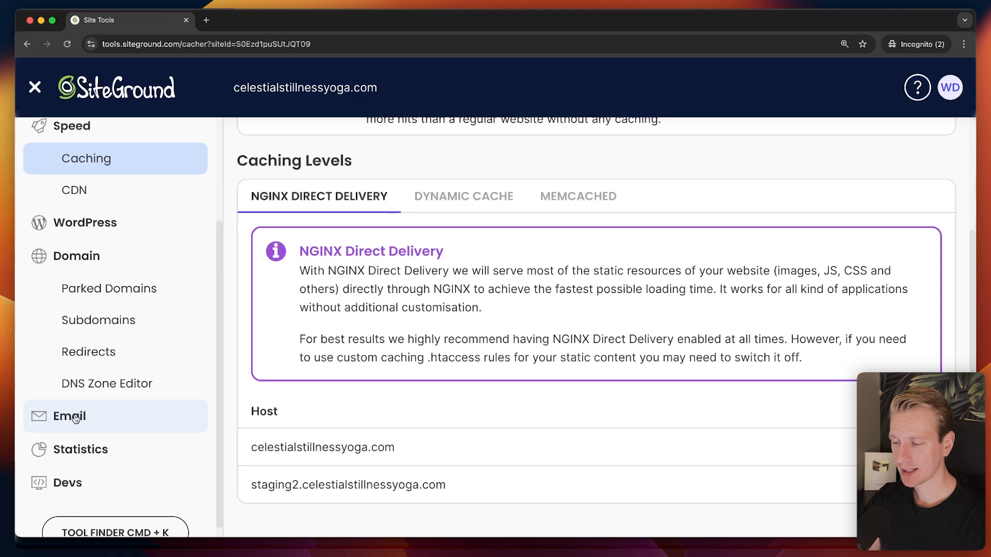
scroll(117, 278, up, 2)
scroll(118, 295, up, 2)
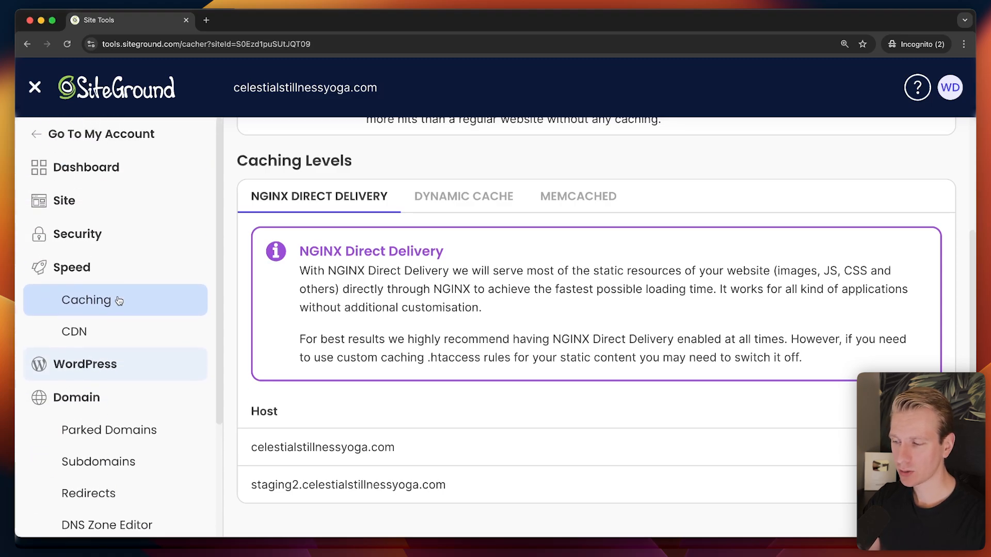
click(93, 369)
scroll(136, 385, down, 2)
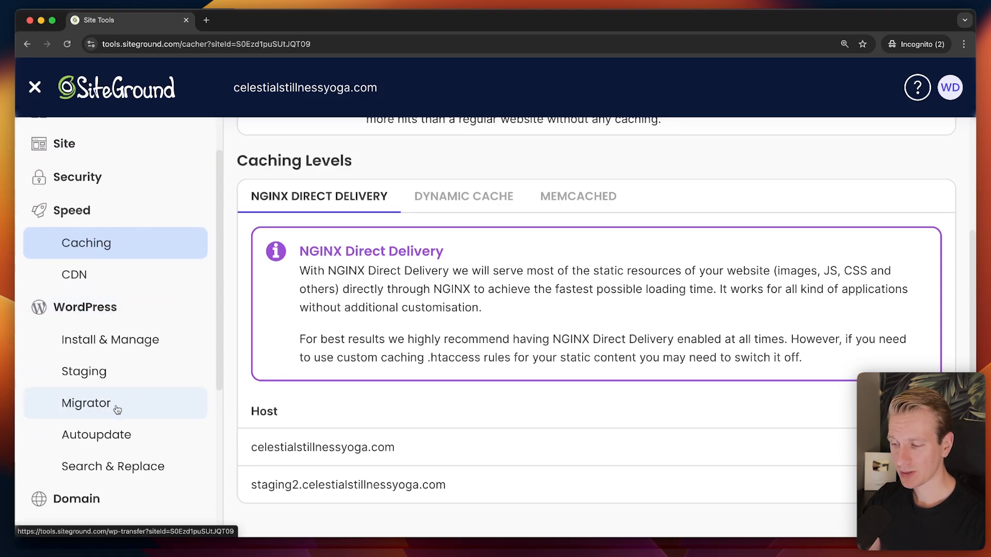
click(115, 479)
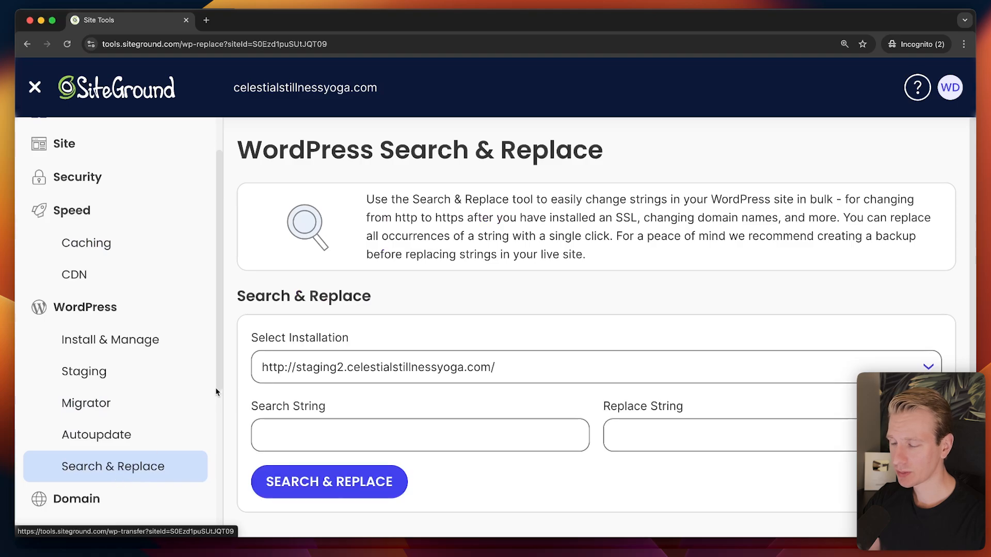
Target the live celestialstillnessyoga.com installation in Search & Replace.
click(459, 366)
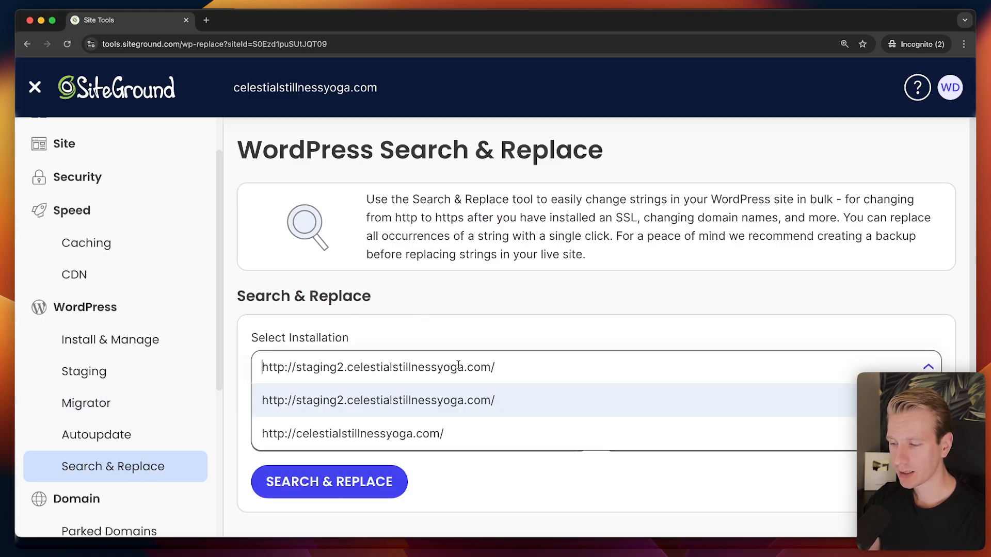
click(365, 434)
click(301, 361)
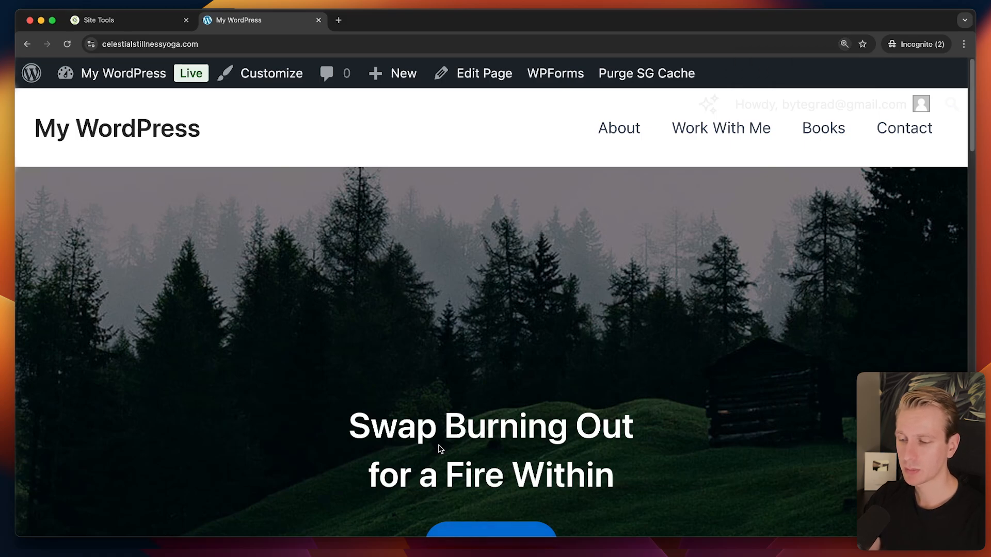
Copy 'Swap Burning' from the hero heading as the search string, replace it with 'Burn', and apply.
drag(353, 416, 563, 423)
key(super+c)
click(138, 18)
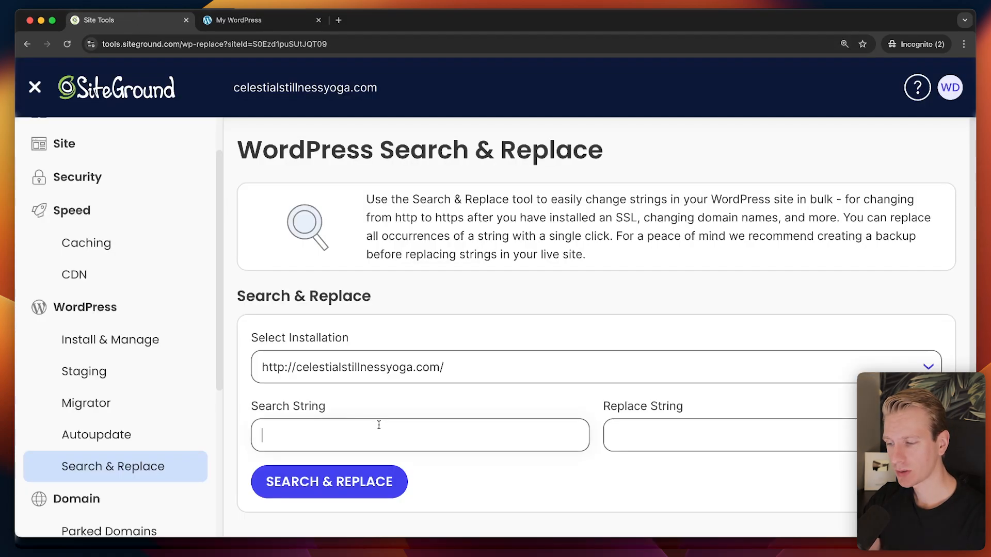
key(super+v)
click(761, 443)
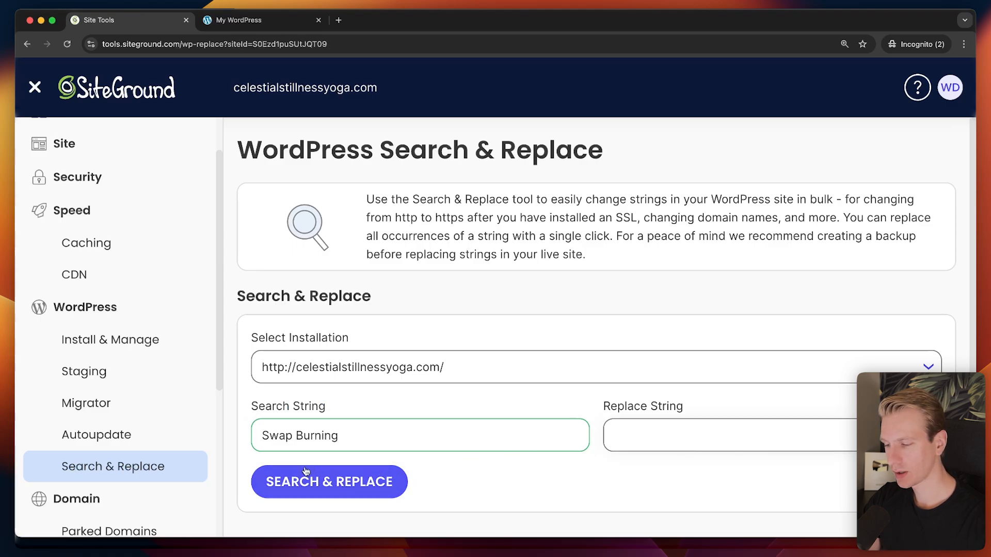
text(Burn)
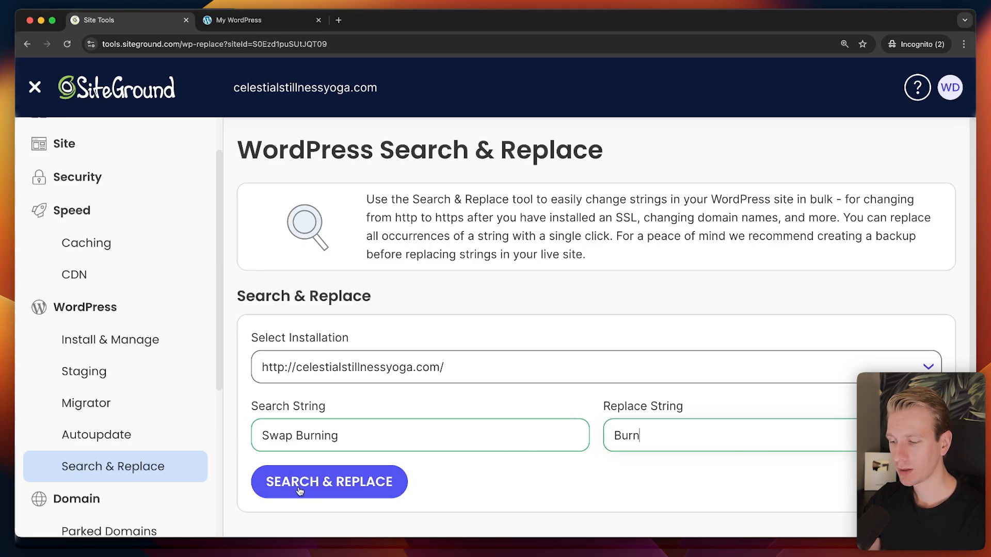
click(299, 487)
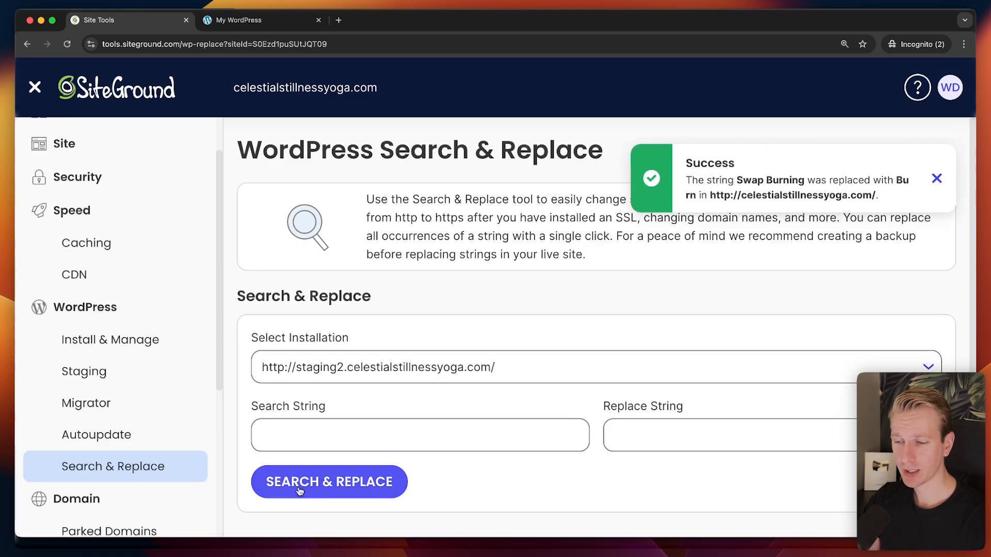
Reload the live site to confirm the hero now reads 'Burn Out for a Fire Within'.
click(270, 22)
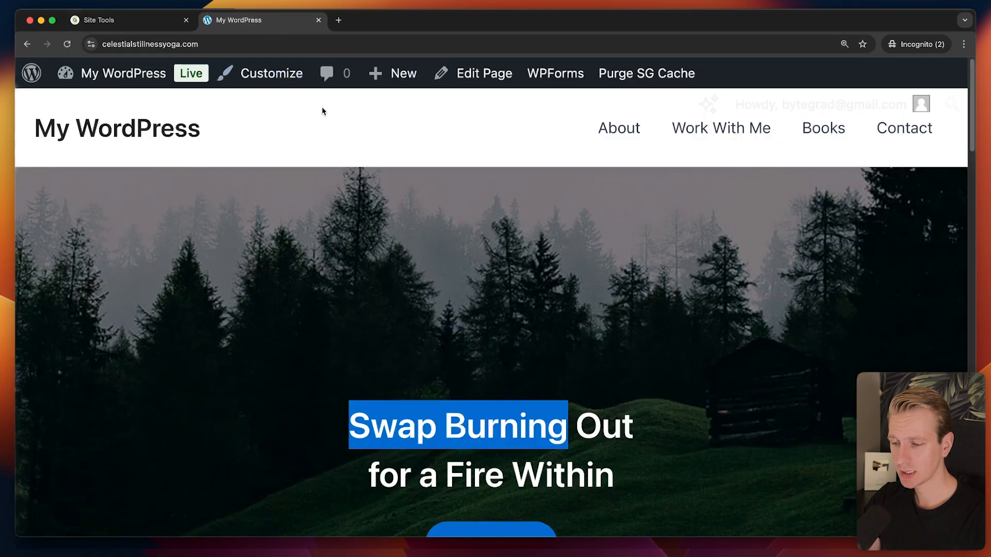
key(super+r)
drag(419, 425, 593, 431)
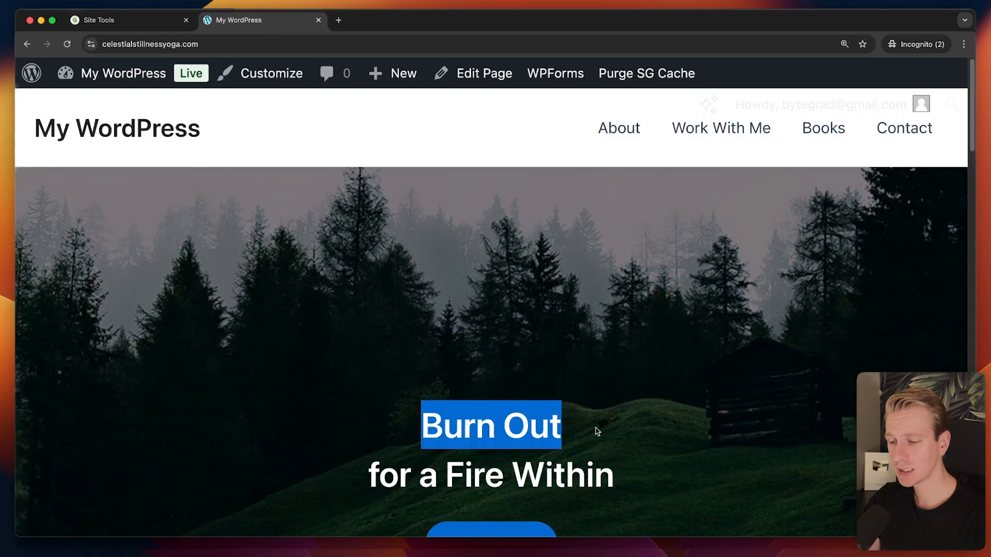
click(590, 434)
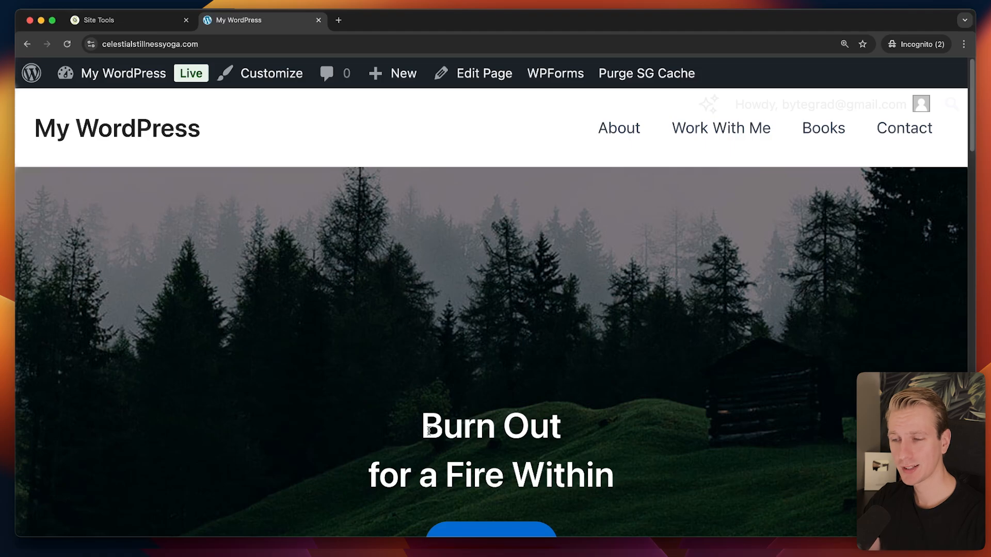
Return to Site Tools and view the Cron Jobs page under Devs.
click(156, 12)
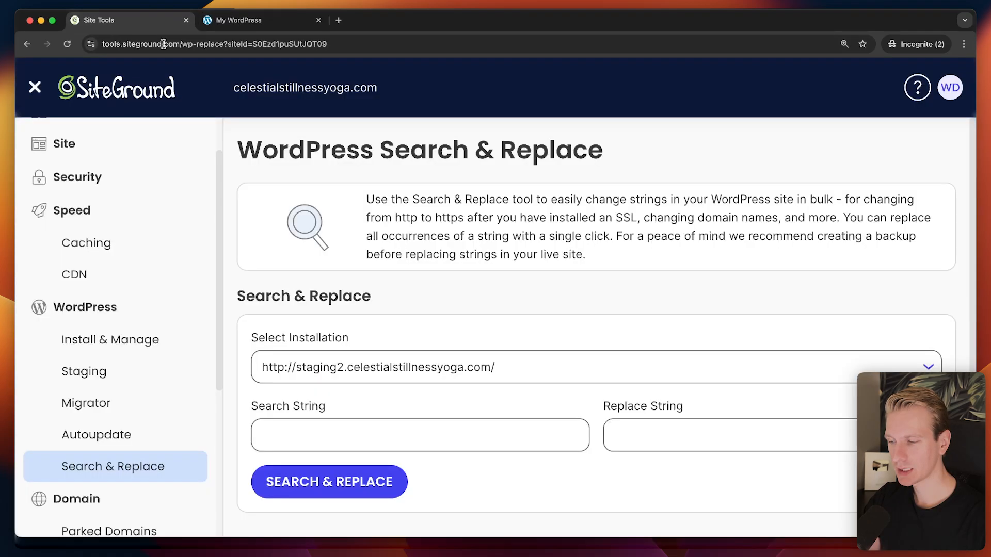
scroll(186, 368, down, 1)
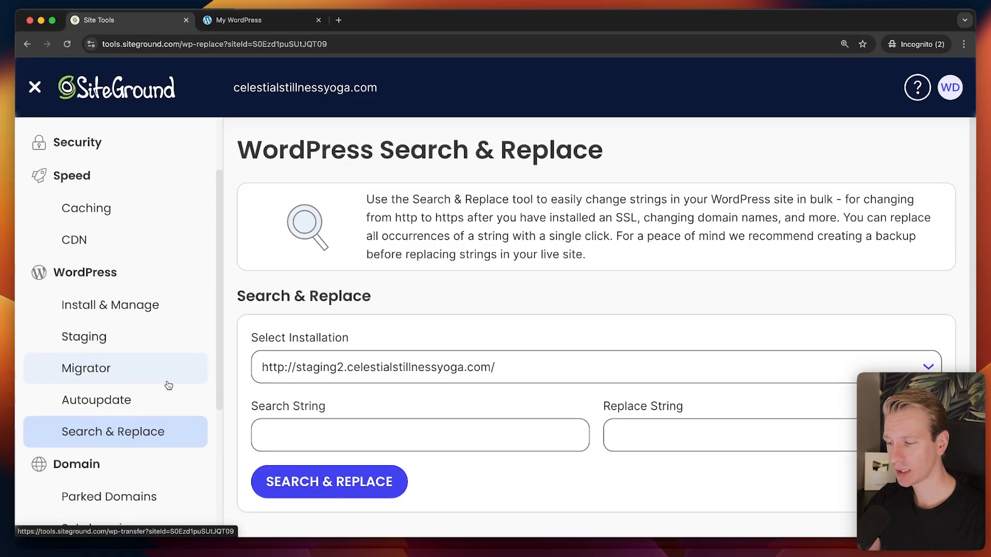
scroll(134, 388, down, 15)
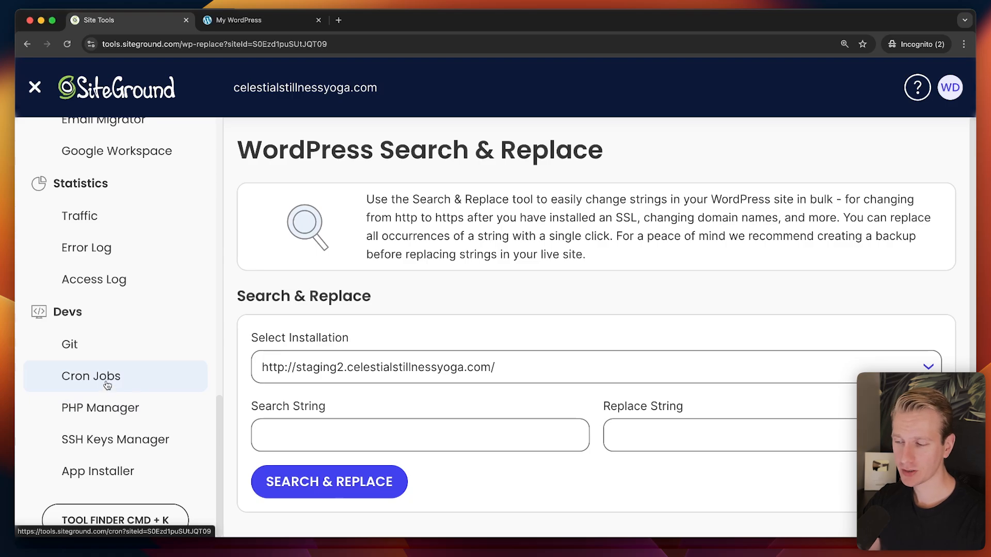
click(106, 384)
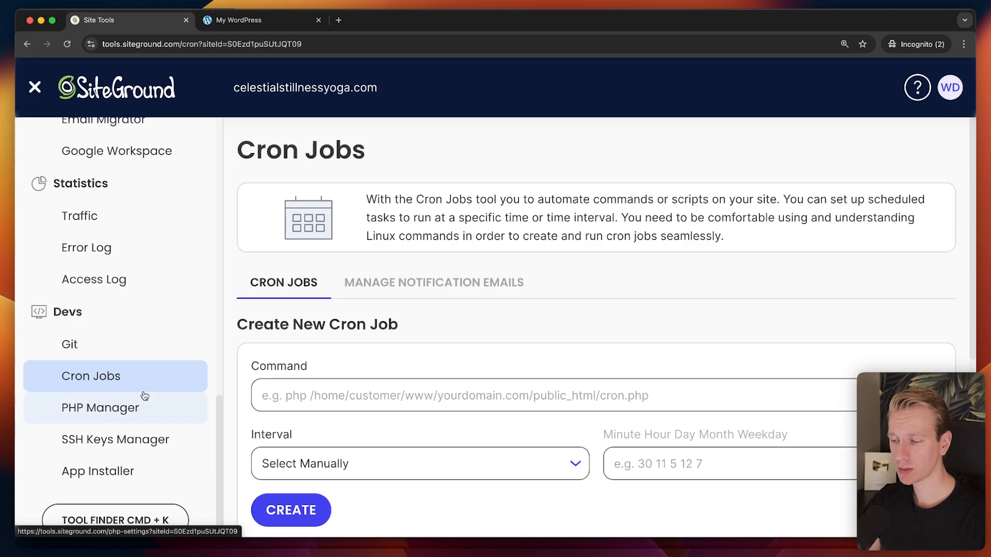
scroll(172, 369, up, 10)
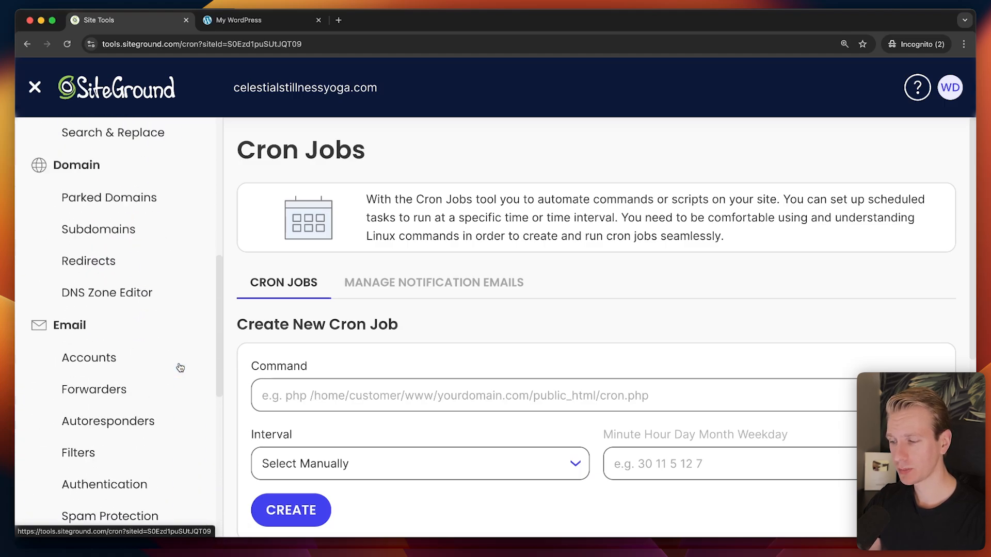
scroll(170, 364, down, 10)
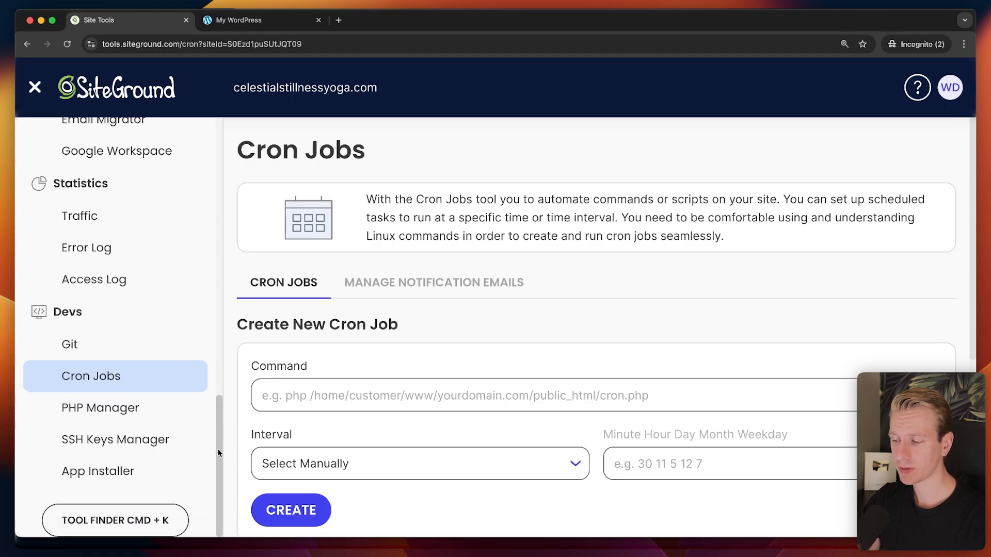
drag(218, 453, 227, 201)
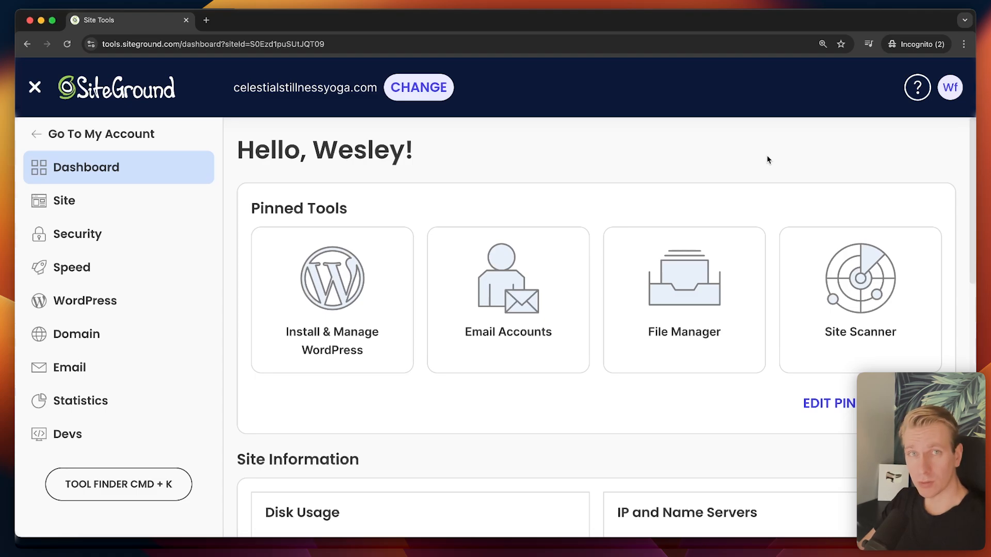
Open the quick help panel and go to the full Help Center Knowledge Base.
click(921, 95)
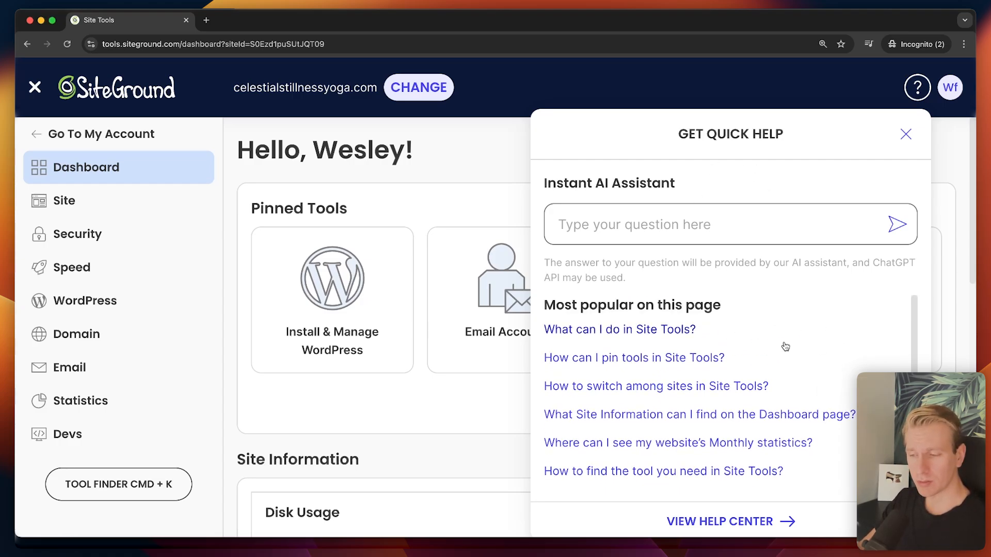
scroll(753, 351, down, 1)
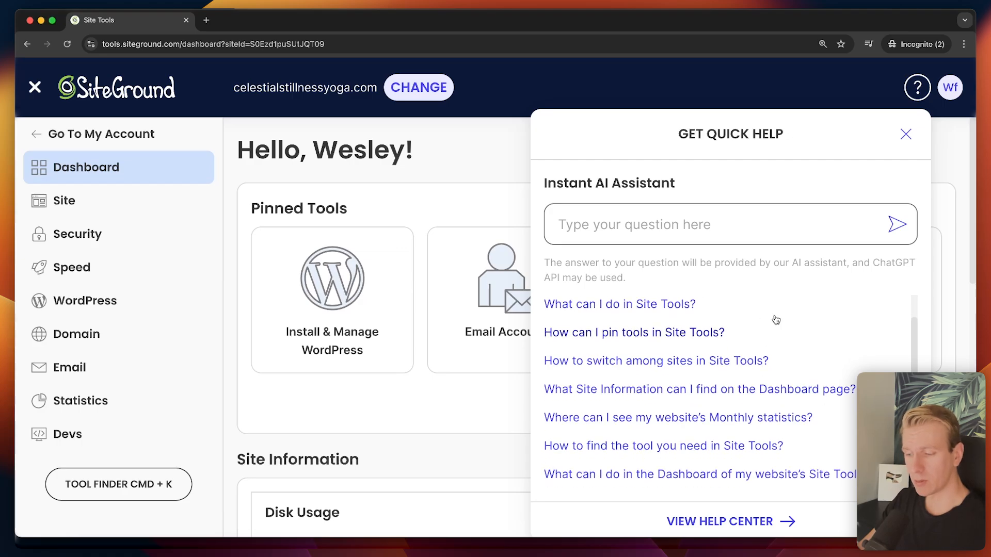
click(729, 522)
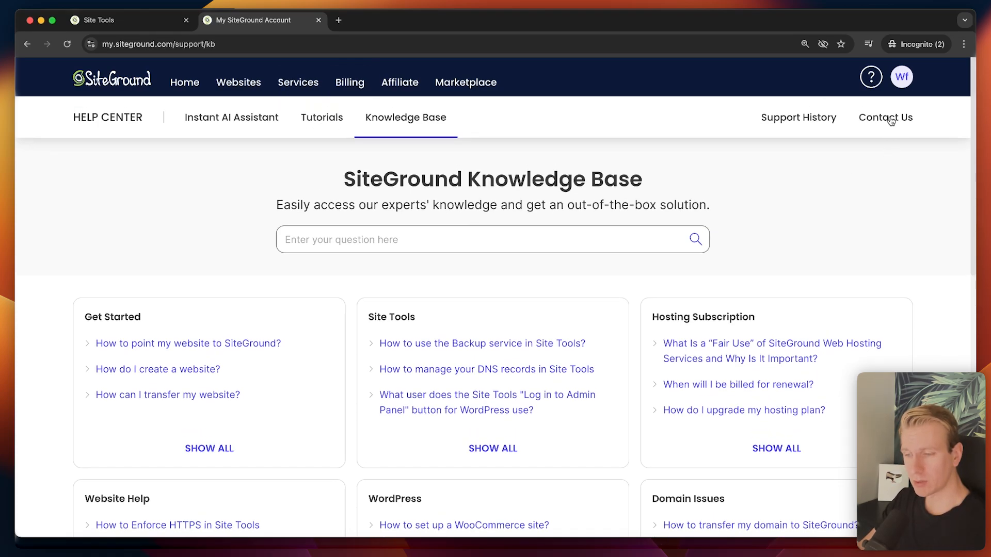
In Contact Us, report an email MX records issue under Domains and DNS > Manage advanced DNS settings.
click(888, 114)
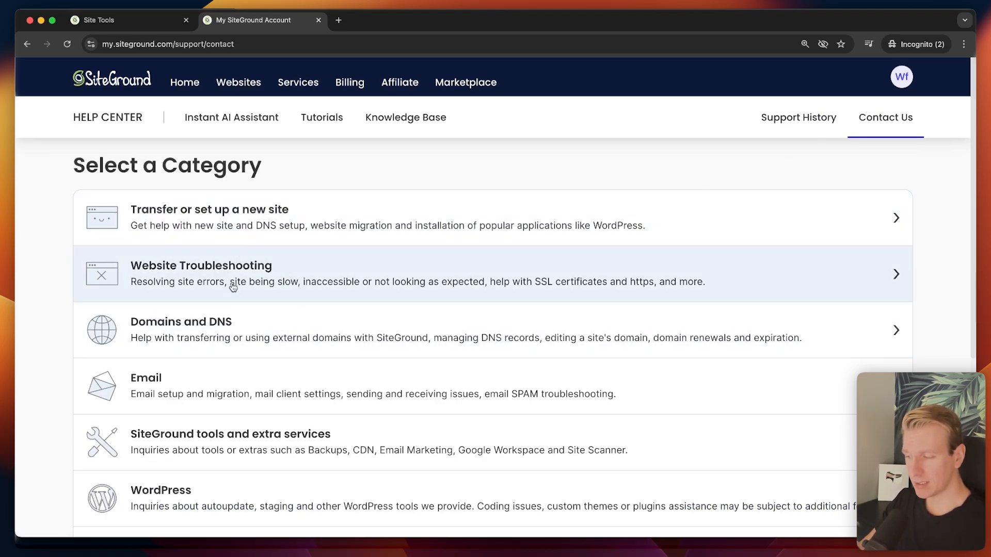
scroll(208, 339, down, 1)
scroll(240, 338, down, 1)
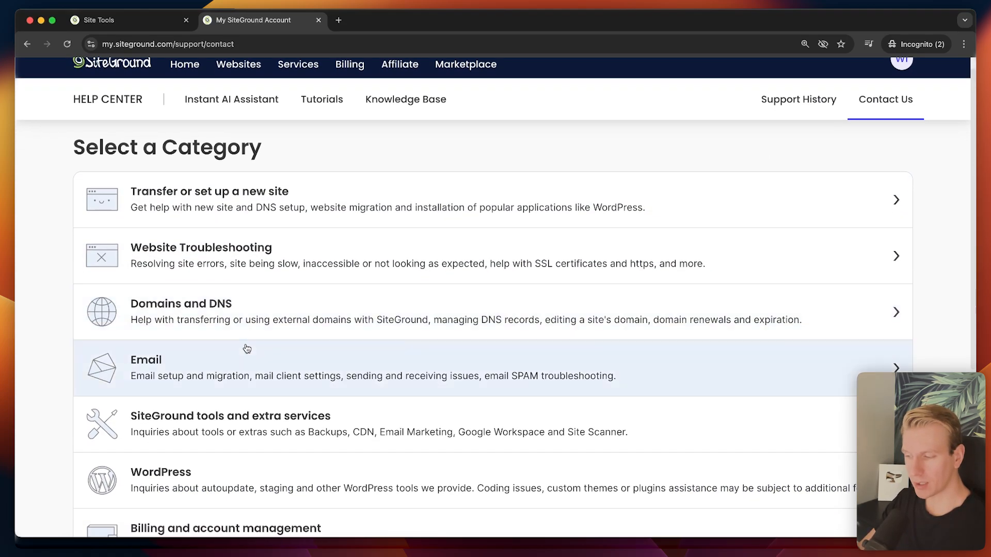
click(250, 317)
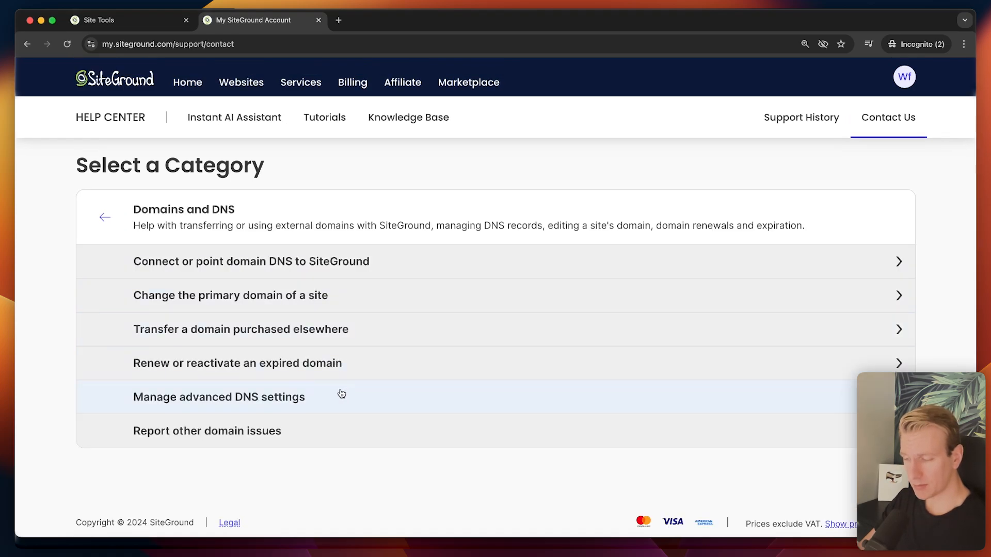
click(243, 397)
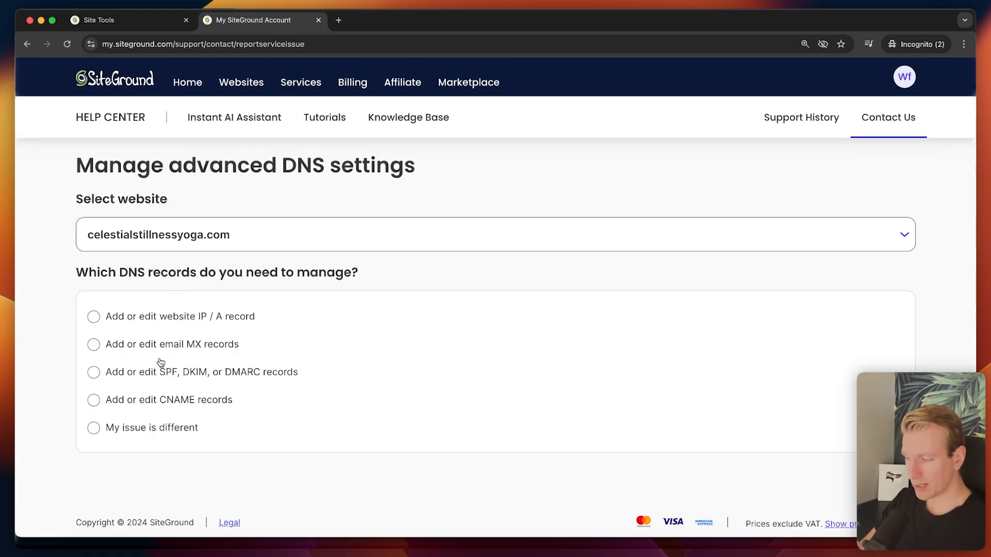
click(175, 344)
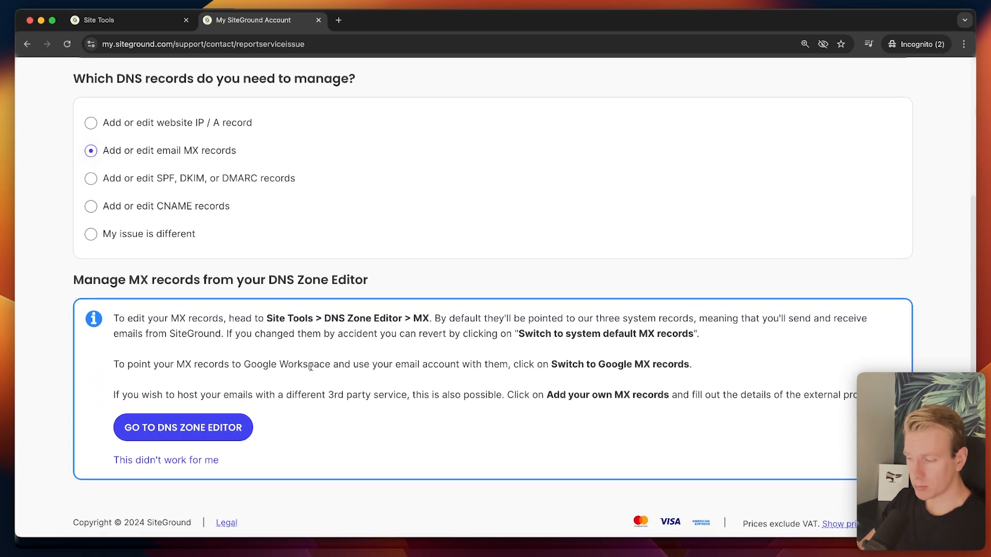
click(165, 460)
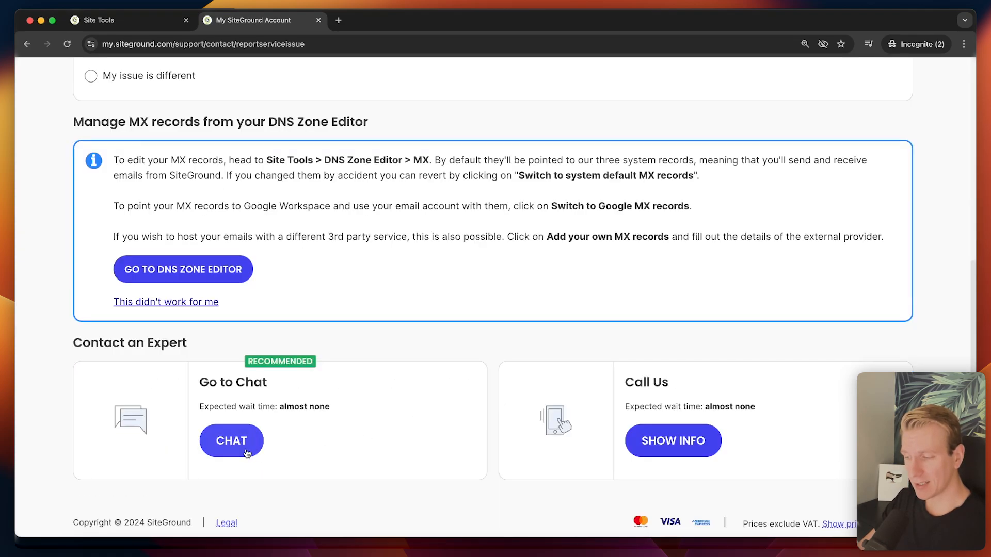
Start a support chat with the pasted inquiry about resetting MX records.
click(241, 451)
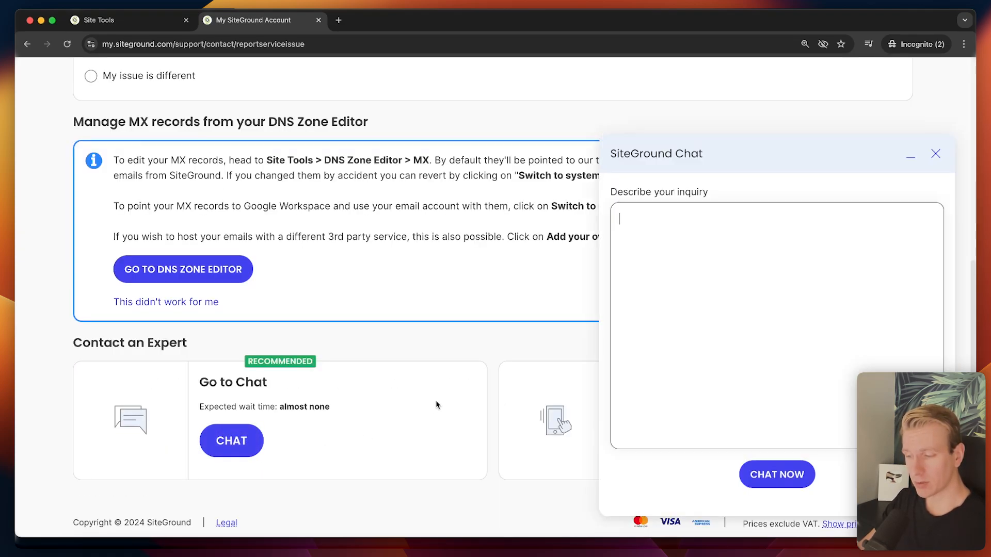
text(Hello, I would like to reset my MX-records, please let me know how.)
key(super+equal)
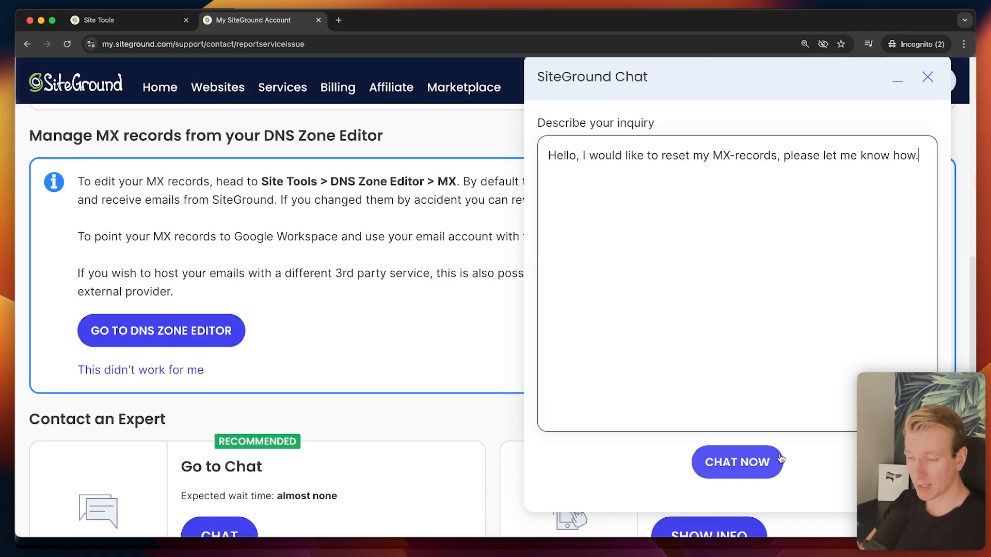
click(768, 462)
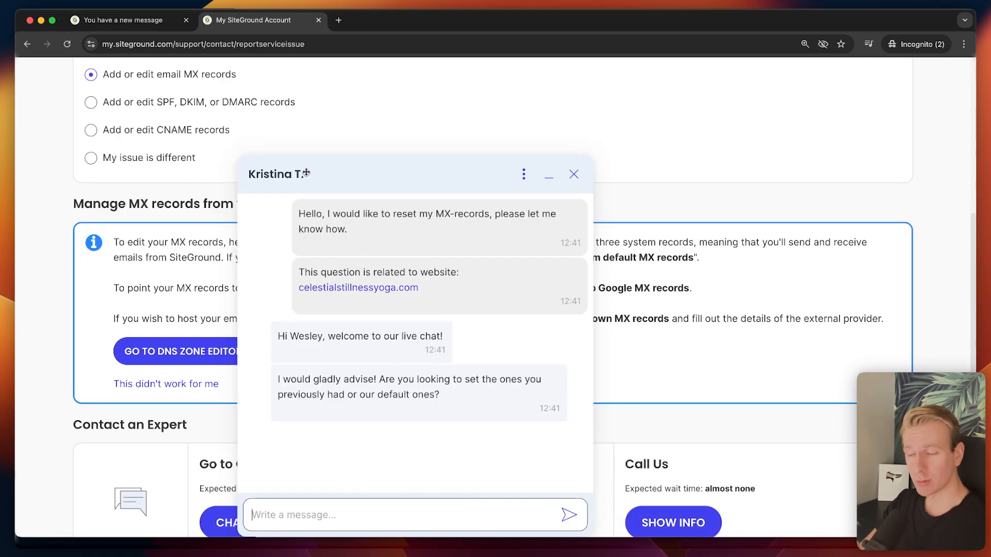
Tell the agent 'Appreciate your help... I'm just recording a YouTube video! :)' and close the chat.
text(Appreciate your help, you don't have to answer this question.)
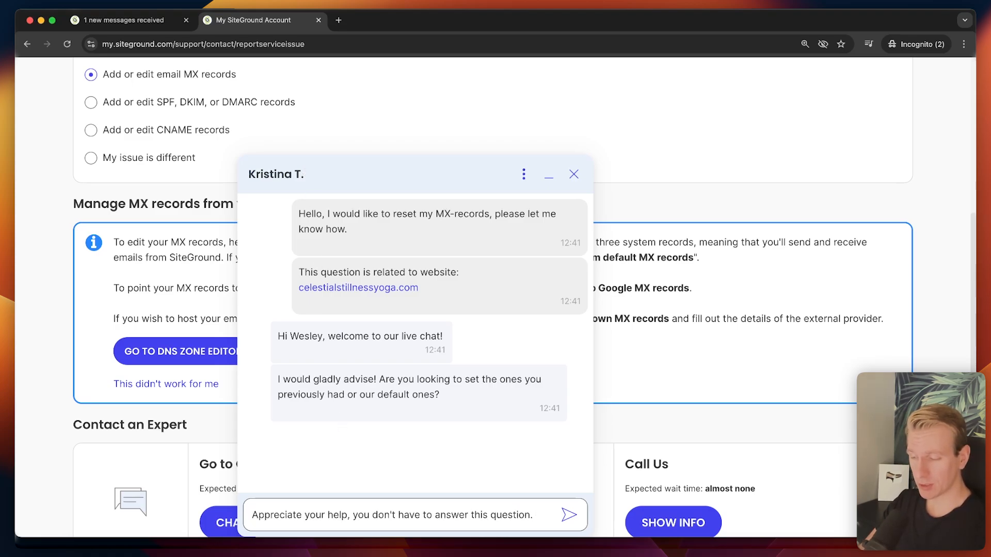
text(I'm just recording a YouTube video! :))
key(Return)
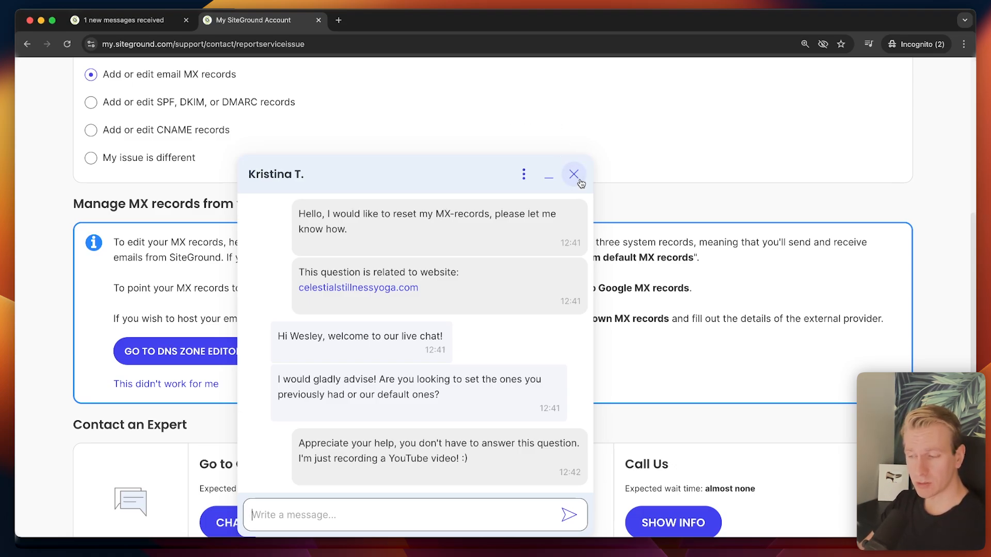
click(572, 173)
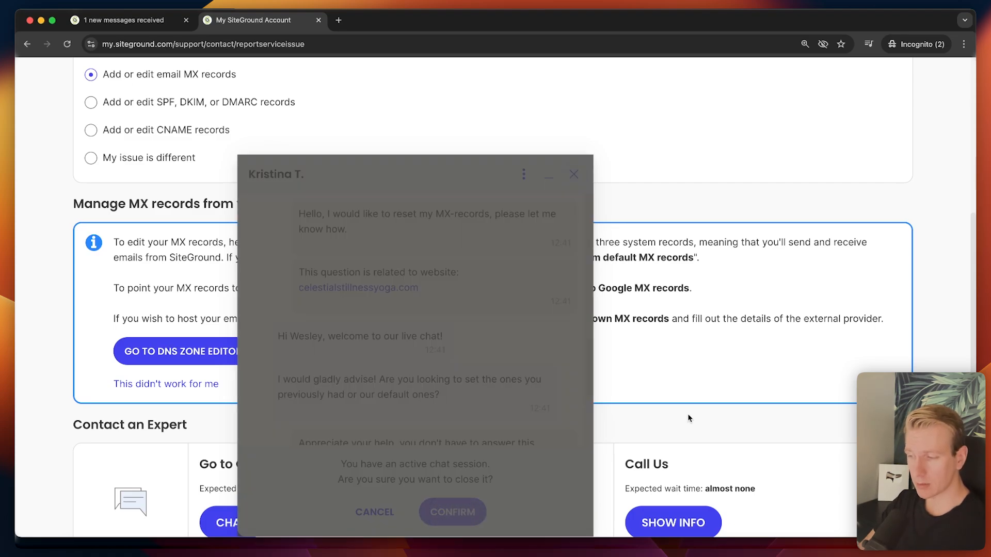